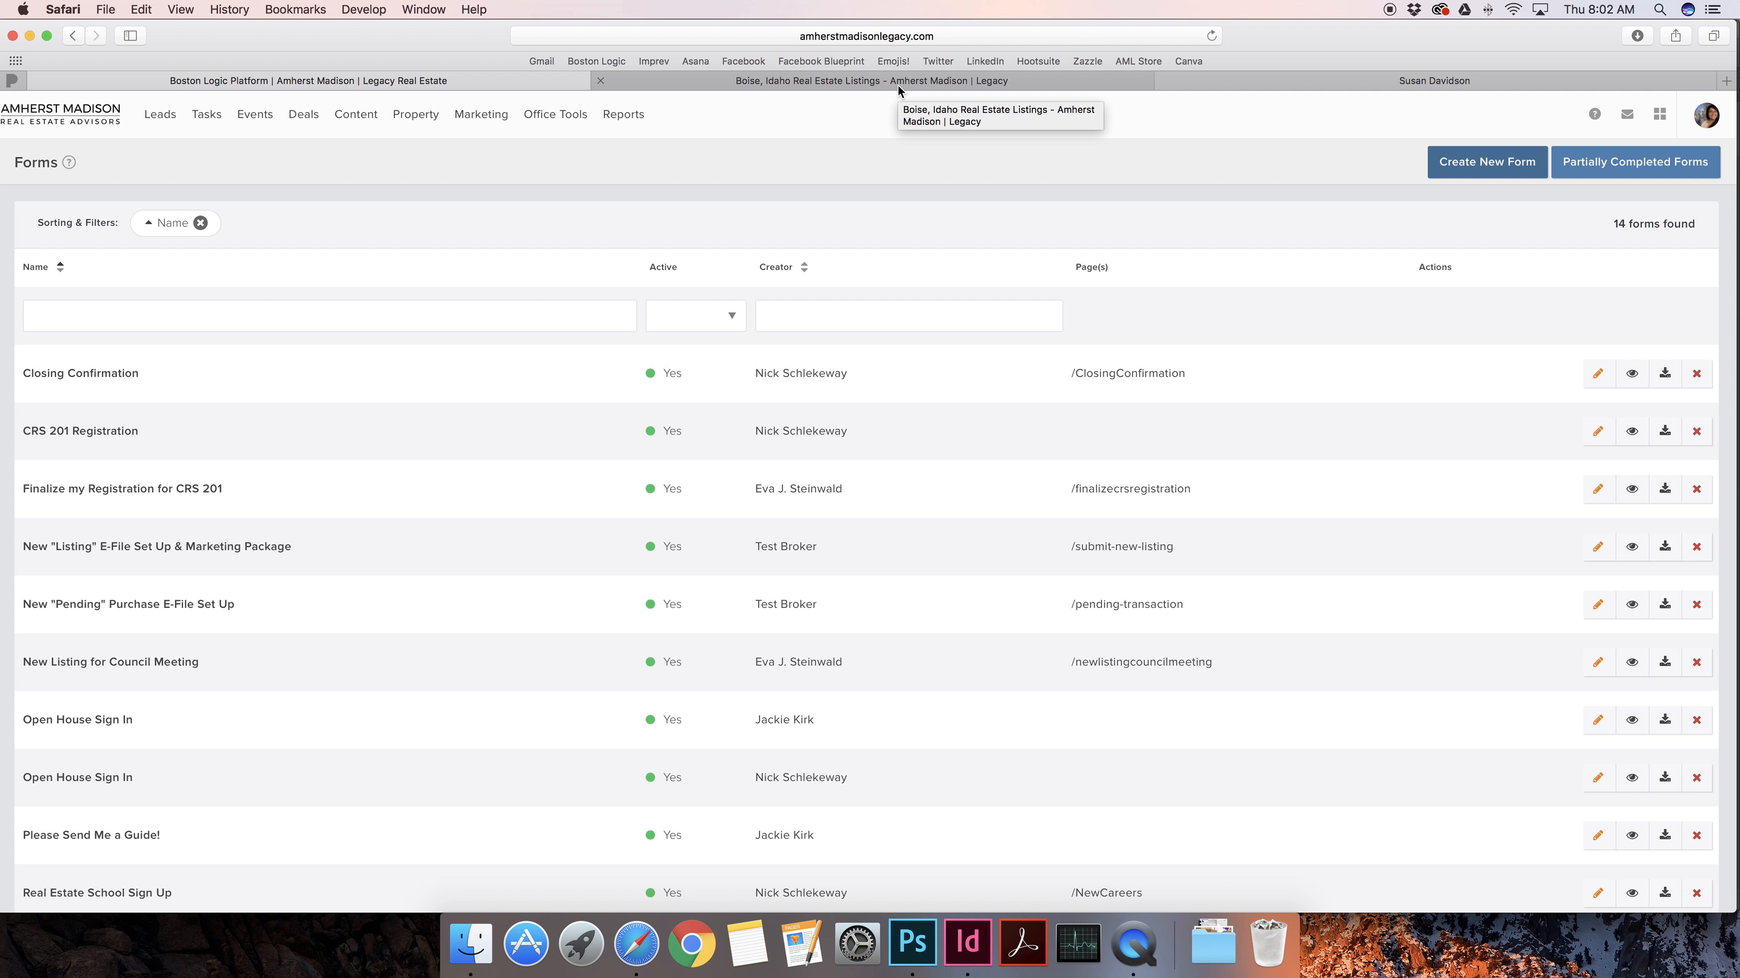
Look through the top navigation menus, then switch to the Boise, Idaho listings website and check its address
mouse_move(597, 135)
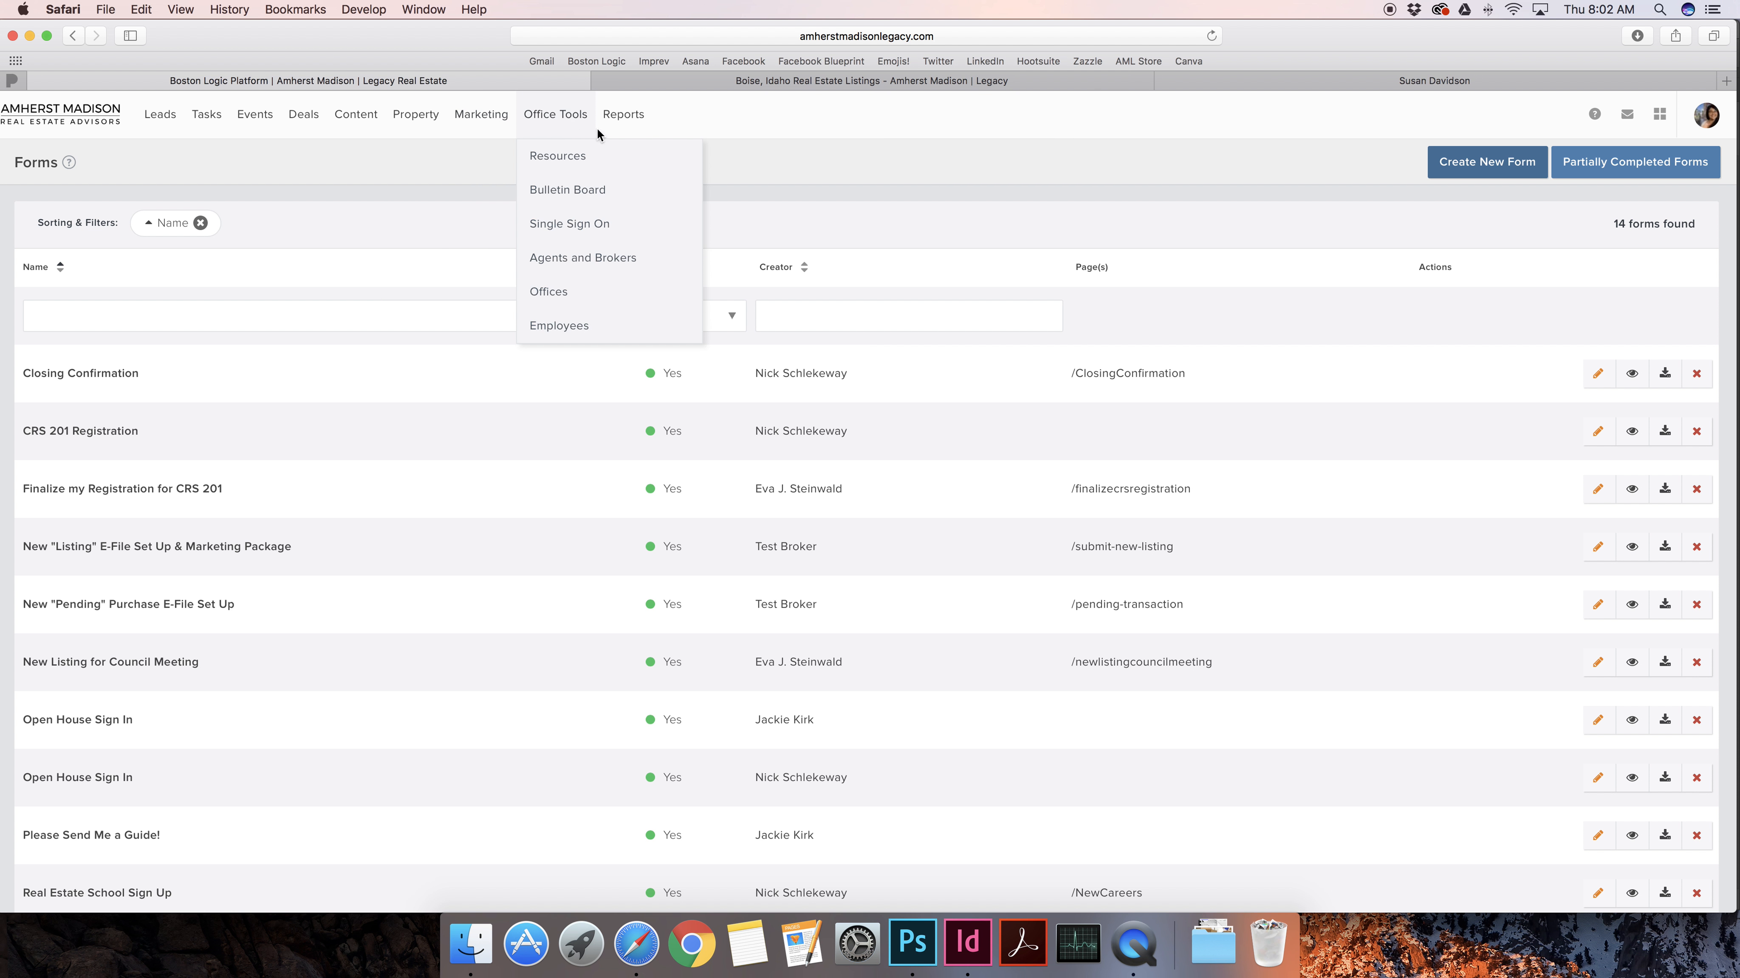
mouse_move(164, 124)
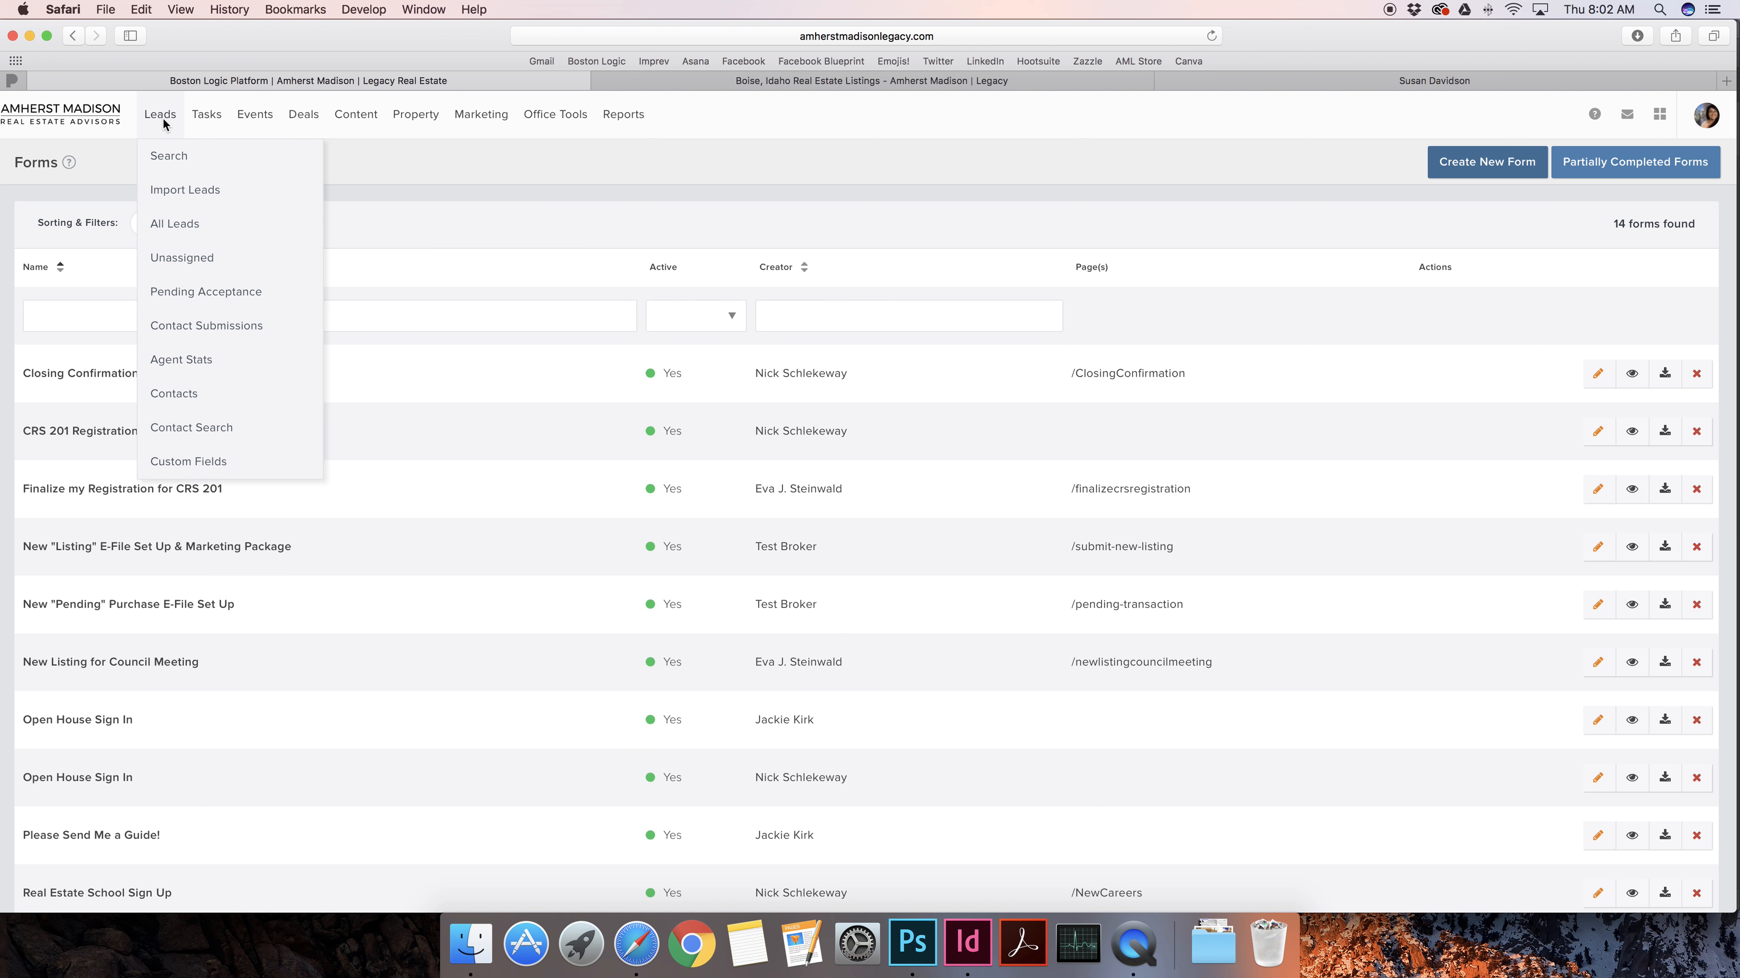
mouse_move(365, 122)
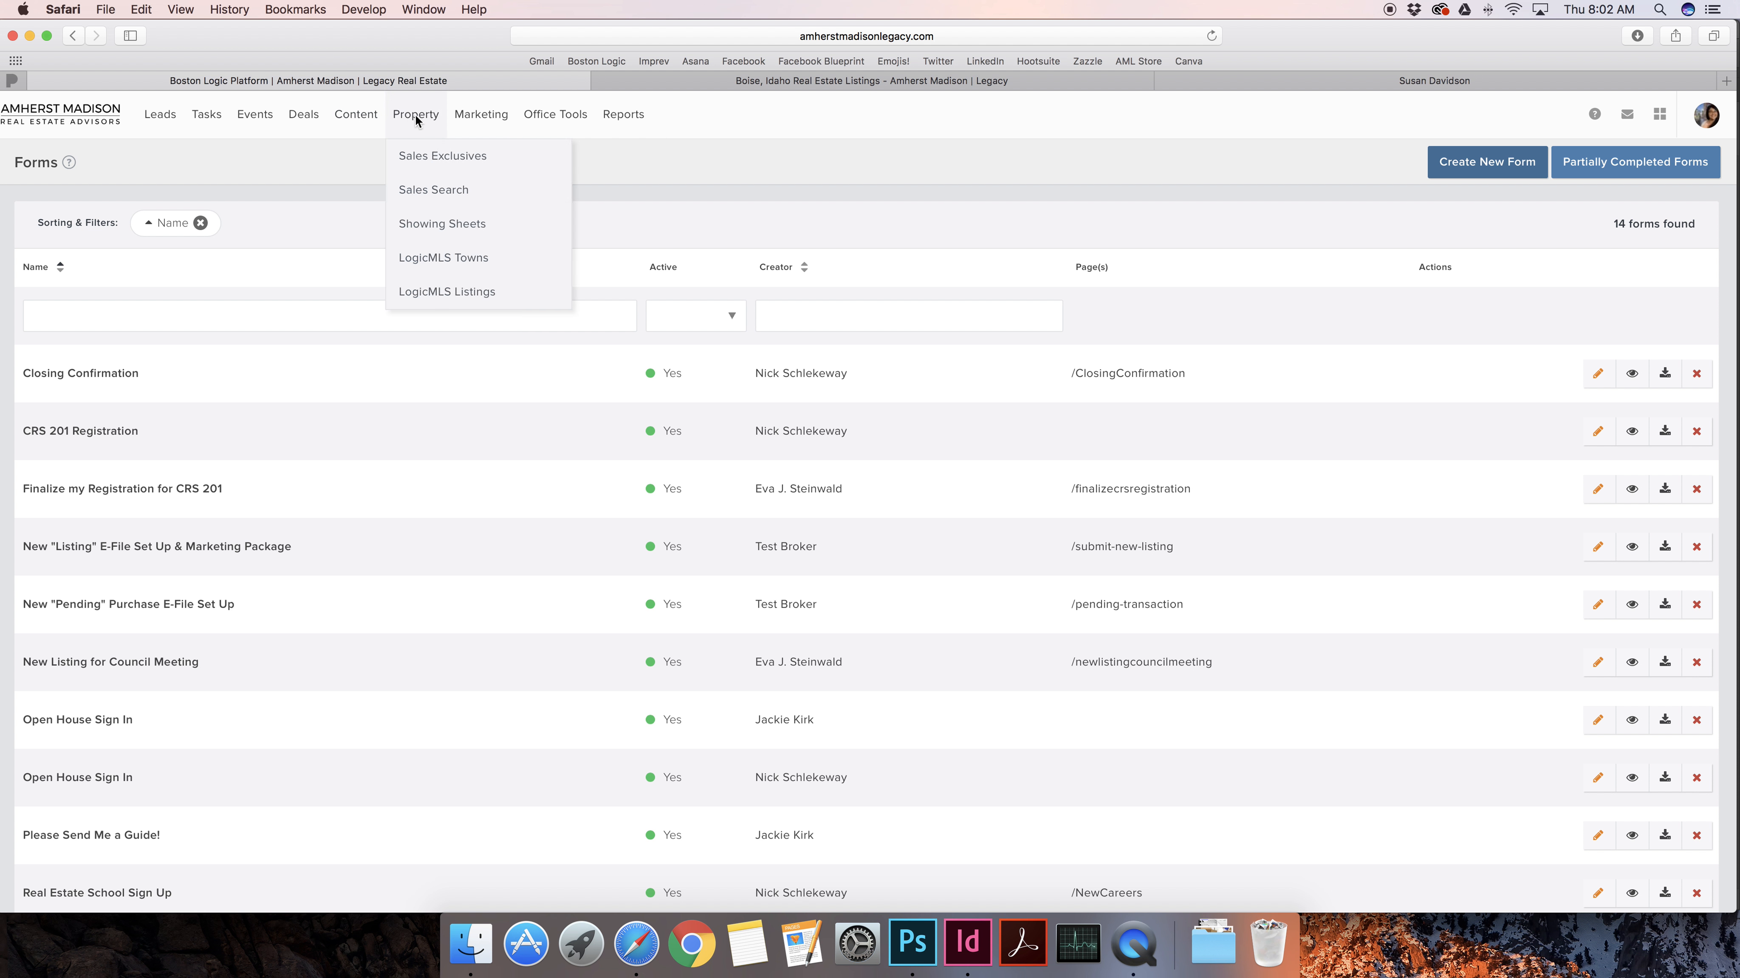
mouse_move(498, 116)
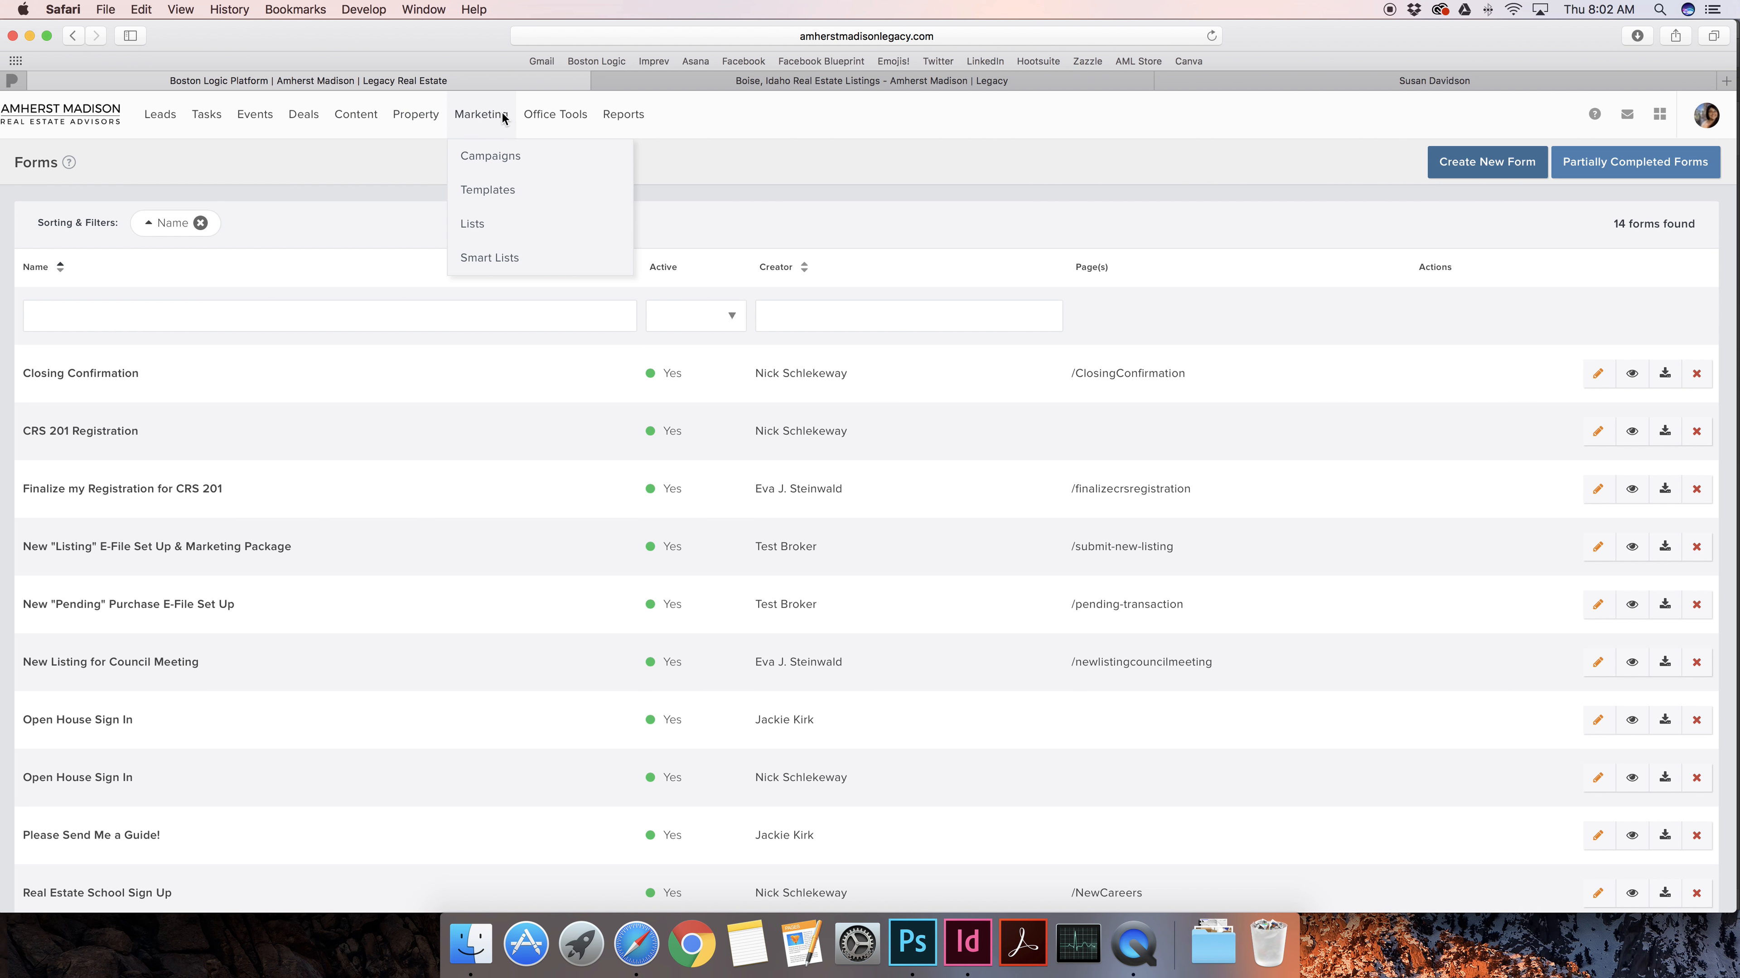
click(826, 80)
click(936, 39)
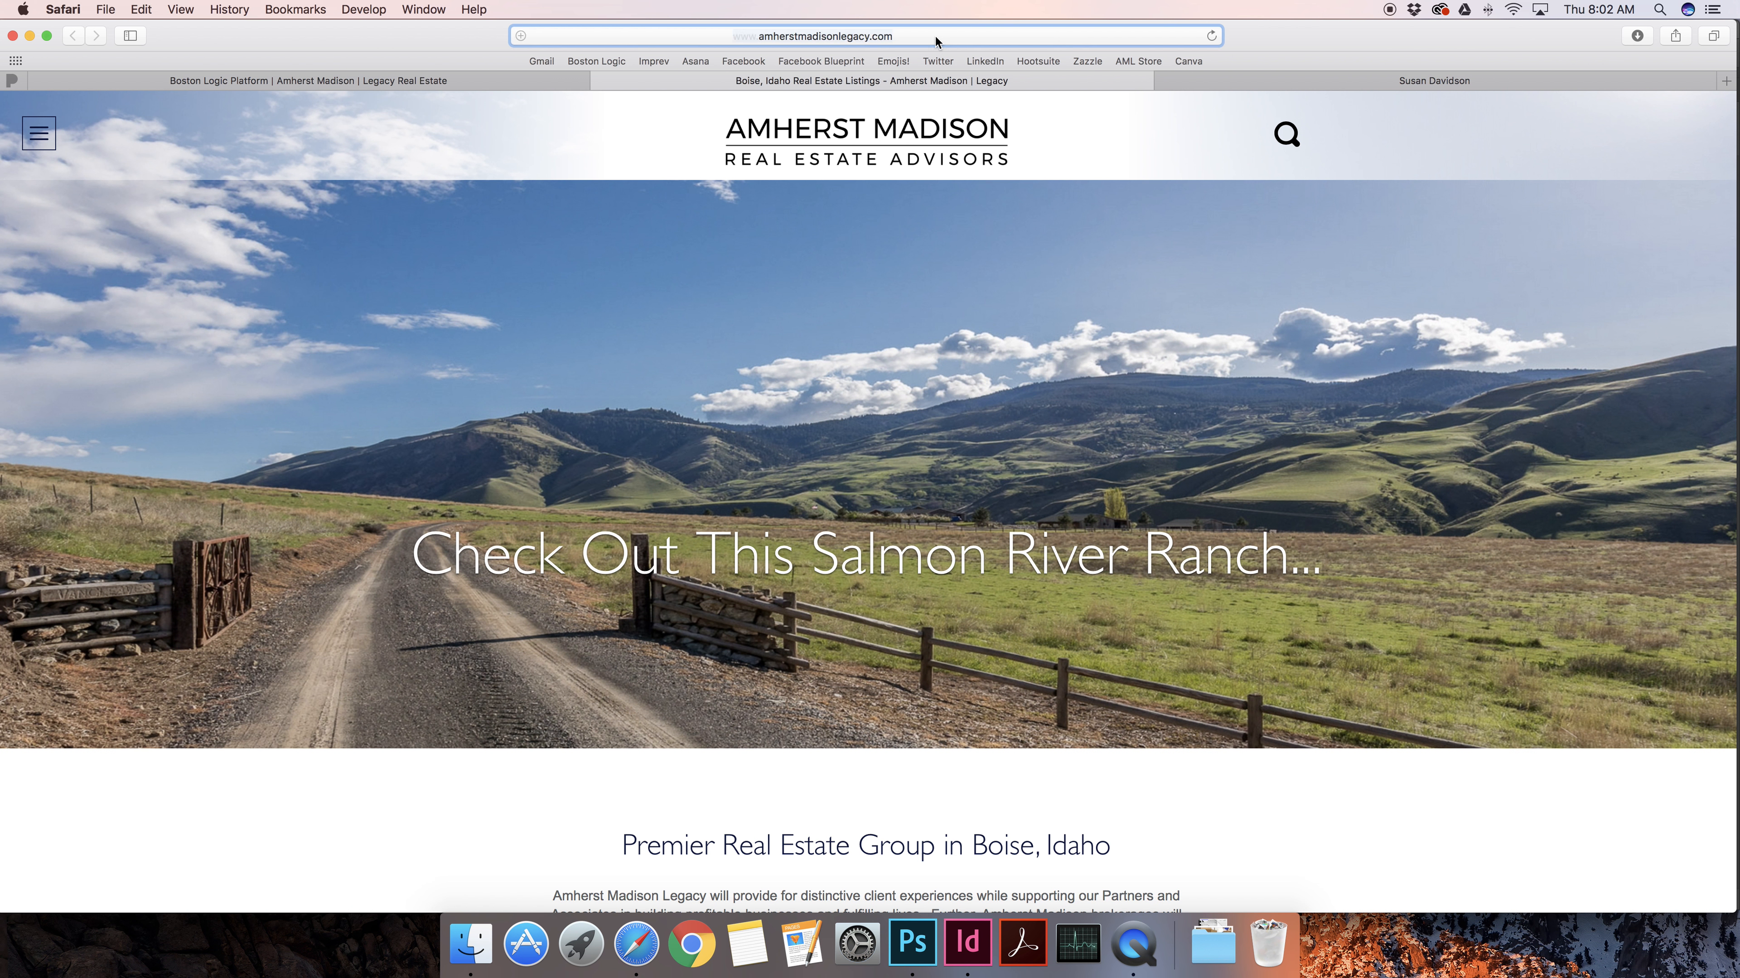
Browse the website's side menu and address, moving between the Forms admin and website tabs
click(430, 146)
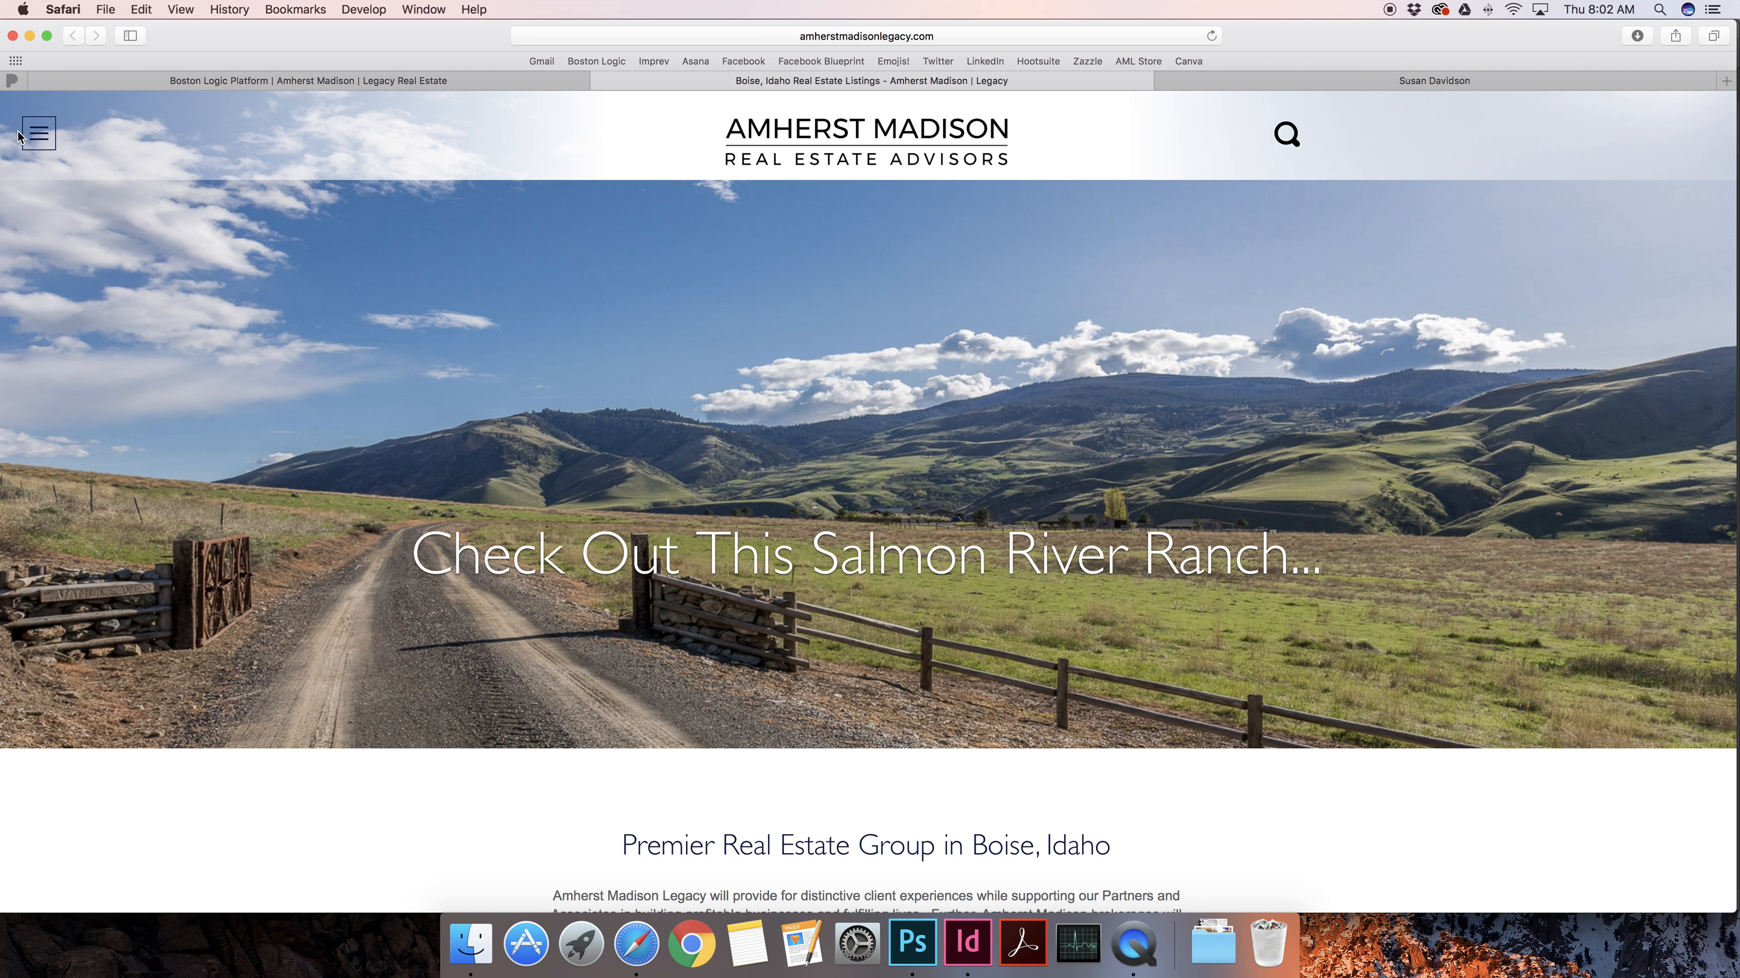
click(19, 135)
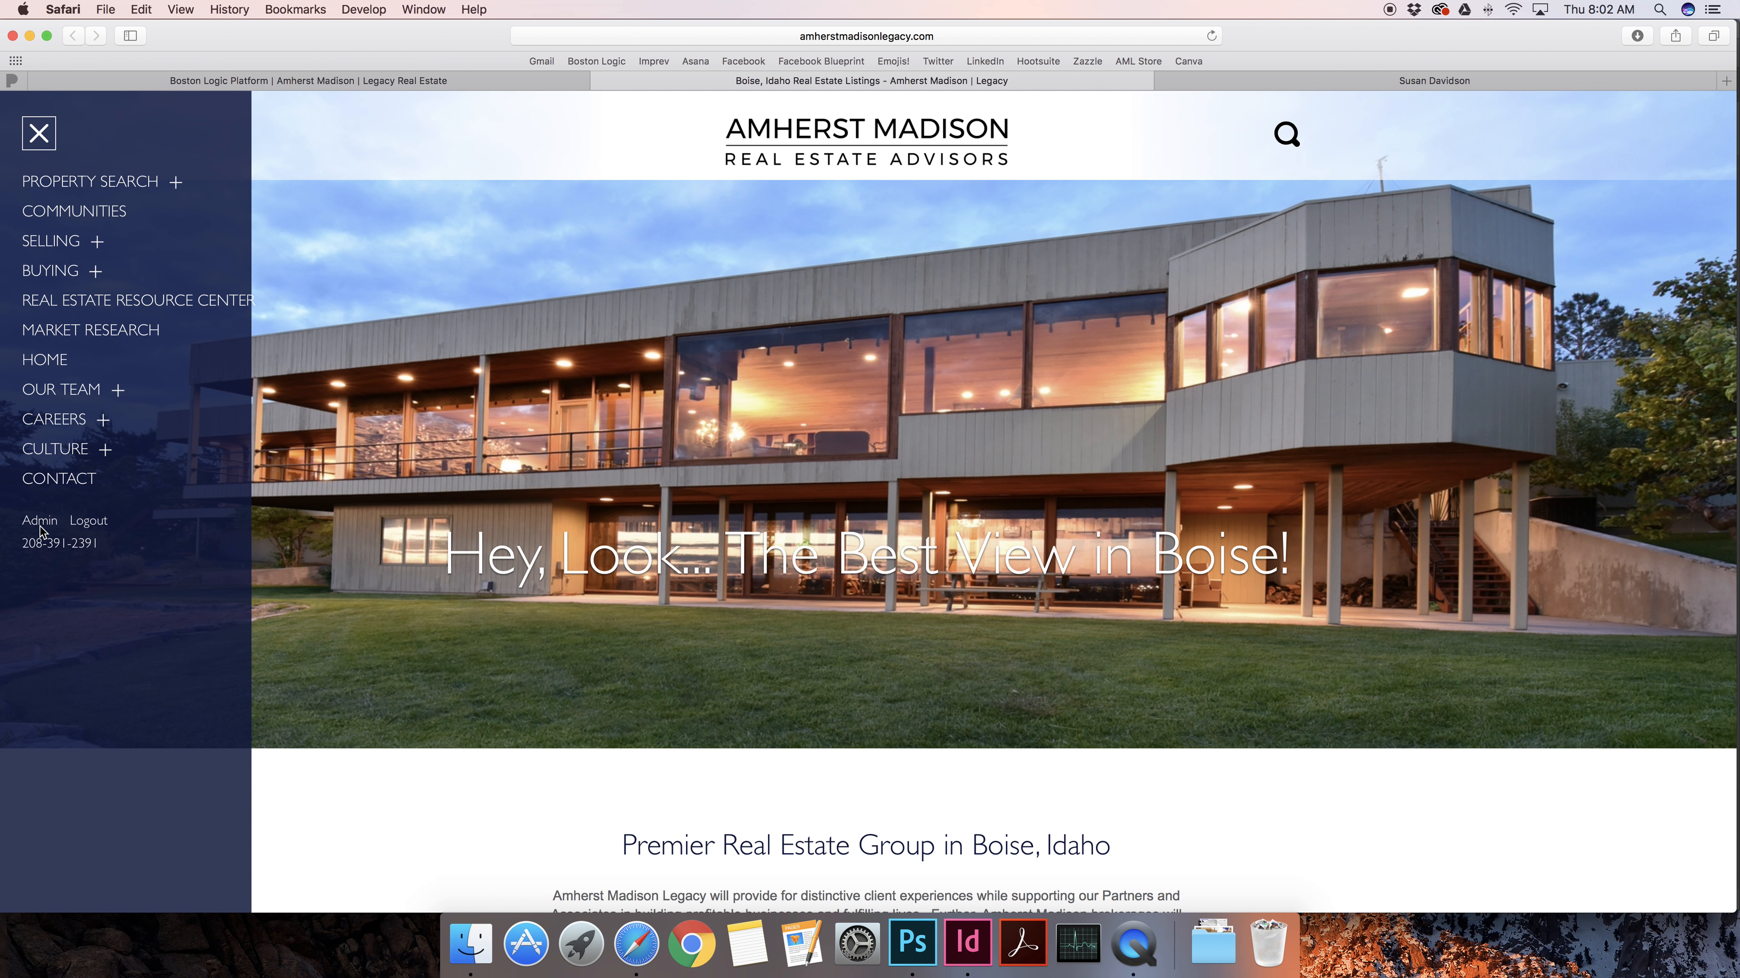
click(353, 82)
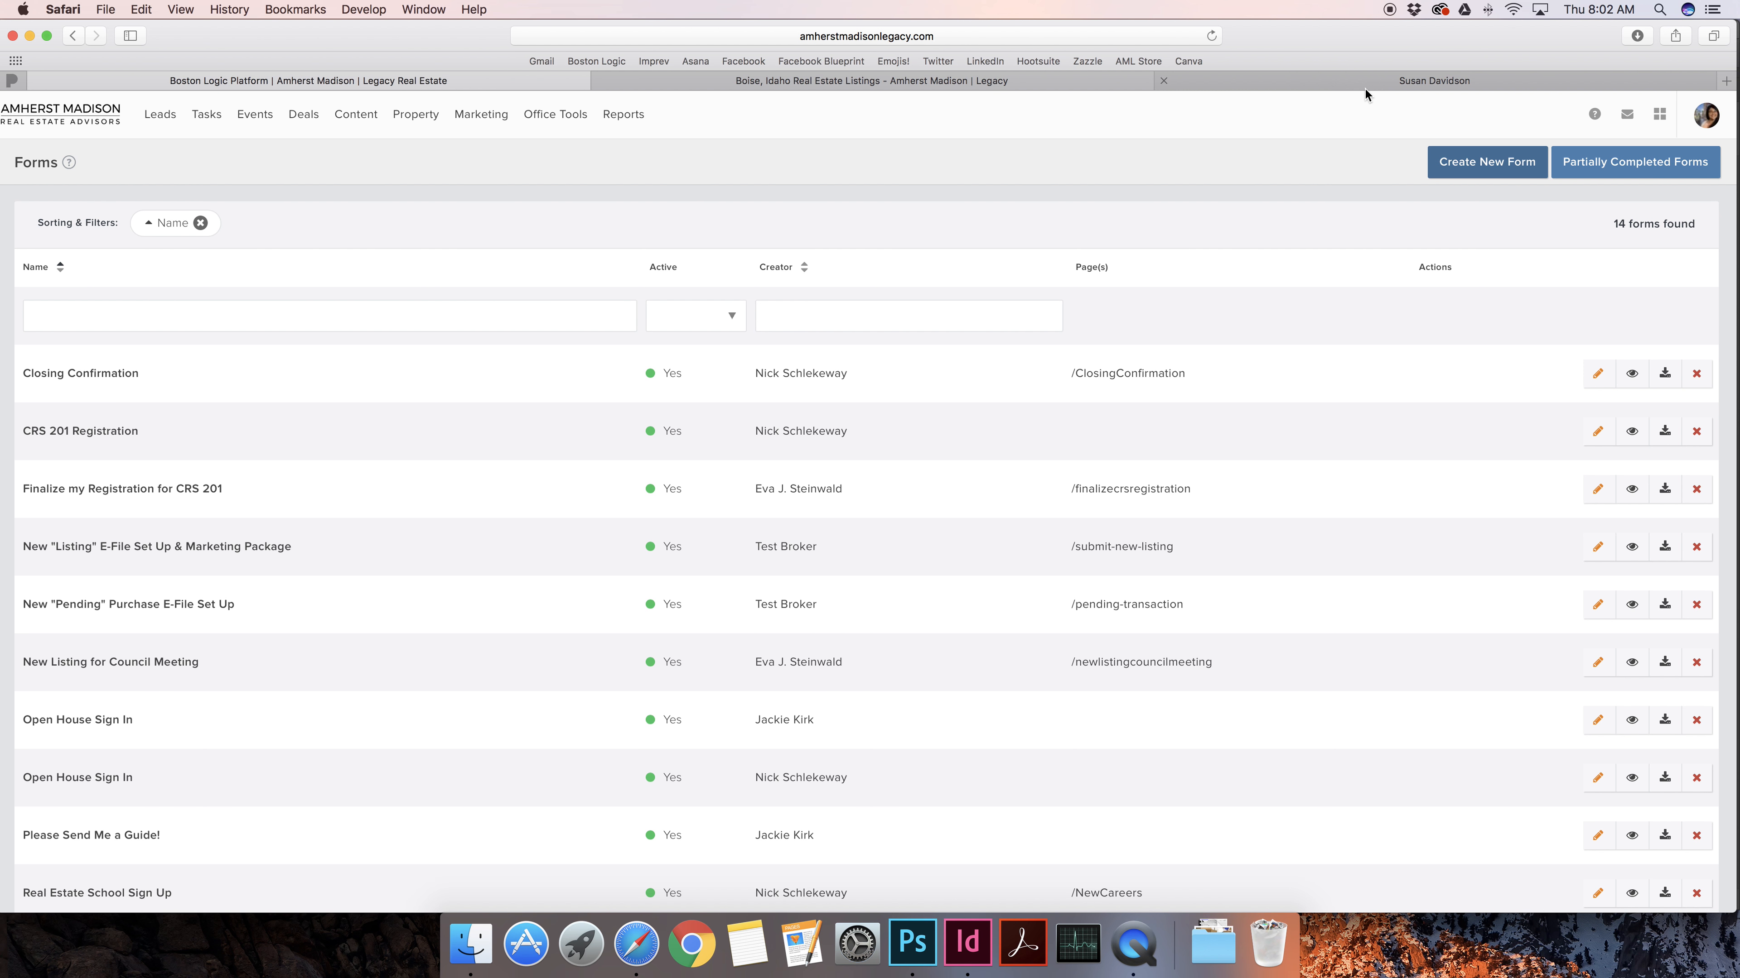
click(957, 83)
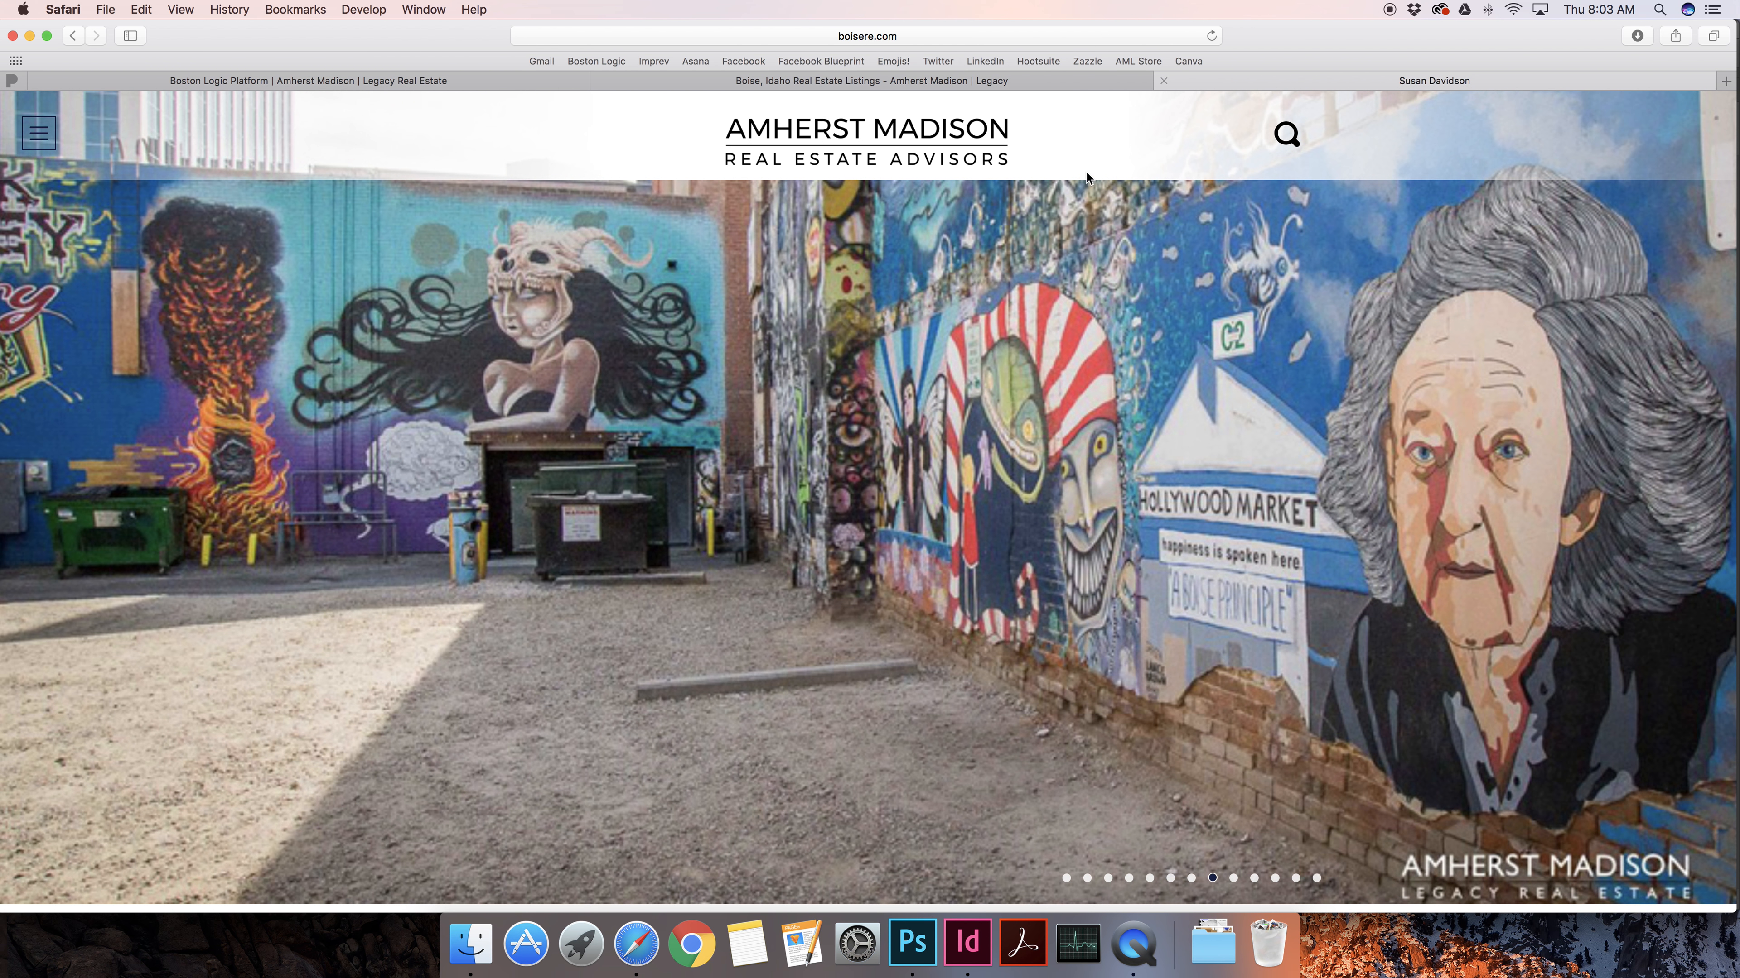
click(856, 36)
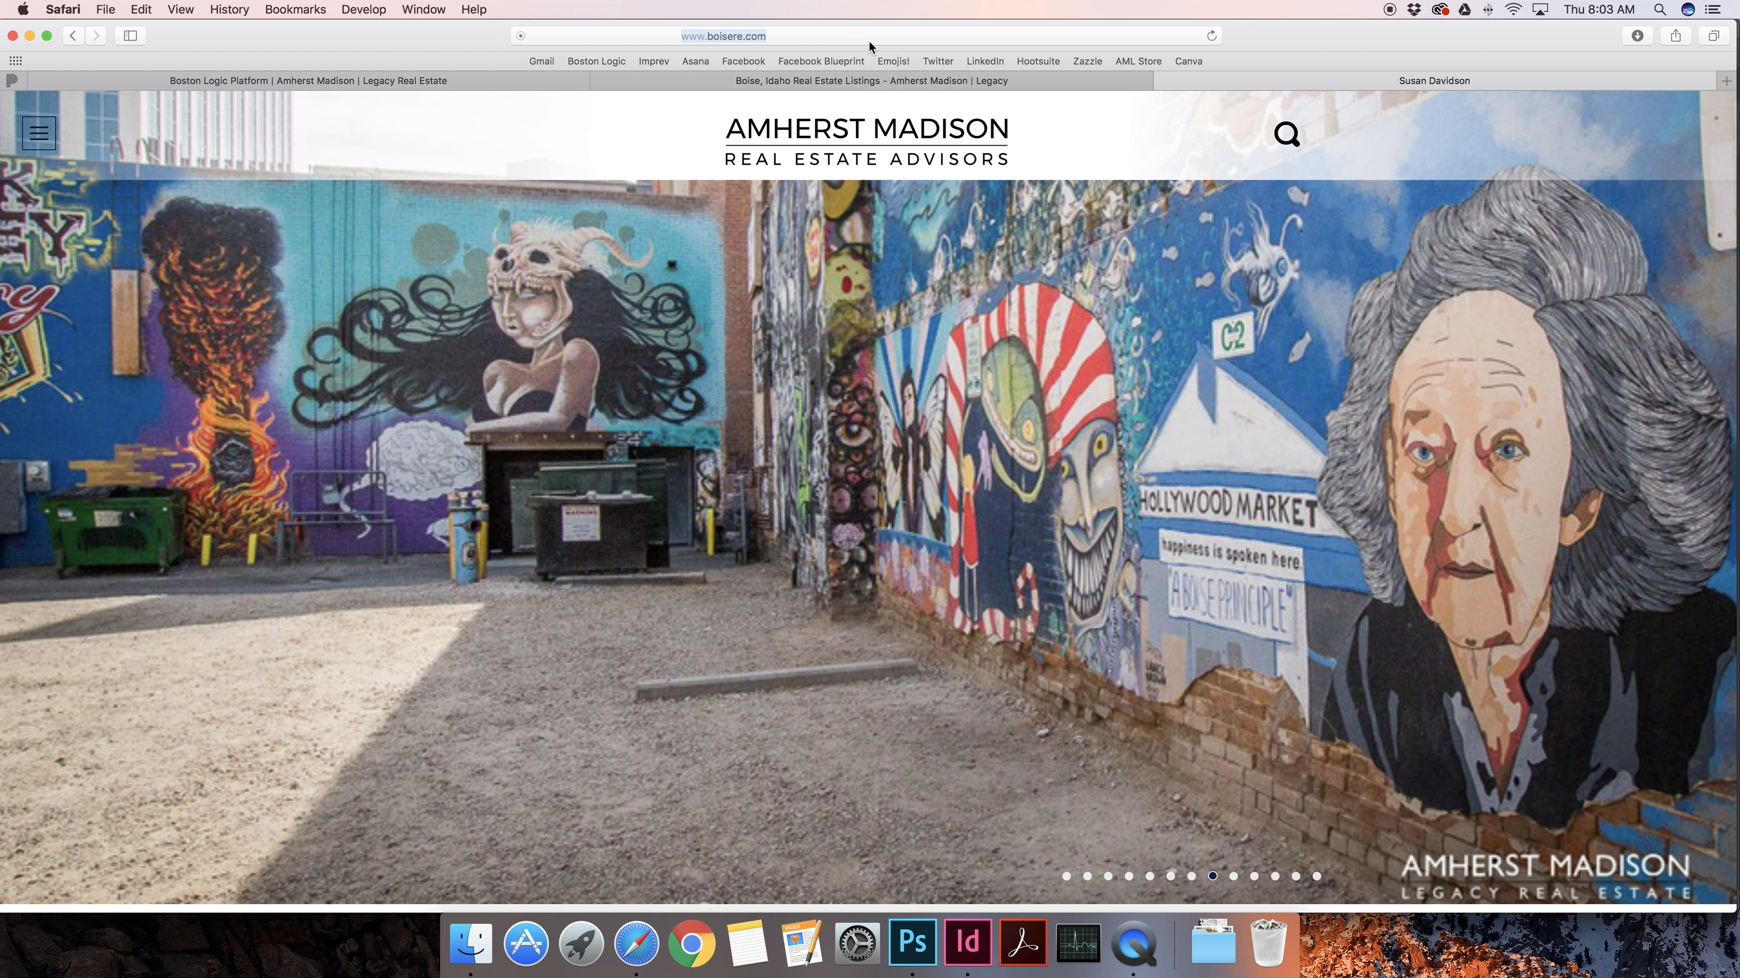
click(39, 134)
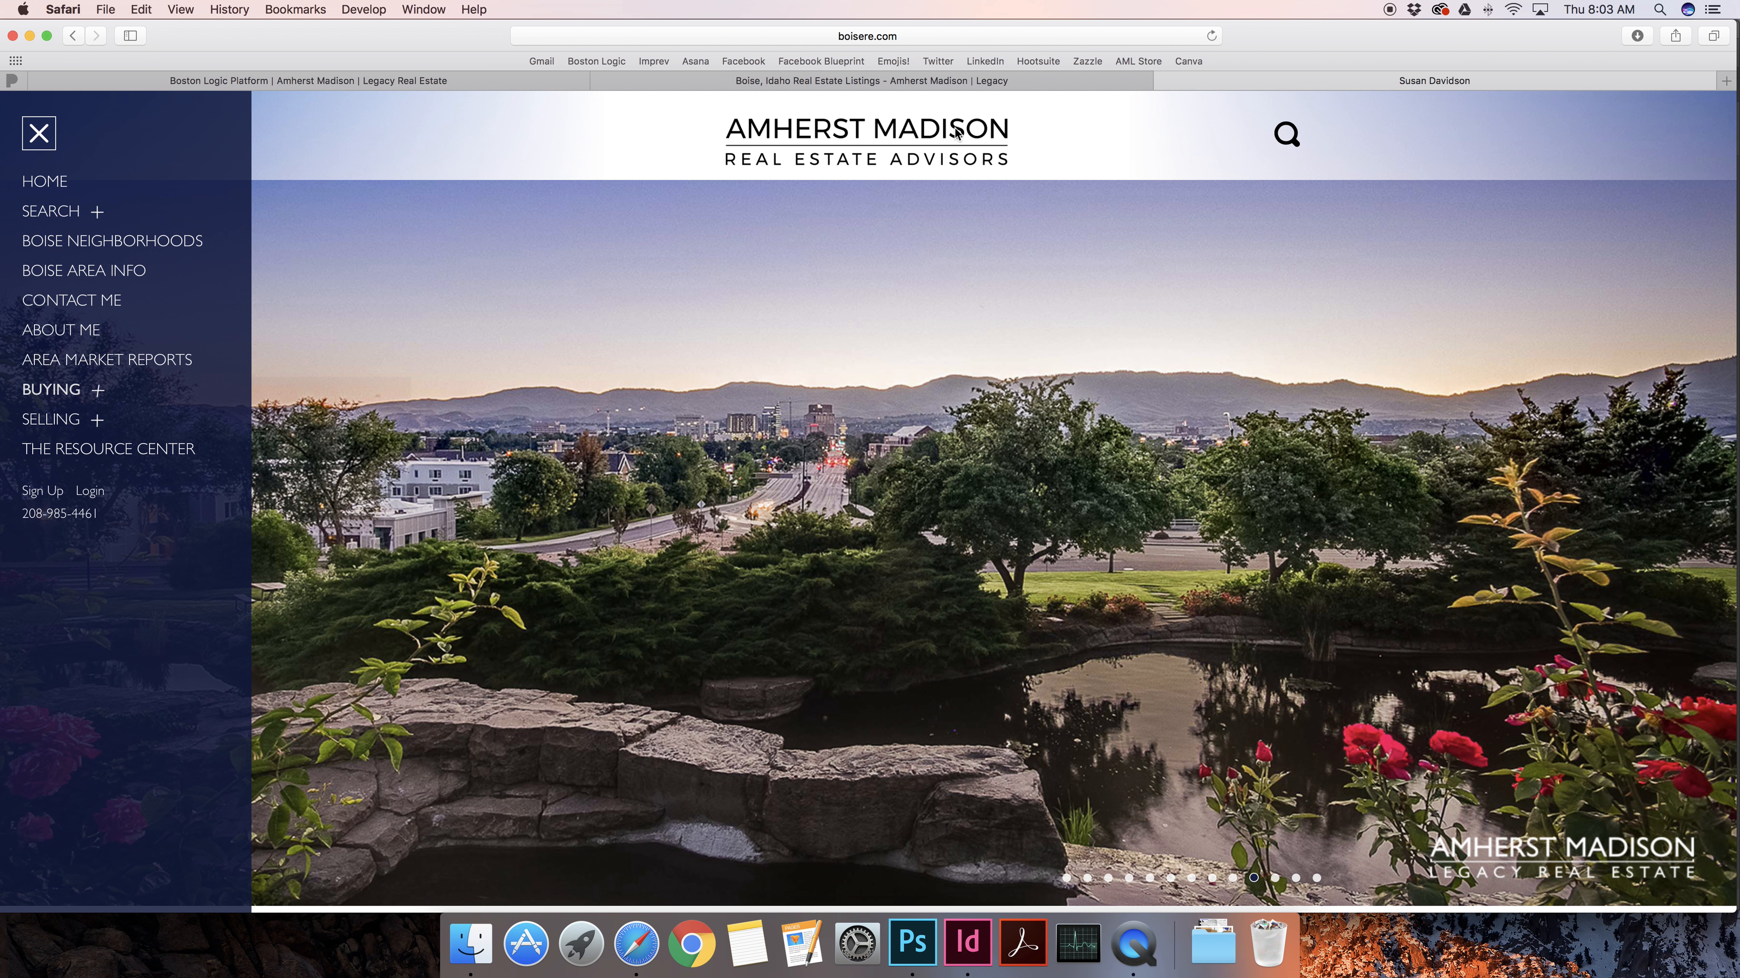
Close the third browser tab and return to the Forms admin page
click(1163, 81)
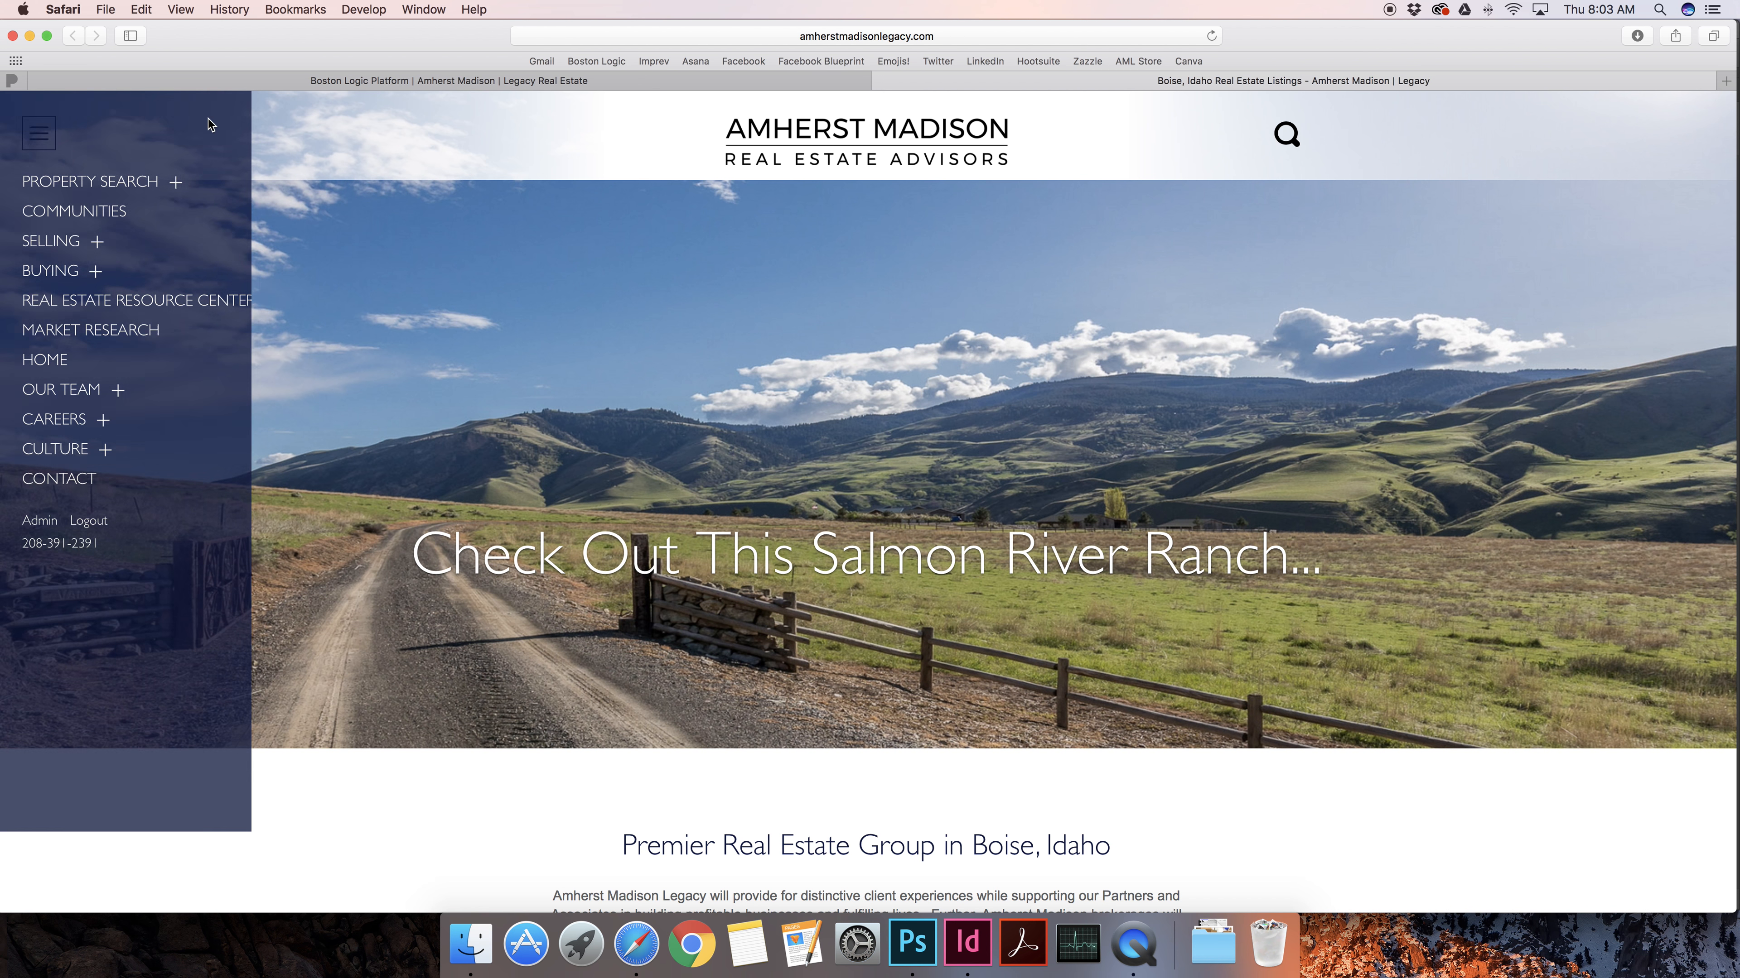
click(459, 84)
mouse_move(349, 115)
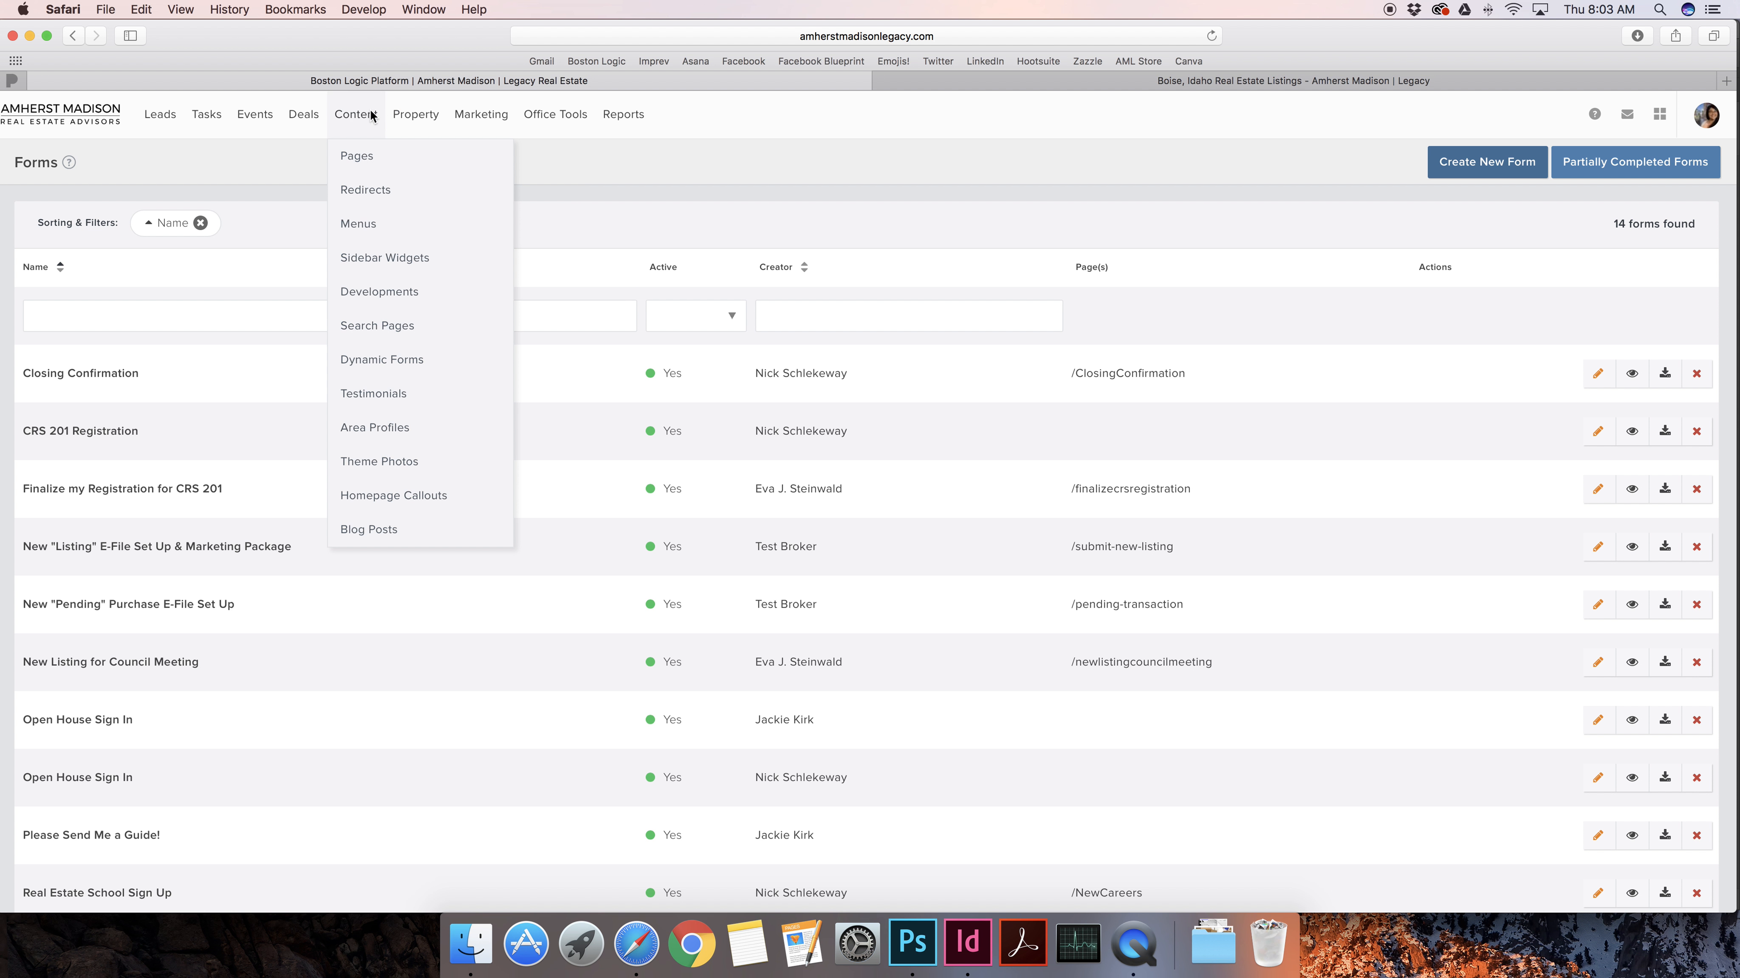
click(381, 361)
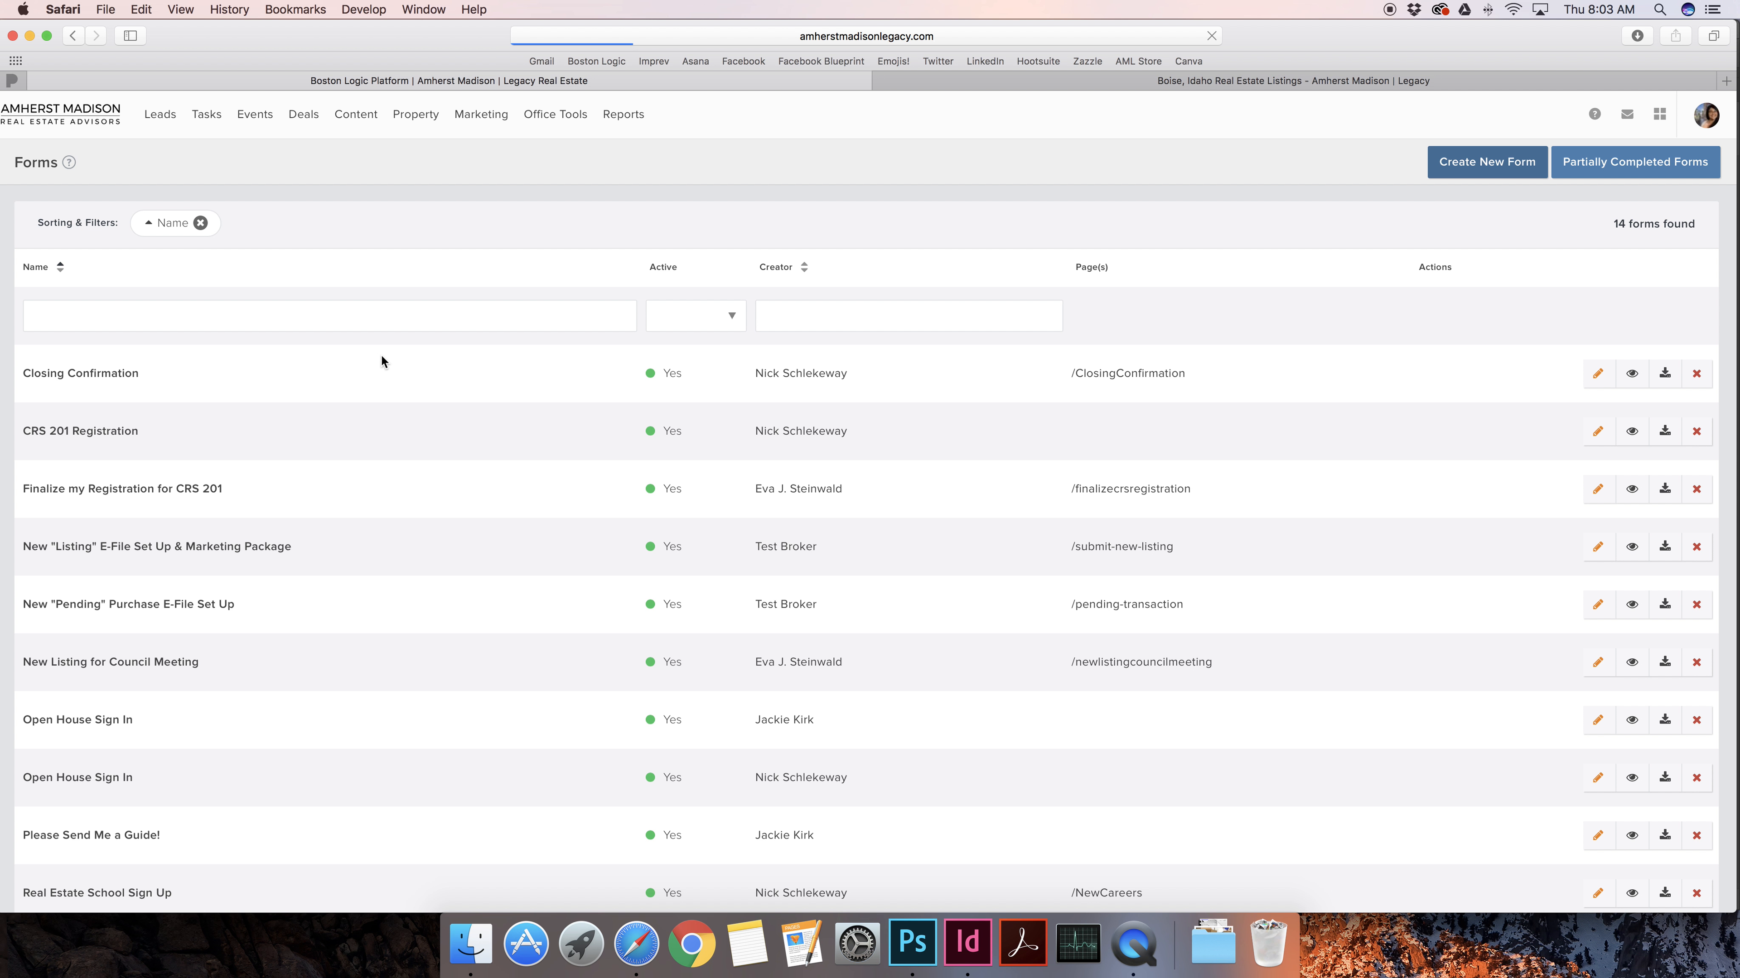
scroll(269, 621, down, 1)
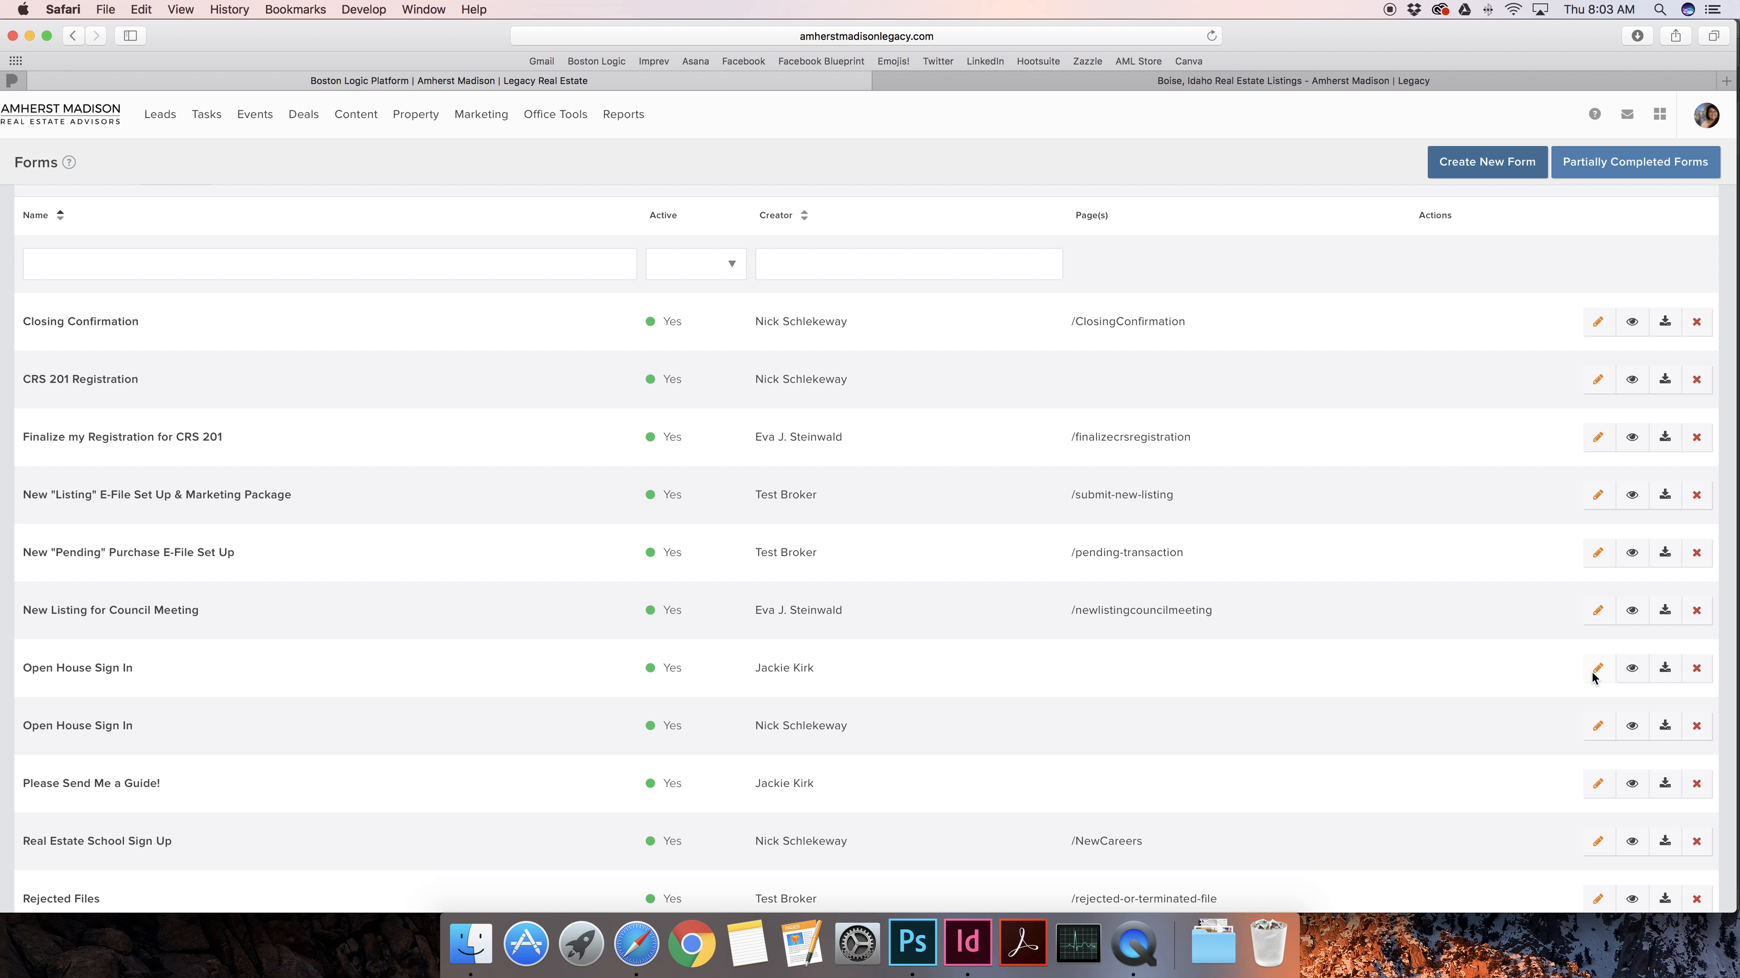
click(107, 670)
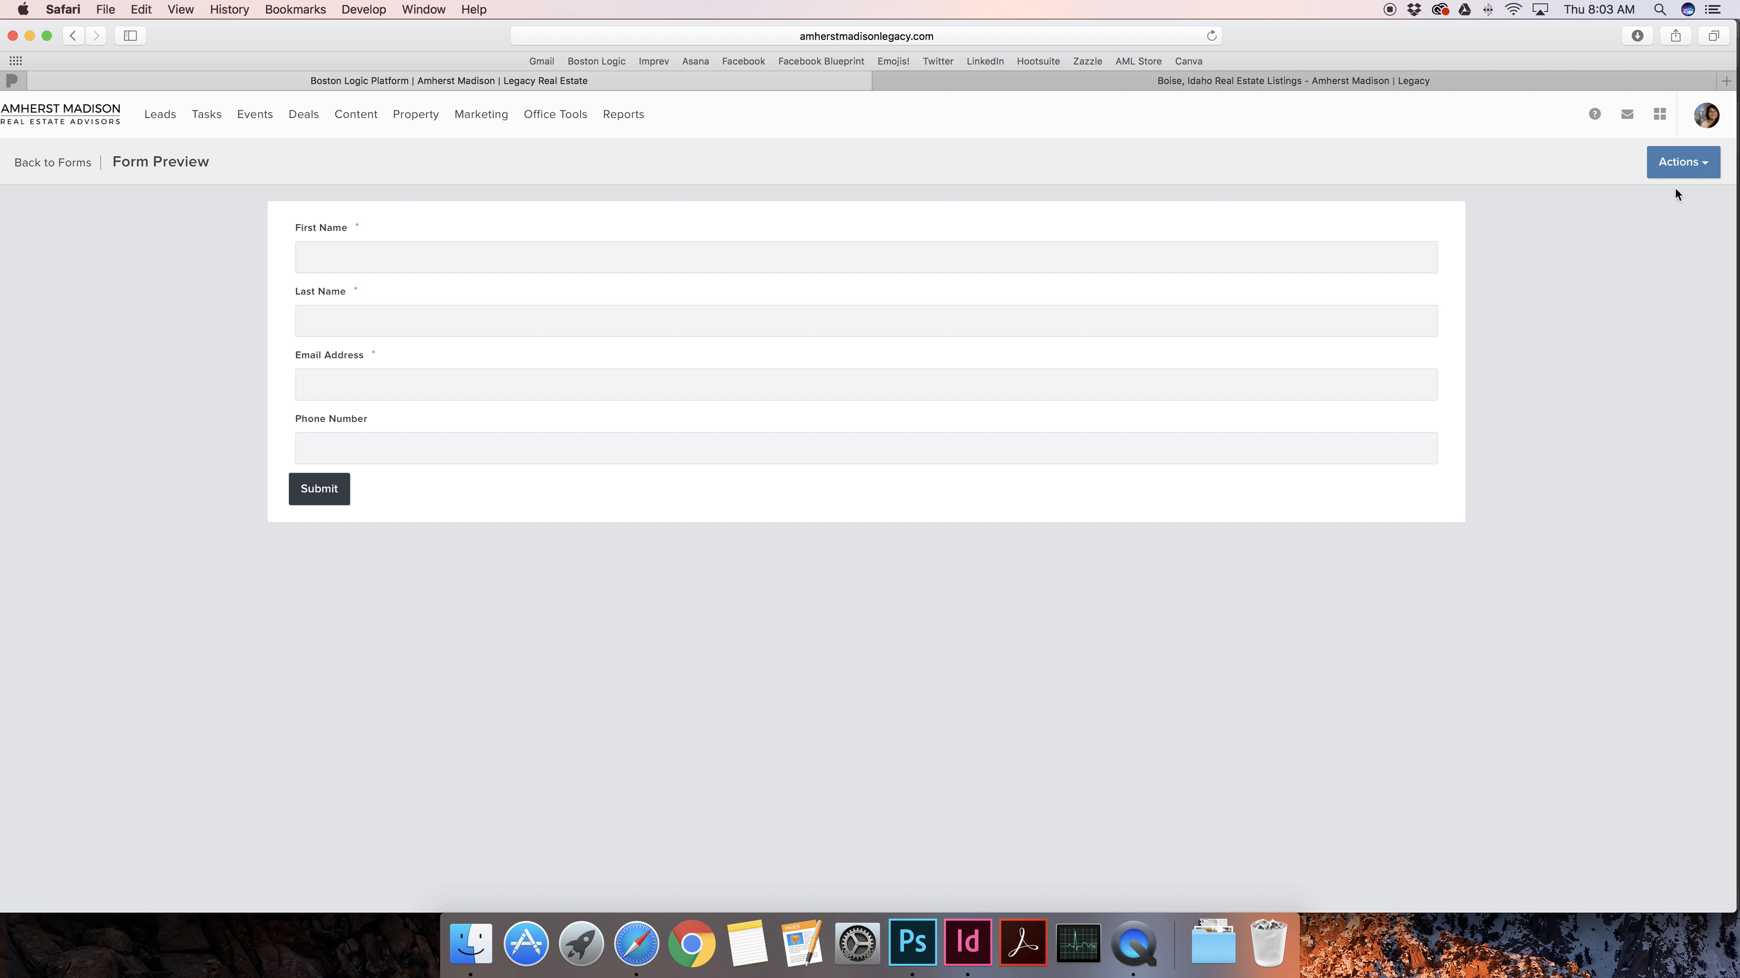
Choose Actions > Edit Form for the Open House Sign In form
click(1678, 168)
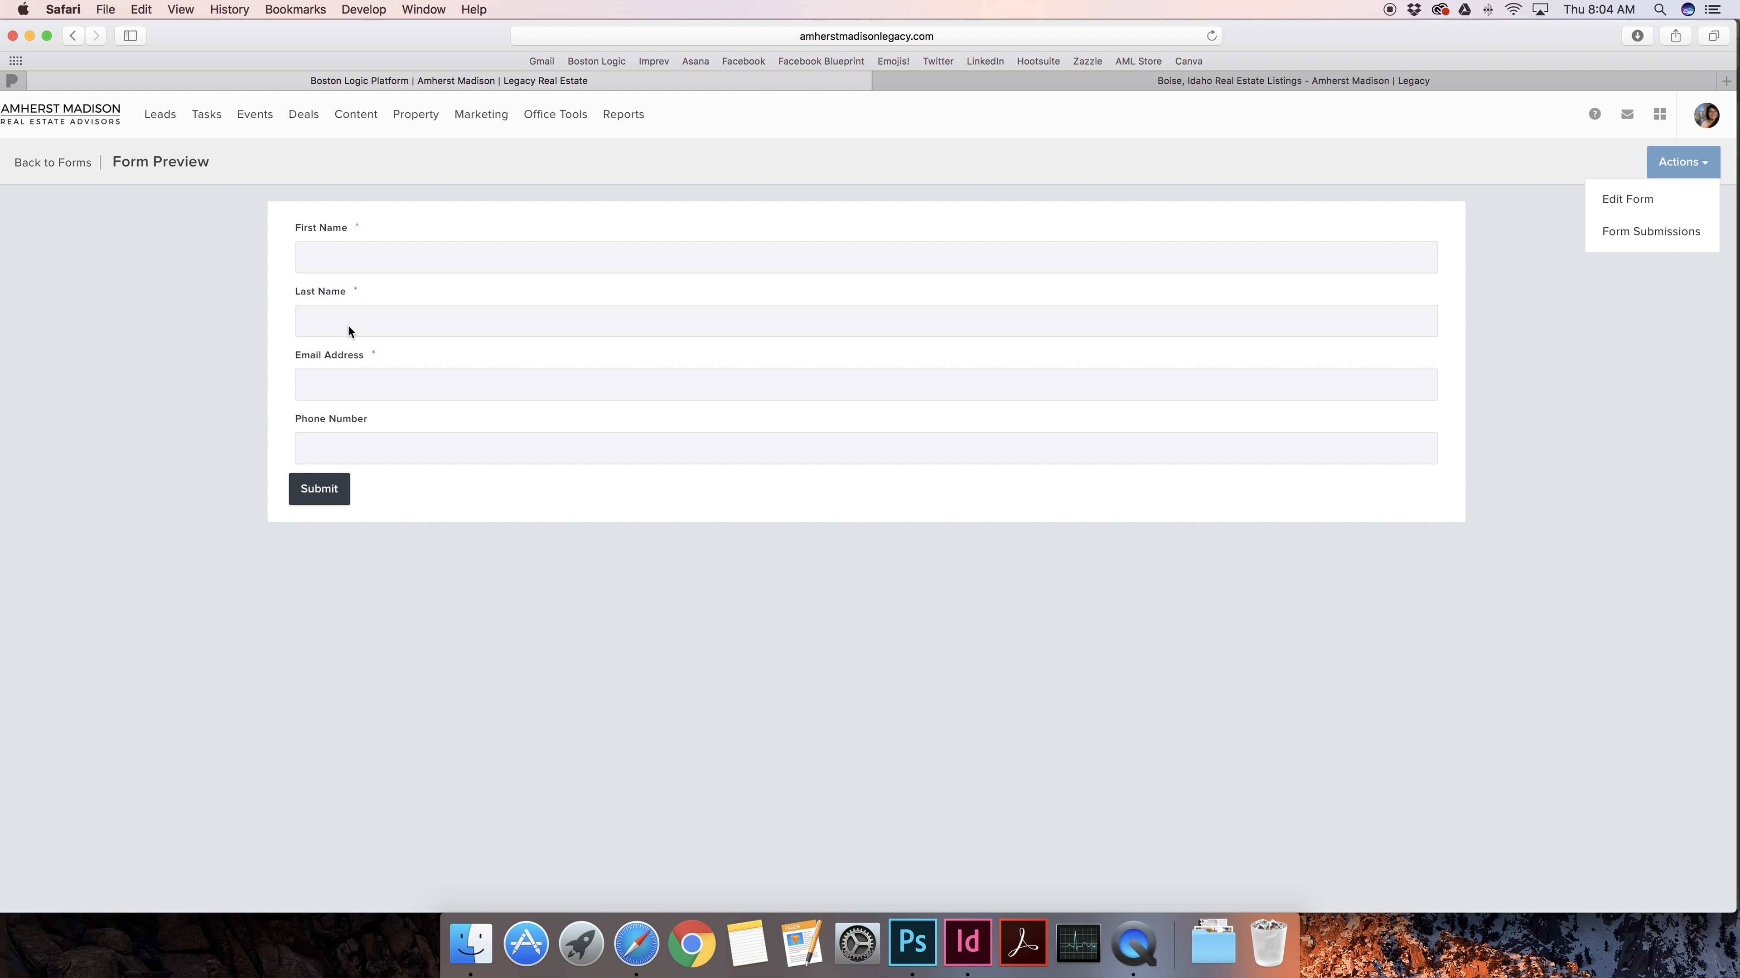
click(1636, 200)
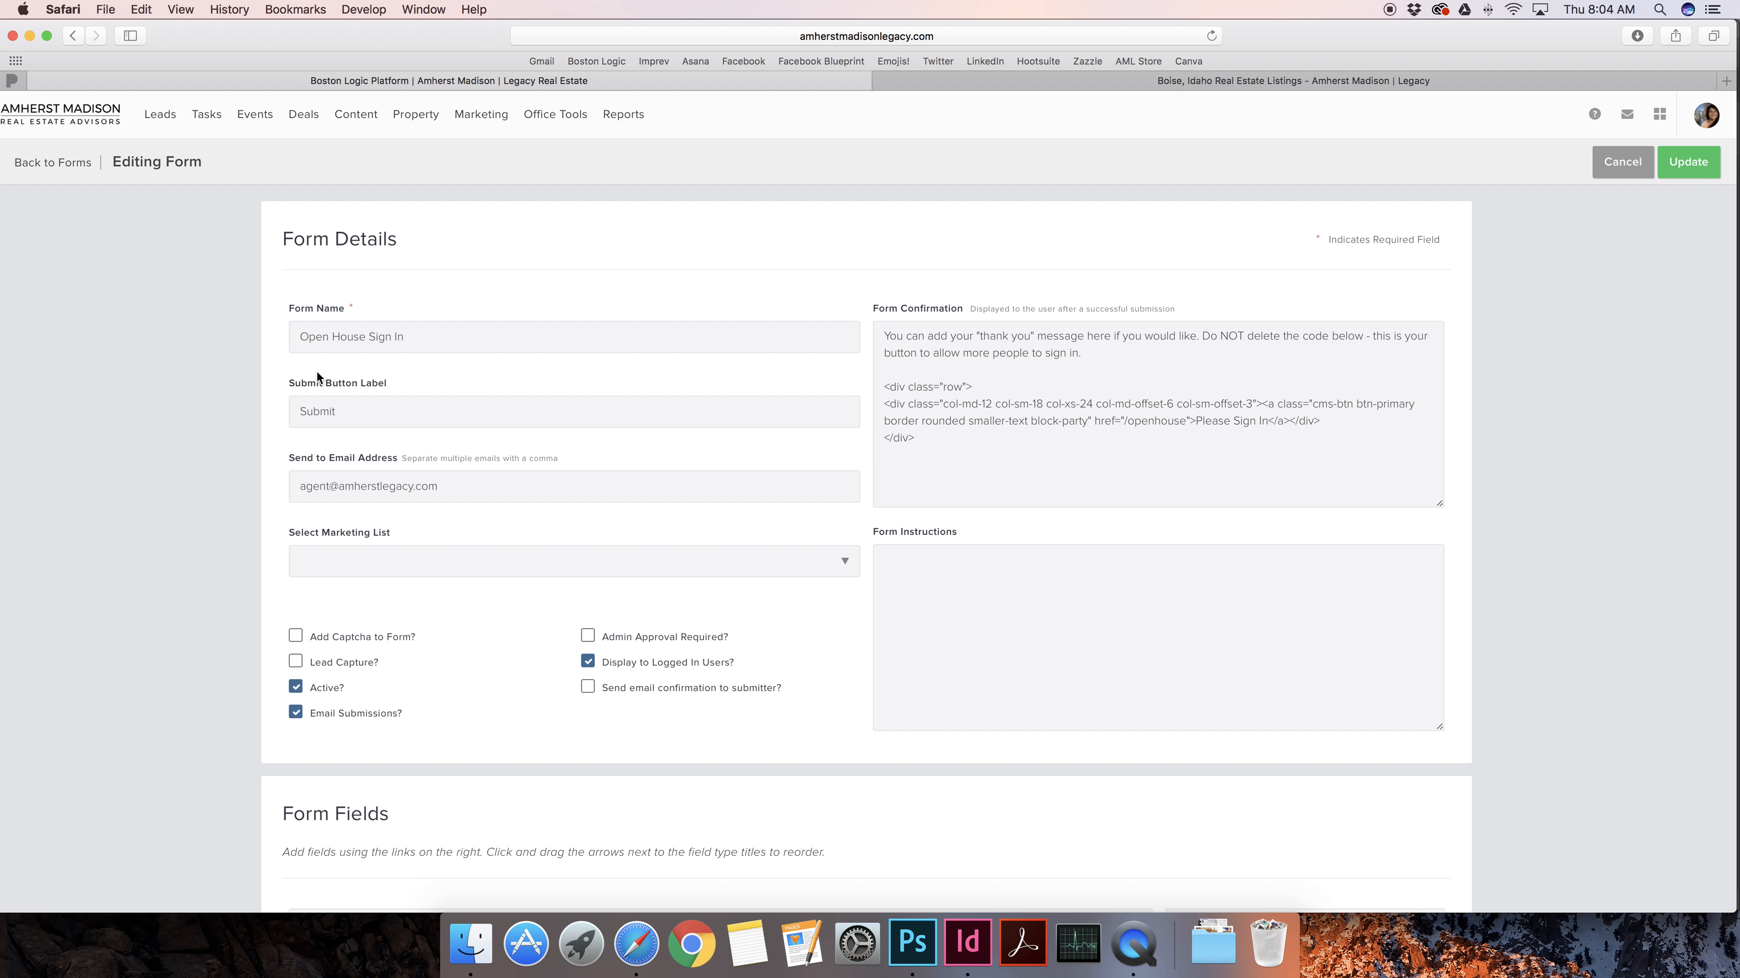
Review the form name Open House Sign In and its send-to email address
drag(411, 337, 269, 342)
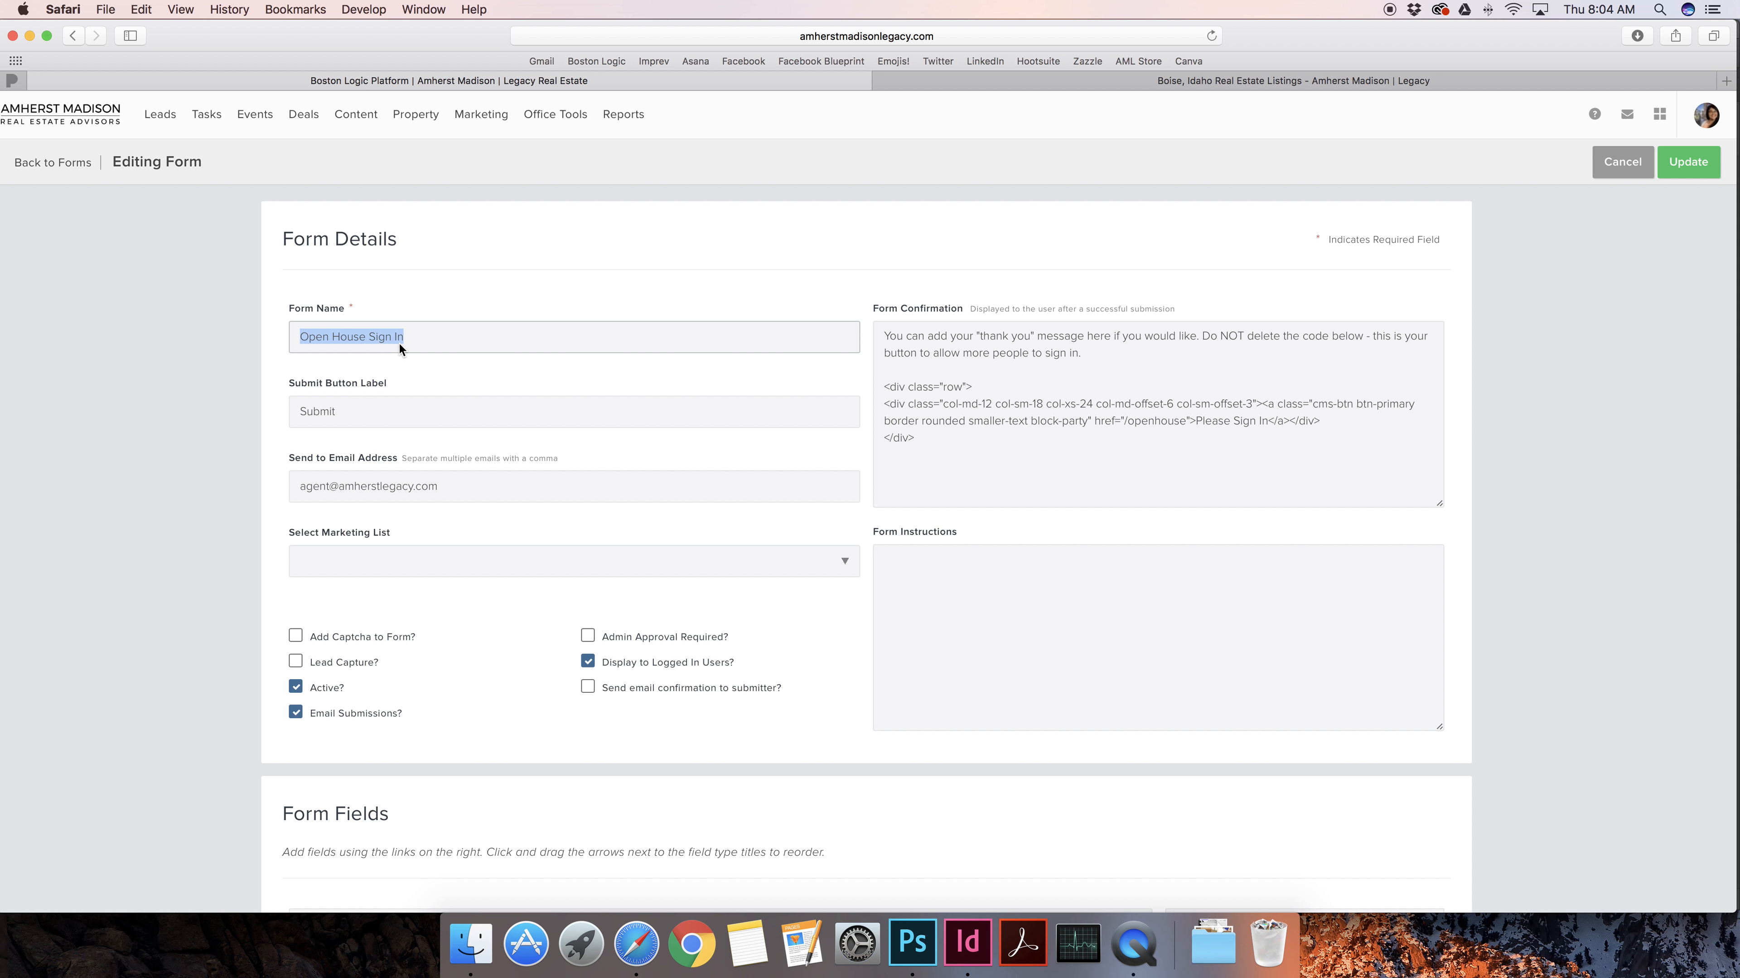
scroll(400, 344, down, 1)
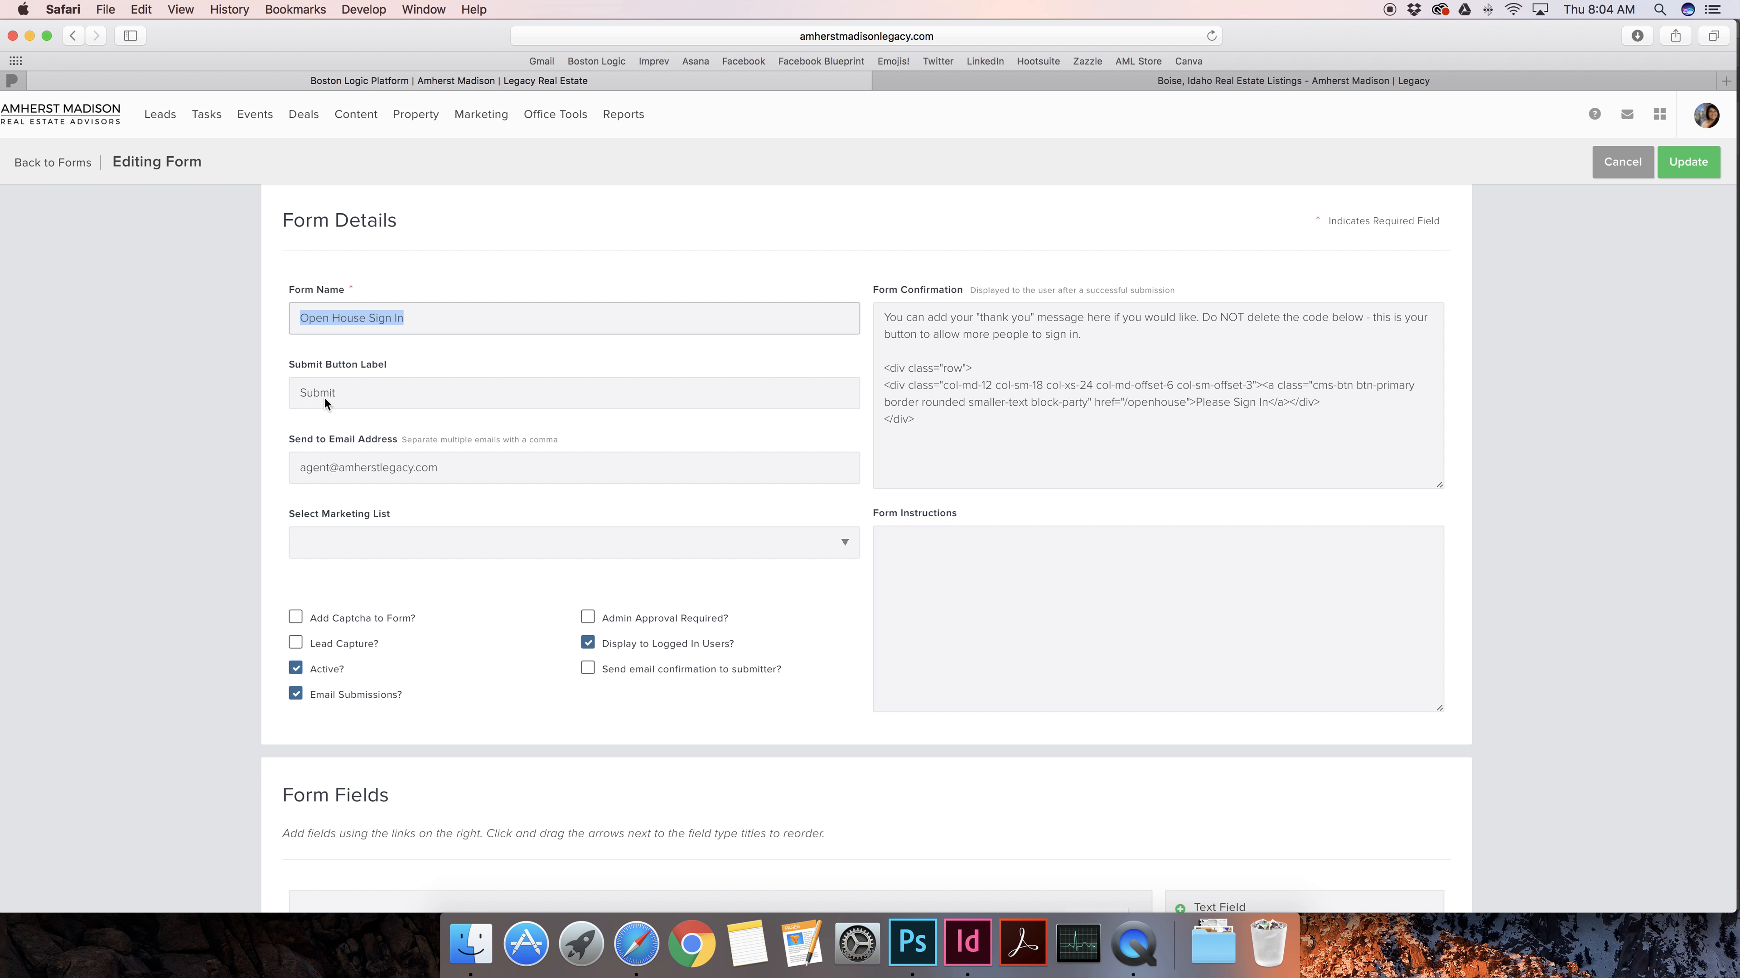
drag(452, 471, 415, 469)
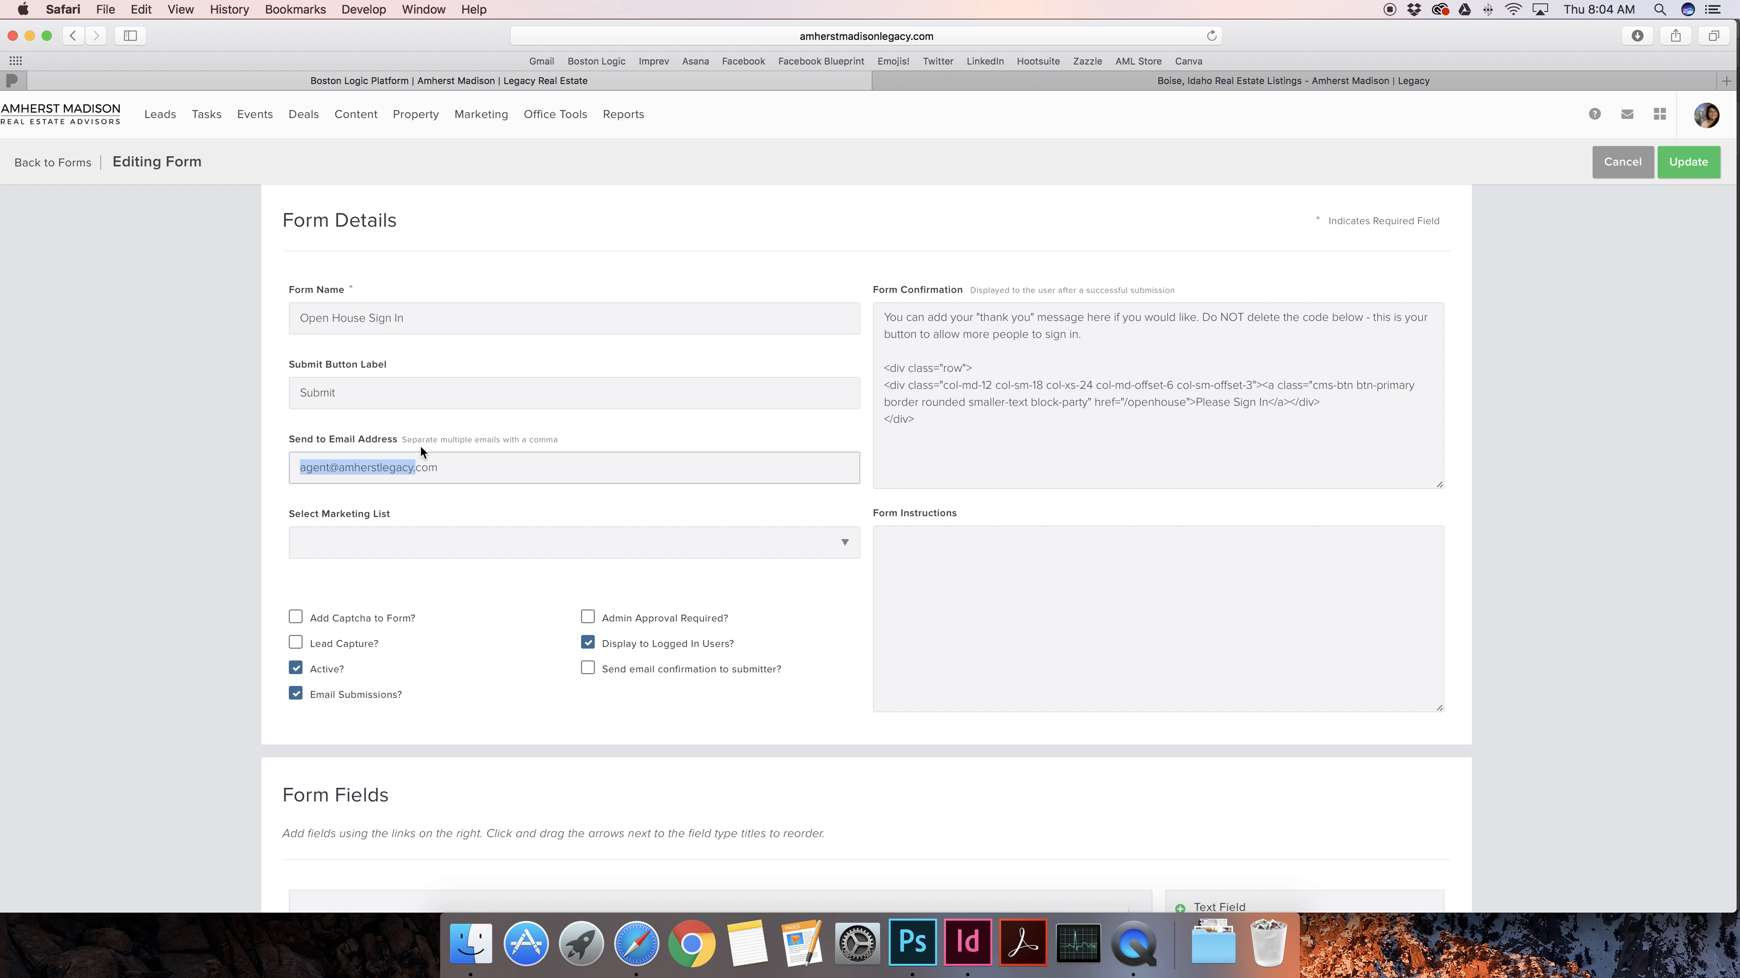
click(395, 469)
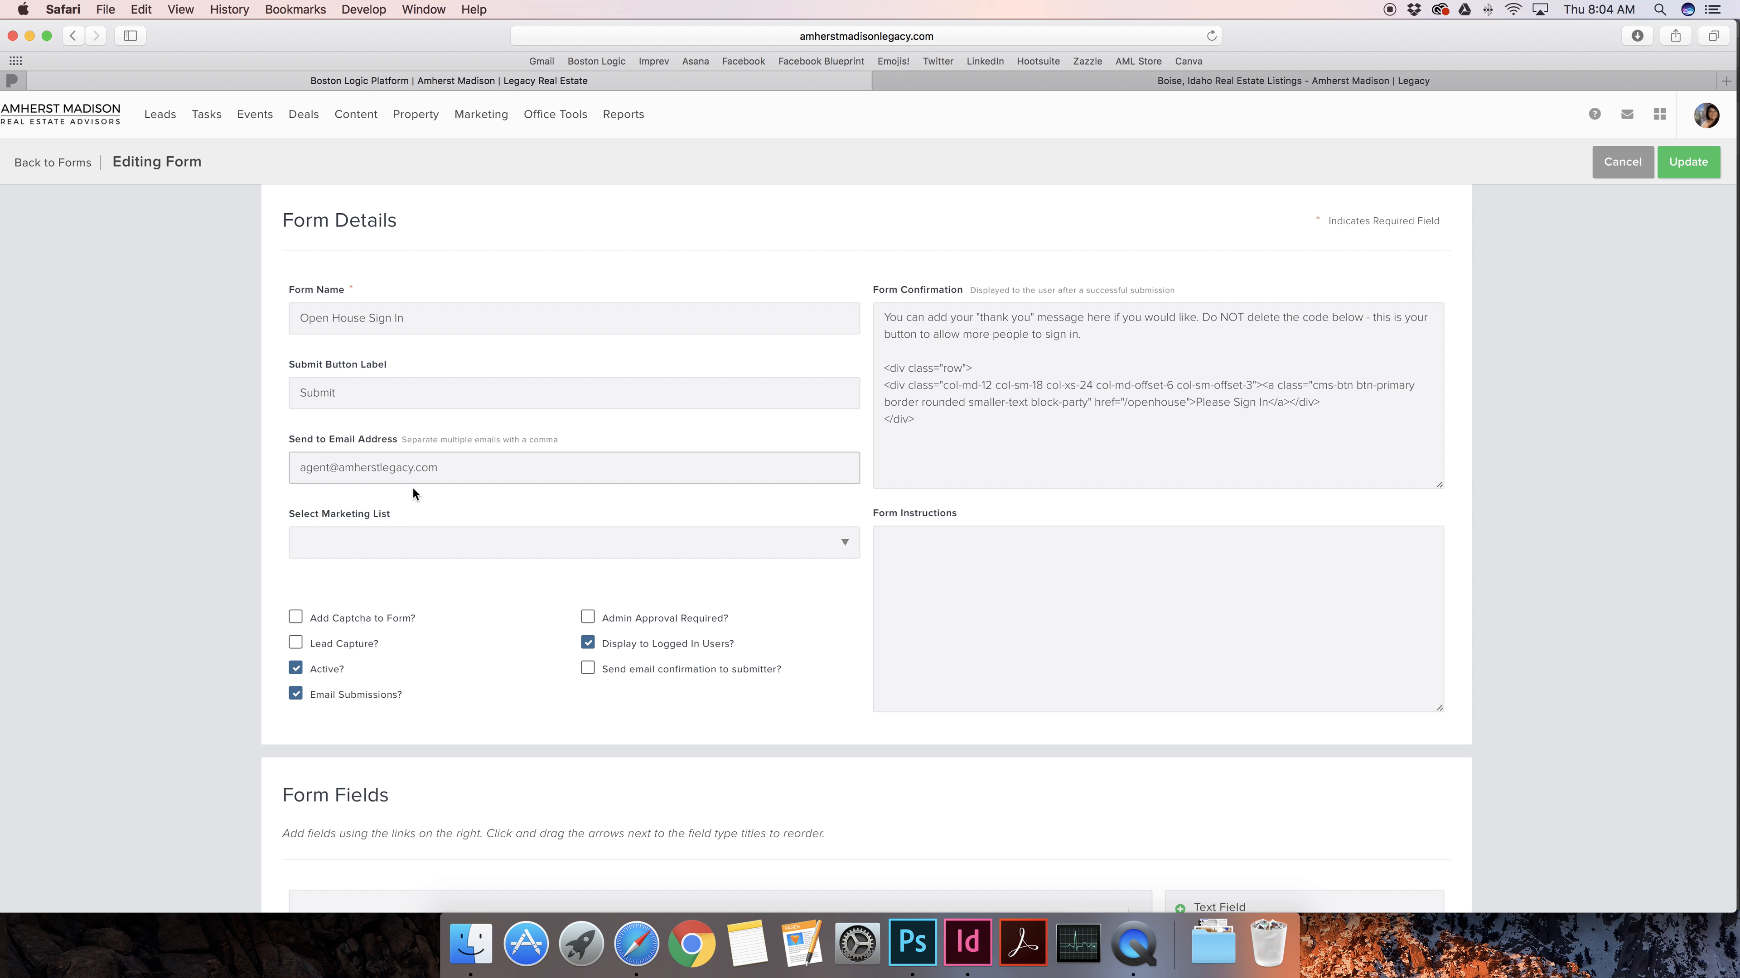
scroll(412, 493, down, 1)
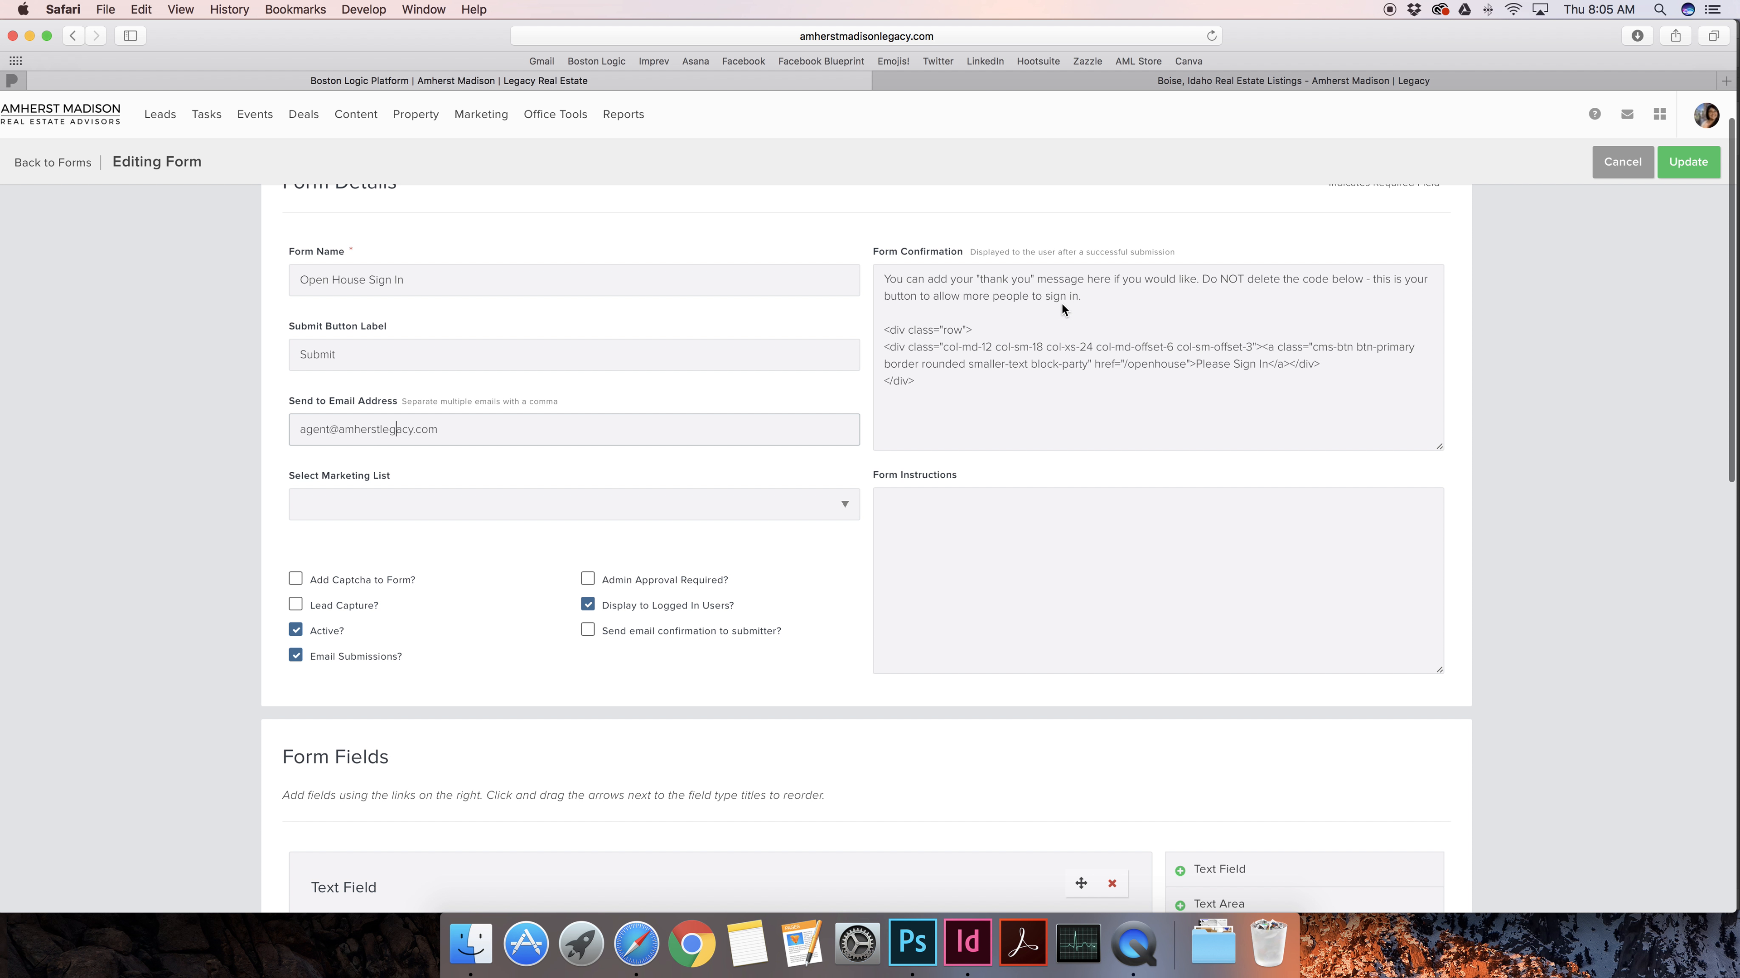
Inspect the confirmation message code, checking the Please Sign In button's /openhouse link path
drag(882, 330, 986, 394)
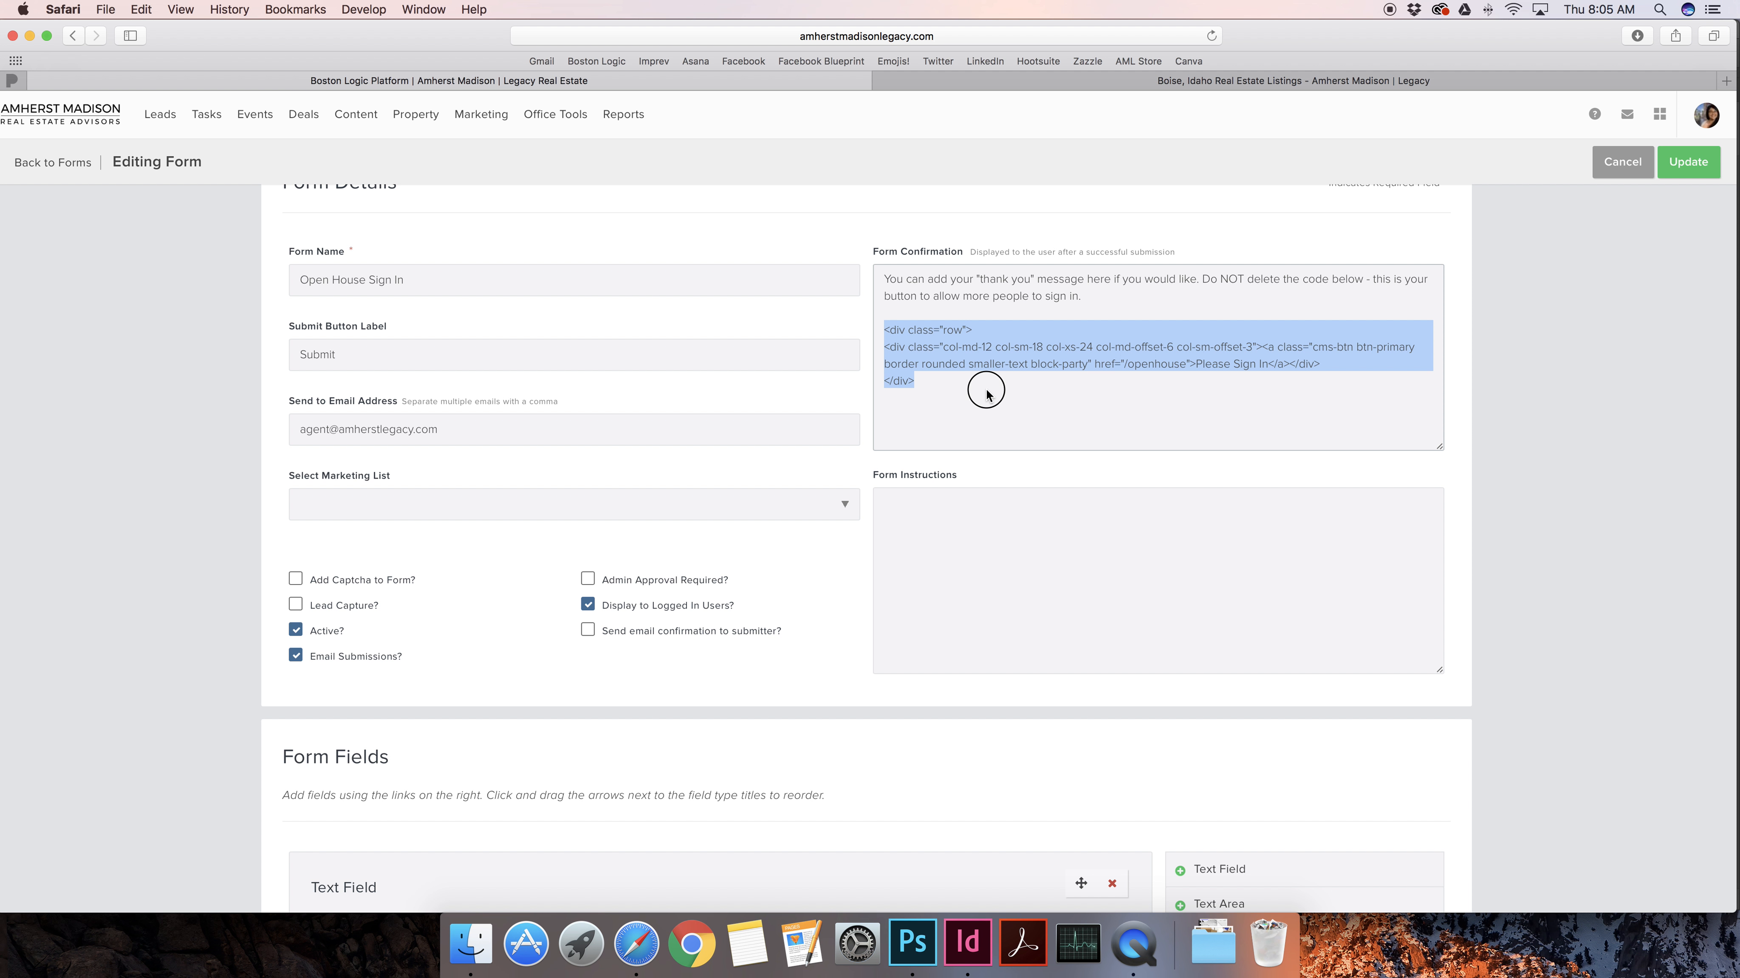
click(1072, 296)
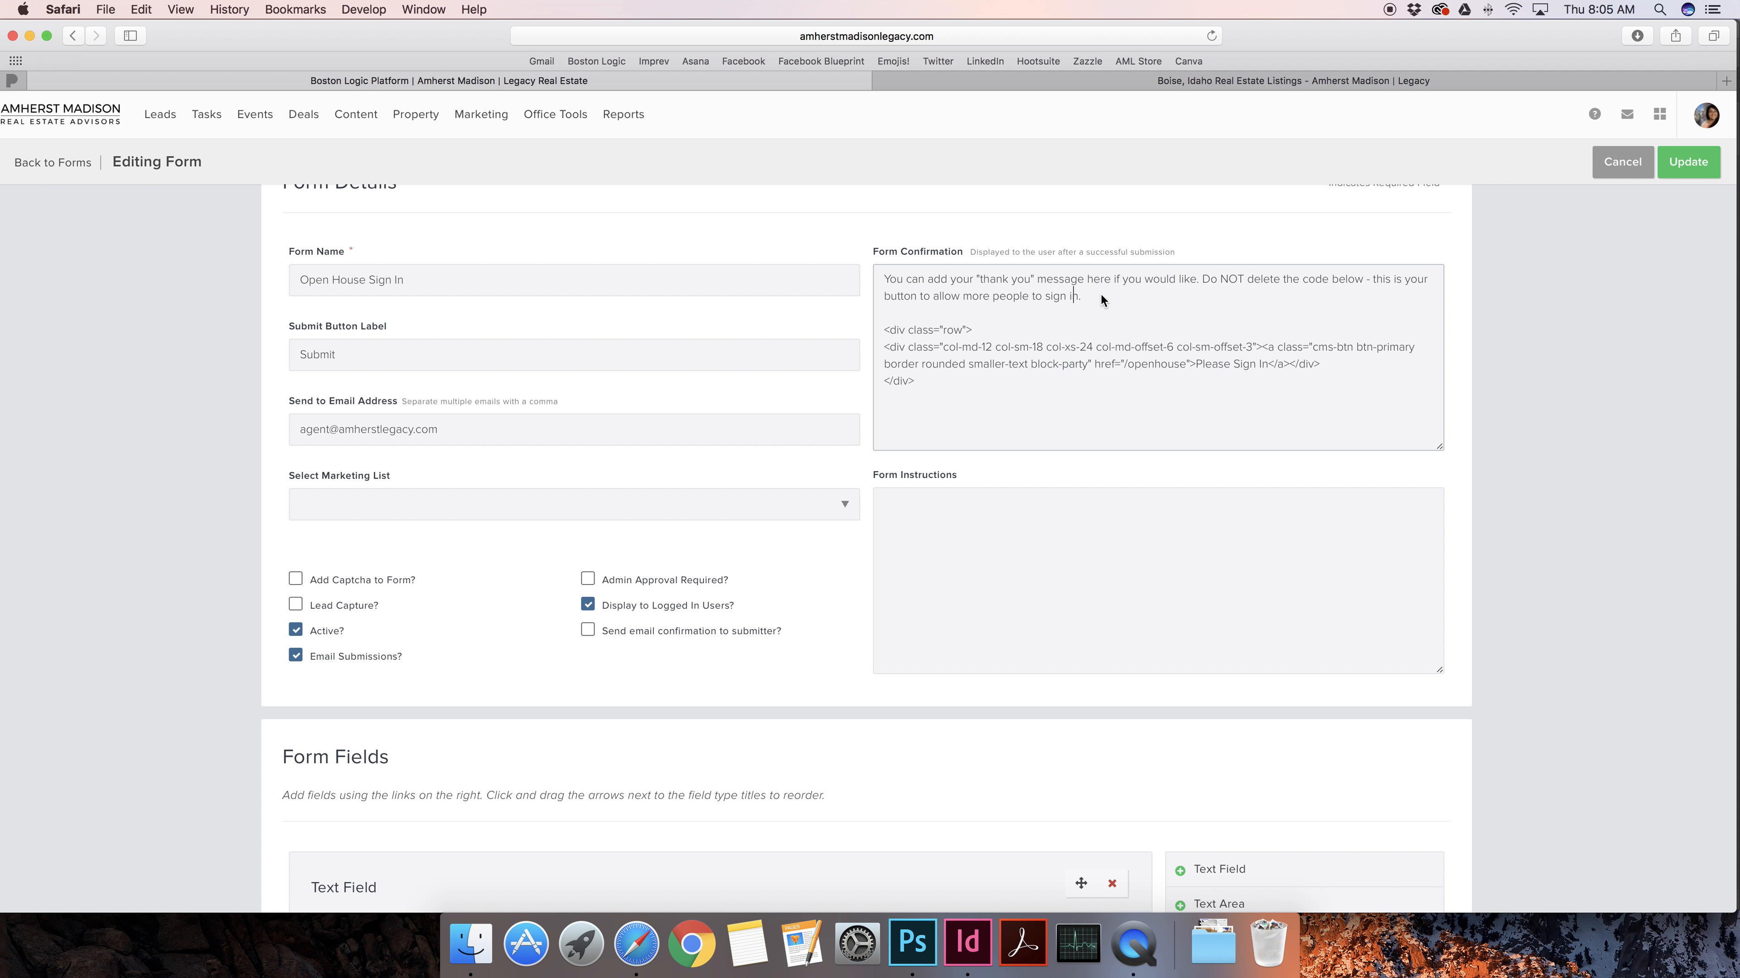
drag(1082, 296, 871, 278)
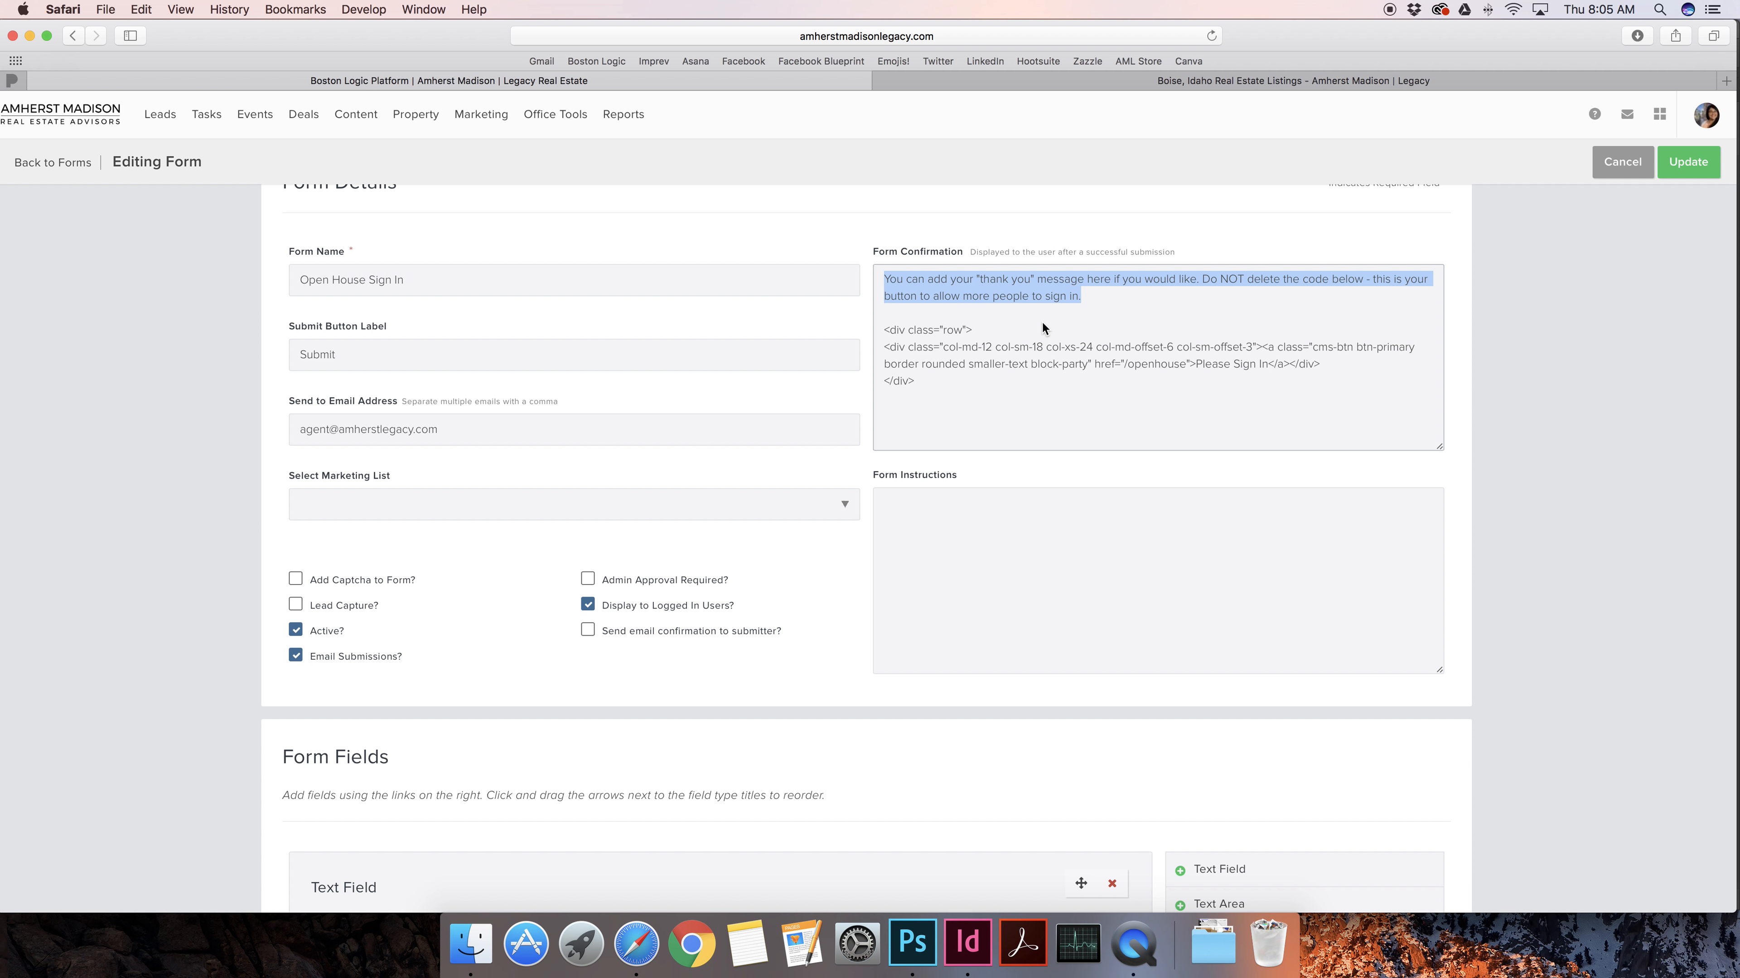
click(988, 360)
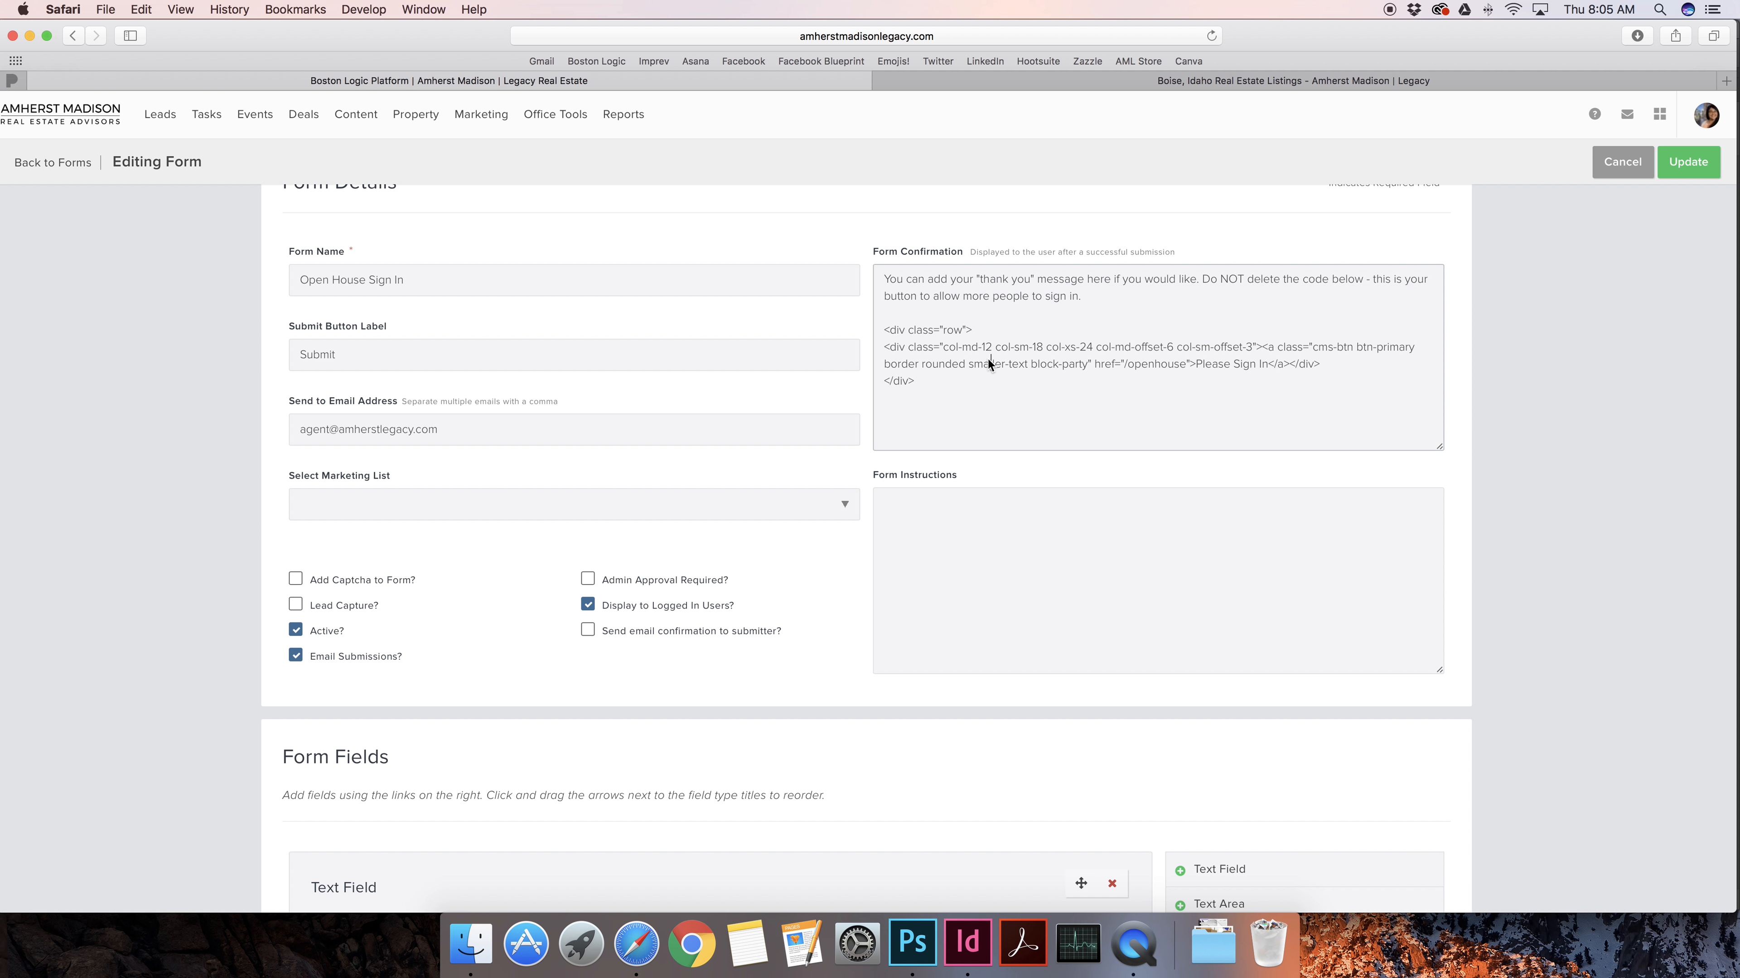
drag(920, 380, 878, 330)
click(907, 344)
click(1127, 365)
drag(1127, 366, 1186, 370)
drag(1124, 367, 1184, 373)
click(1095, 395)
scroll(818, 541, down, 3)
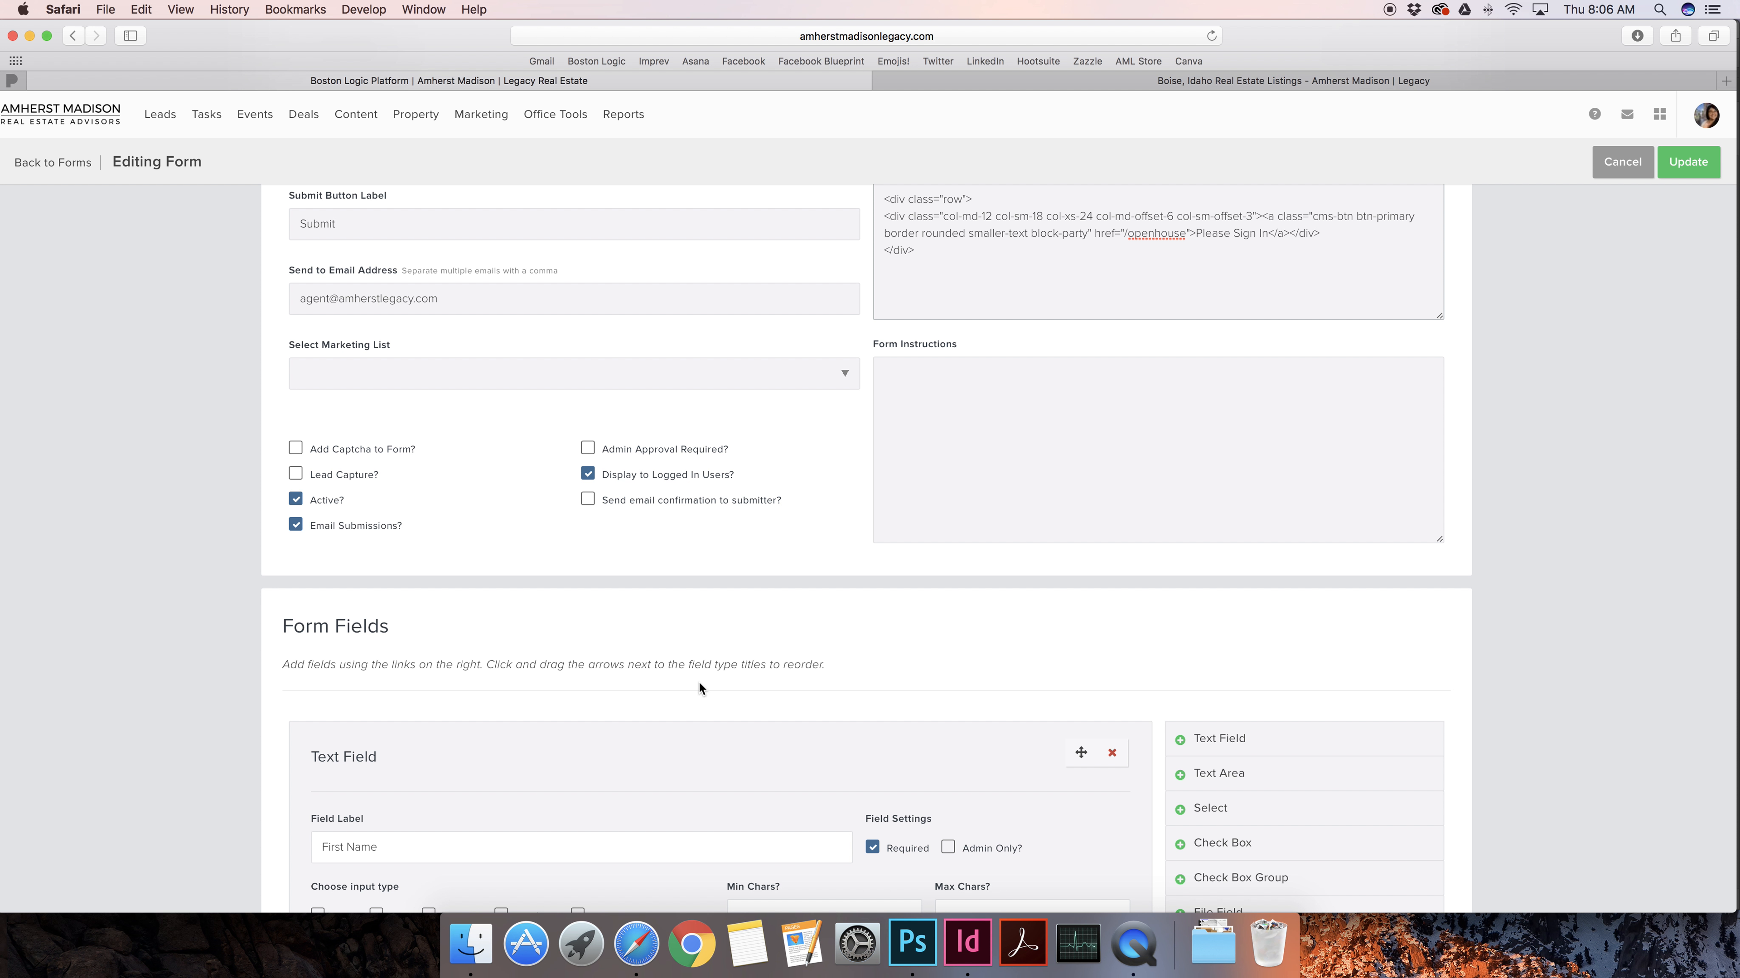
scroll(671, 702, down, 4)
scroll(352, 667, up, 4)
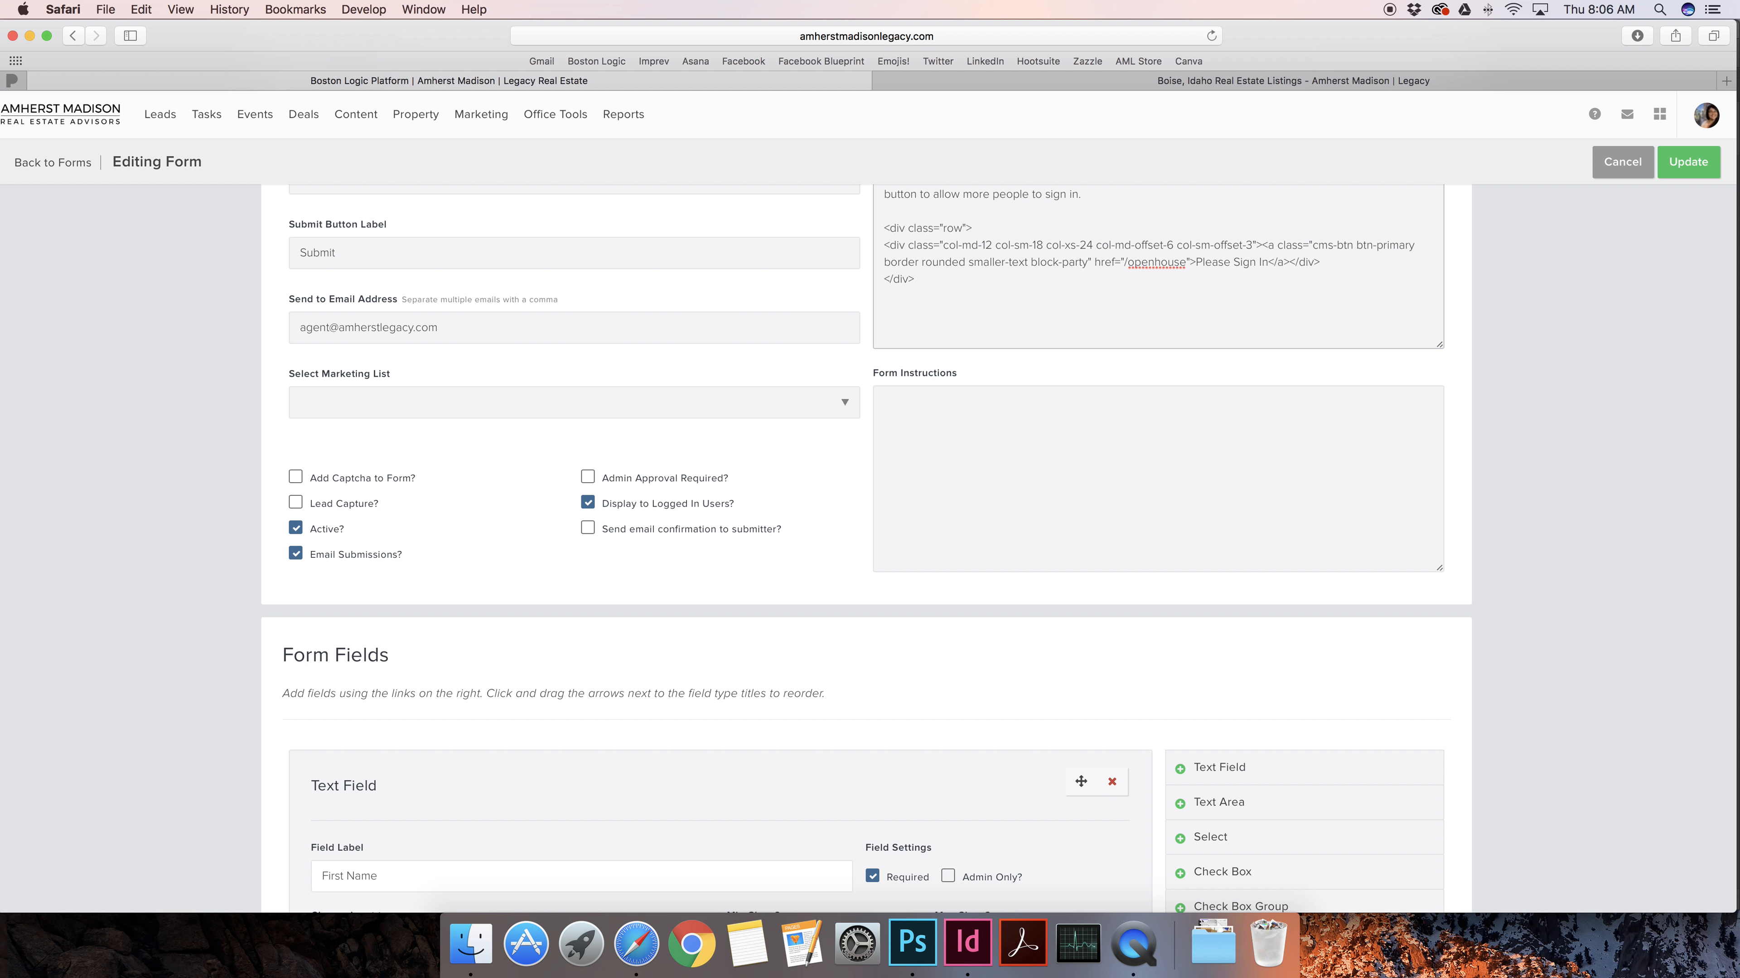
click(590, 506)
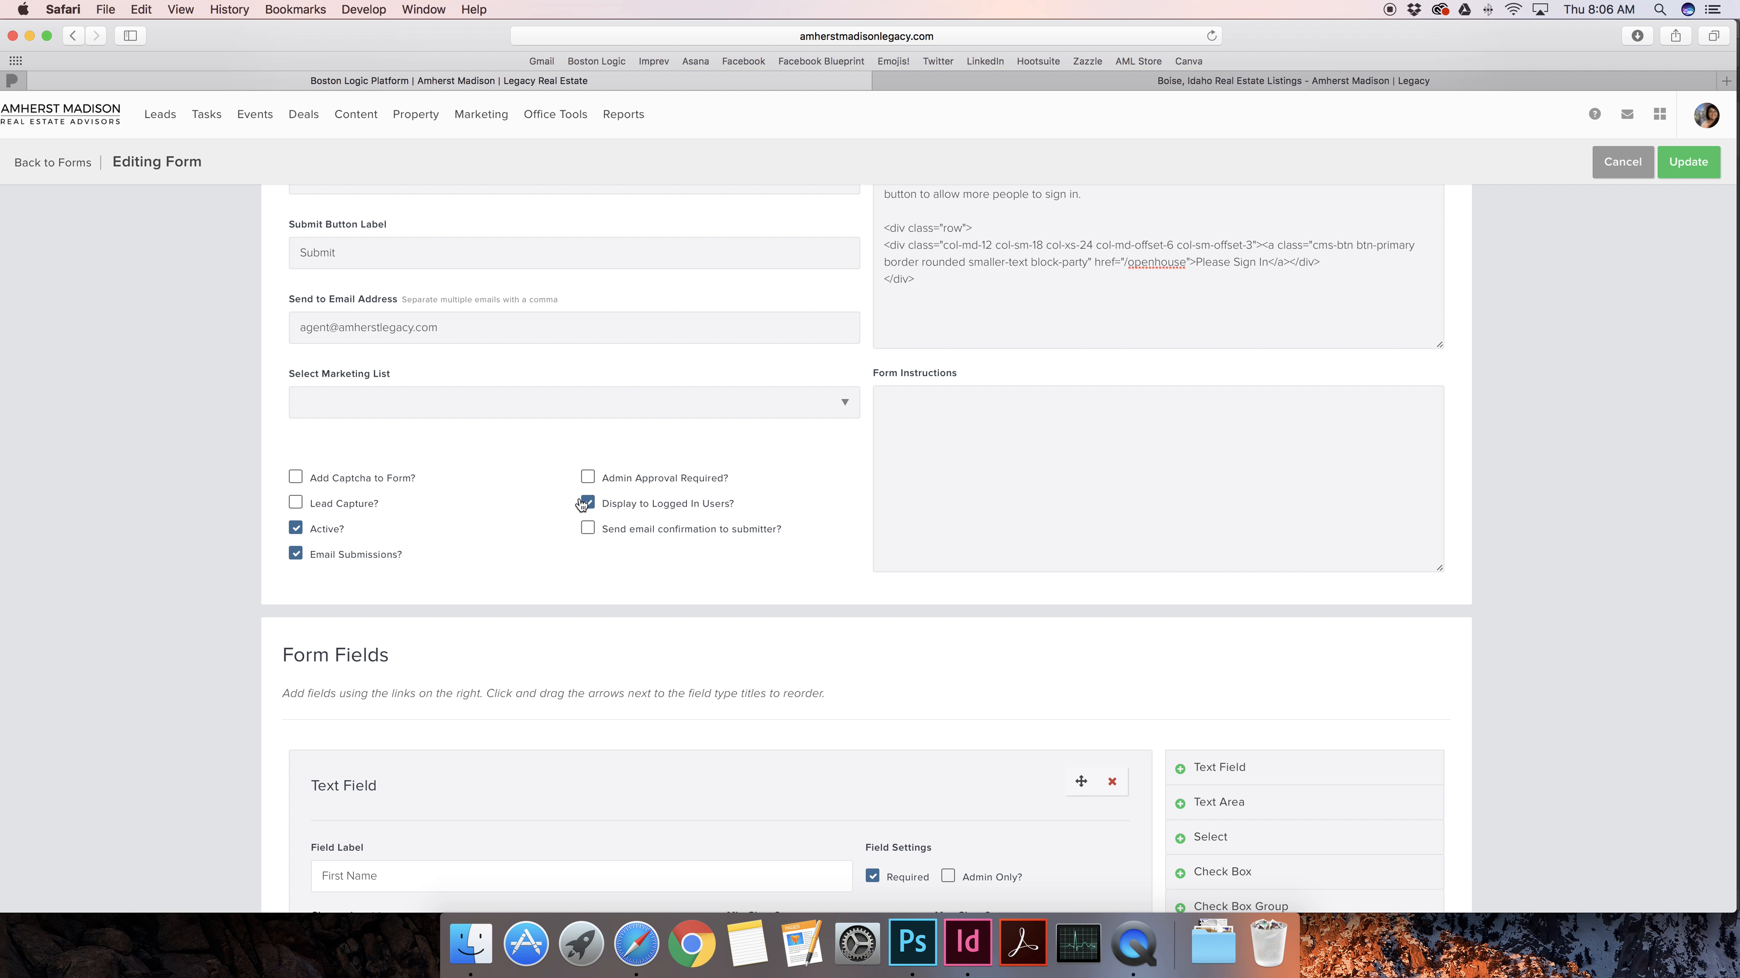
click(590, 508)
drag(612, 536, 753, 533)
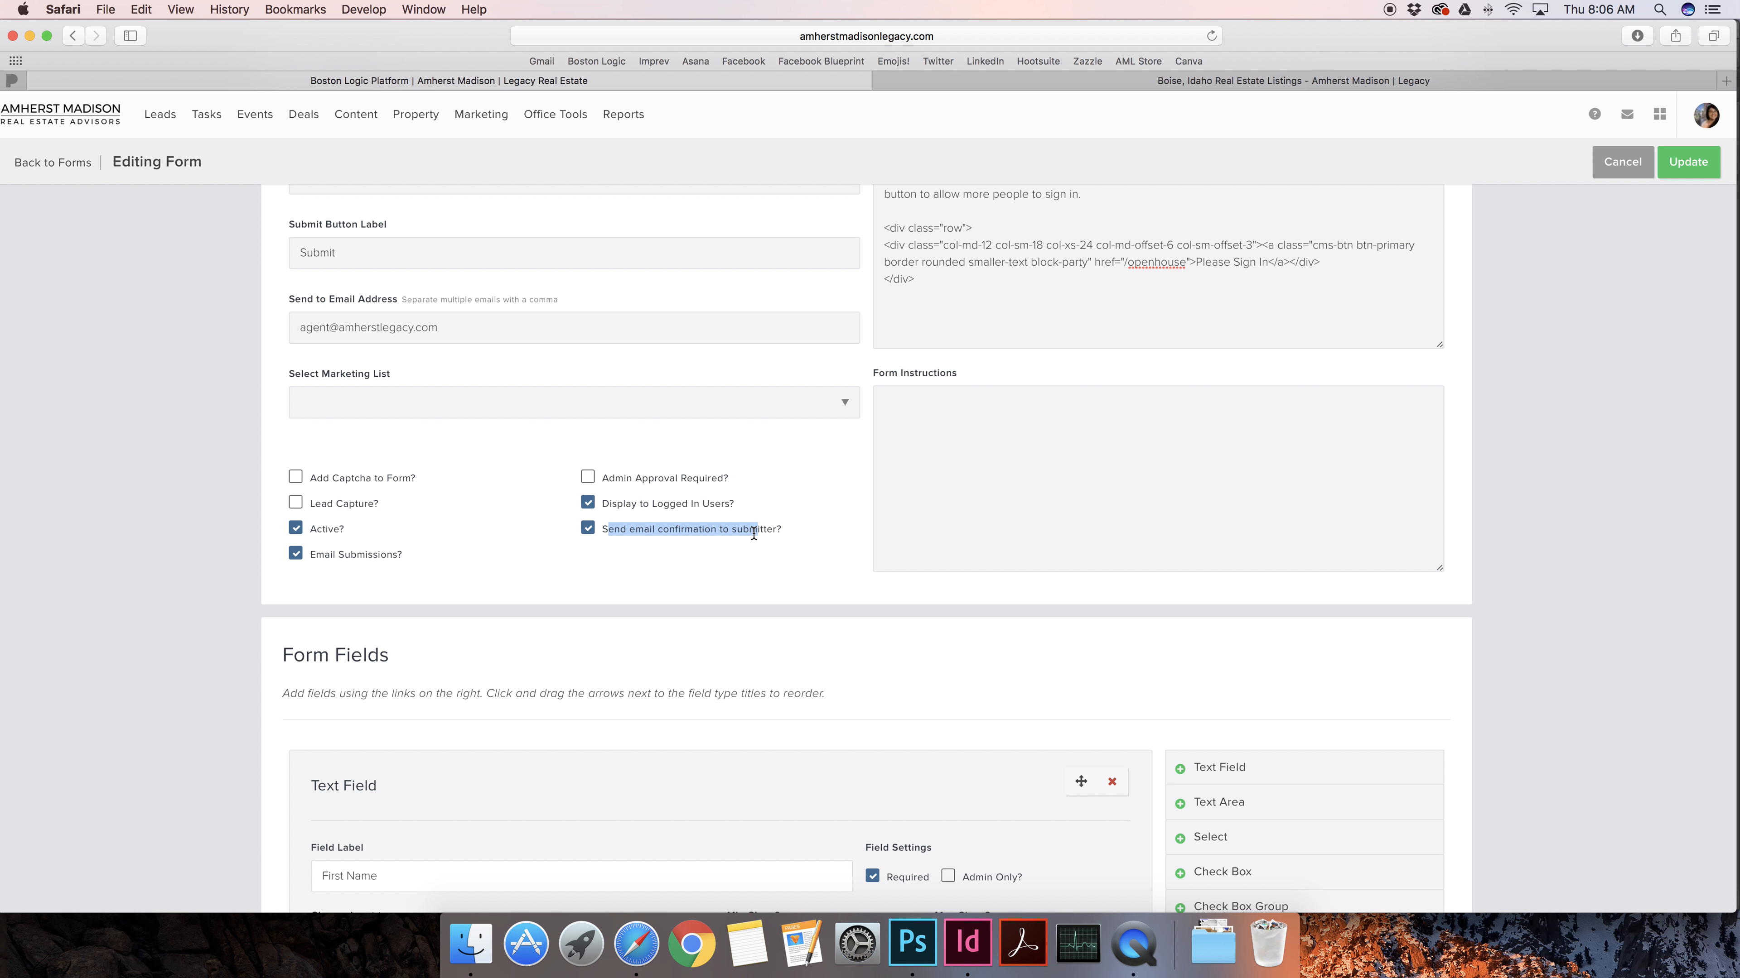
click(610, 532)
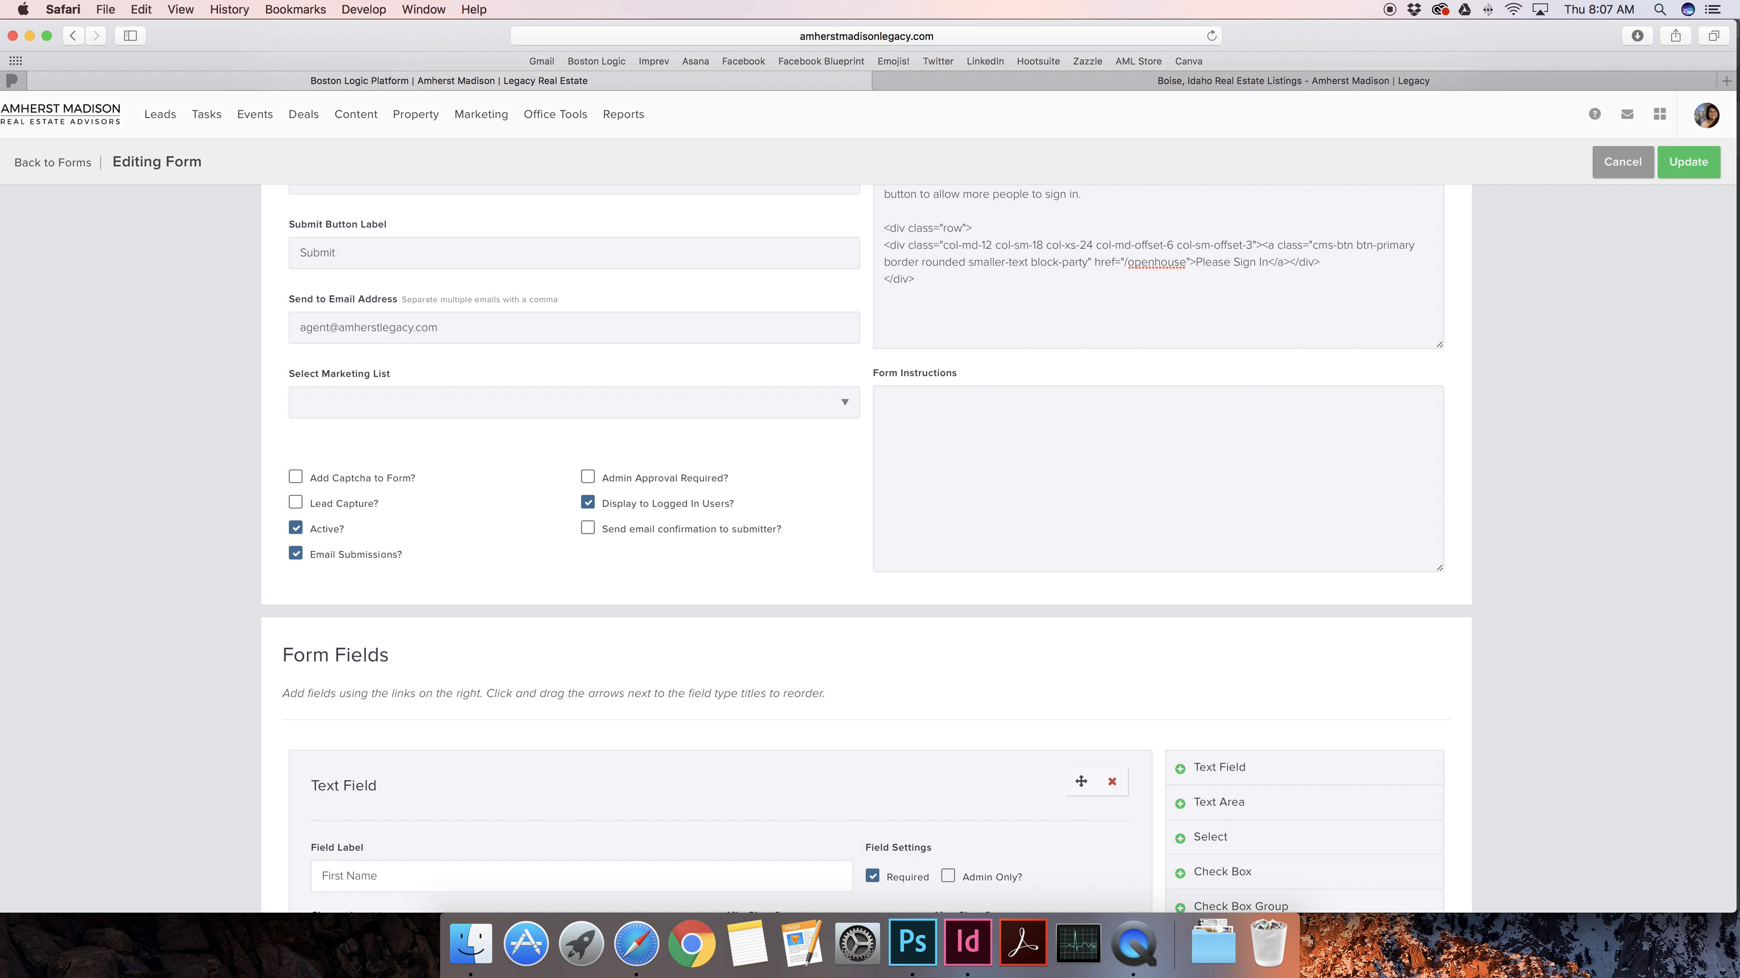
scroll(198, 692, down, 5)
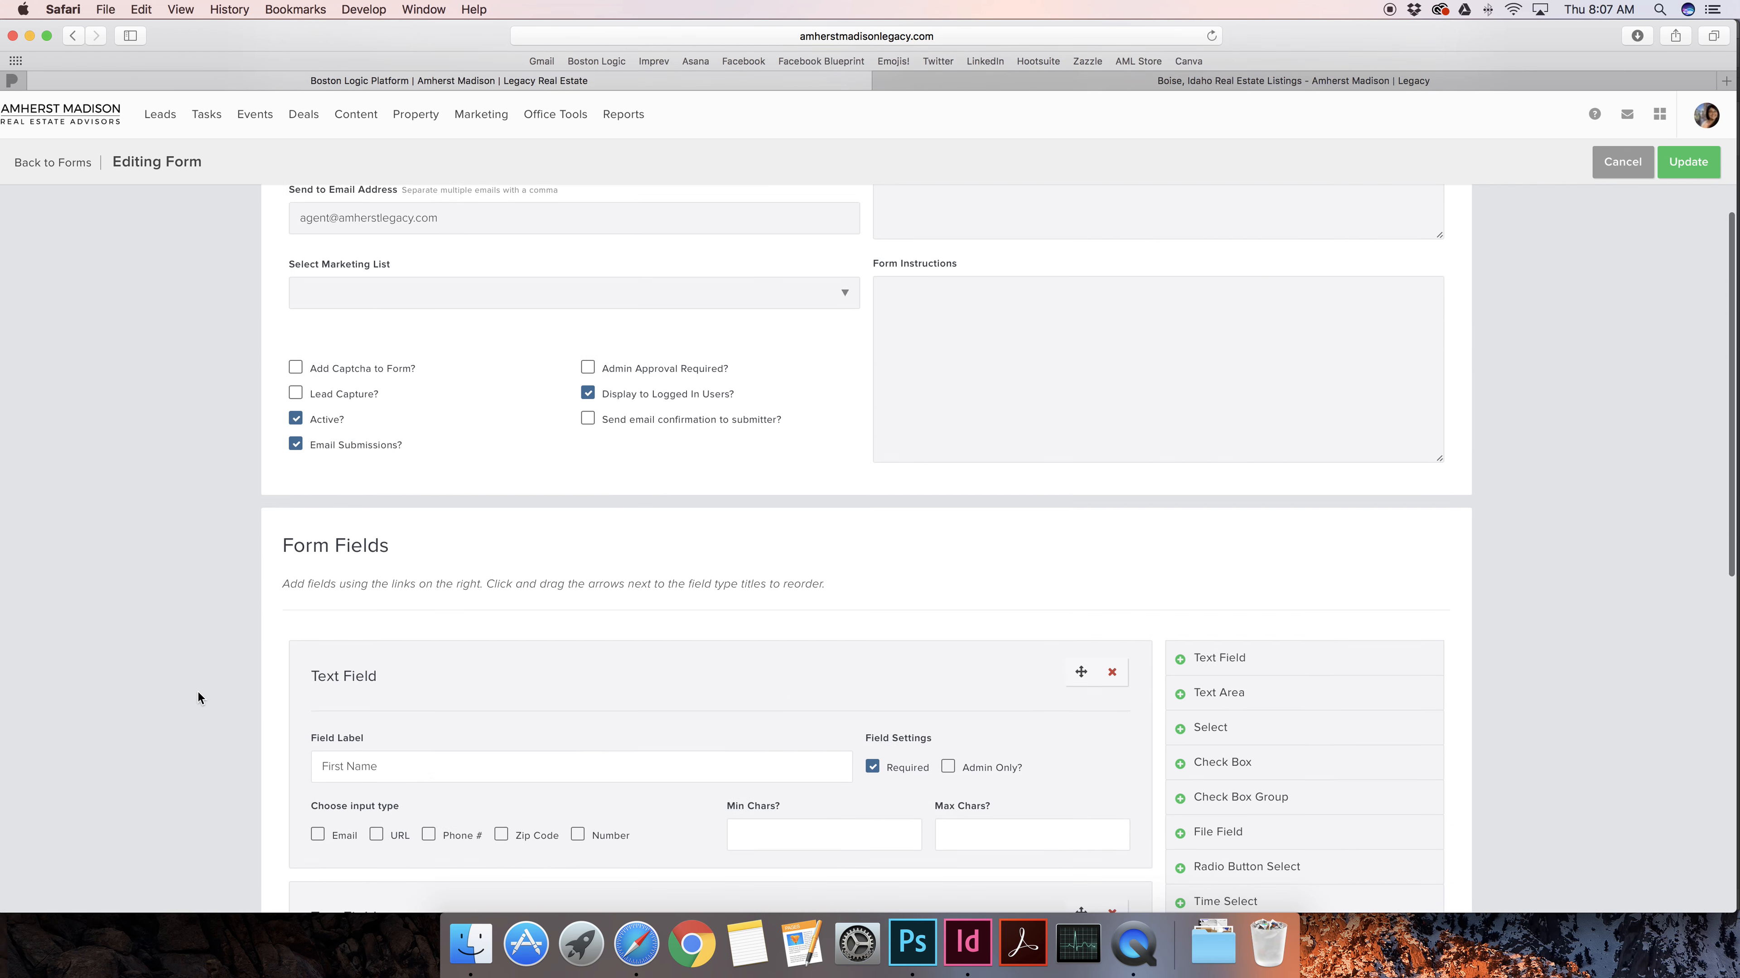
scroll(199, 715, down, 1)
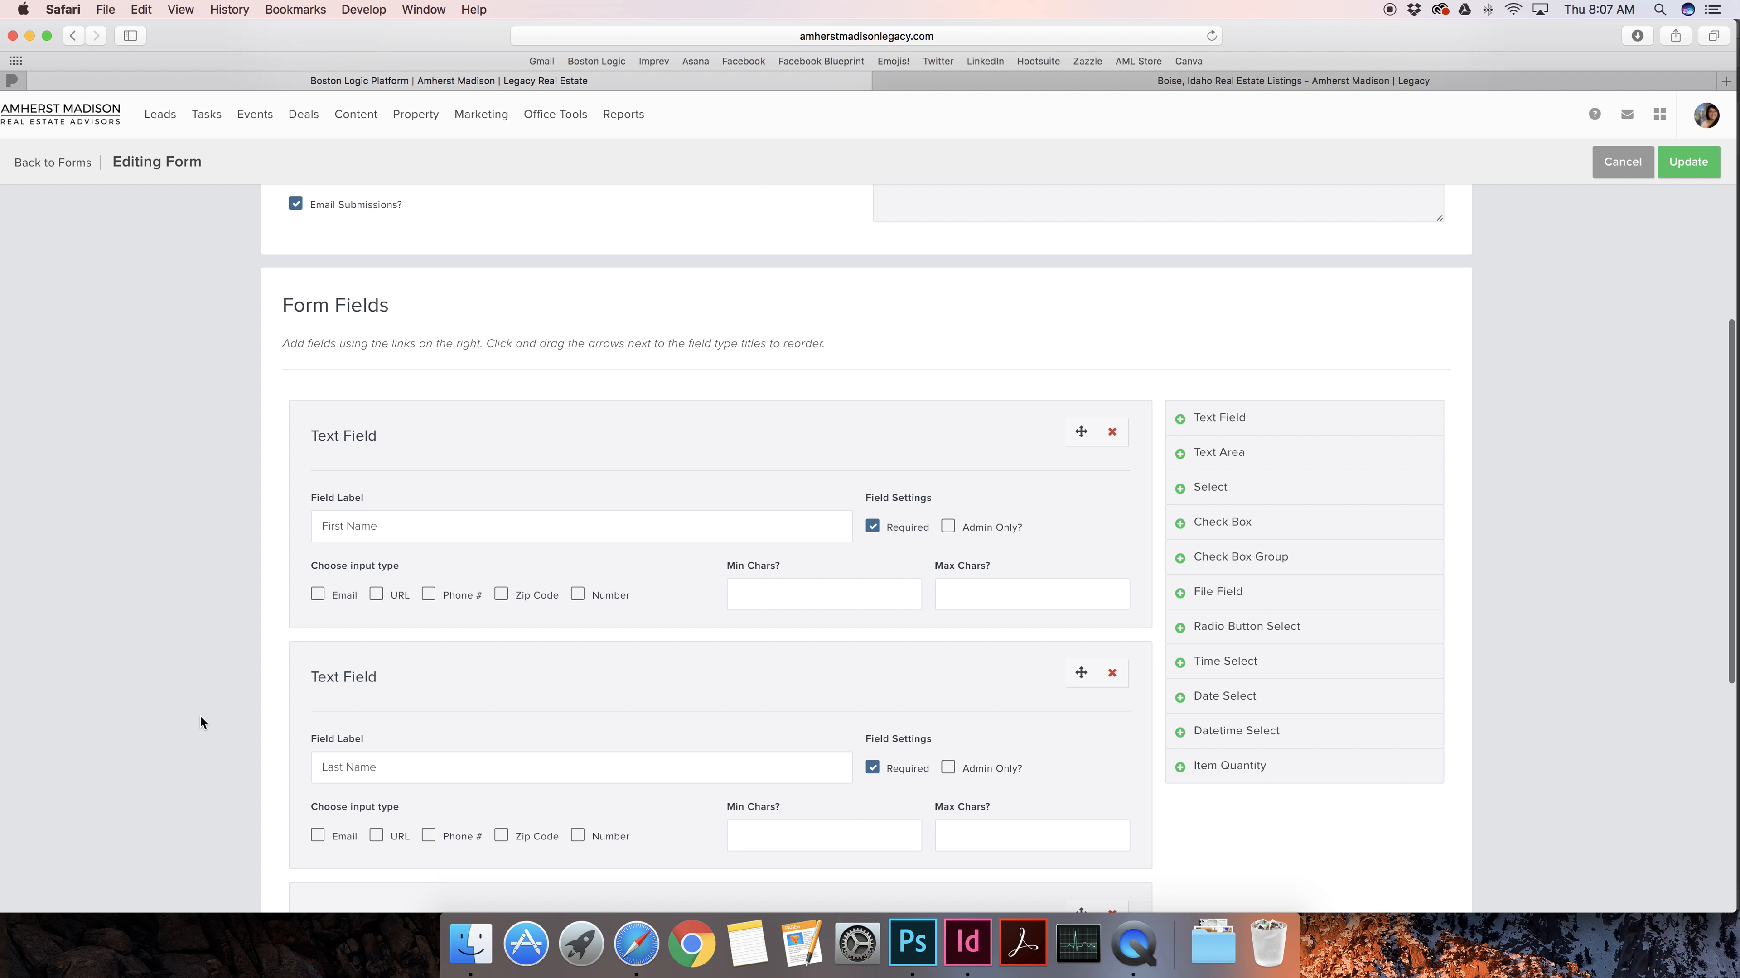
scroll(229, 579, down, 2)
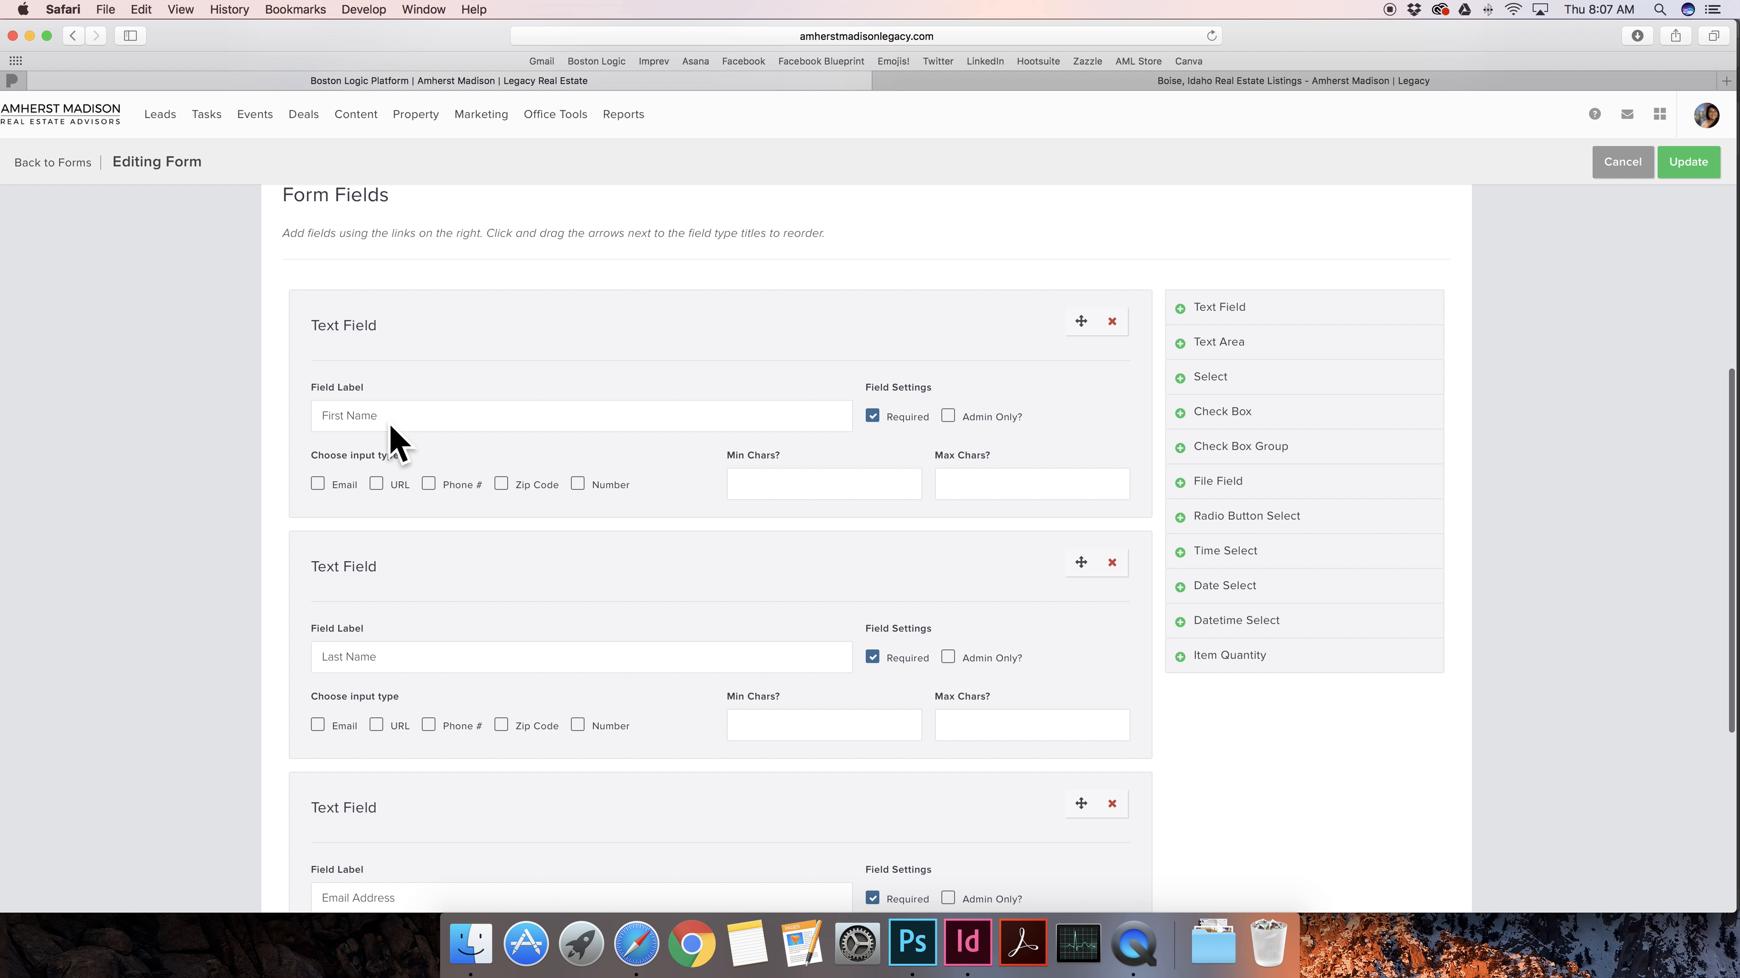
scroll(385, 569, down, 5)
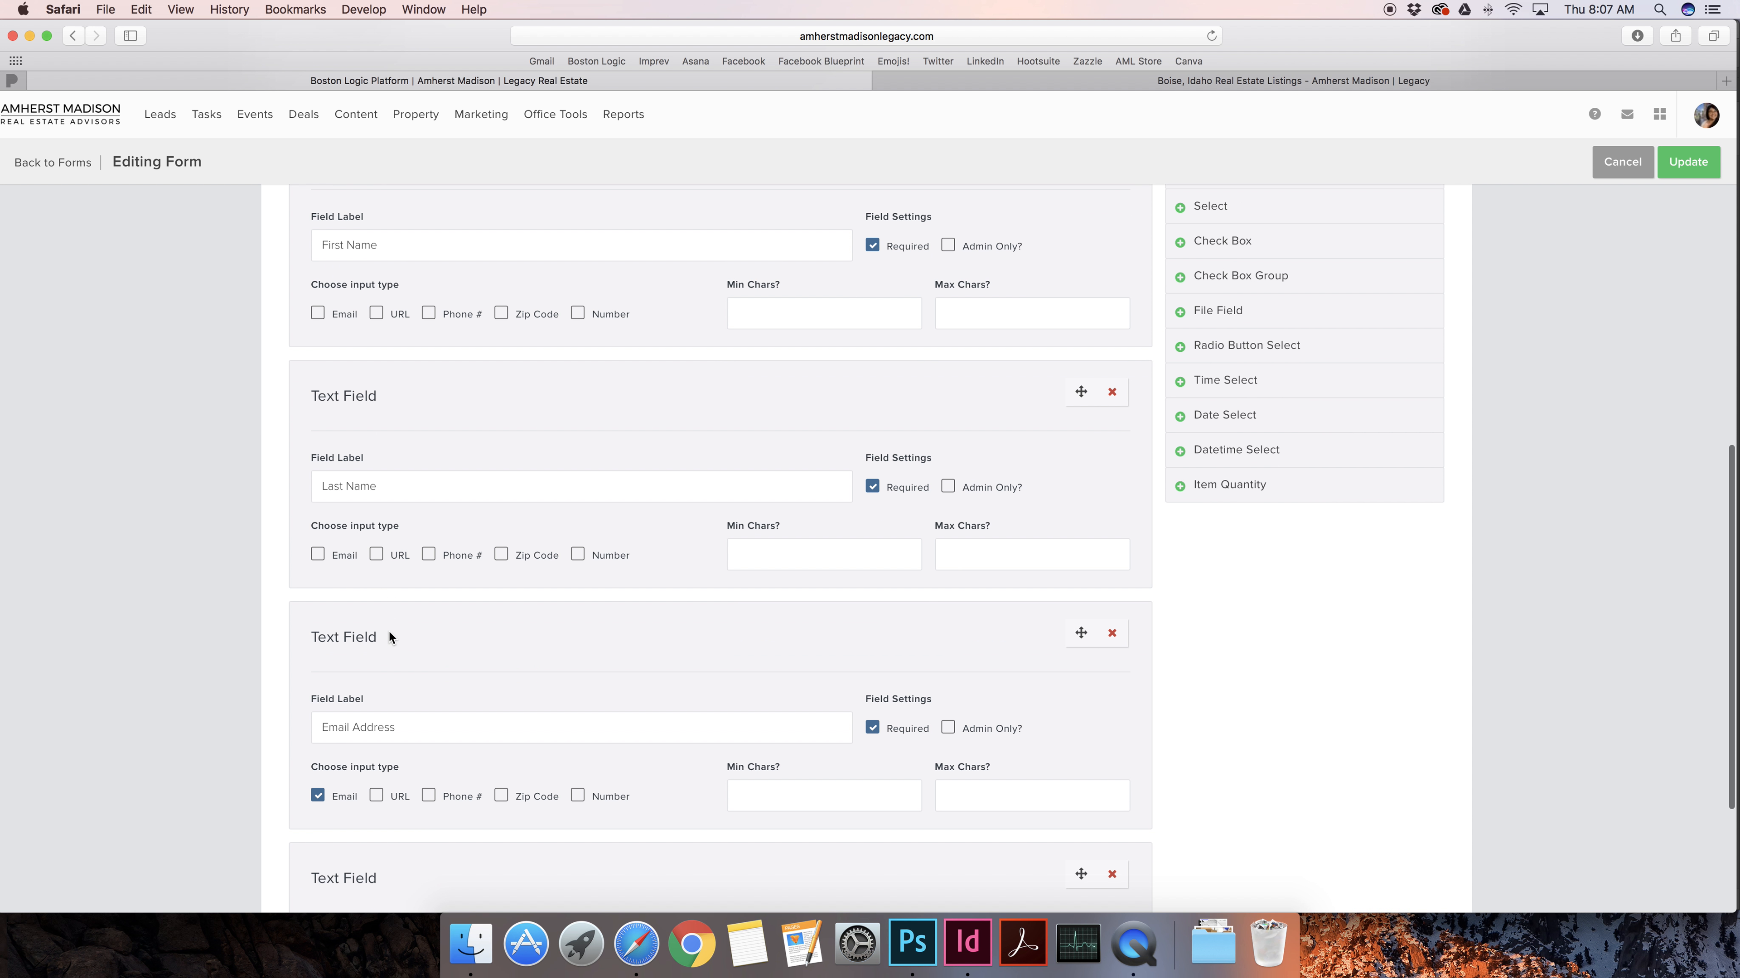
scroll(239, 480, up, 5)
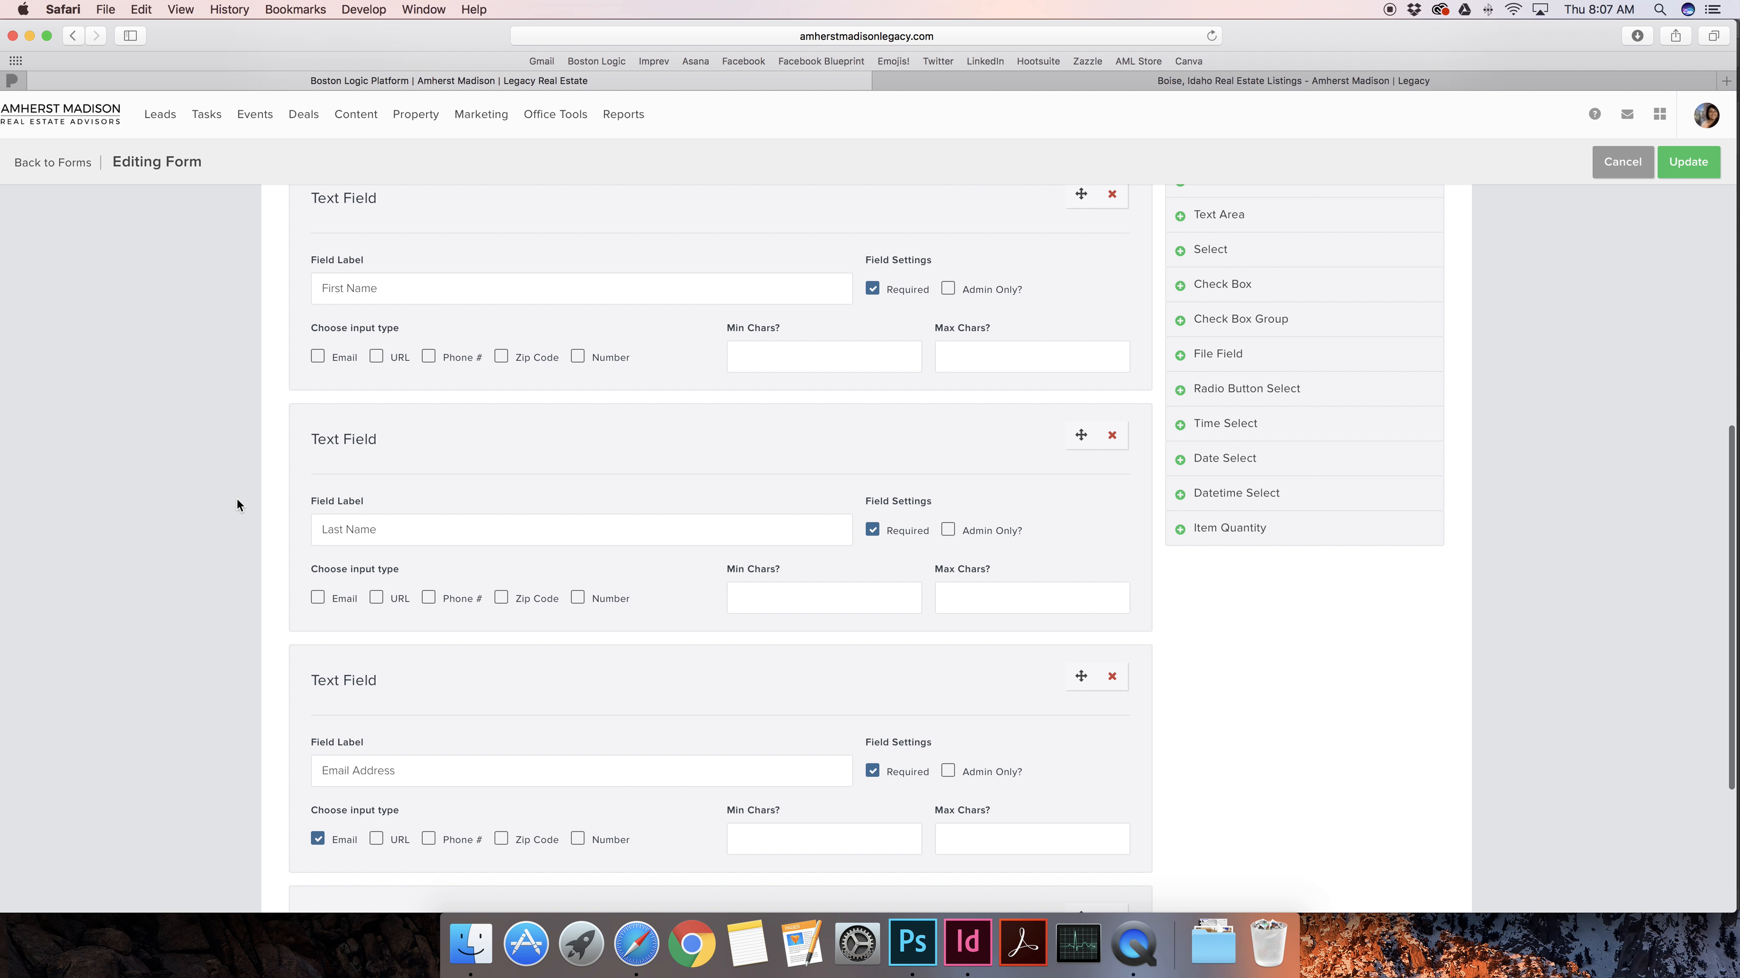
drag(333, 346, 364, 346)
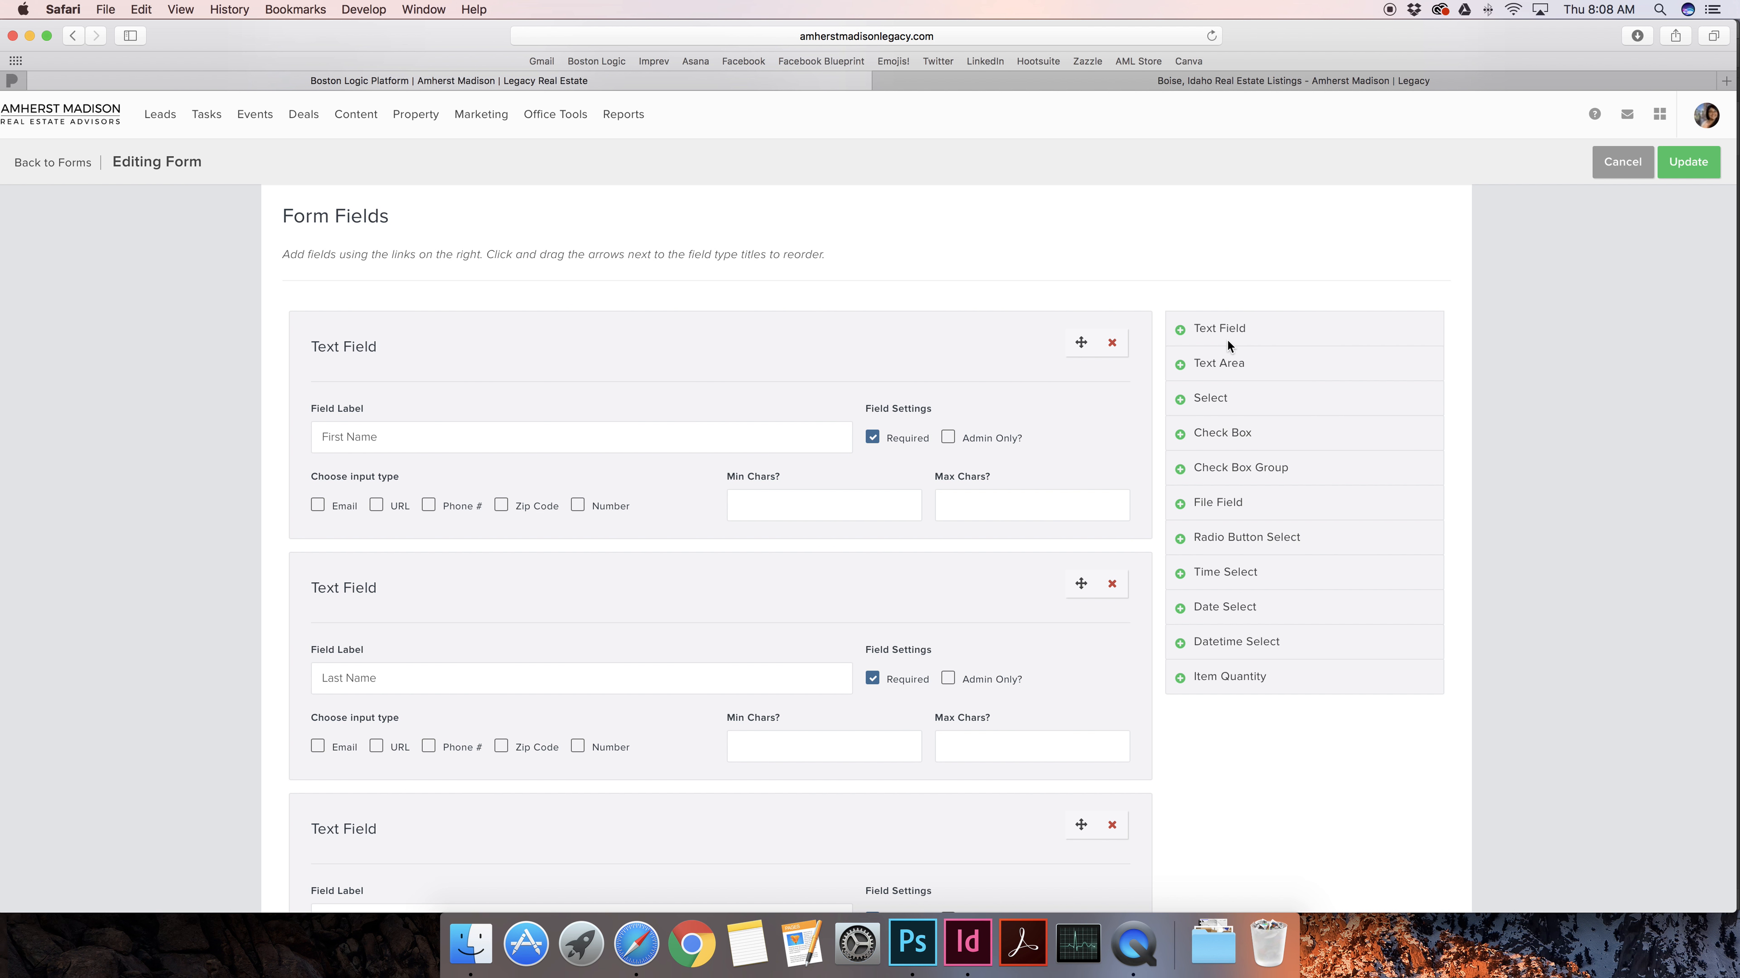
scroll(807, 451, down, 5)
scroll(808, 451, up, 10)
scroll(694, 573, down, 10)
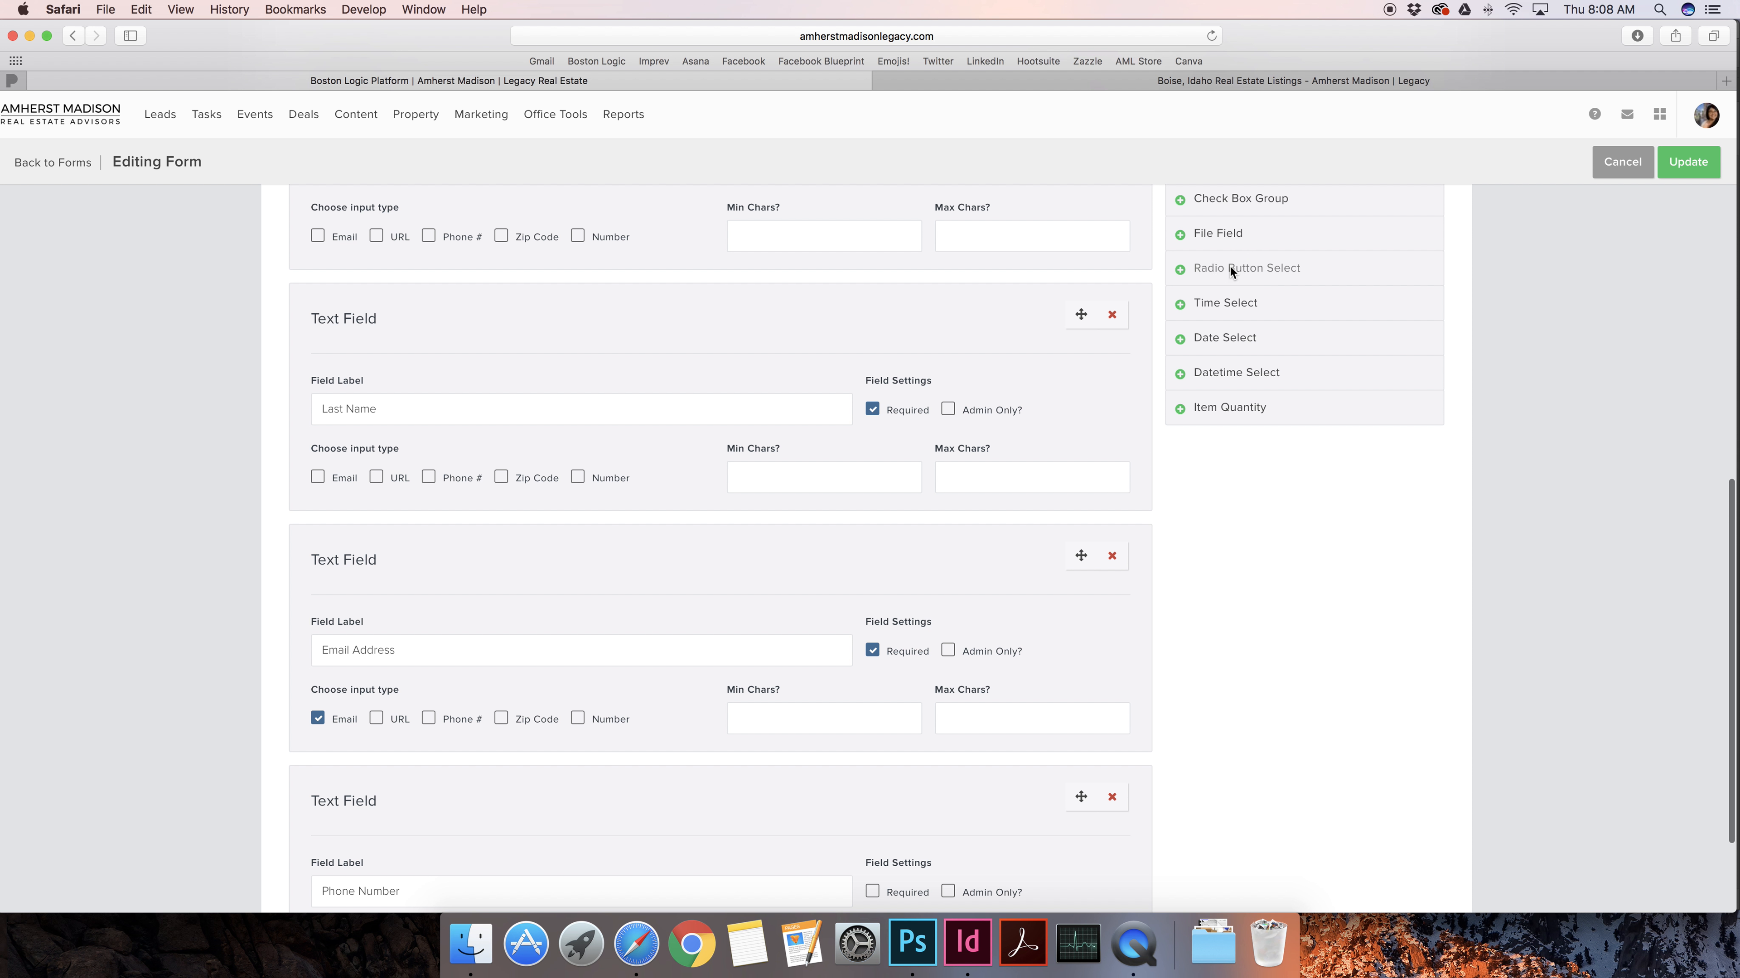
Add a radio question labelled 'How did you hear about this Open House?'
click(1230, 268)
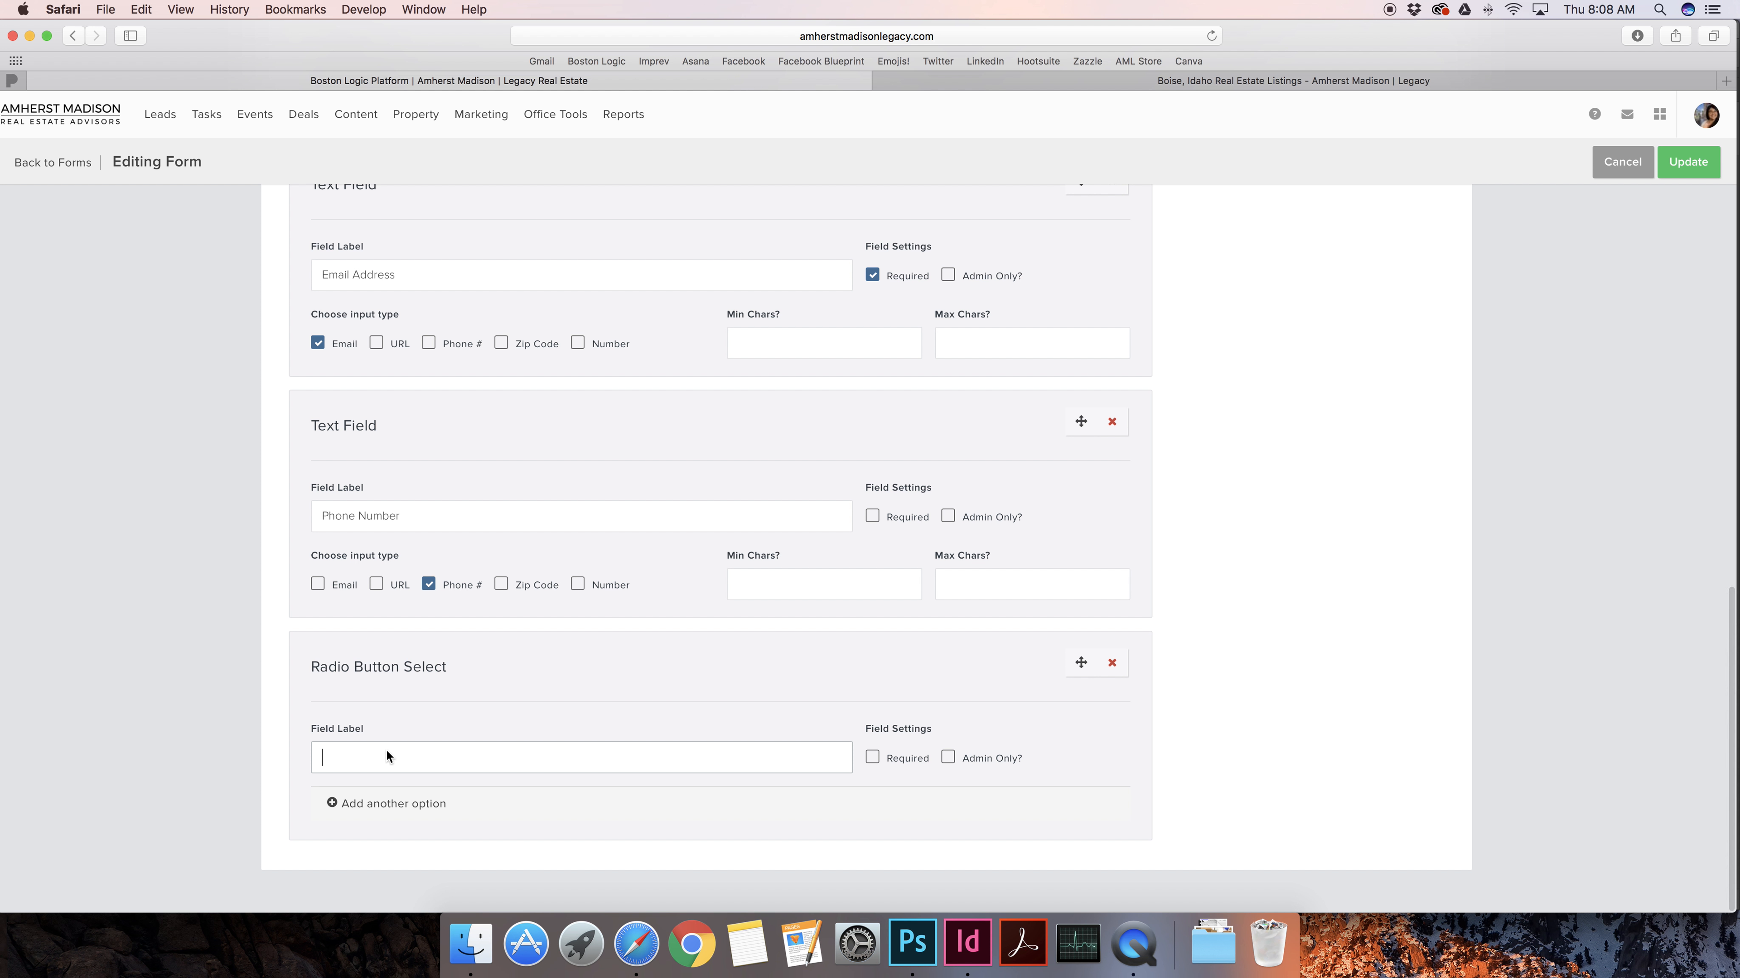
text(How did you hear )
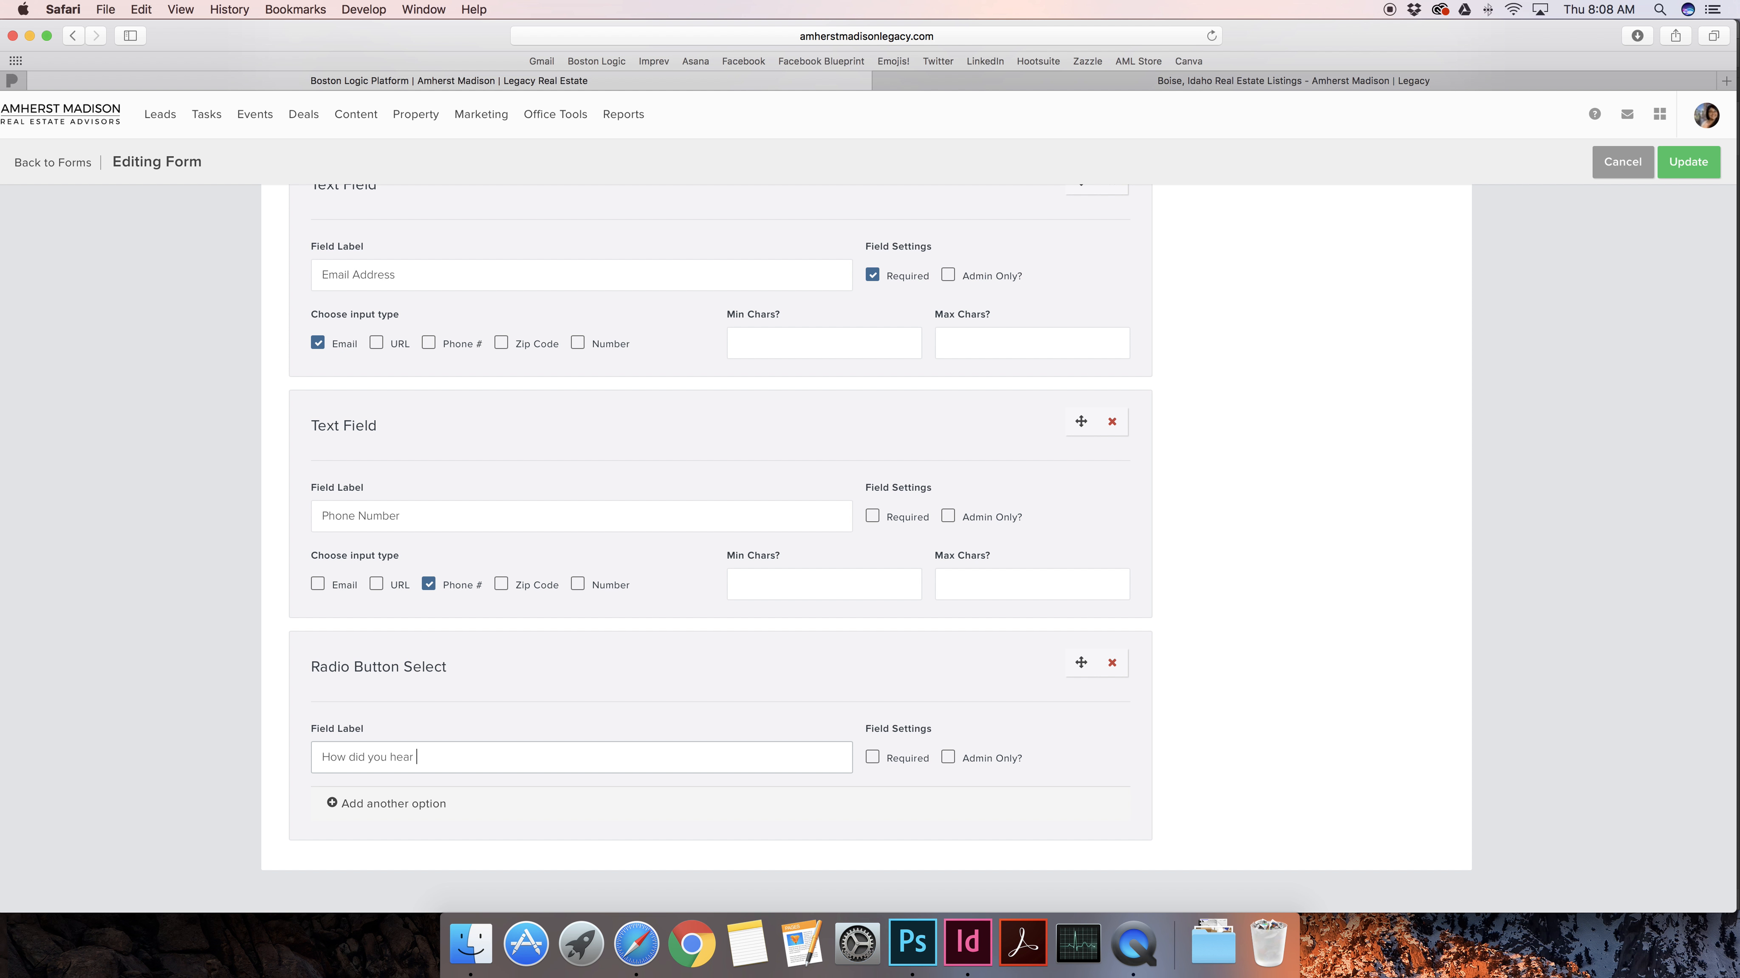
text(about this Open House?)
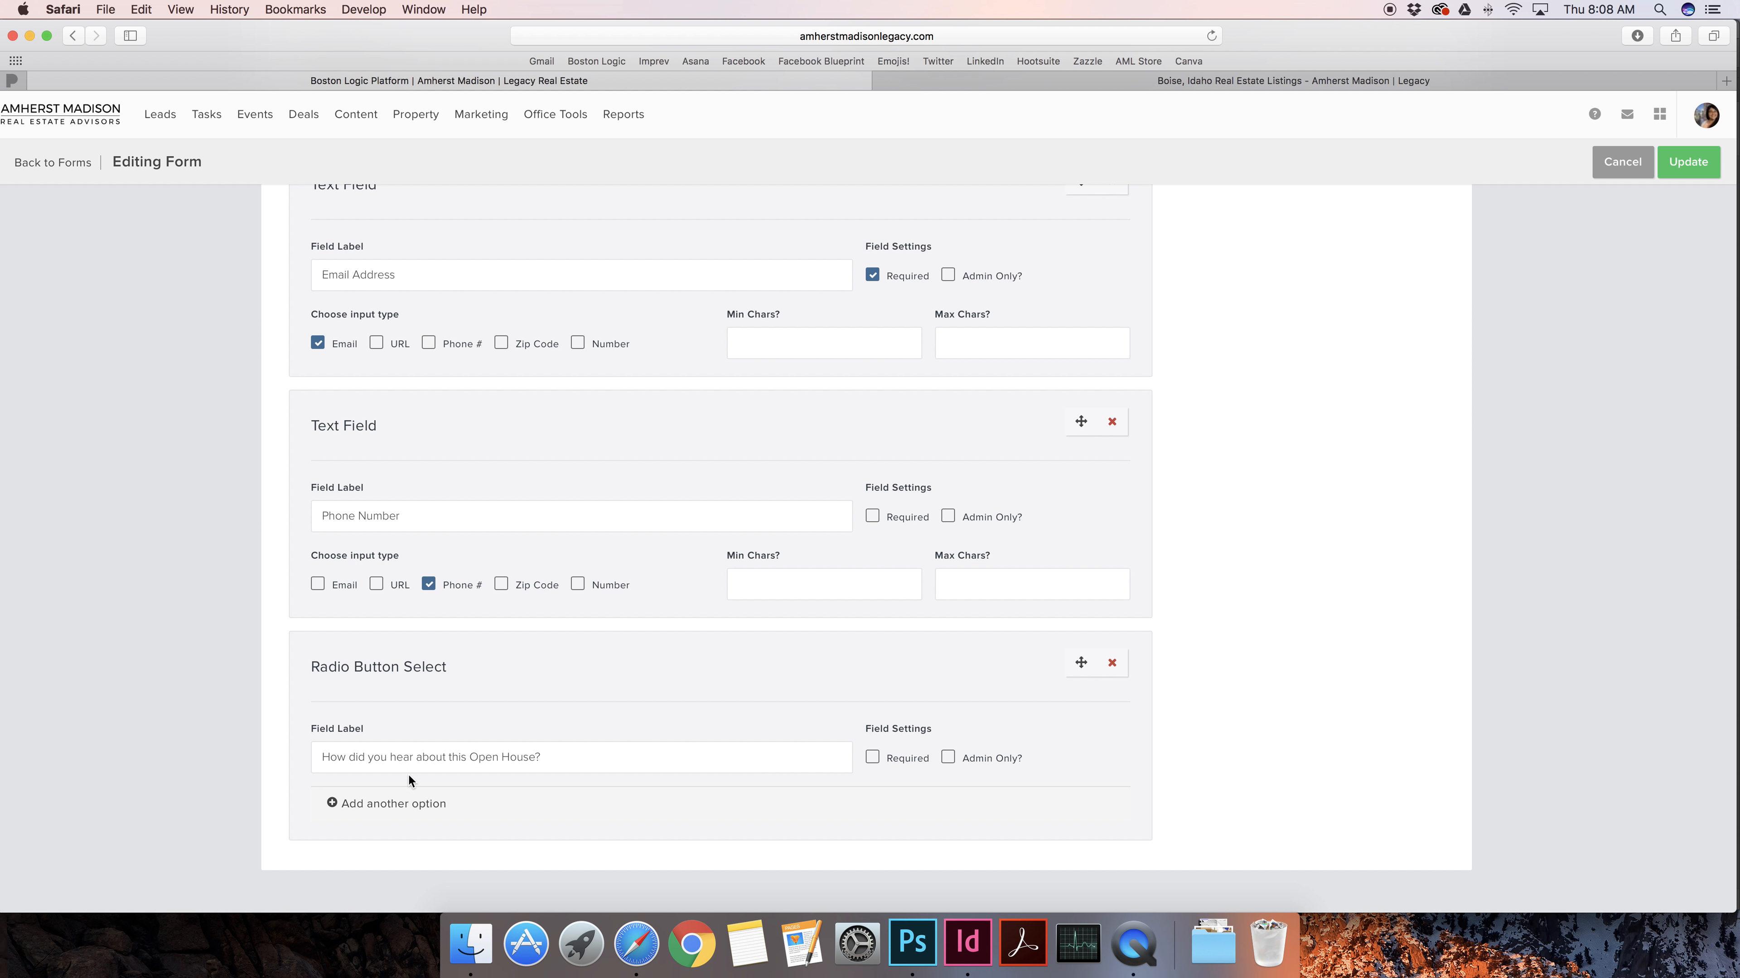
click(409, 805)
scroll(417, 805, down, 2)
Fill in three answer options: My Realtor, Online and Through a friend
click(447, 759)
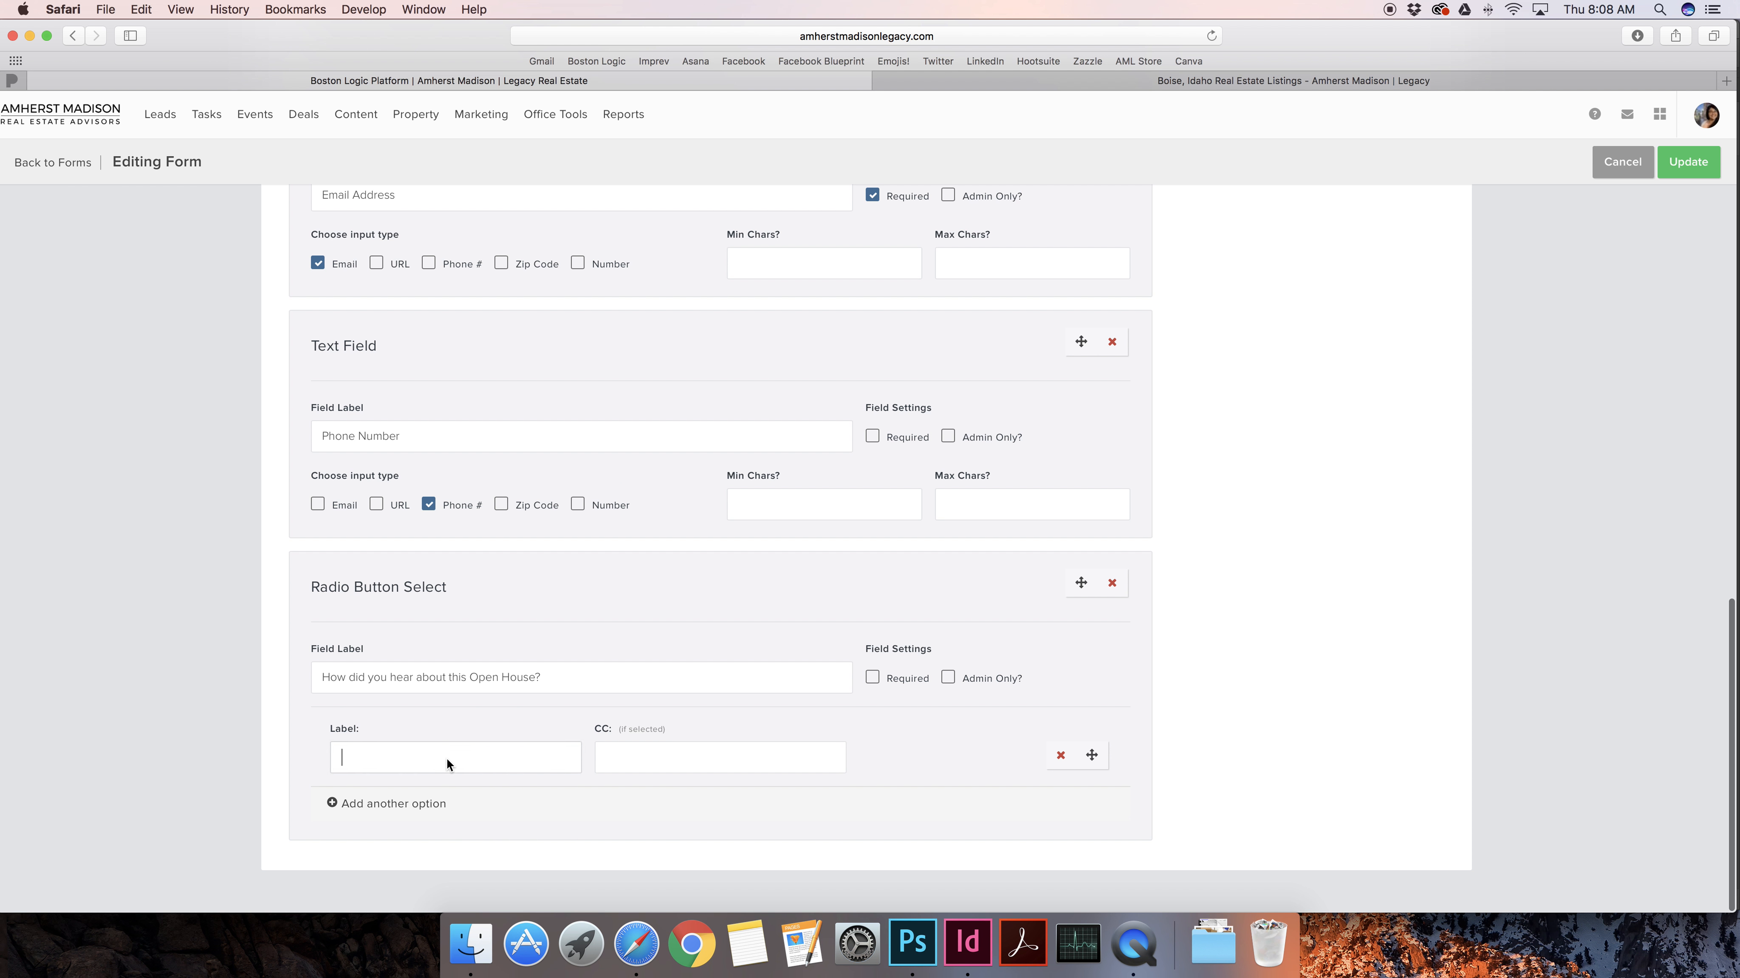
text(My Realtor)
click(423, 803)
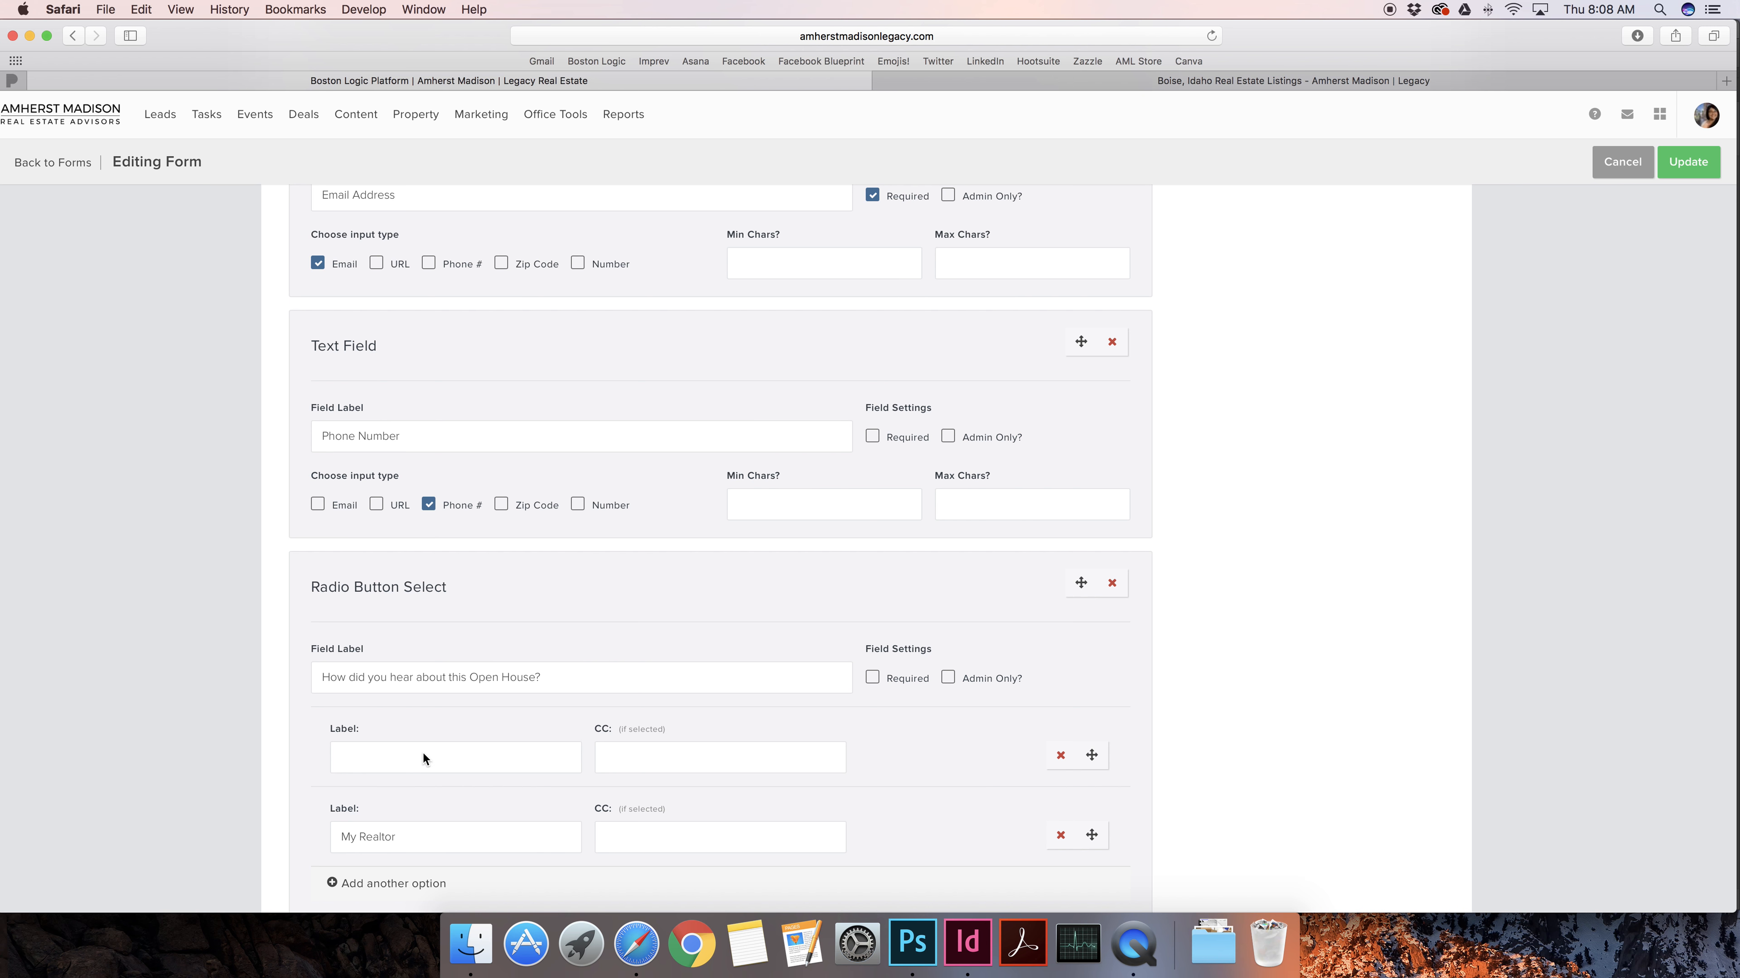
text(Online)
scroll(444, 793, down, 2)
click(443, 829)
click(409, 708)
text(T)
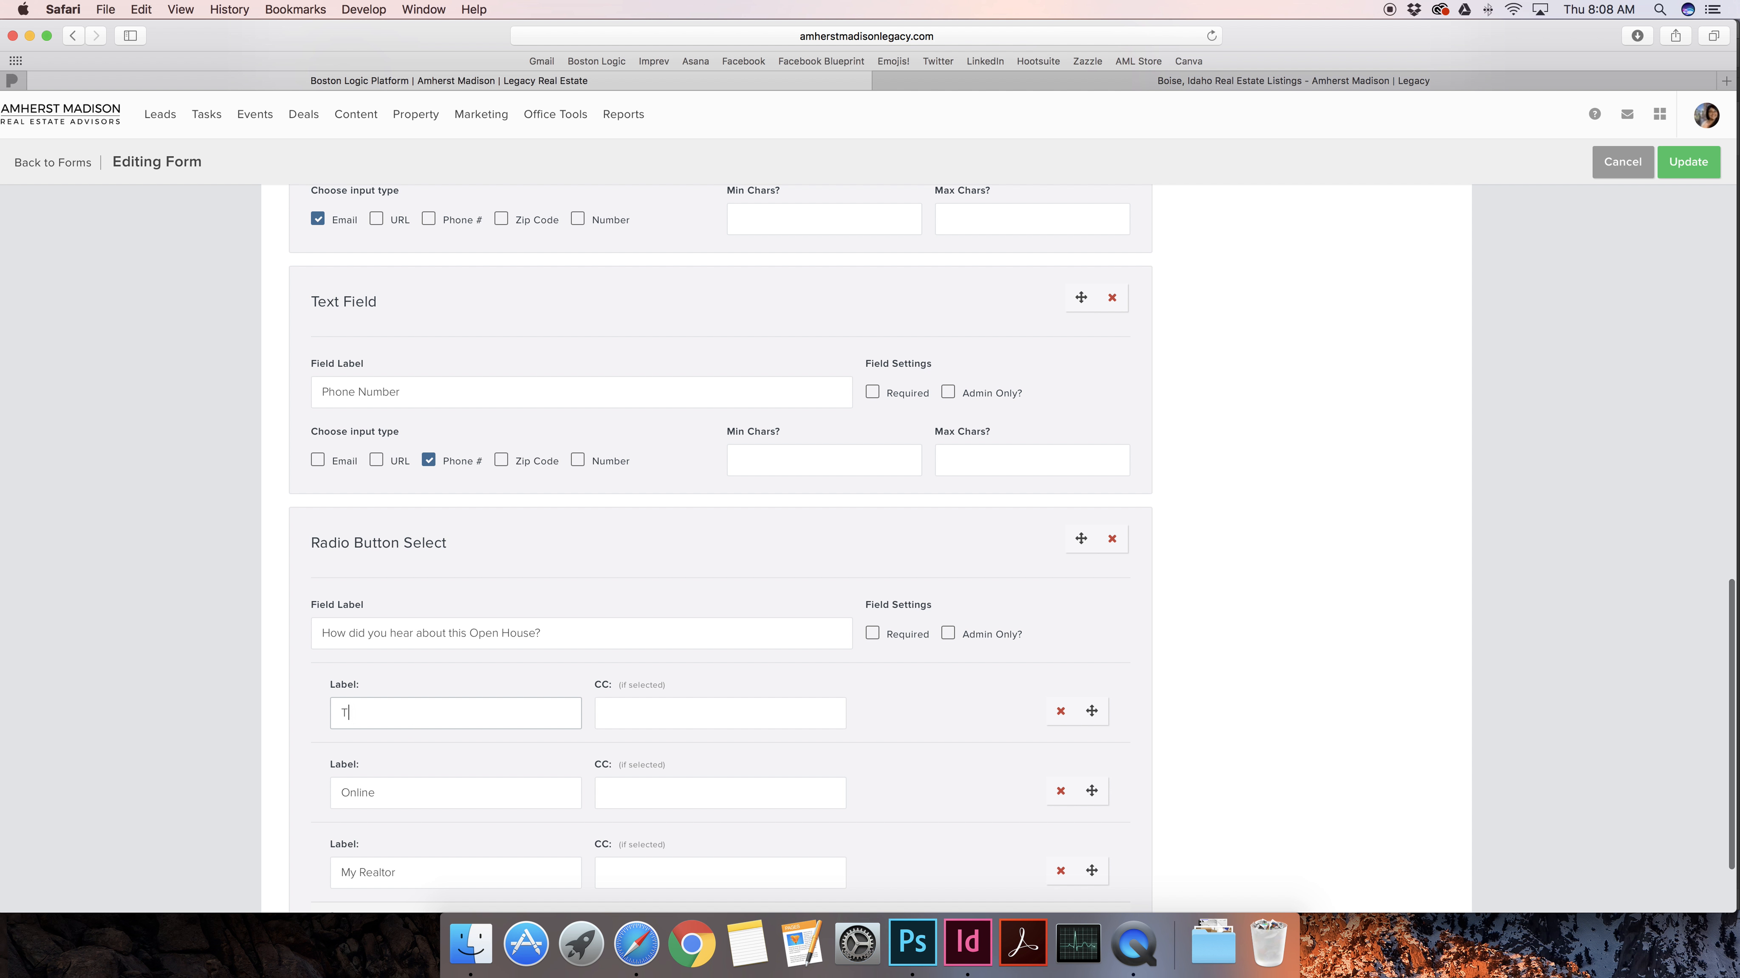
text(hrough a fr)
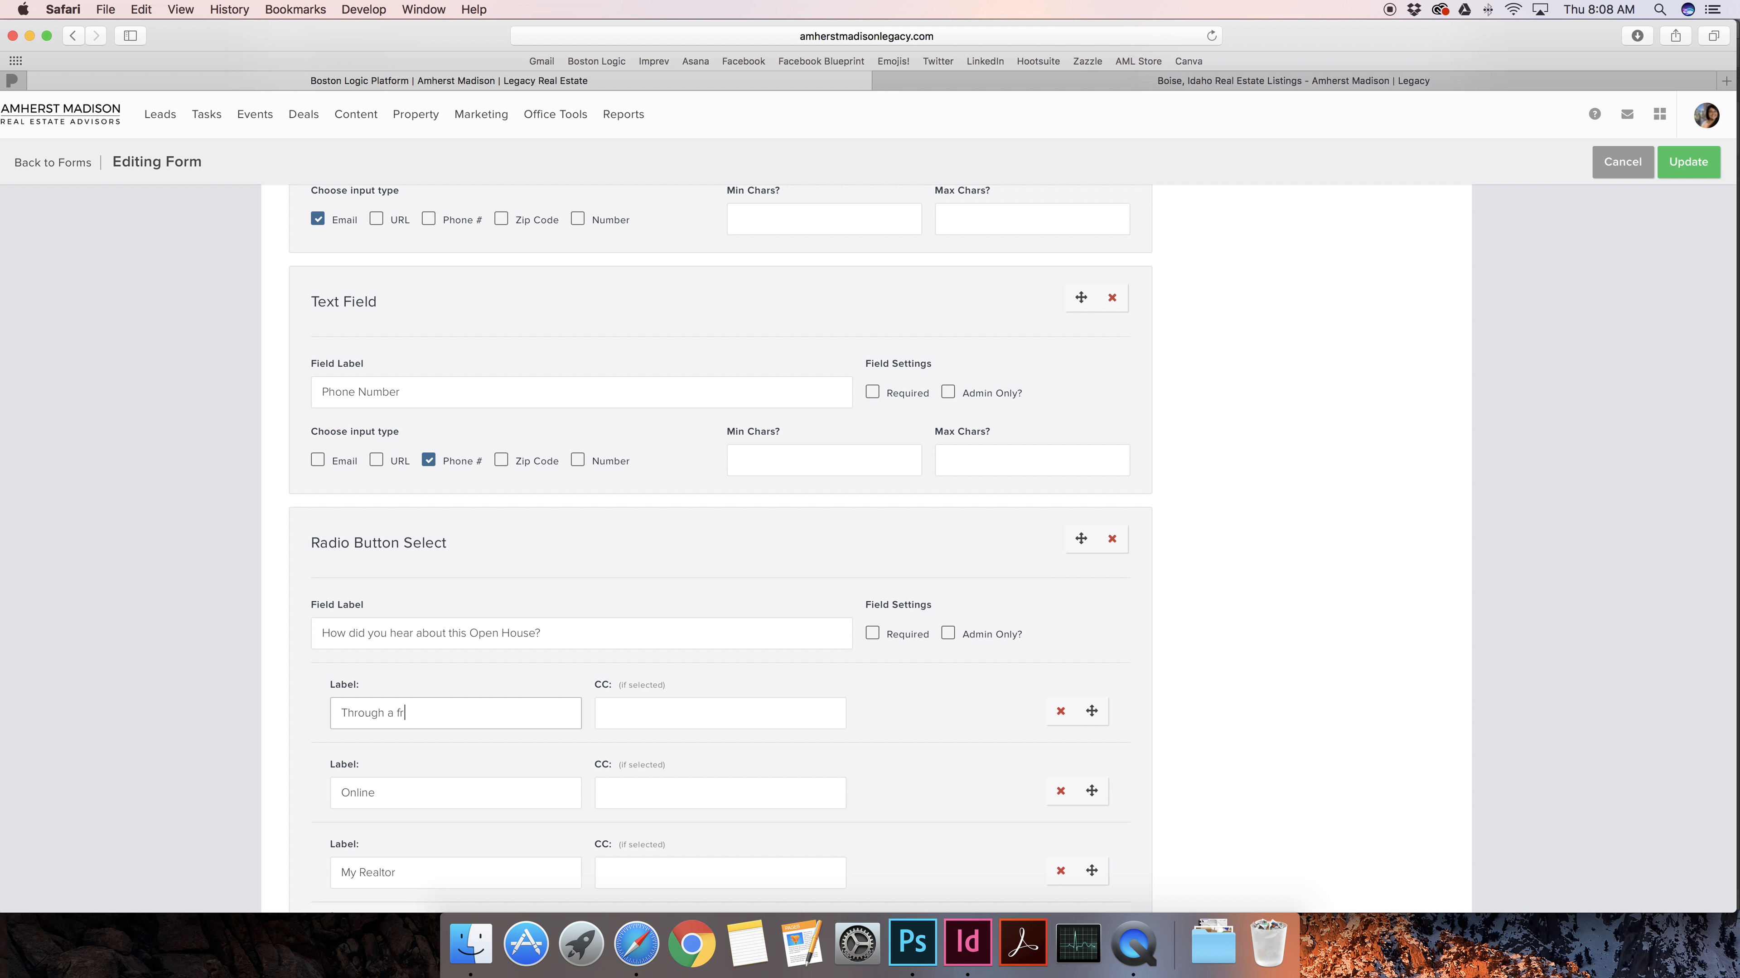
text(iend)
scroll(664, 703, down, 3)
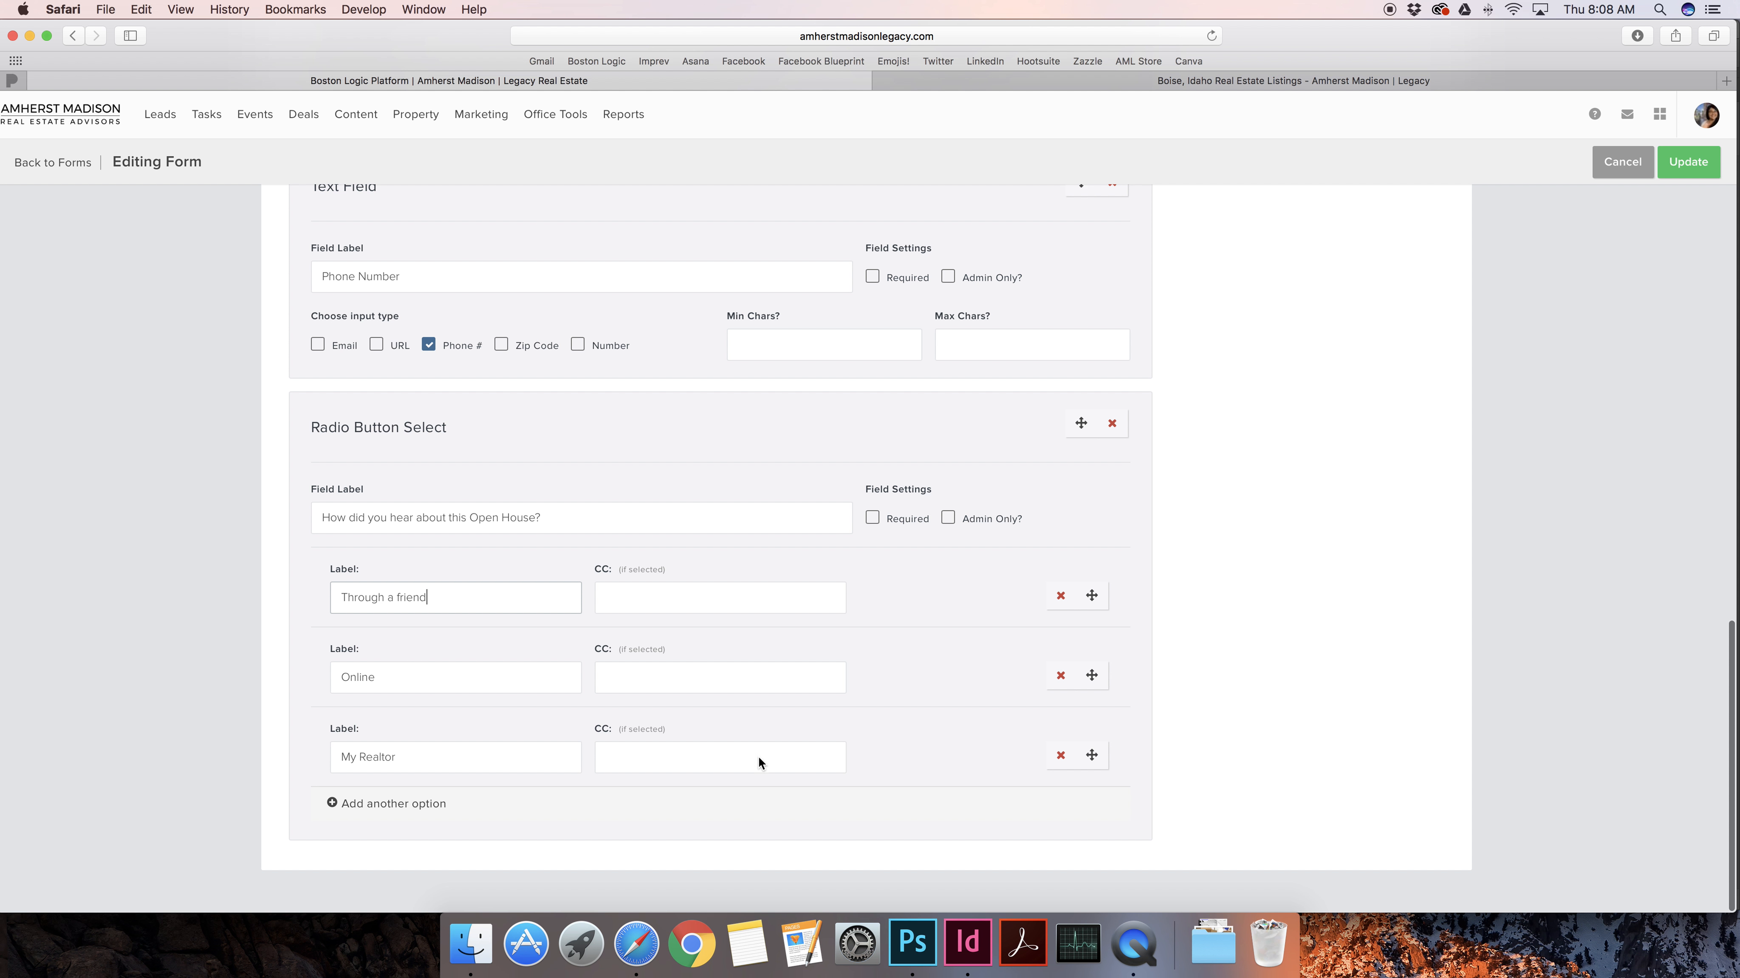
Order the options My Realtor, Online, Through a friend and move the question above Phone Number
drag(1093, 760, 1092, 668)
drag(1095, 598, 1094, 716)
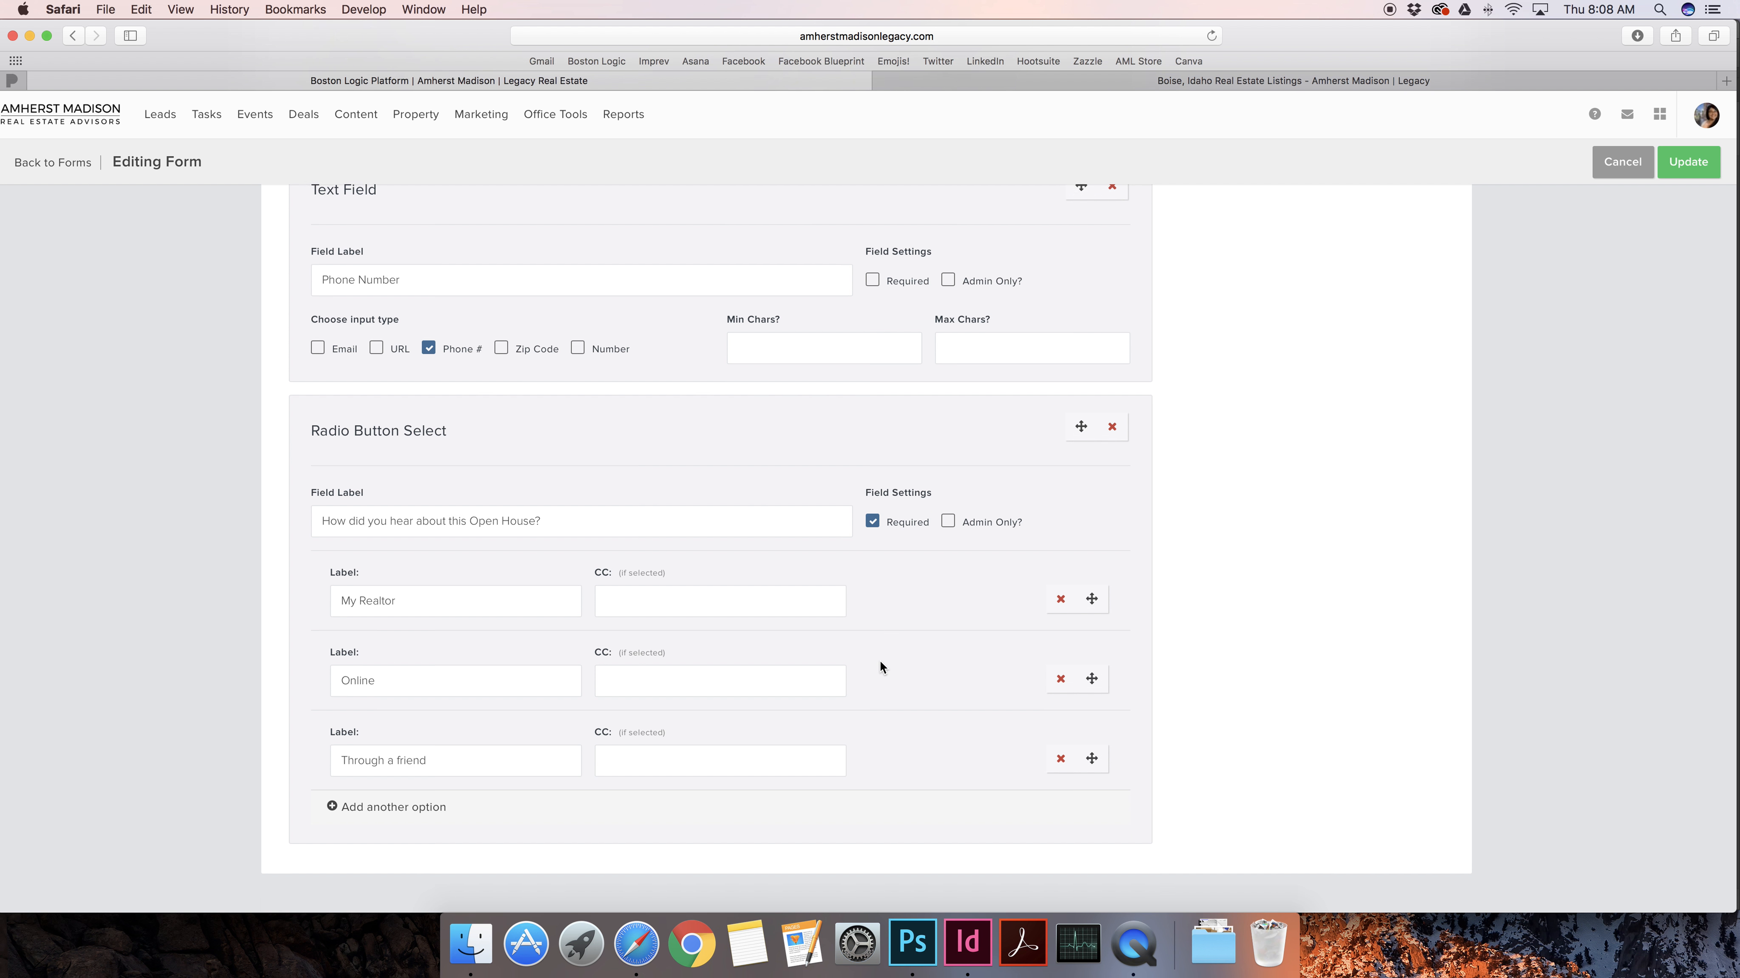
scroll(1031, 546, up, 5)
drag(1081, 659, 1041, 400)
scroll(1161, 571, down, 5)
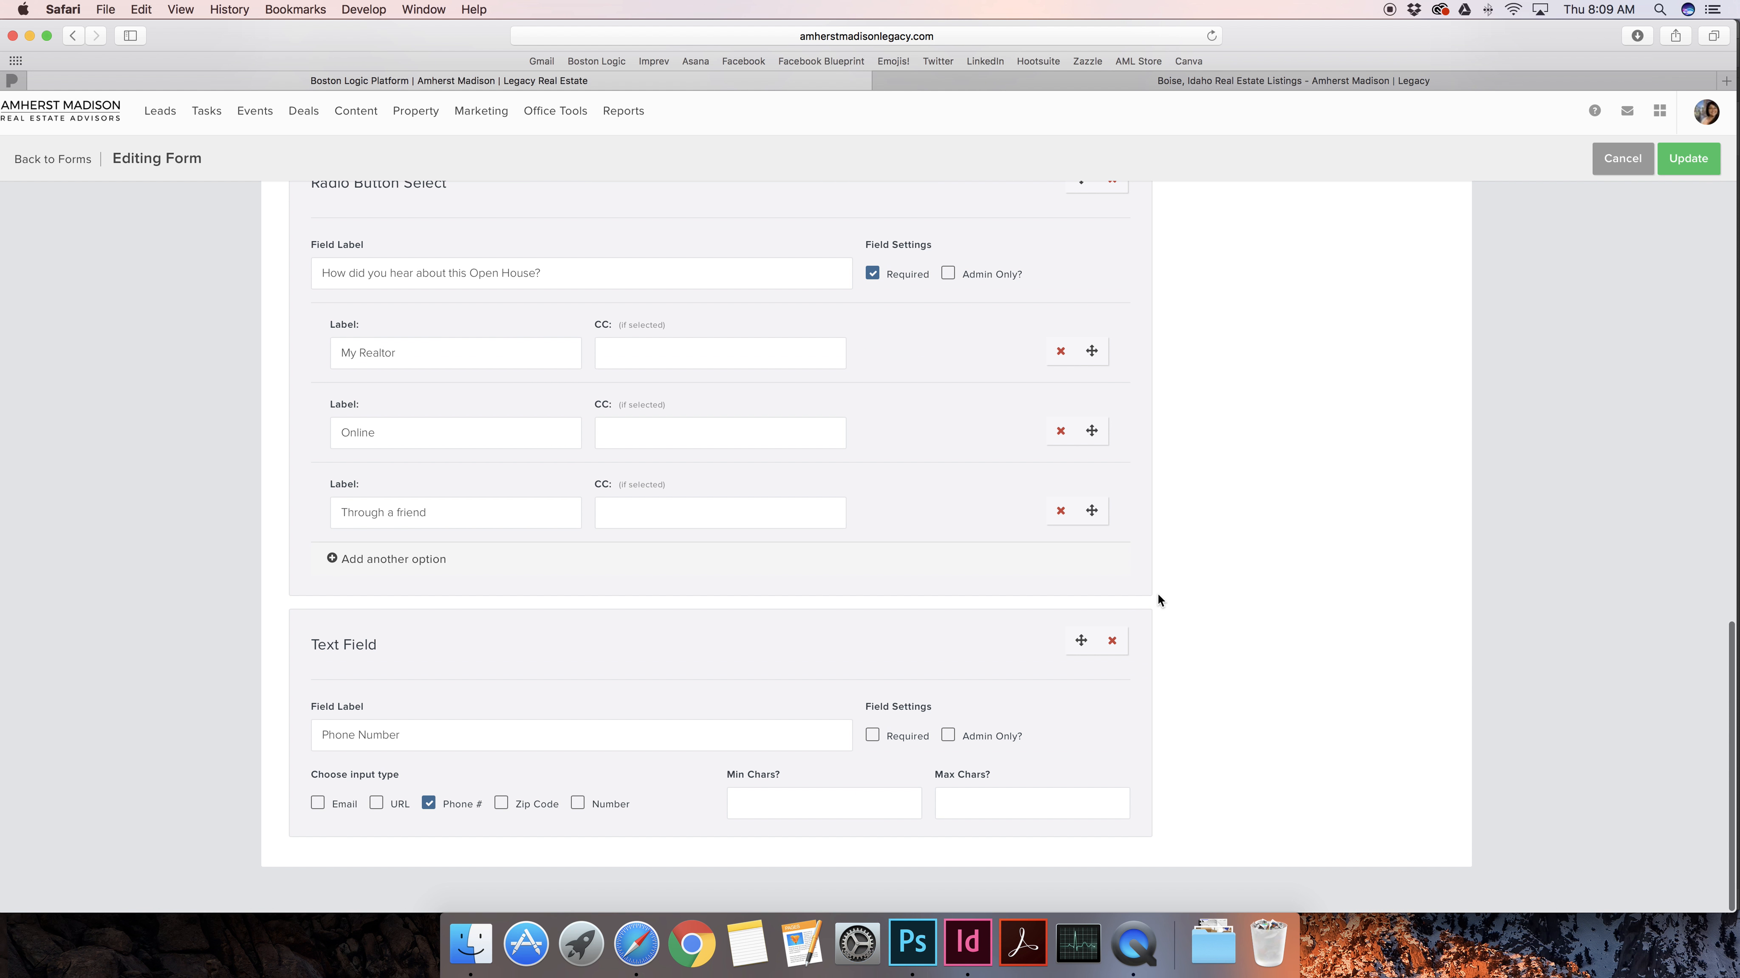
Delete the Phone Number field so the radio question follows Email Address
click(1112, 646)
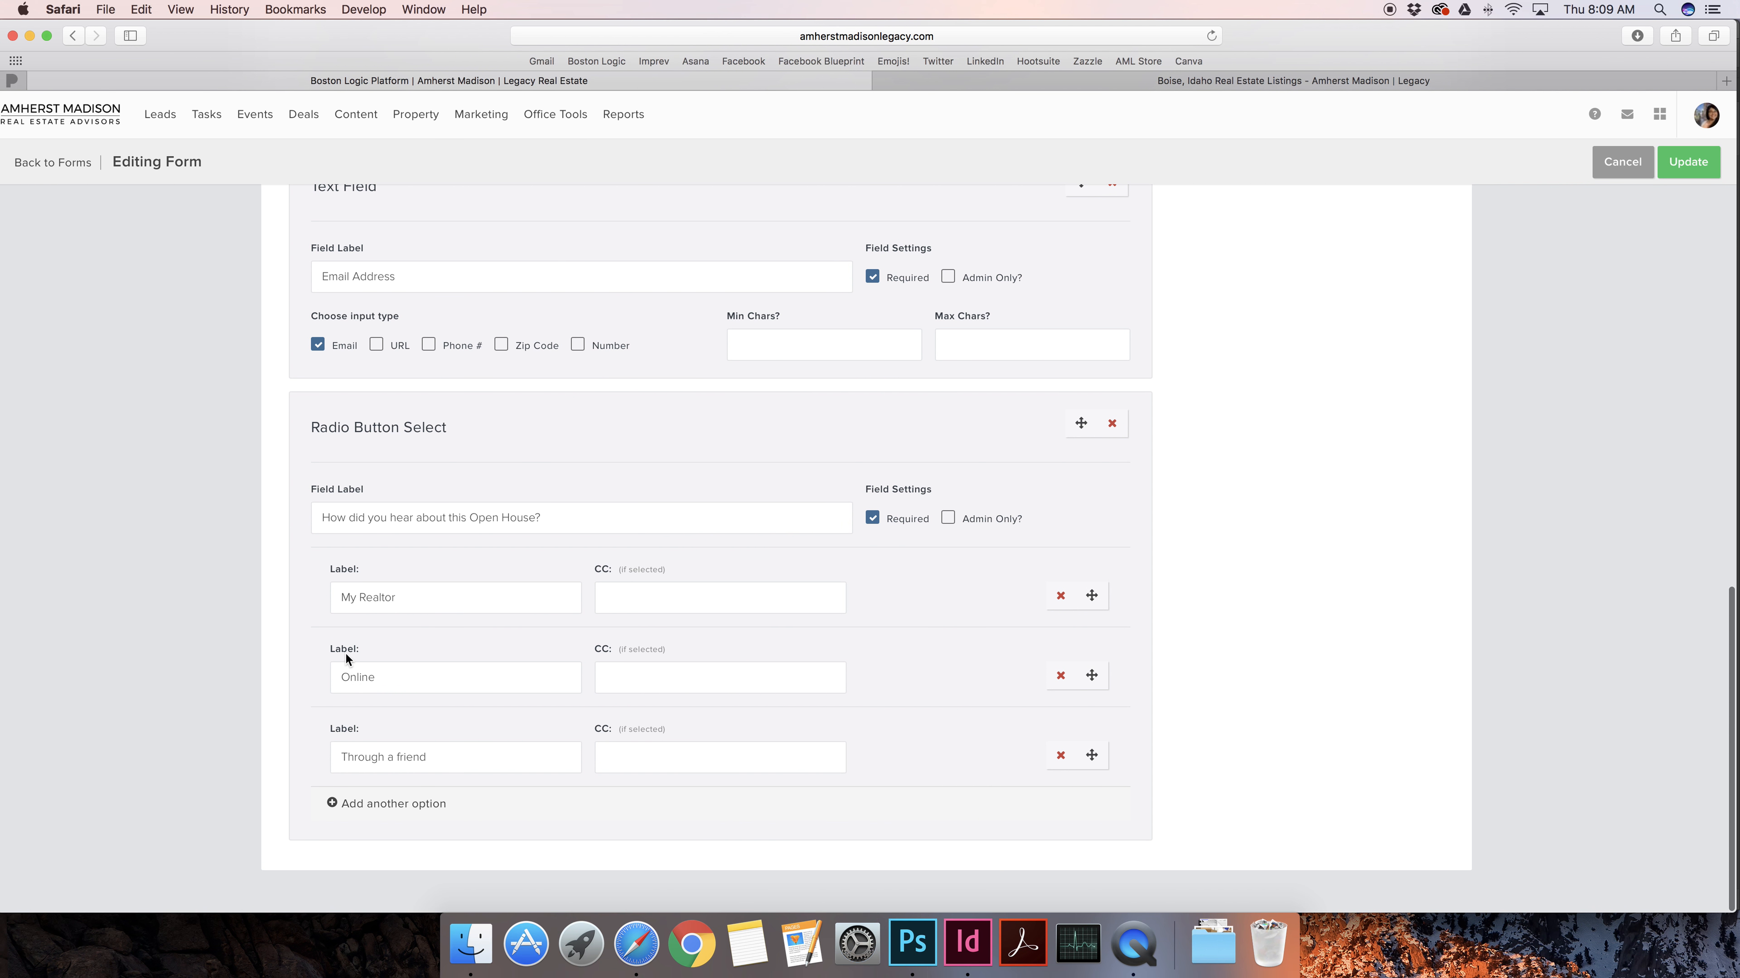
drag(591, 571, 664, 570)
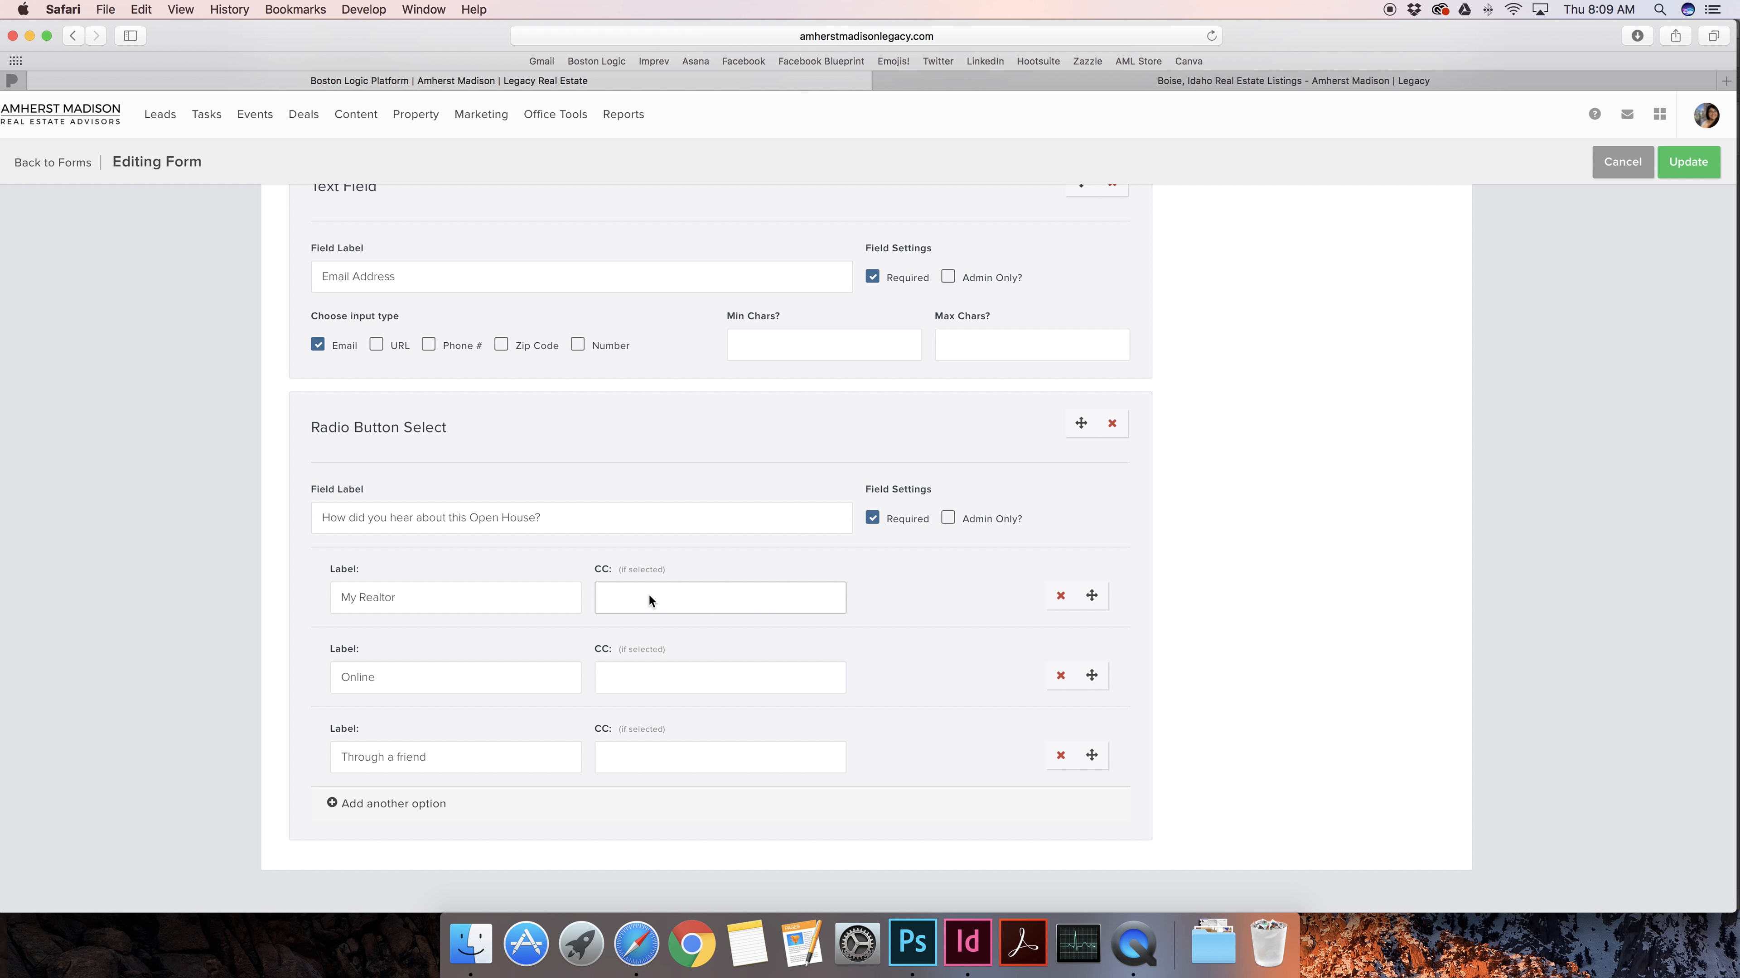
scroll(712, 630, up, 5)
scroll(766, 650, down, 5)
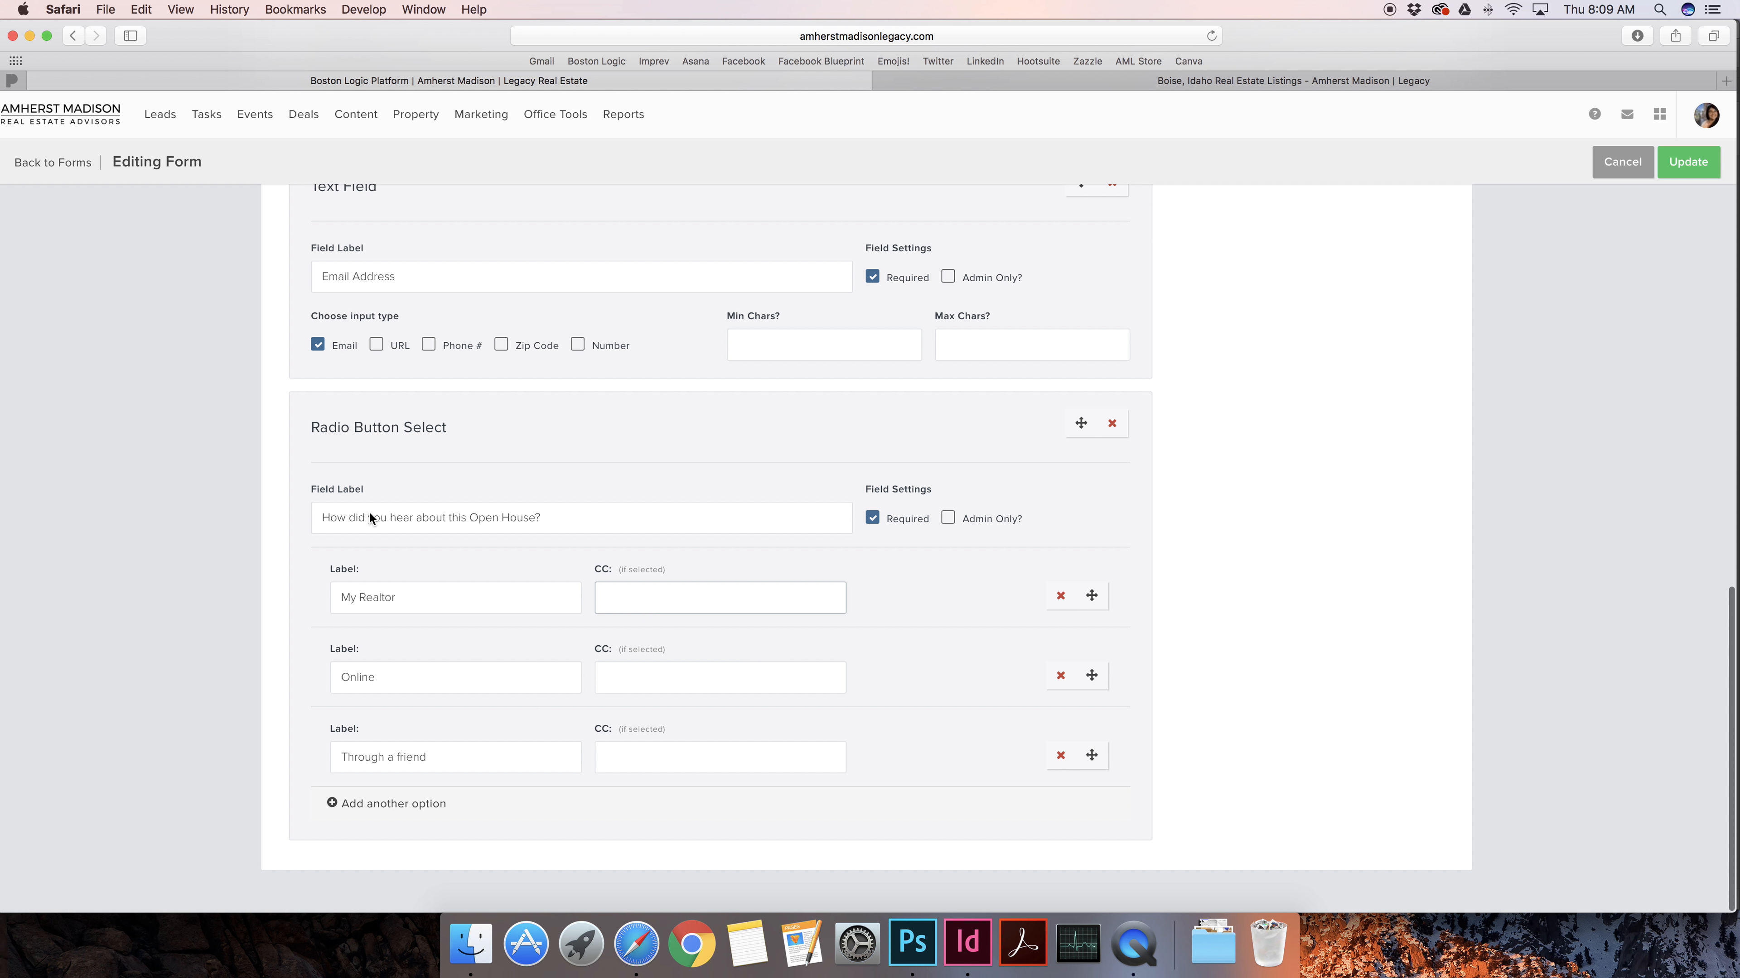
drag(329, 428, 471, 446)
click(660, 594)
scroll(660, 597, up, 5)
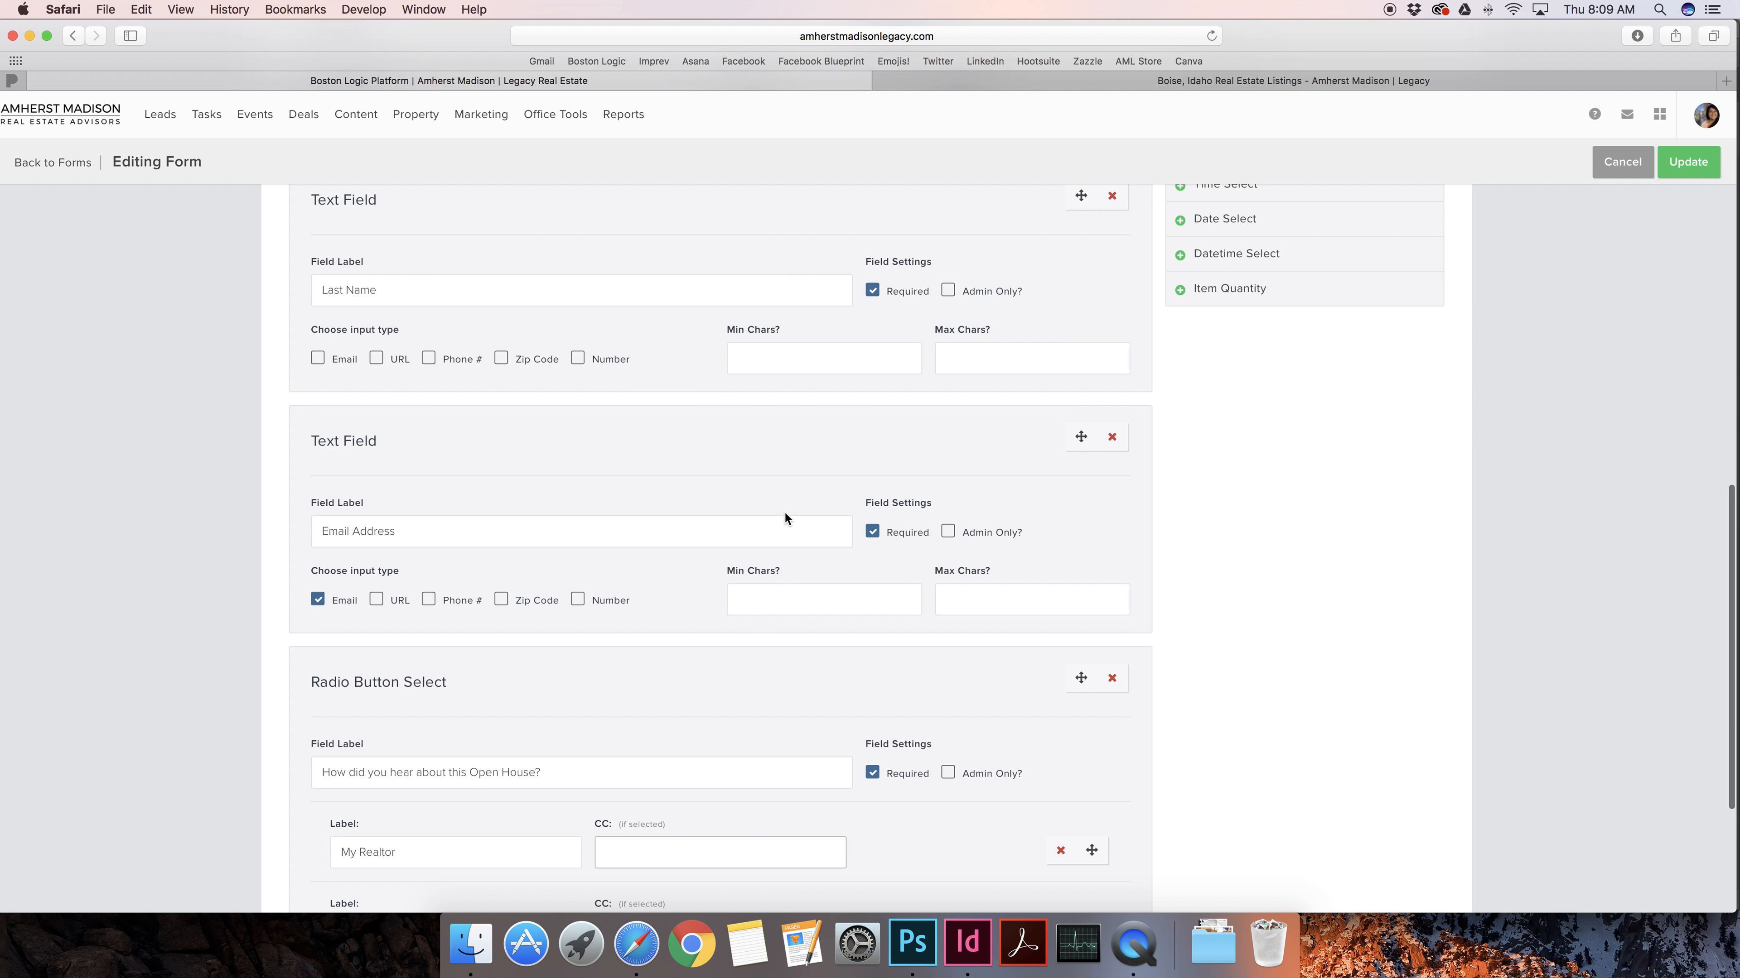
scroll(784, 514, down, 5)
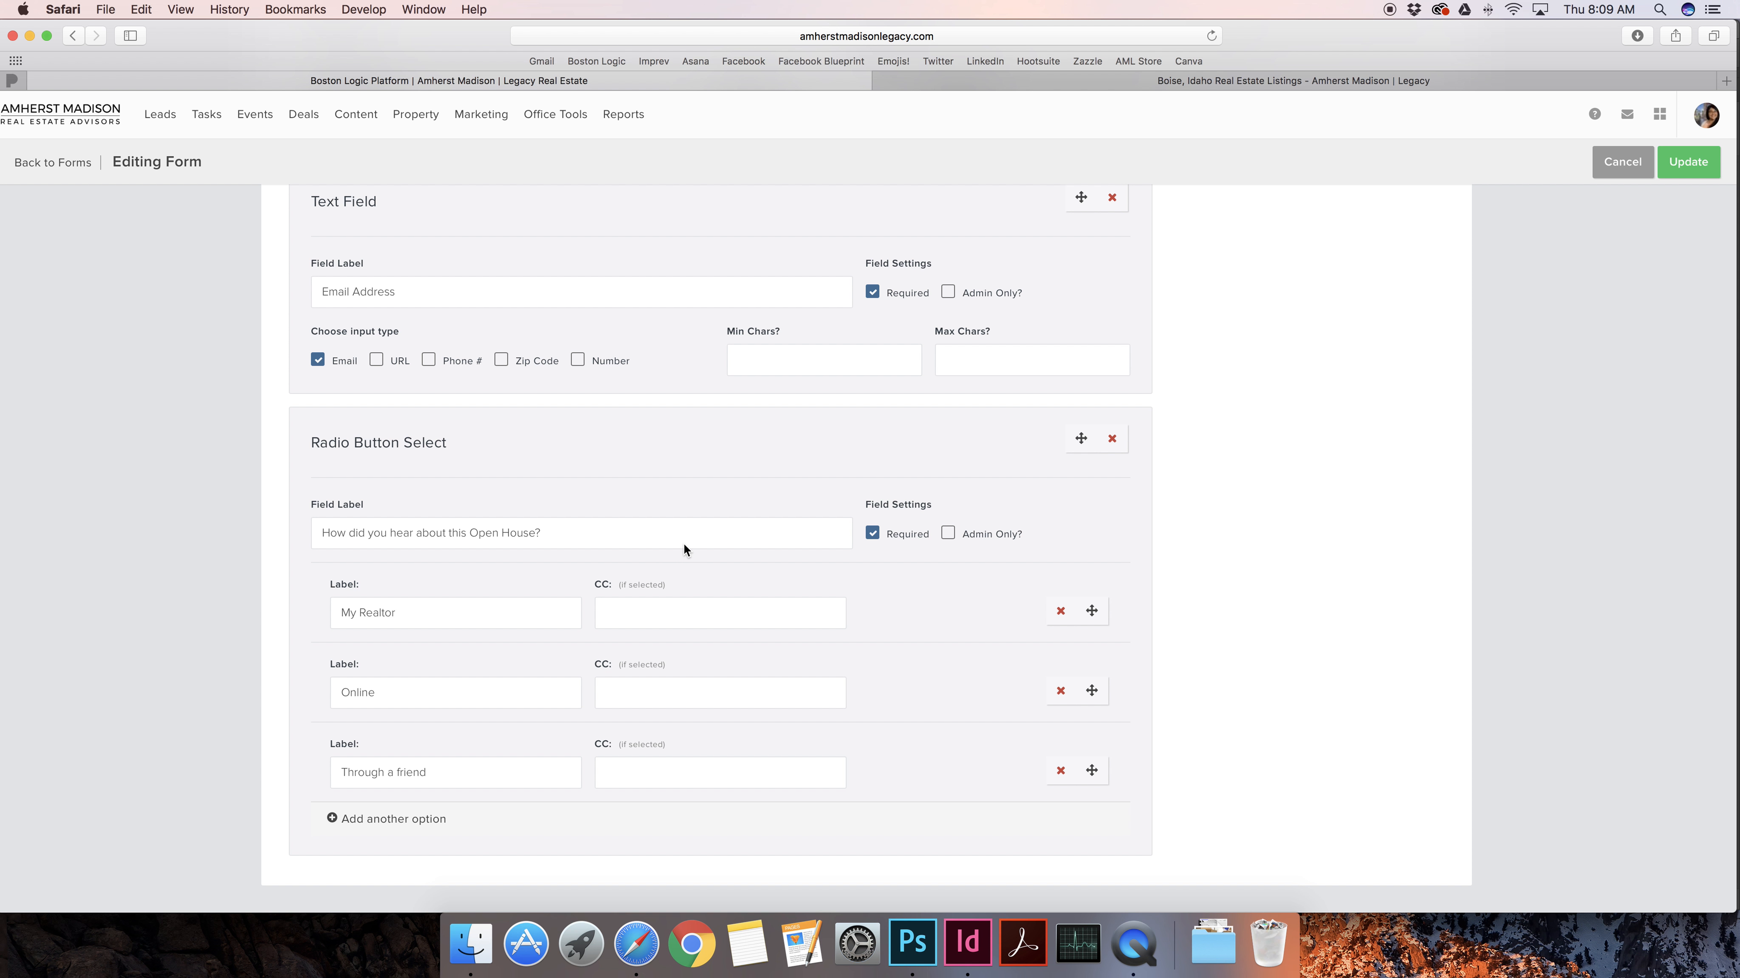
scroll(685, 672, up, 5)
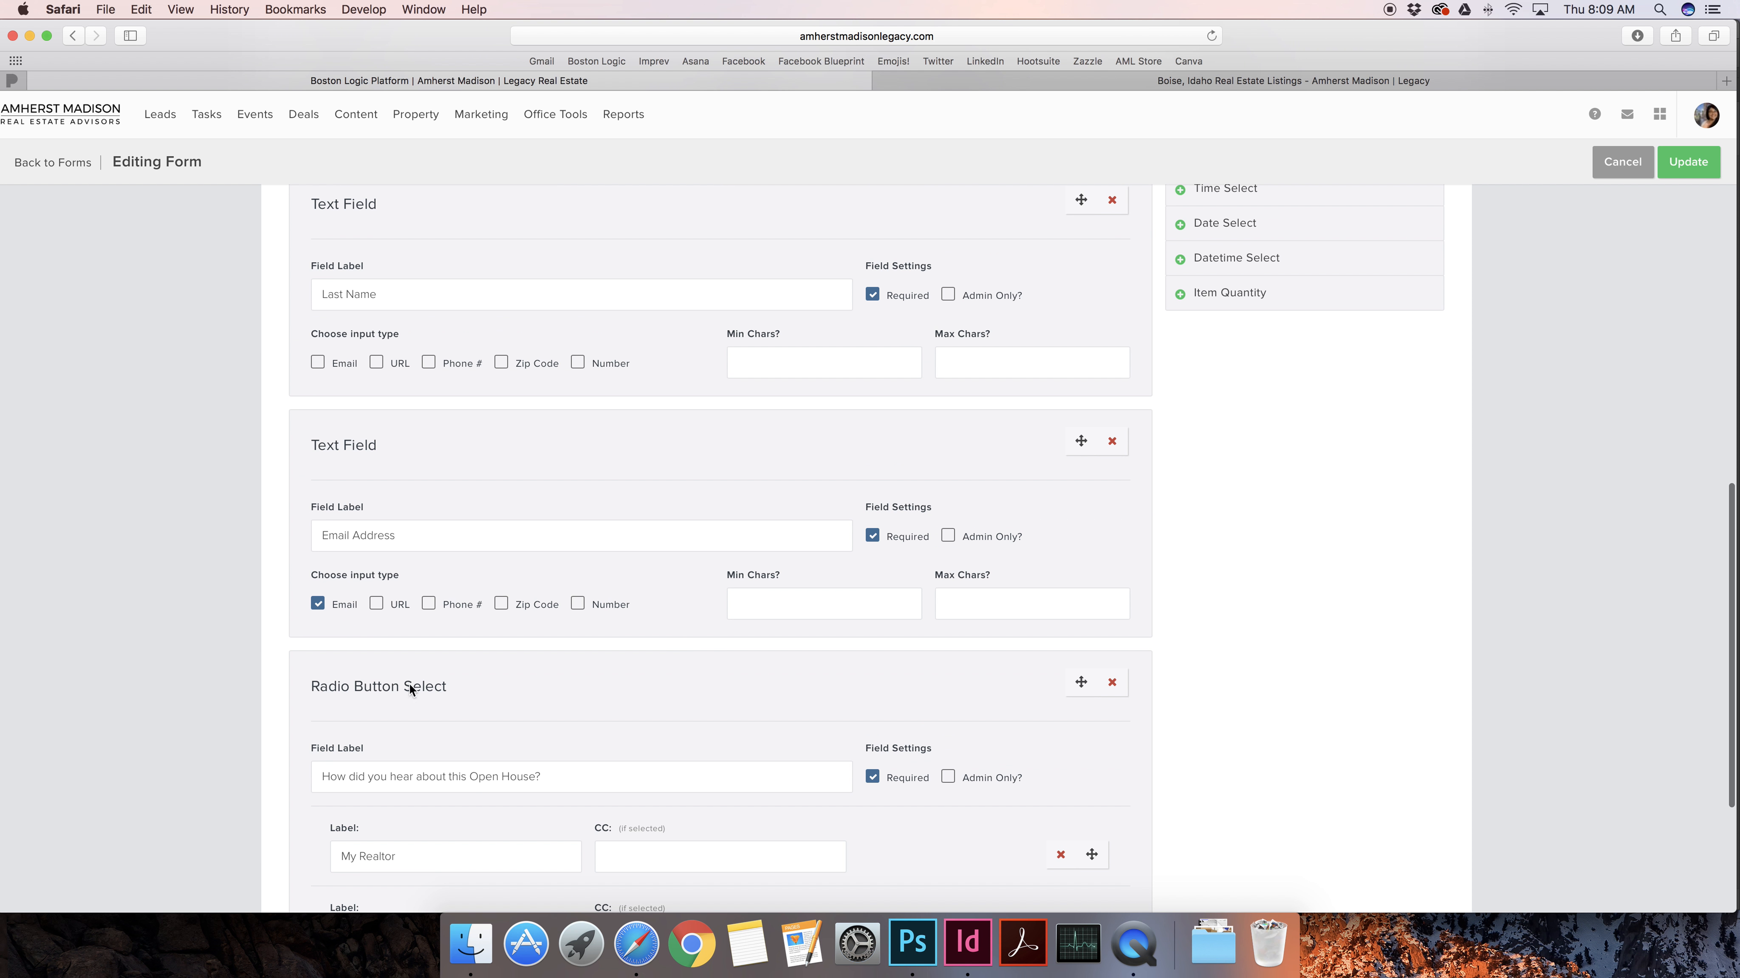
scroll(507, 582, up, 5)
scroll(512, 583, down, 4)
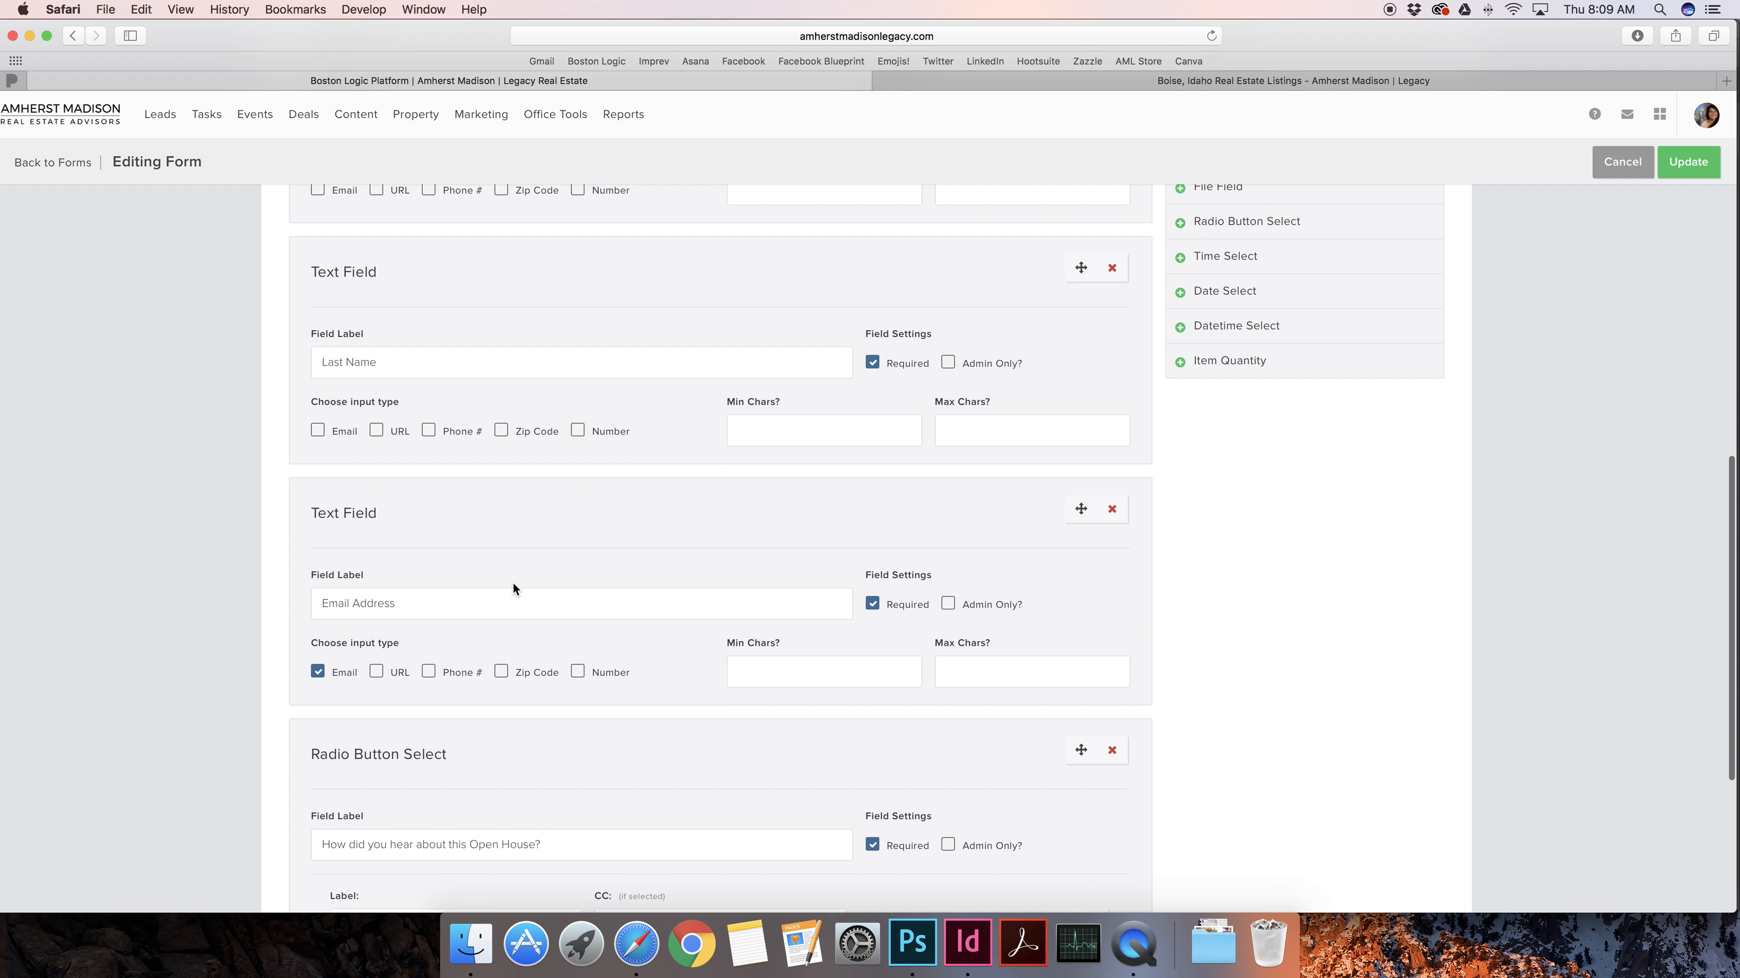
drag(322, 626, 395, 629)
scroll(397, 627, up, 4)
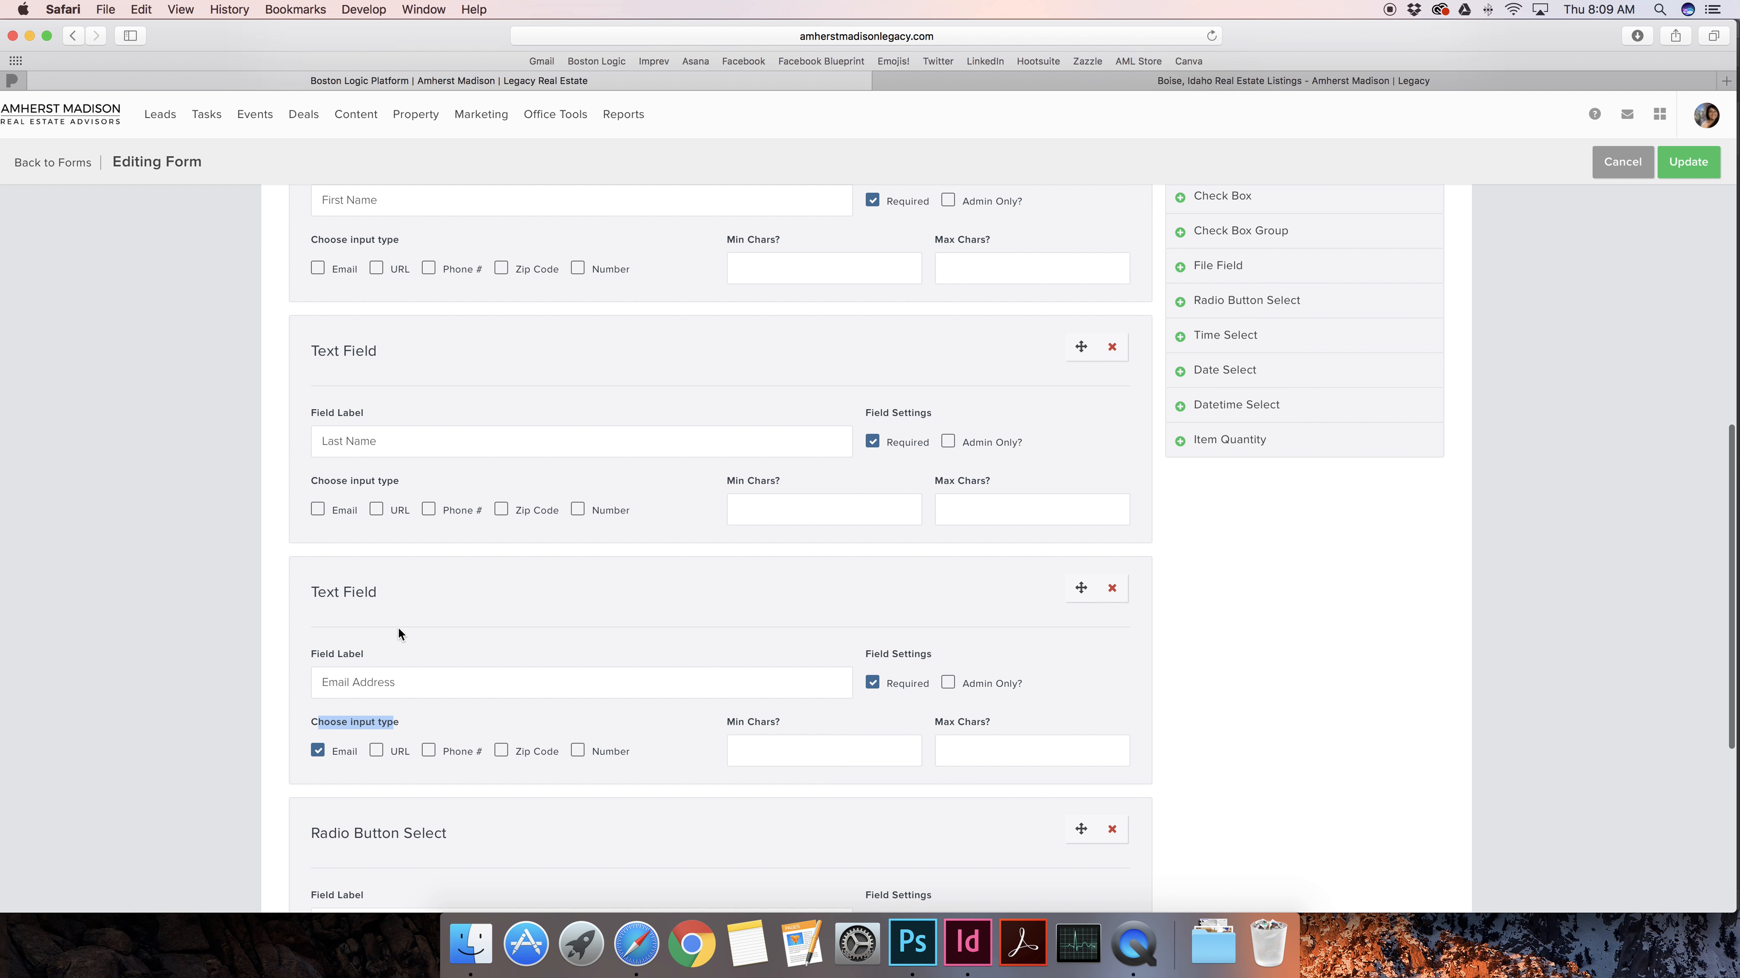
scroll(583, 636, down, 4)
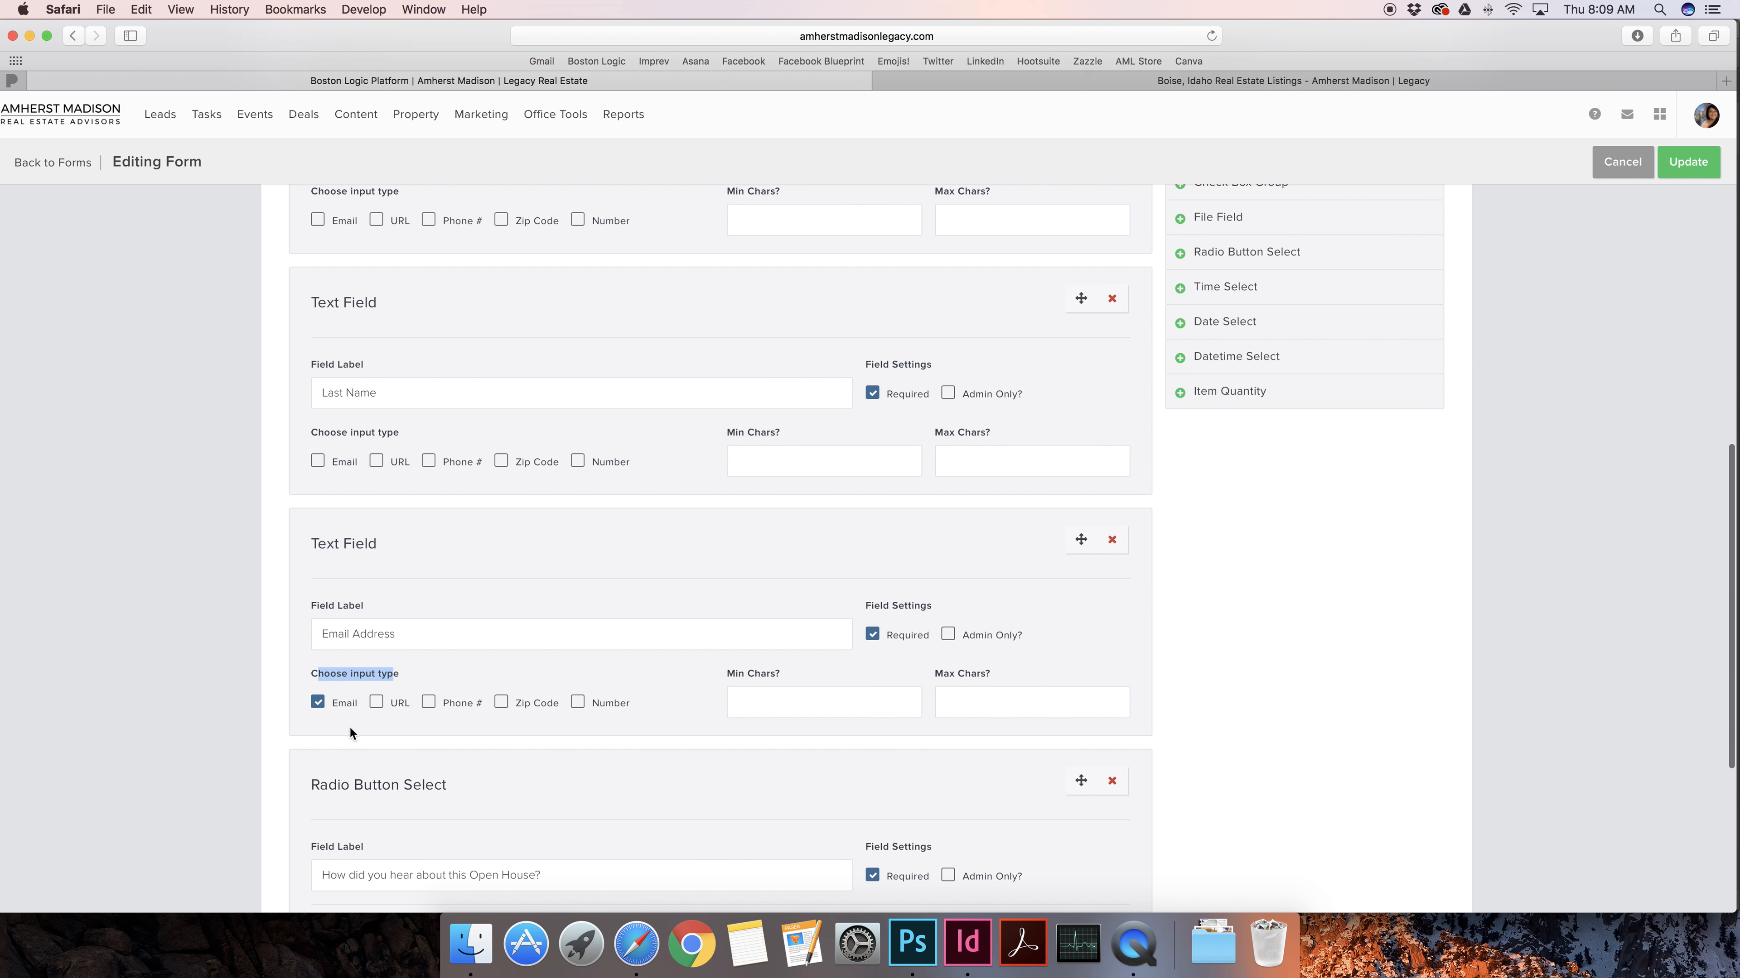
click(356, 430)
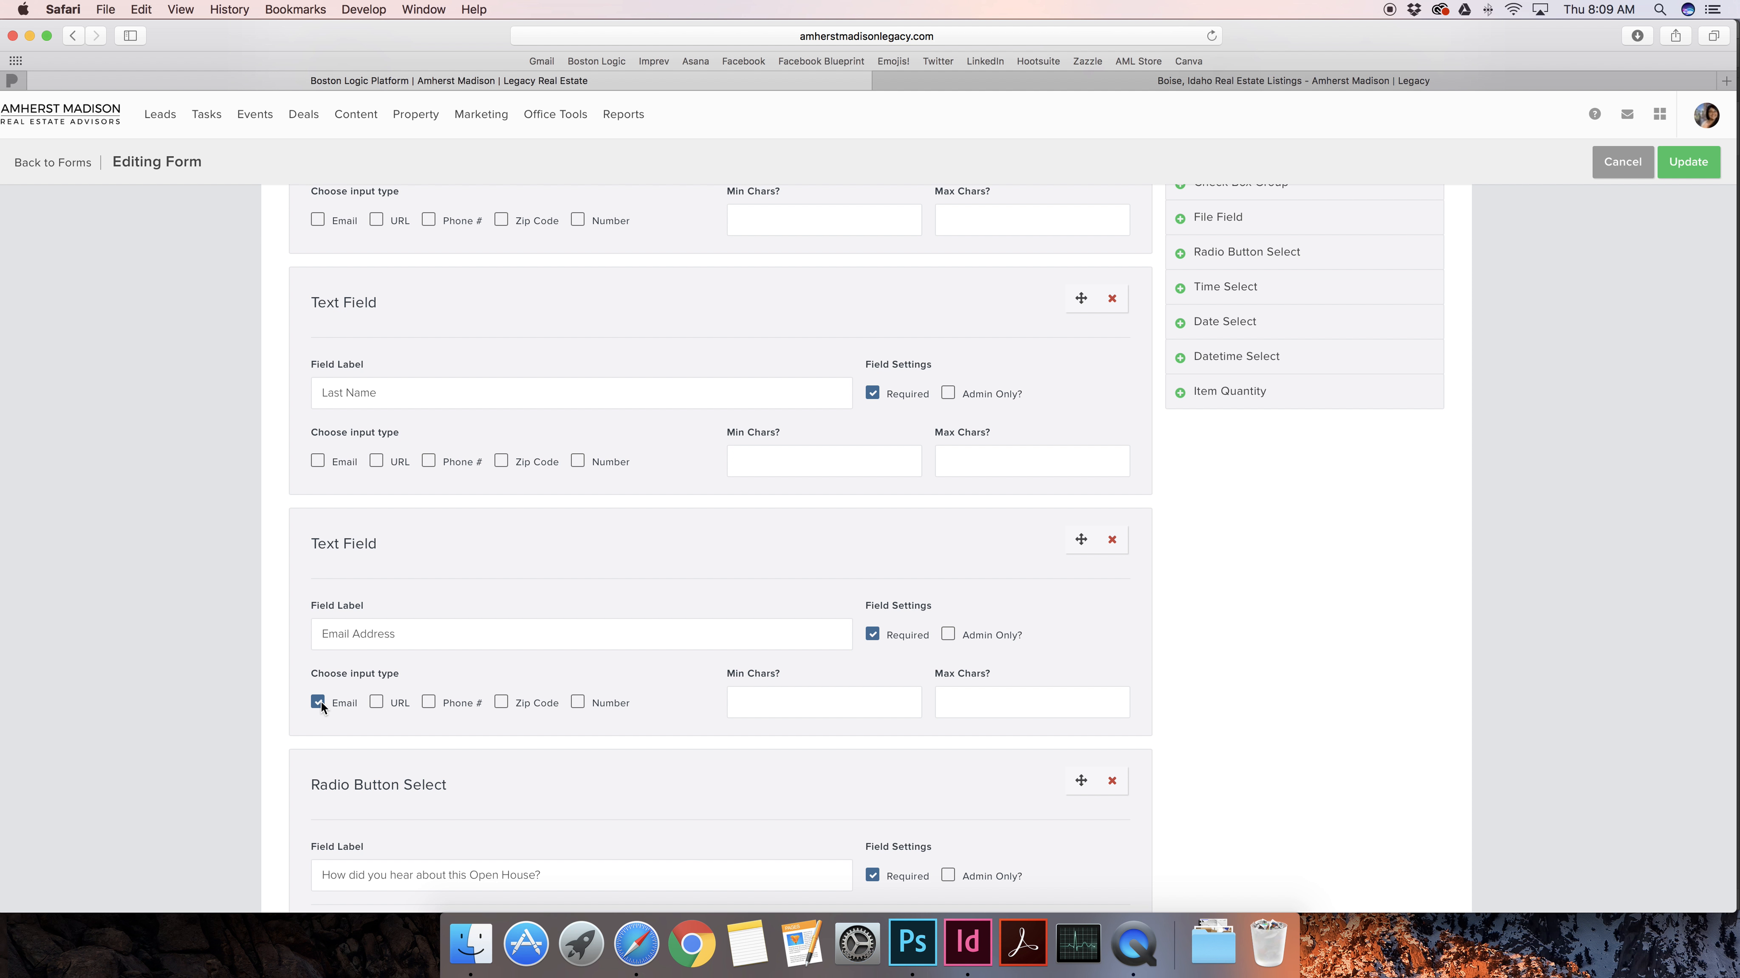
scroll(321, 703, down, 1)
double_click(343, 667)
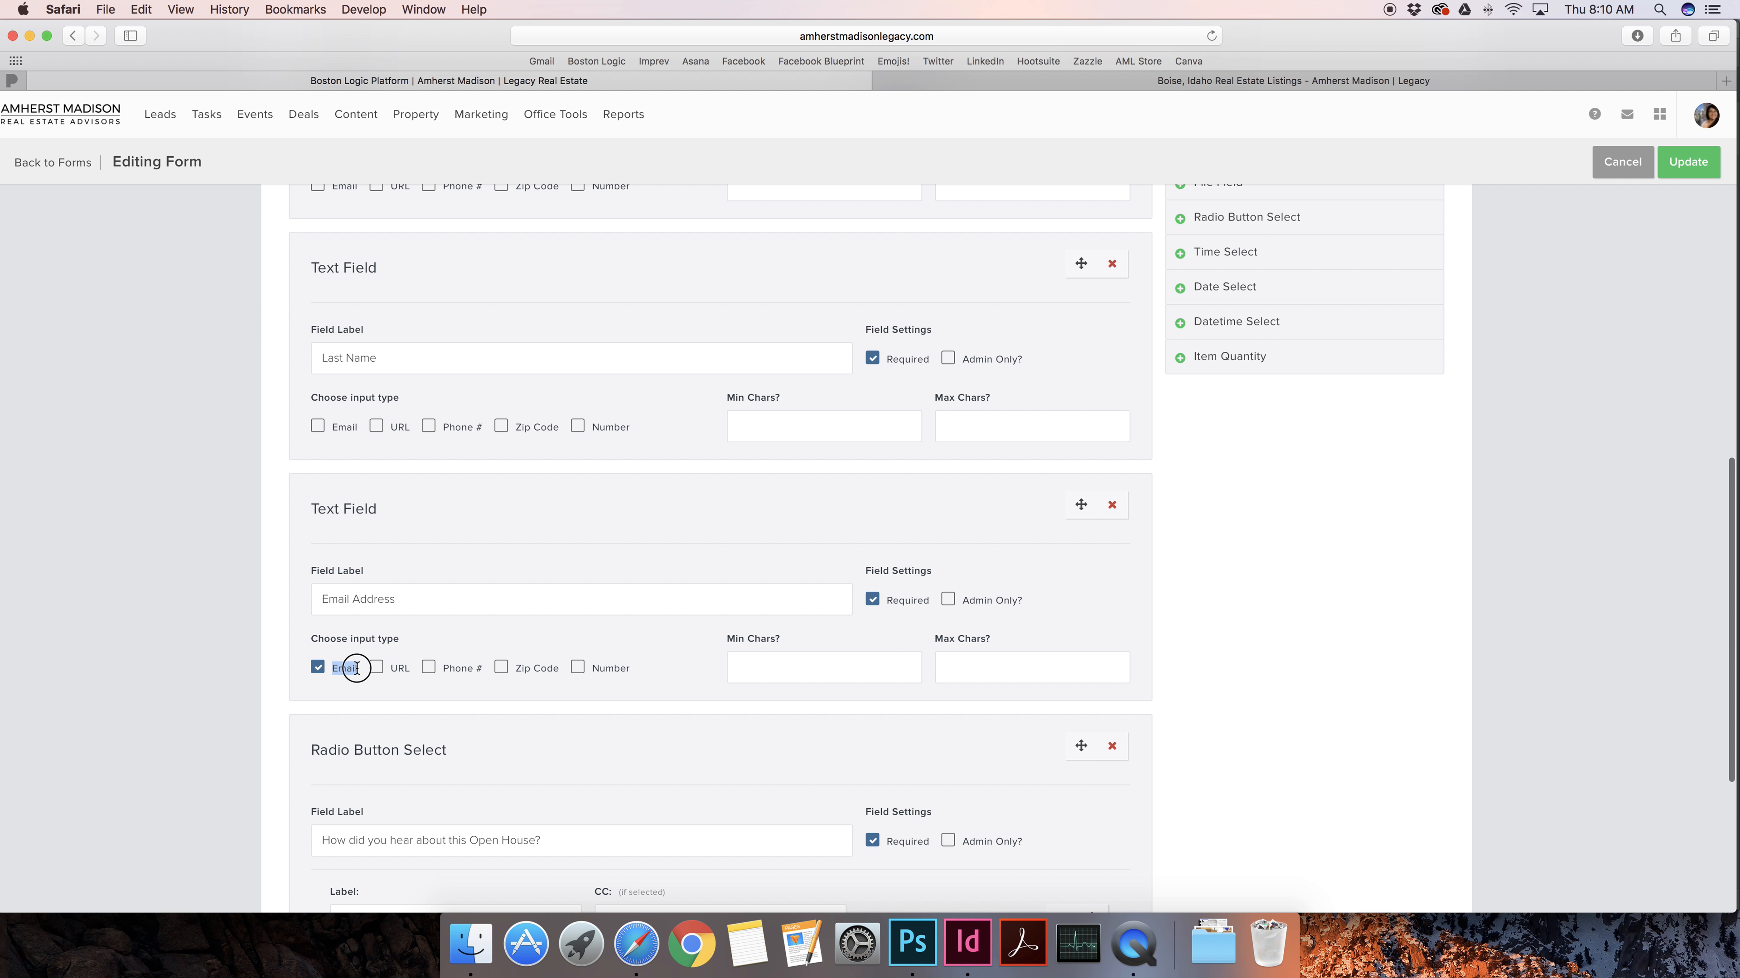
click(316, 668)
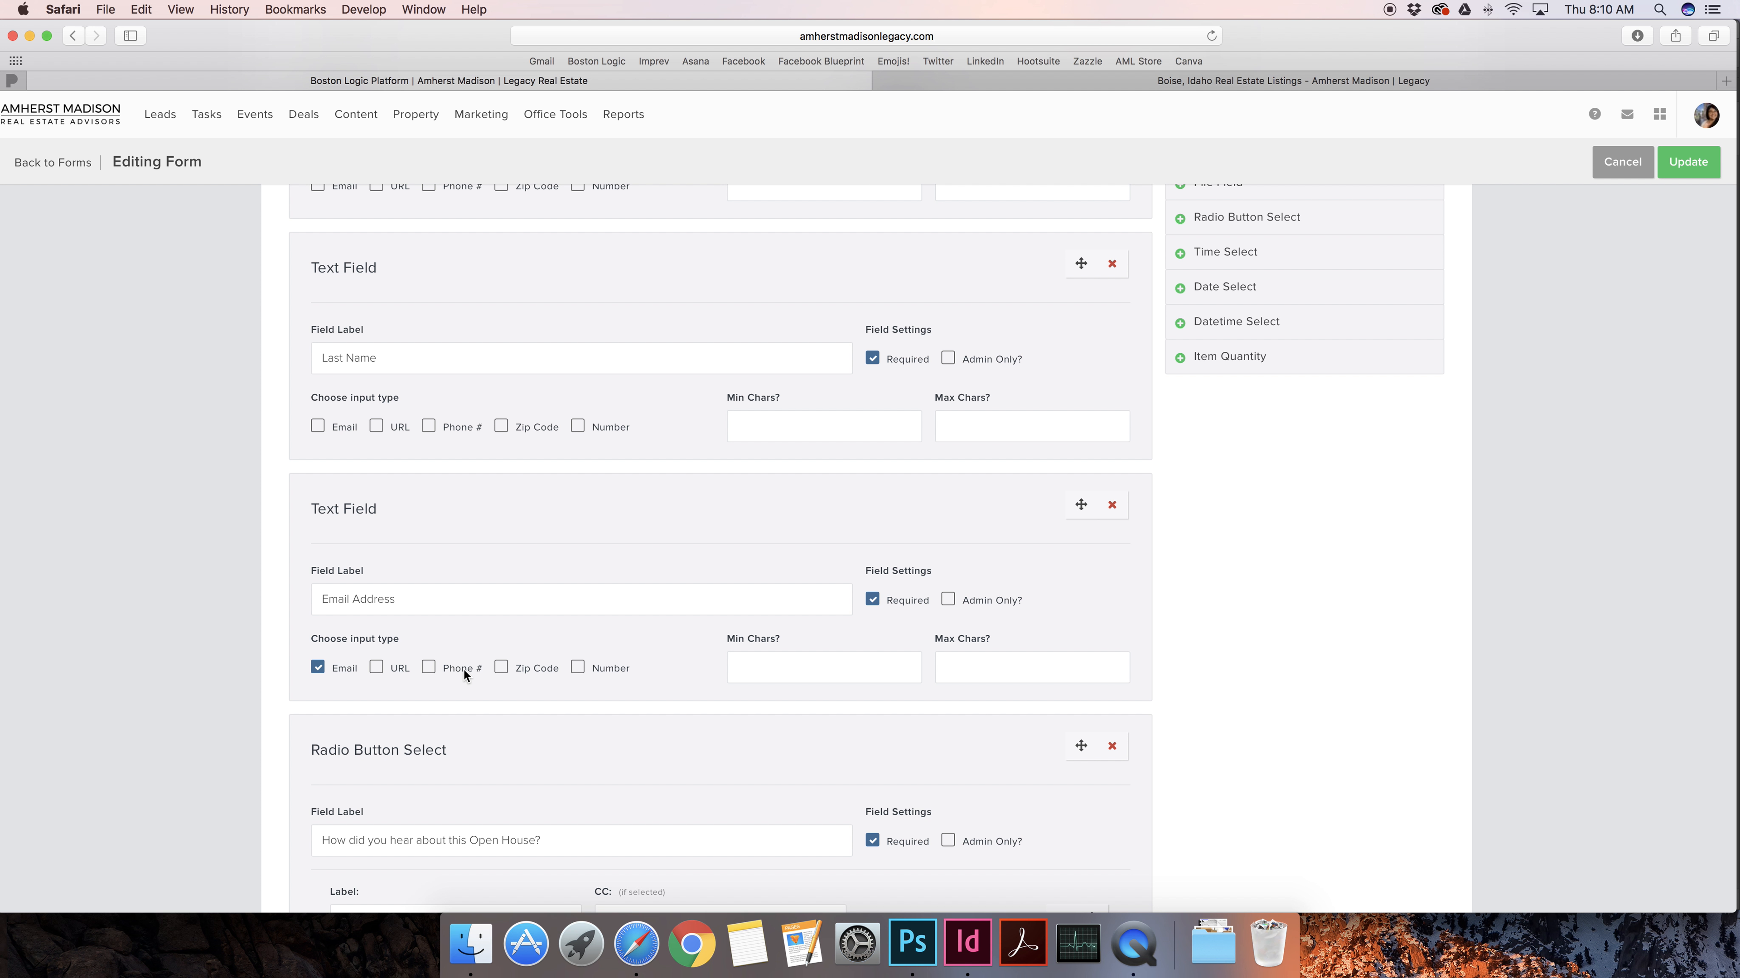
scroll(507, 652, down, 5)
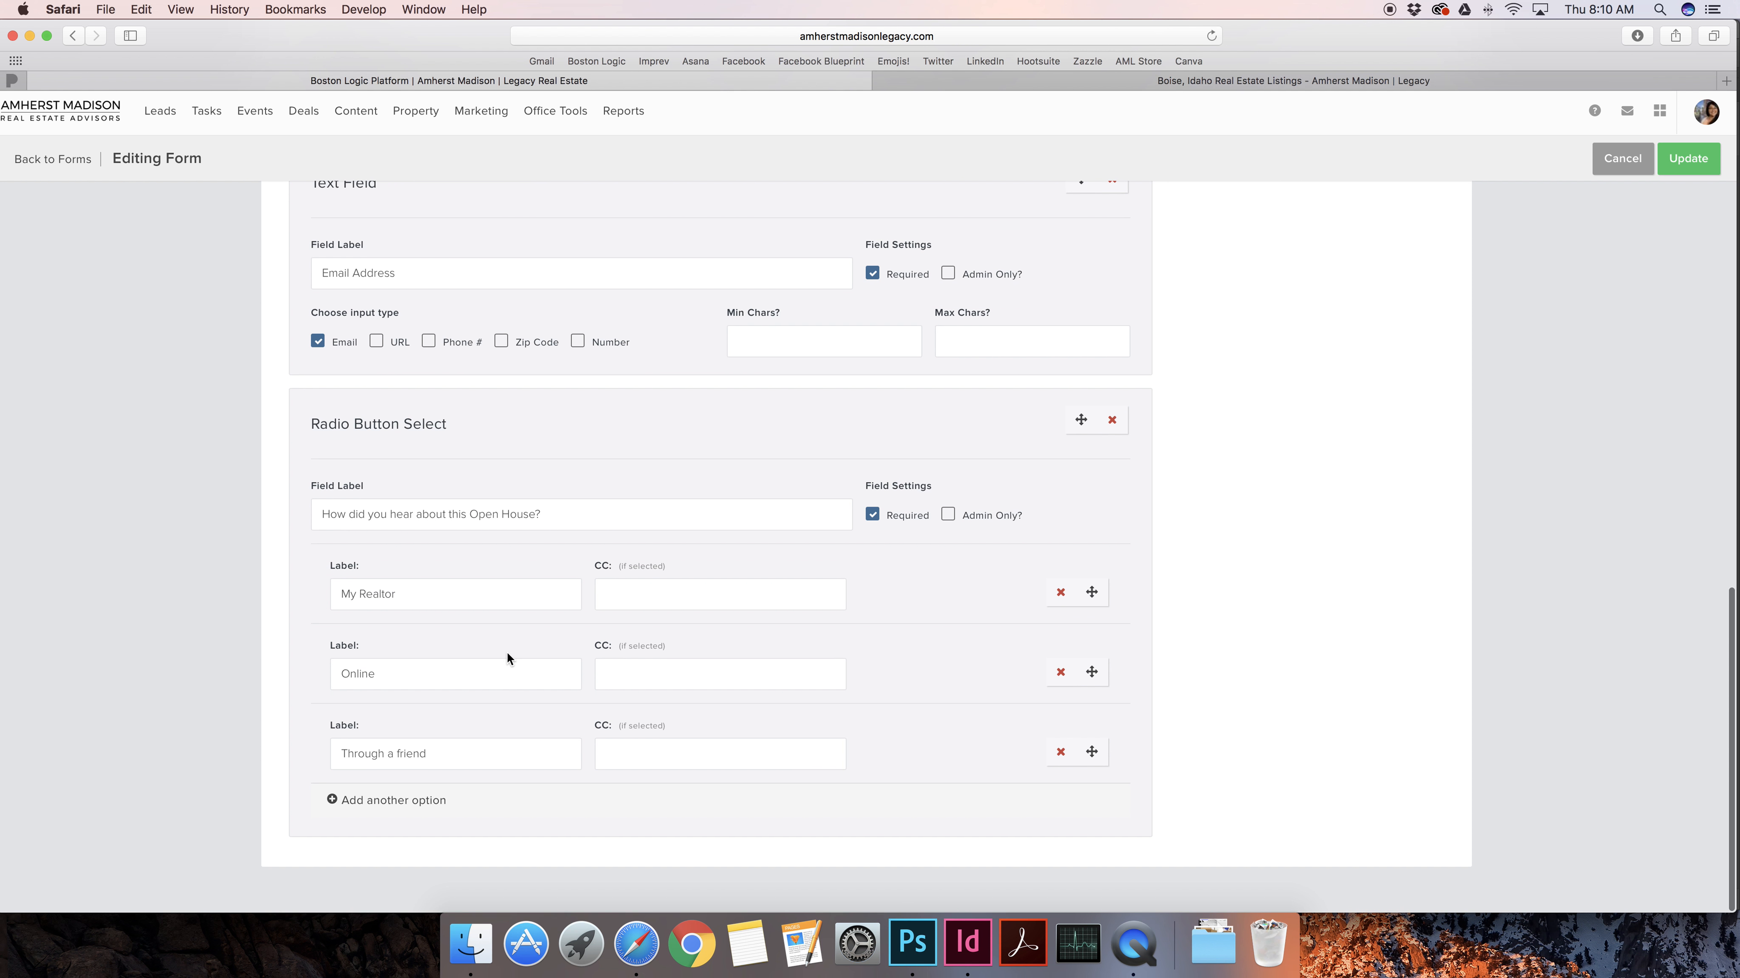
scroll(507, 658, up, 15)
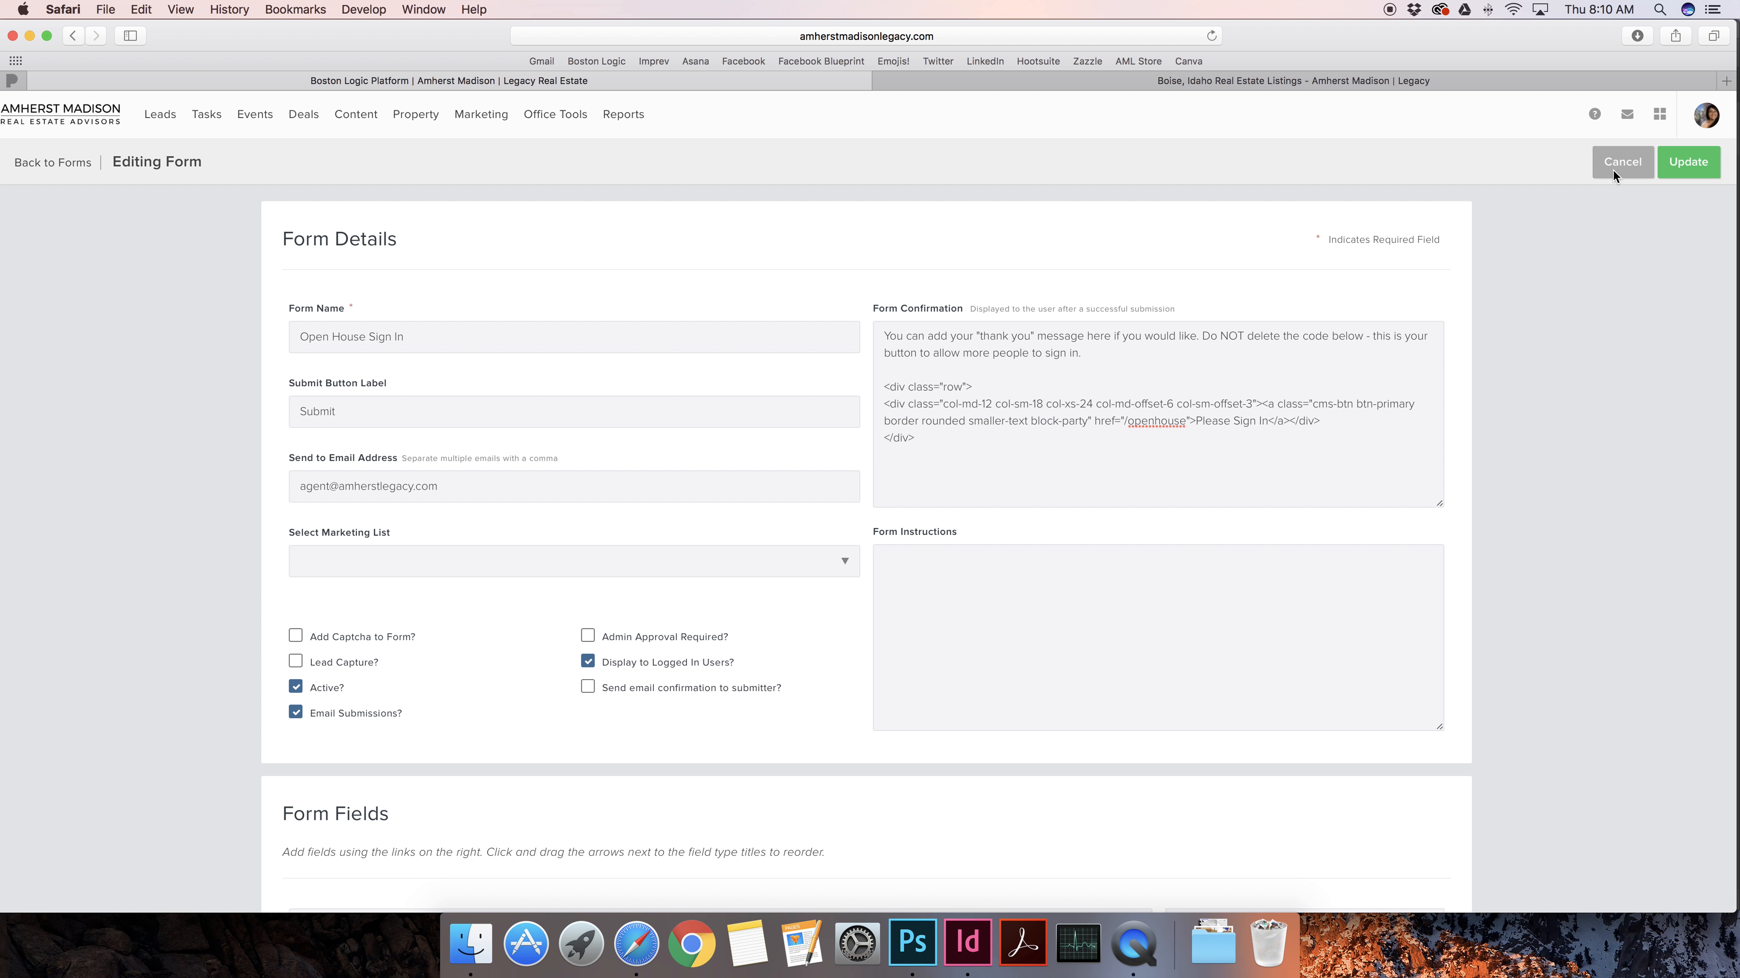
Cancel out of the Open House Sign In form editor without saving
scroll(1238, 429, down, 9)
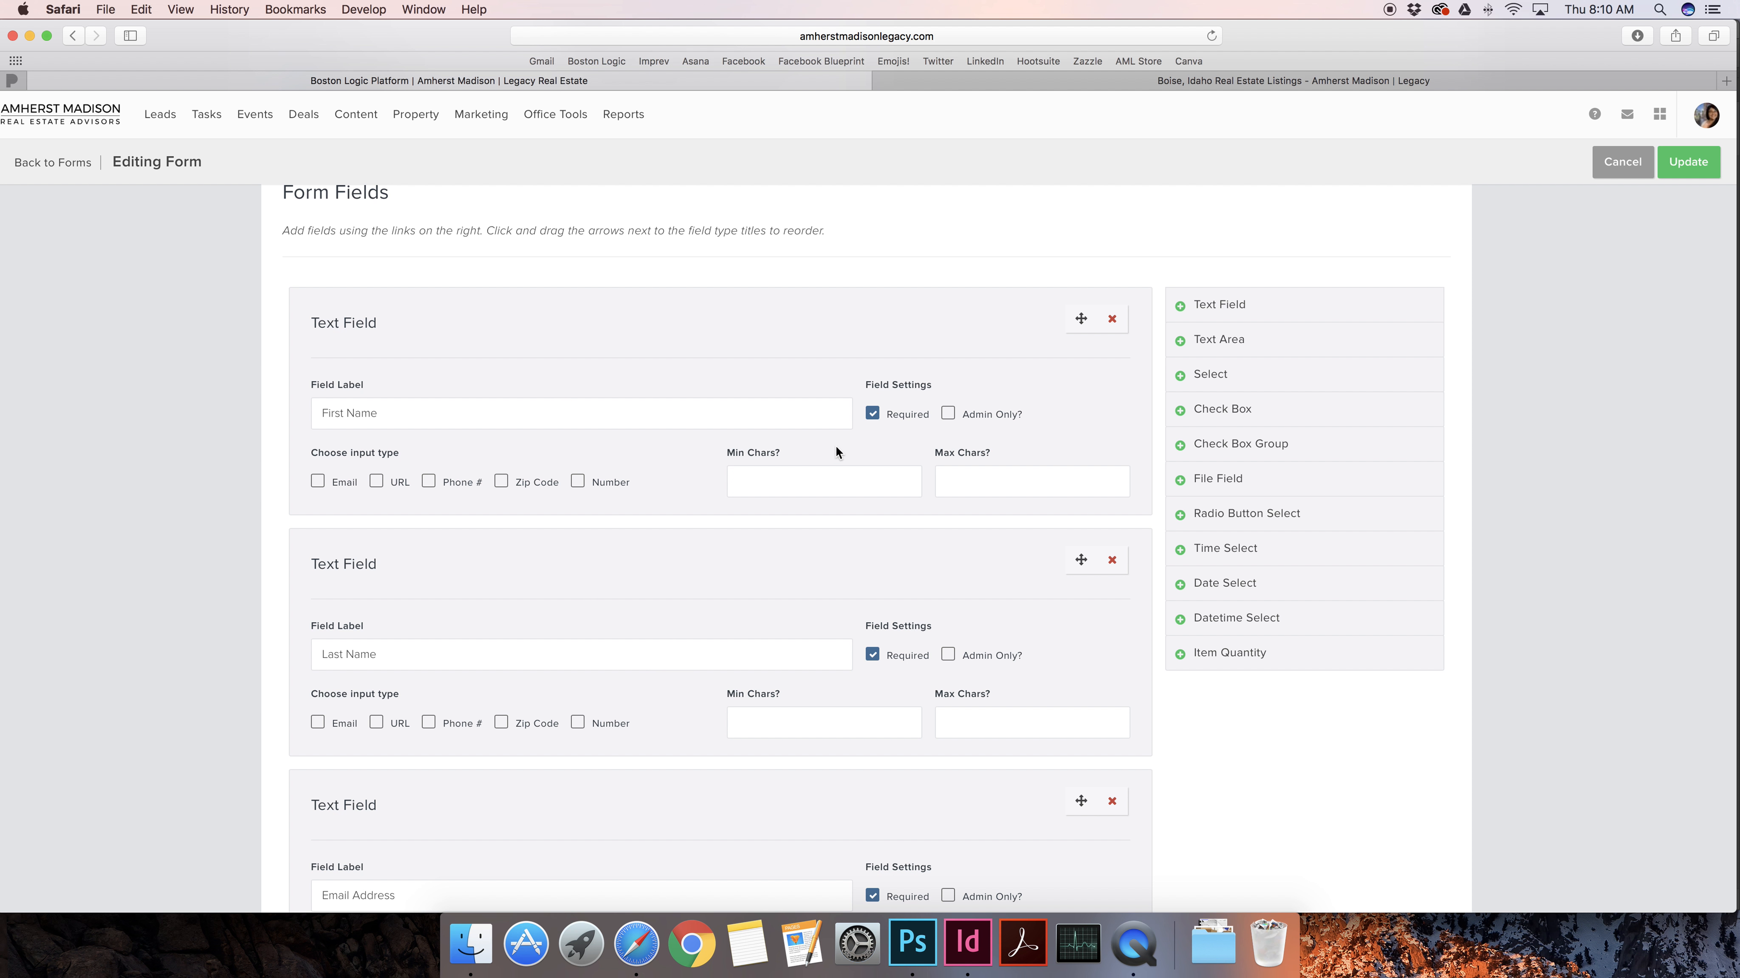
scroll(835, 446, up, 9)
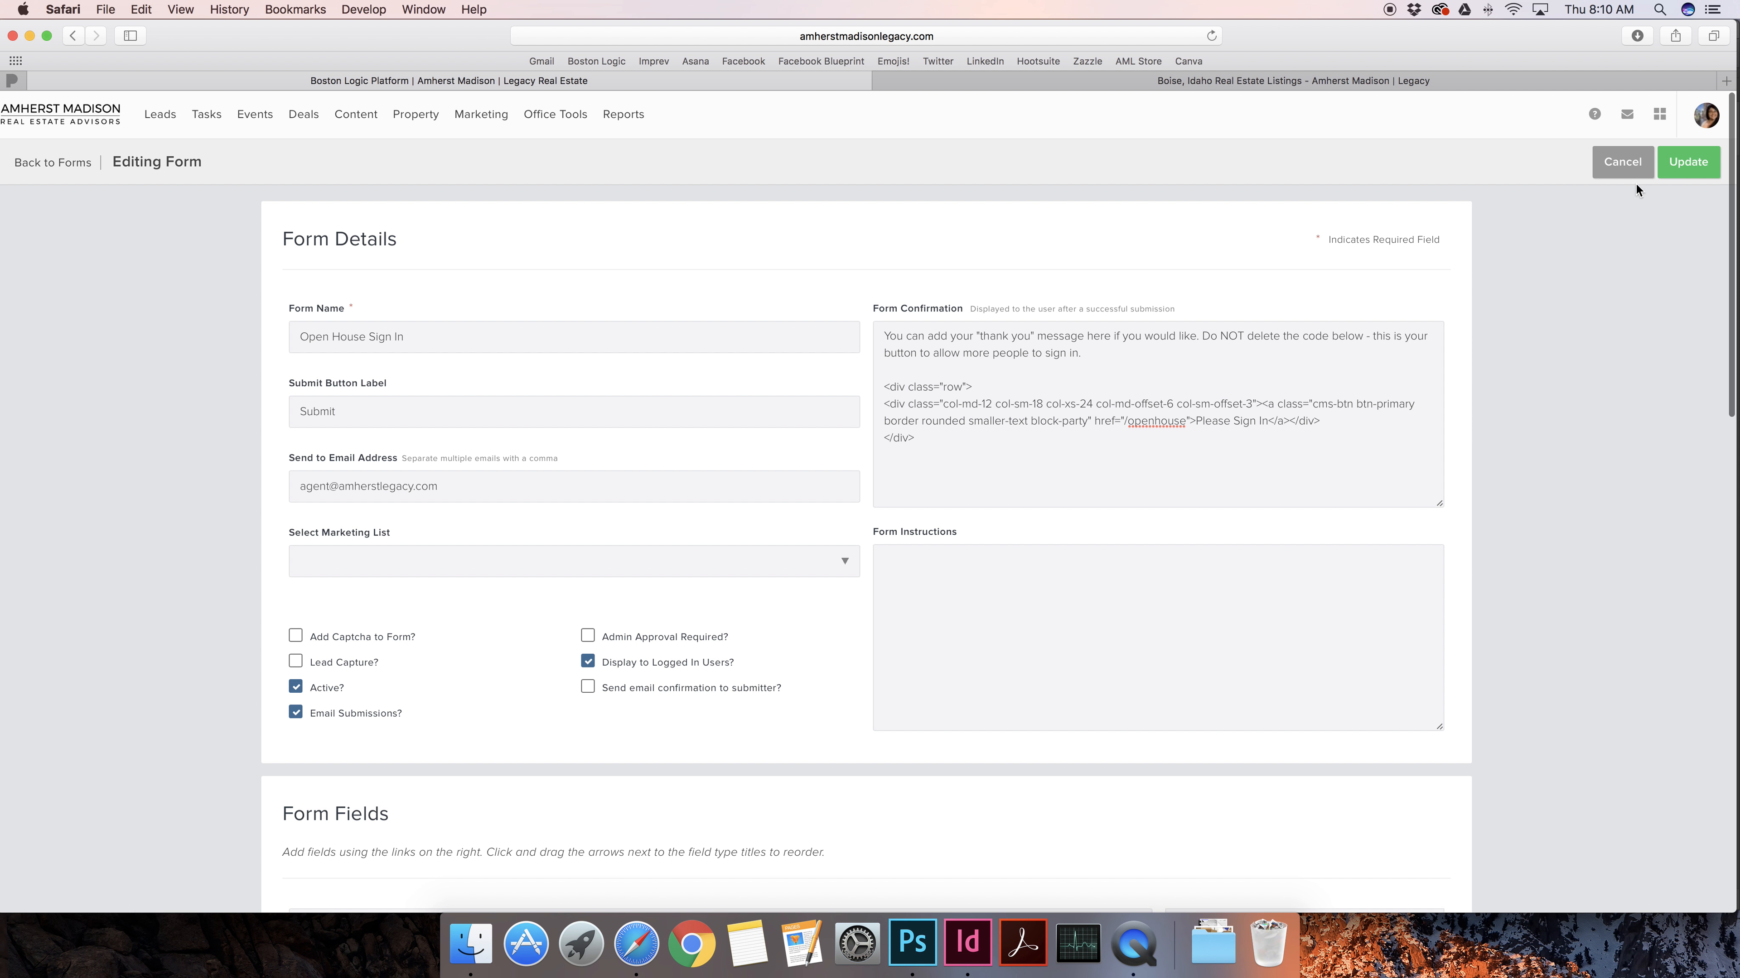
click(1630, 161)
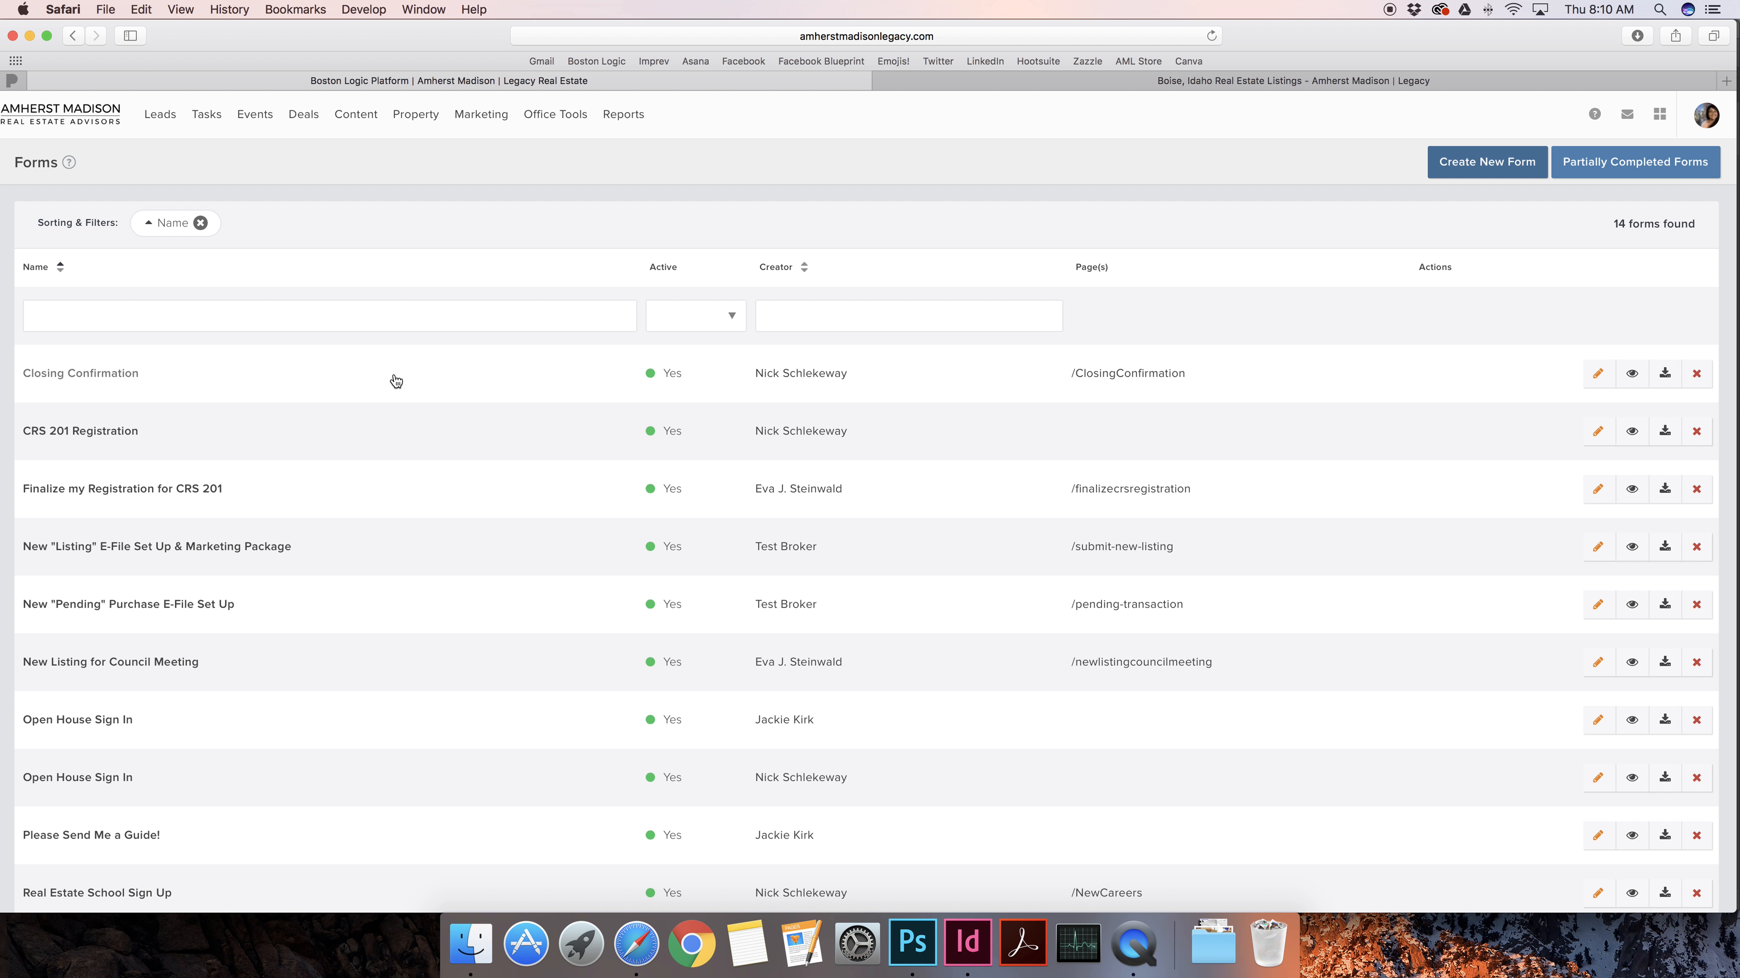
Go to Content > Pages to list the website's pages
scroll(384, 480, down, 3)
scroll(302, 525, up, 3)
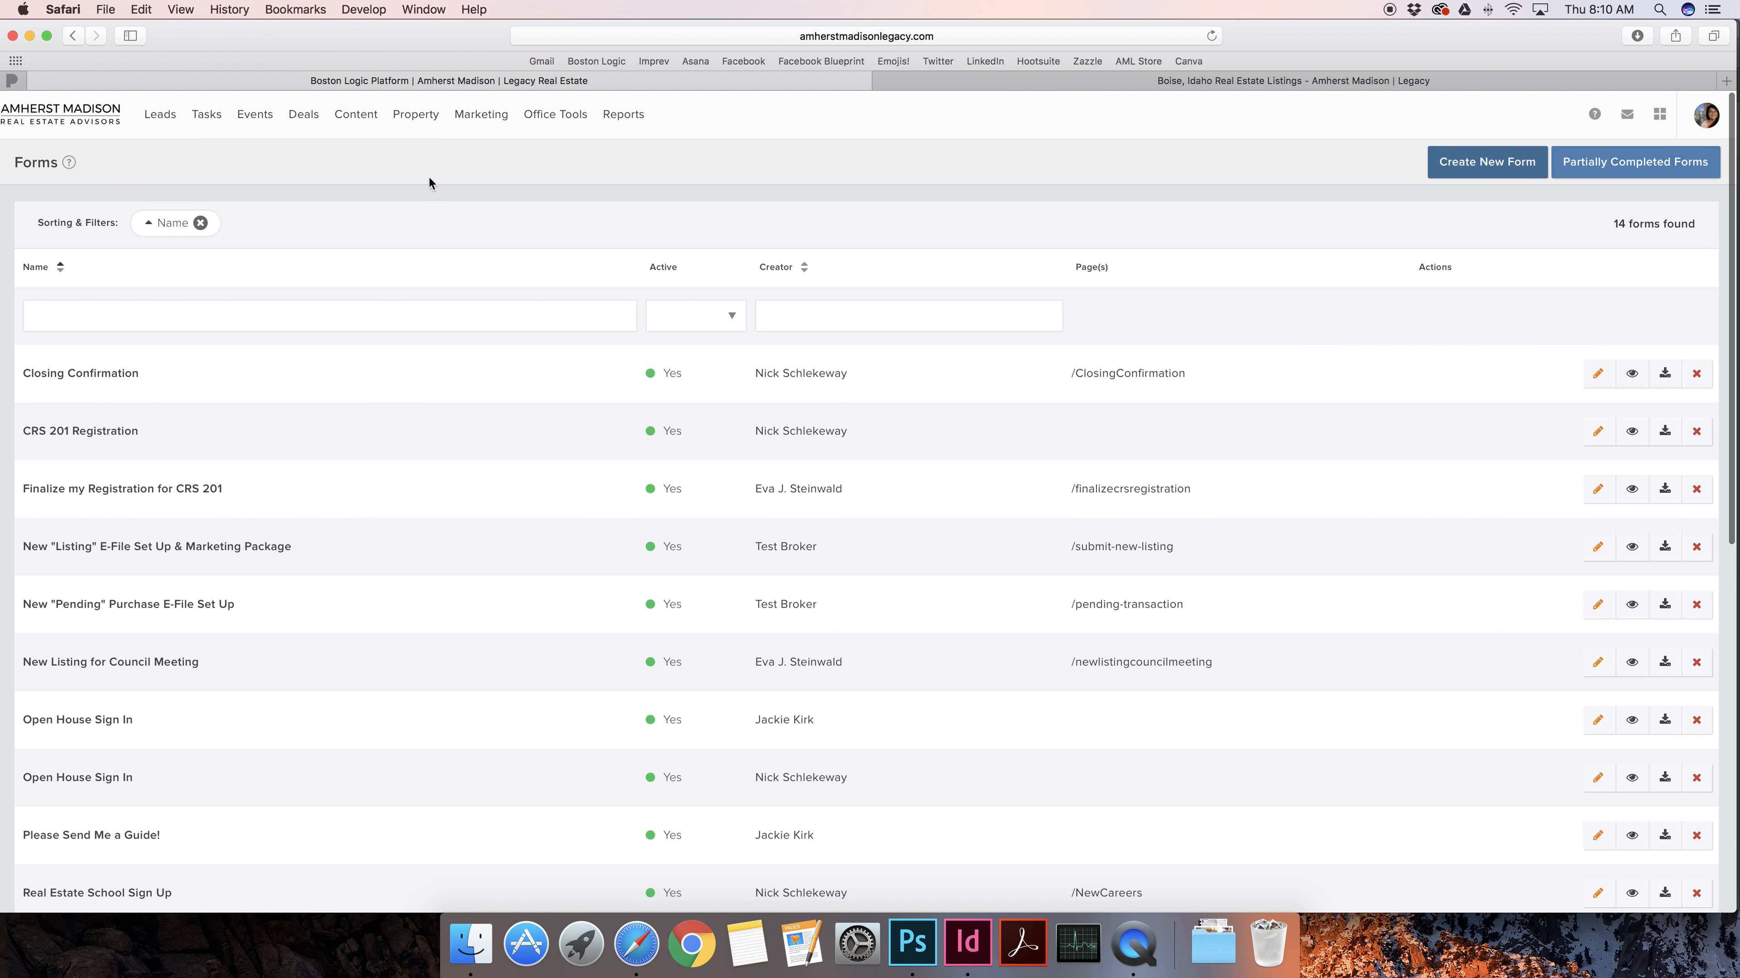
mouse_move(361, 114)
click(358, 159)
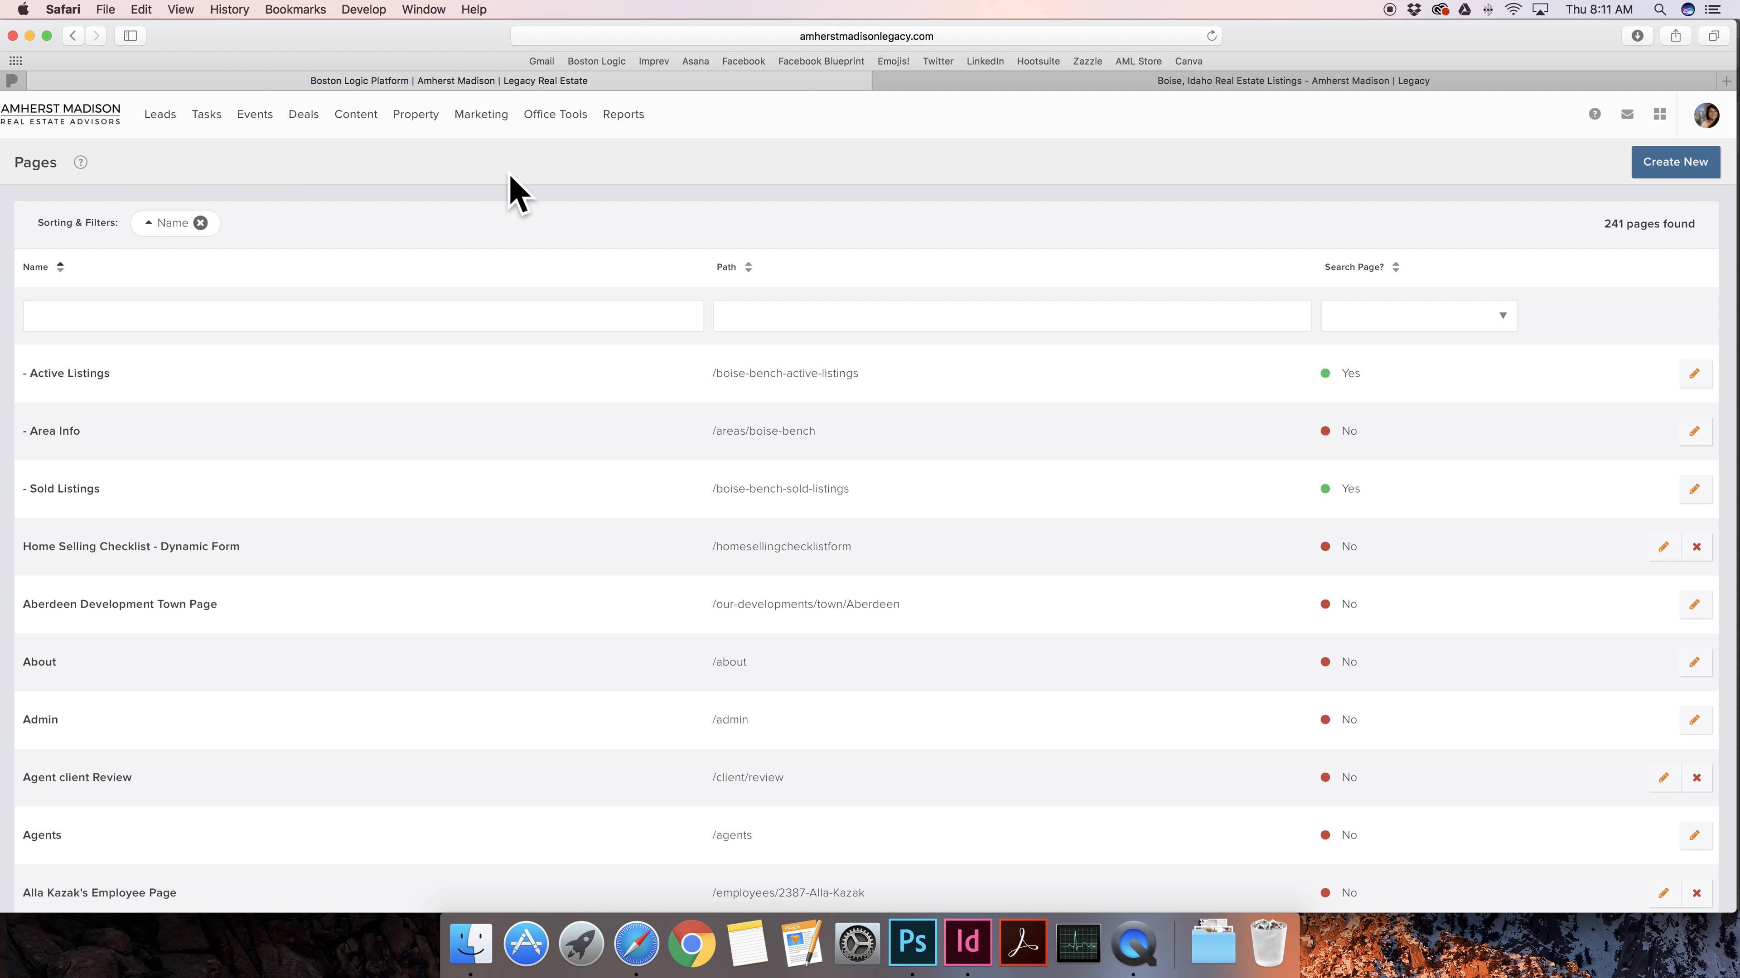
Start a new CMS page and name it Jackie's Open House
click(1678, 162)
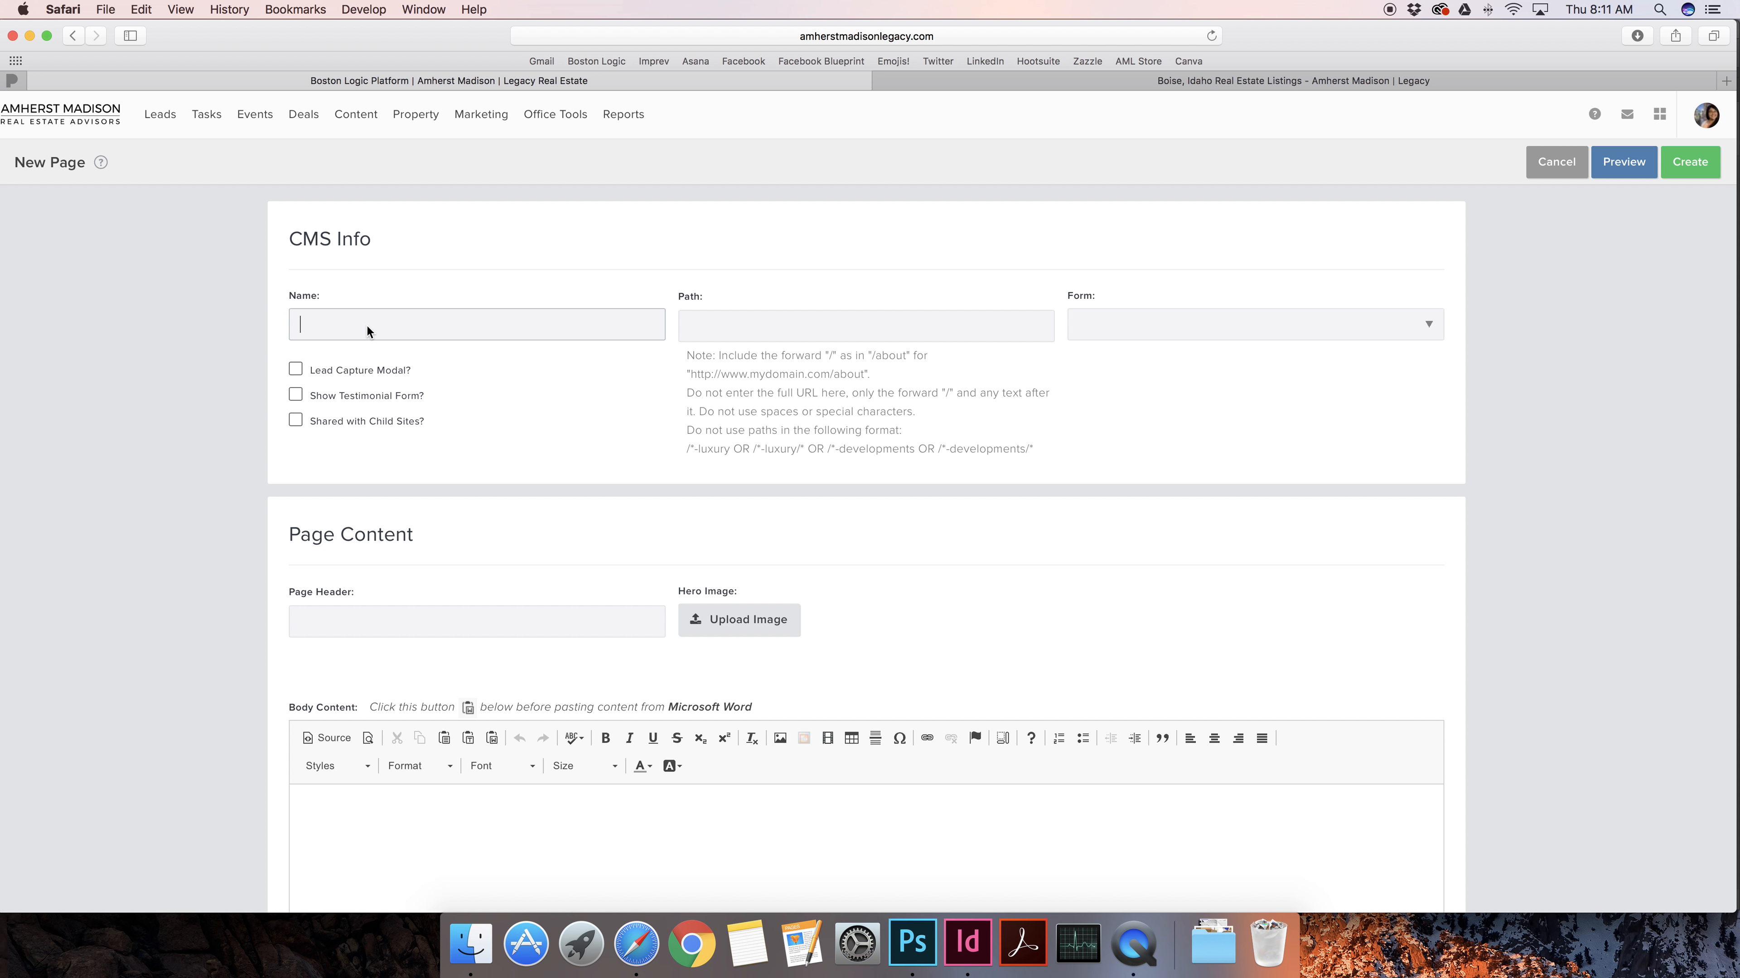
text(Open House 9.15)
key(super+a)
text(Jackie's Open House)
Note the path format hint, then open the live website's navigation menu
double_click(832, 356)
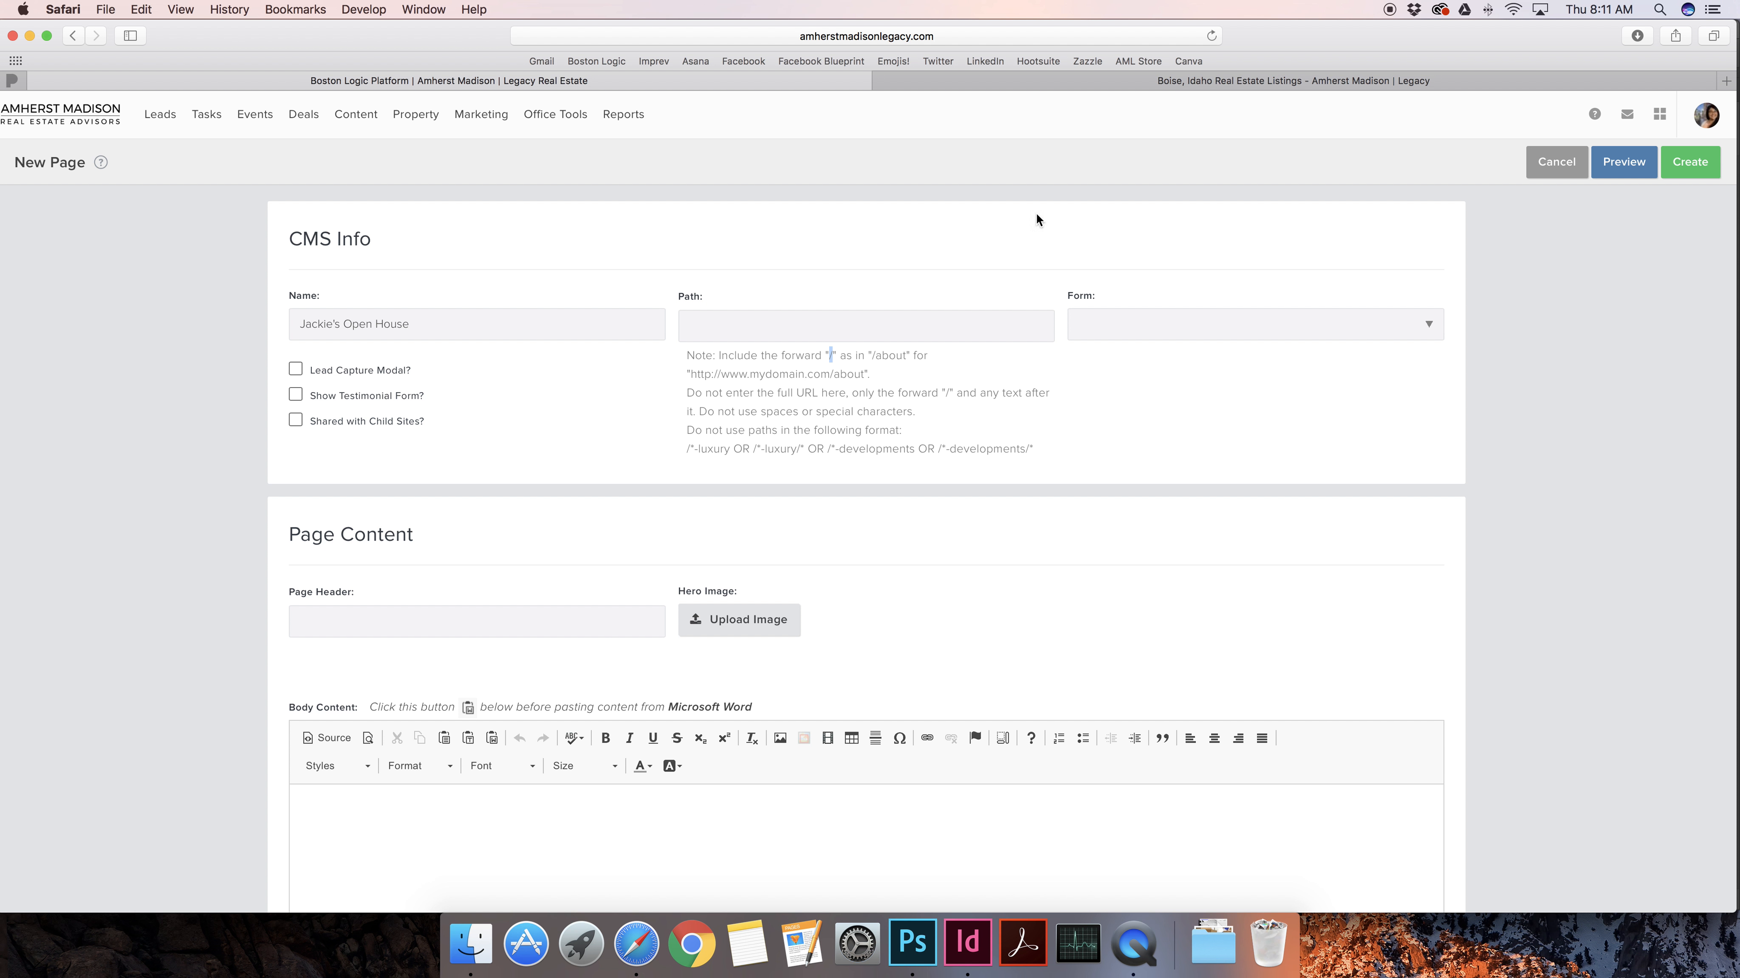
click(1157, 81)
click(39, 133)
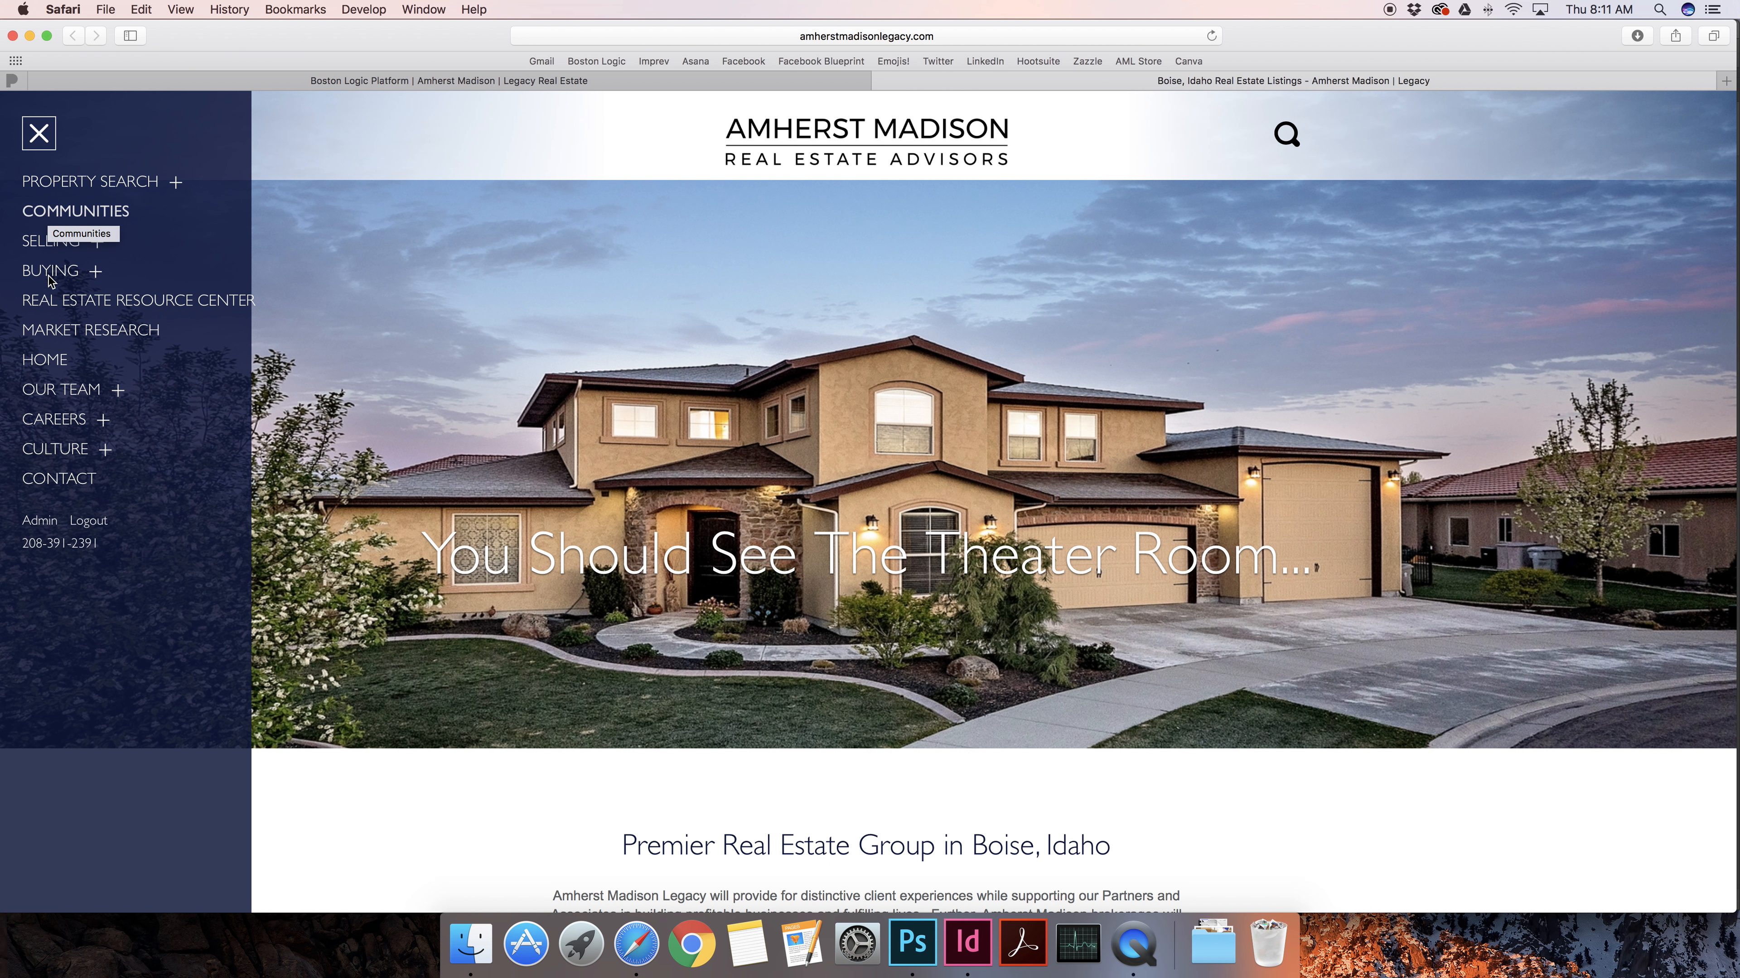
Open the site's Contact page and inspect the /contact part of its address
click(72, 482)
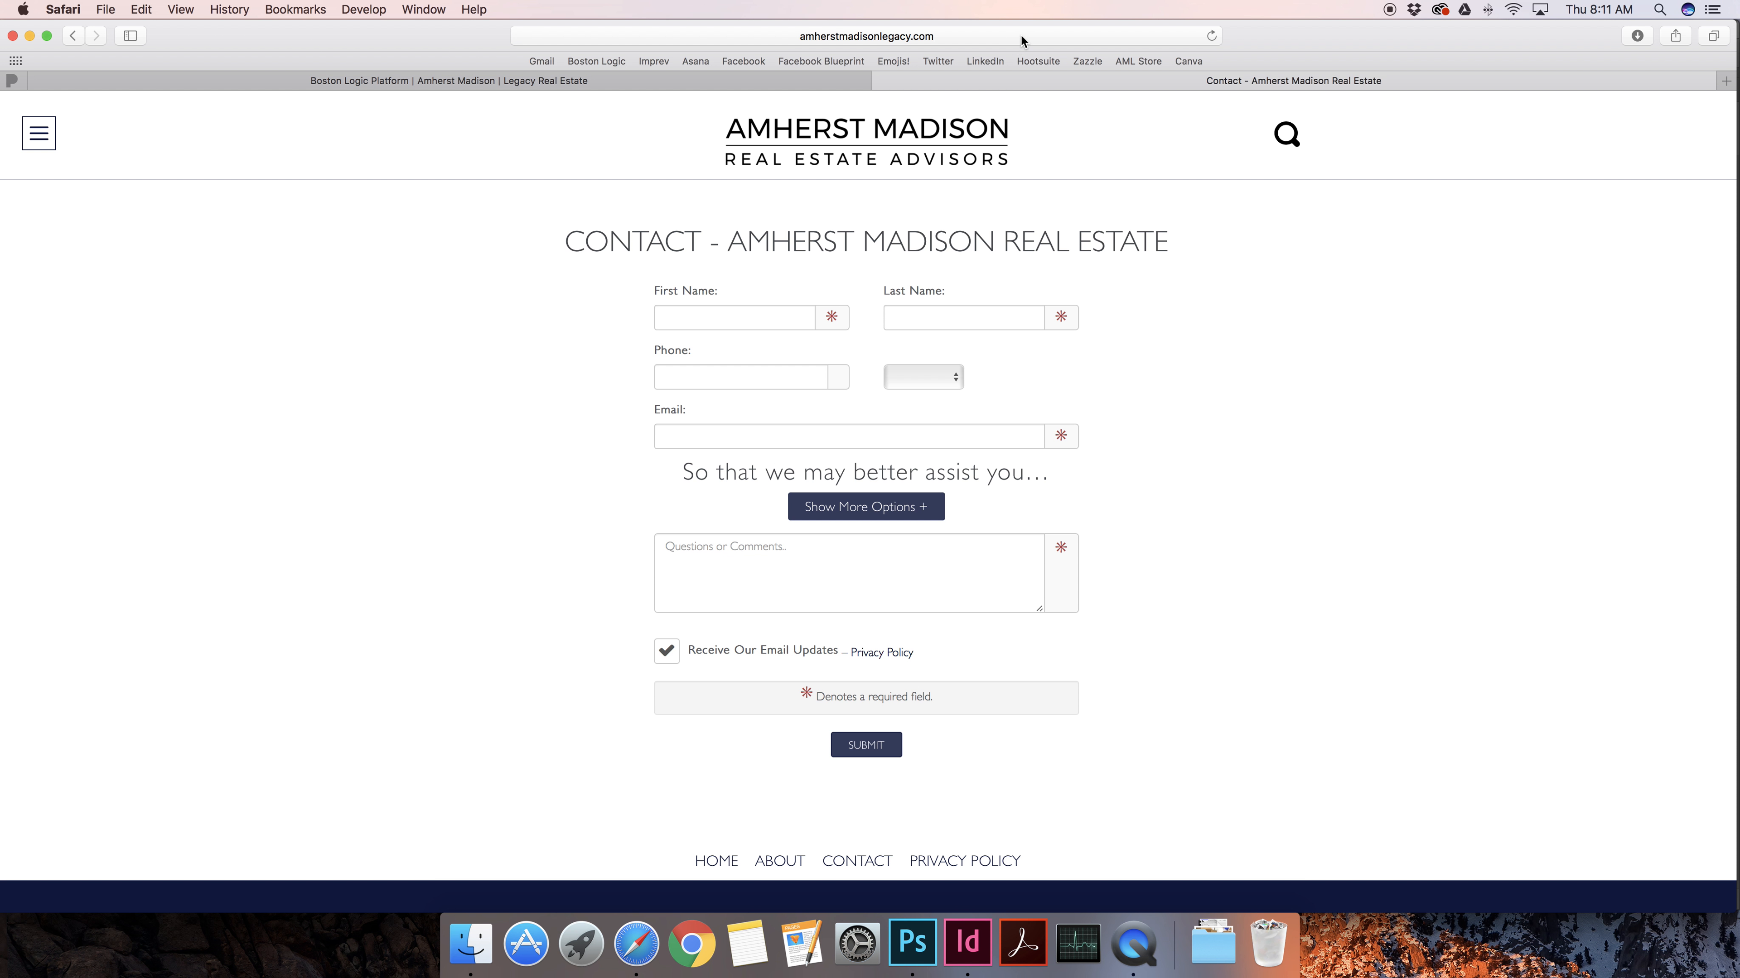
click(1019, 37)
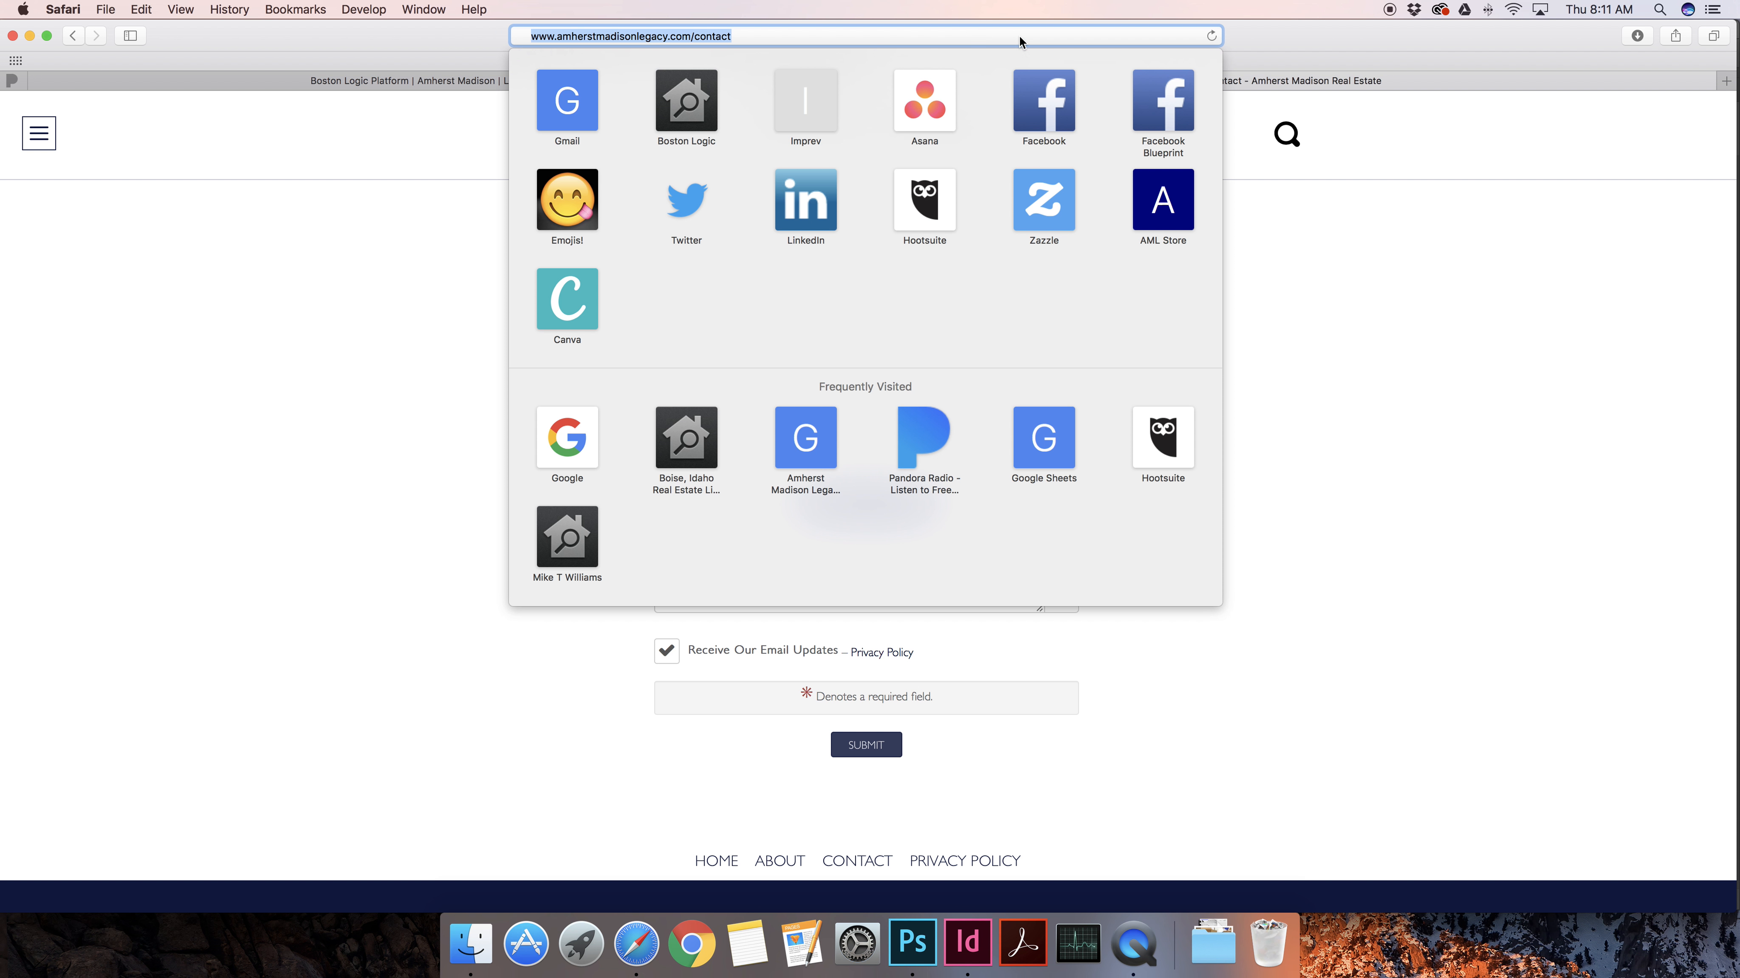
click(1351, 82)
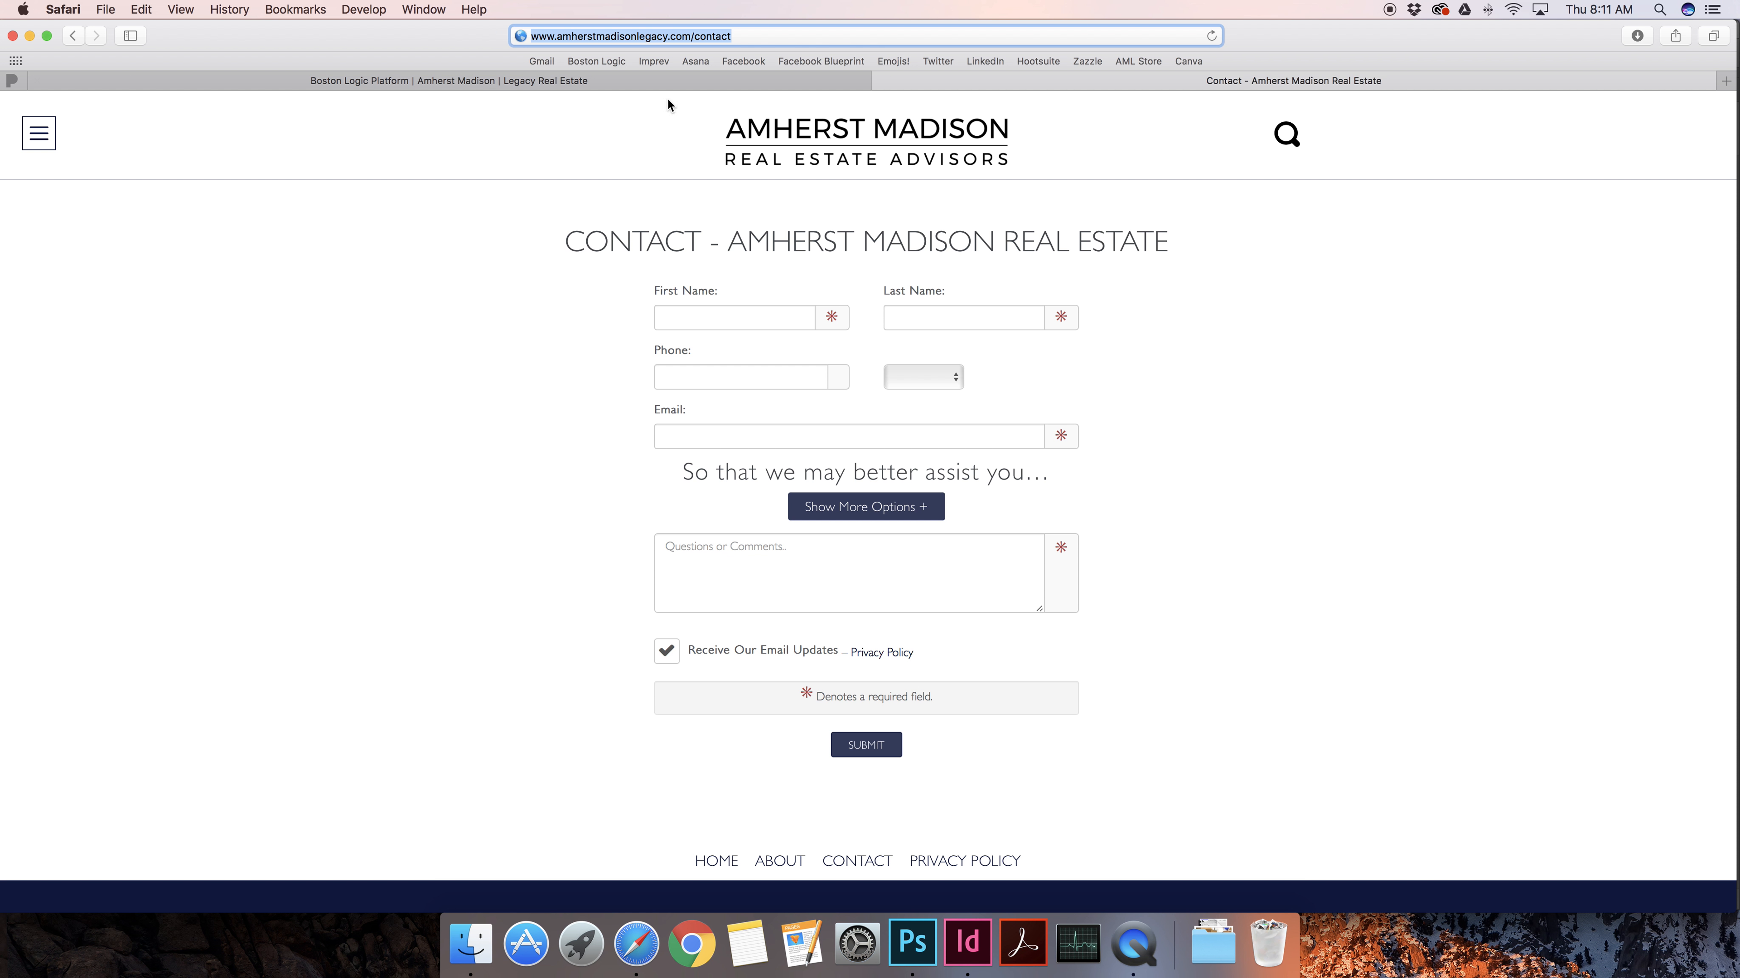
click(747, 36)
drag(690, 37, 734, 42)
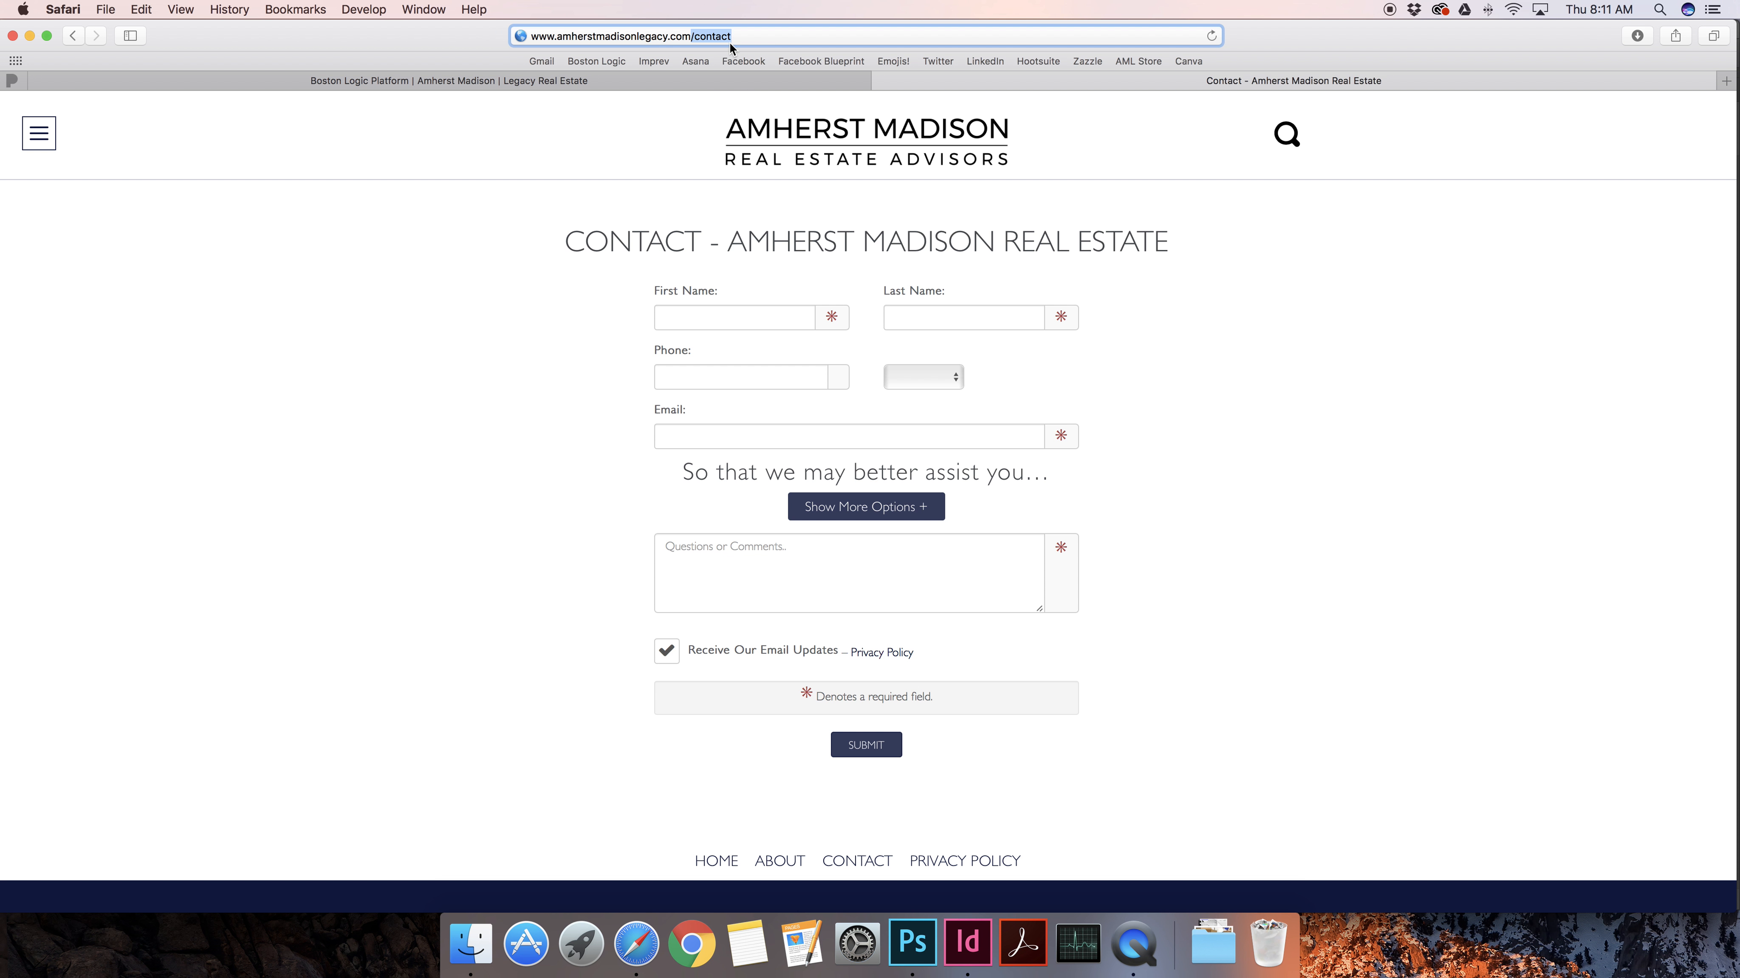
Reload the contact page via its address and menu, then return to the New Page form
click(38, 133)
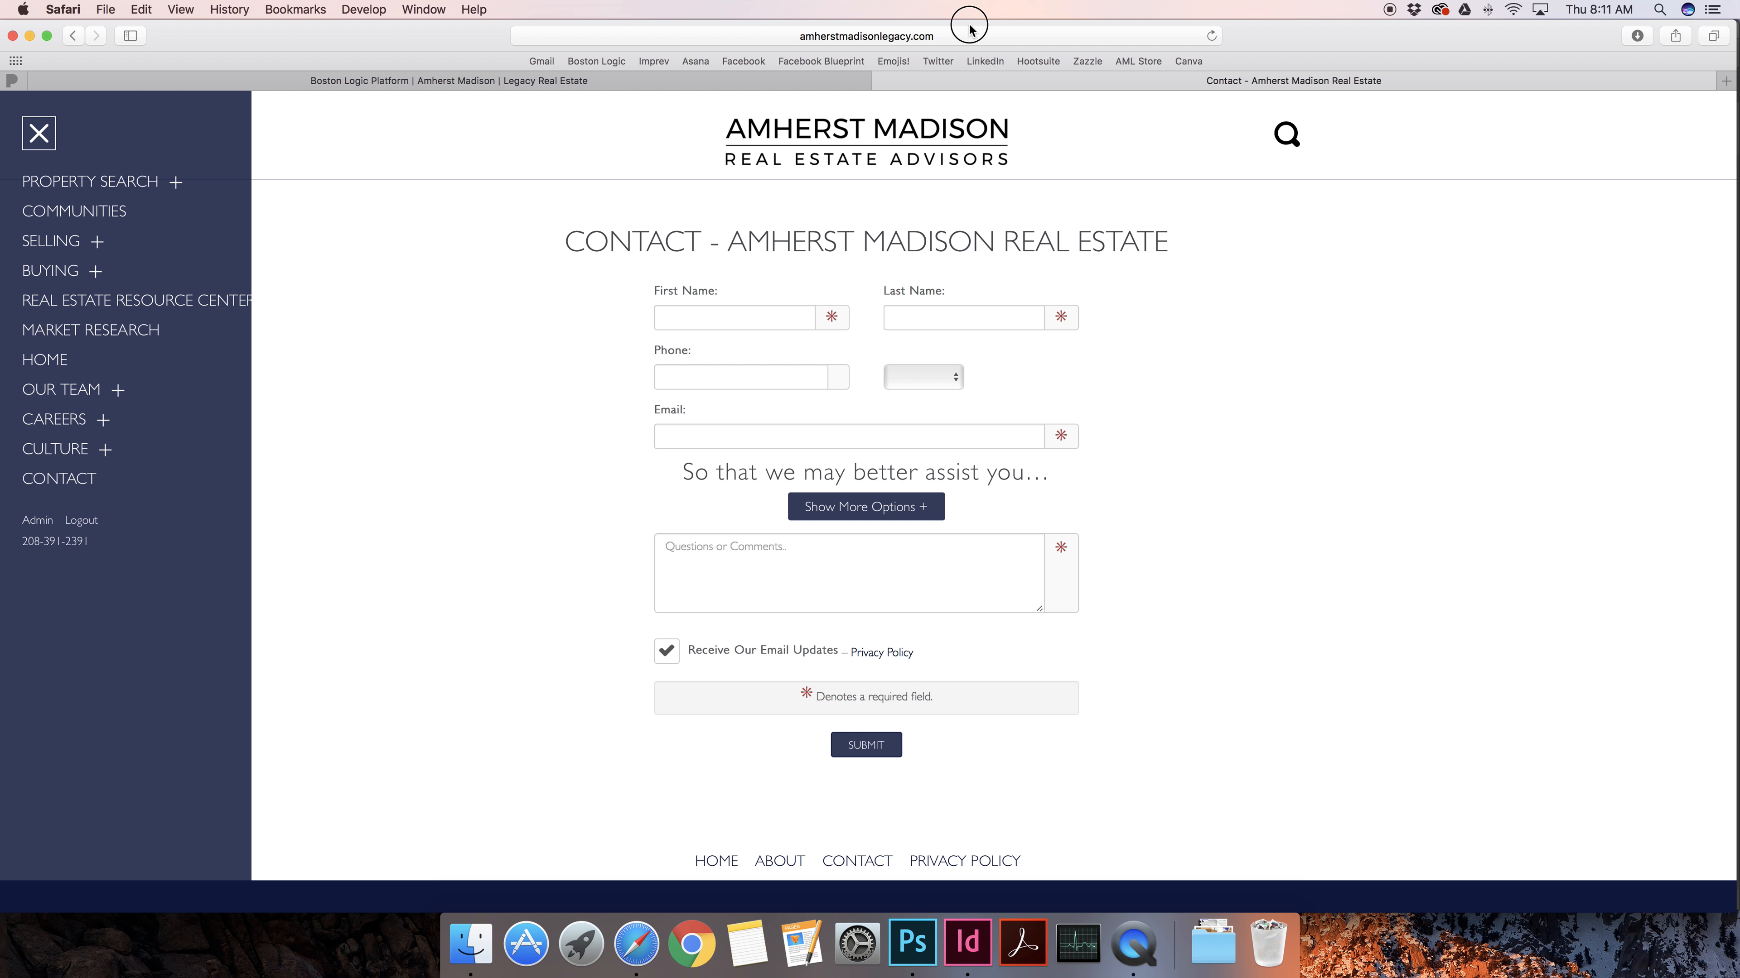
click(960, 34)
click(872, 39)
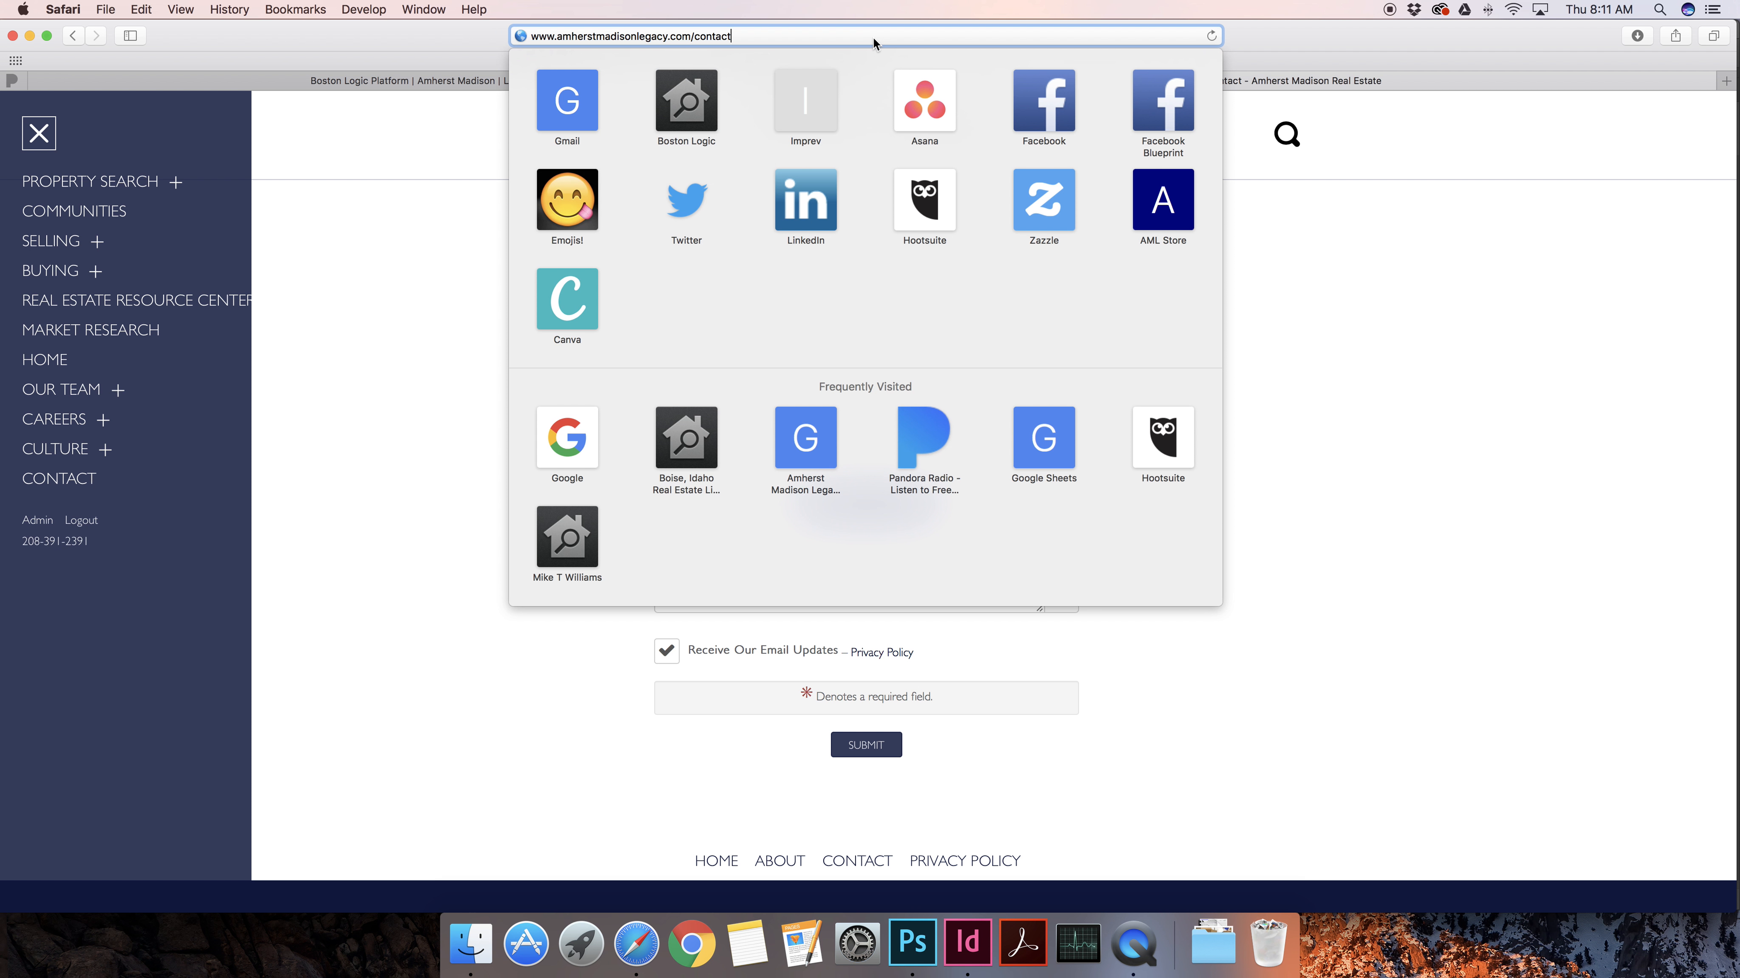
key(Return)
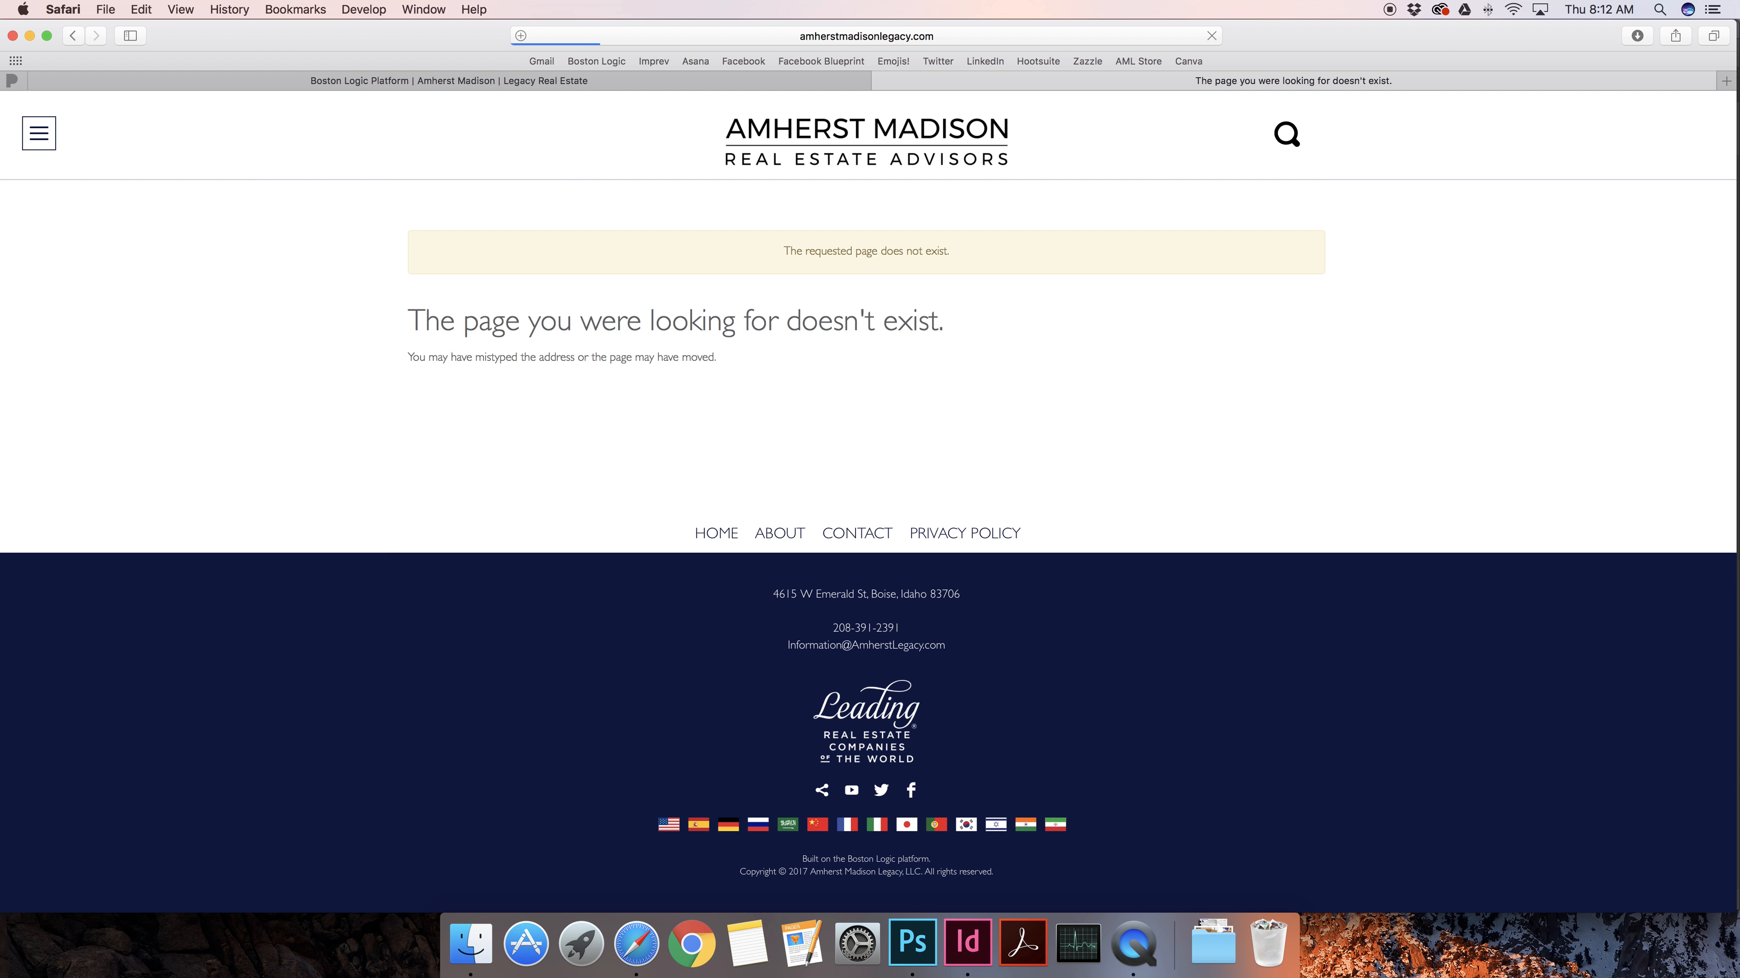
click(52, 144)
click(72, 488)
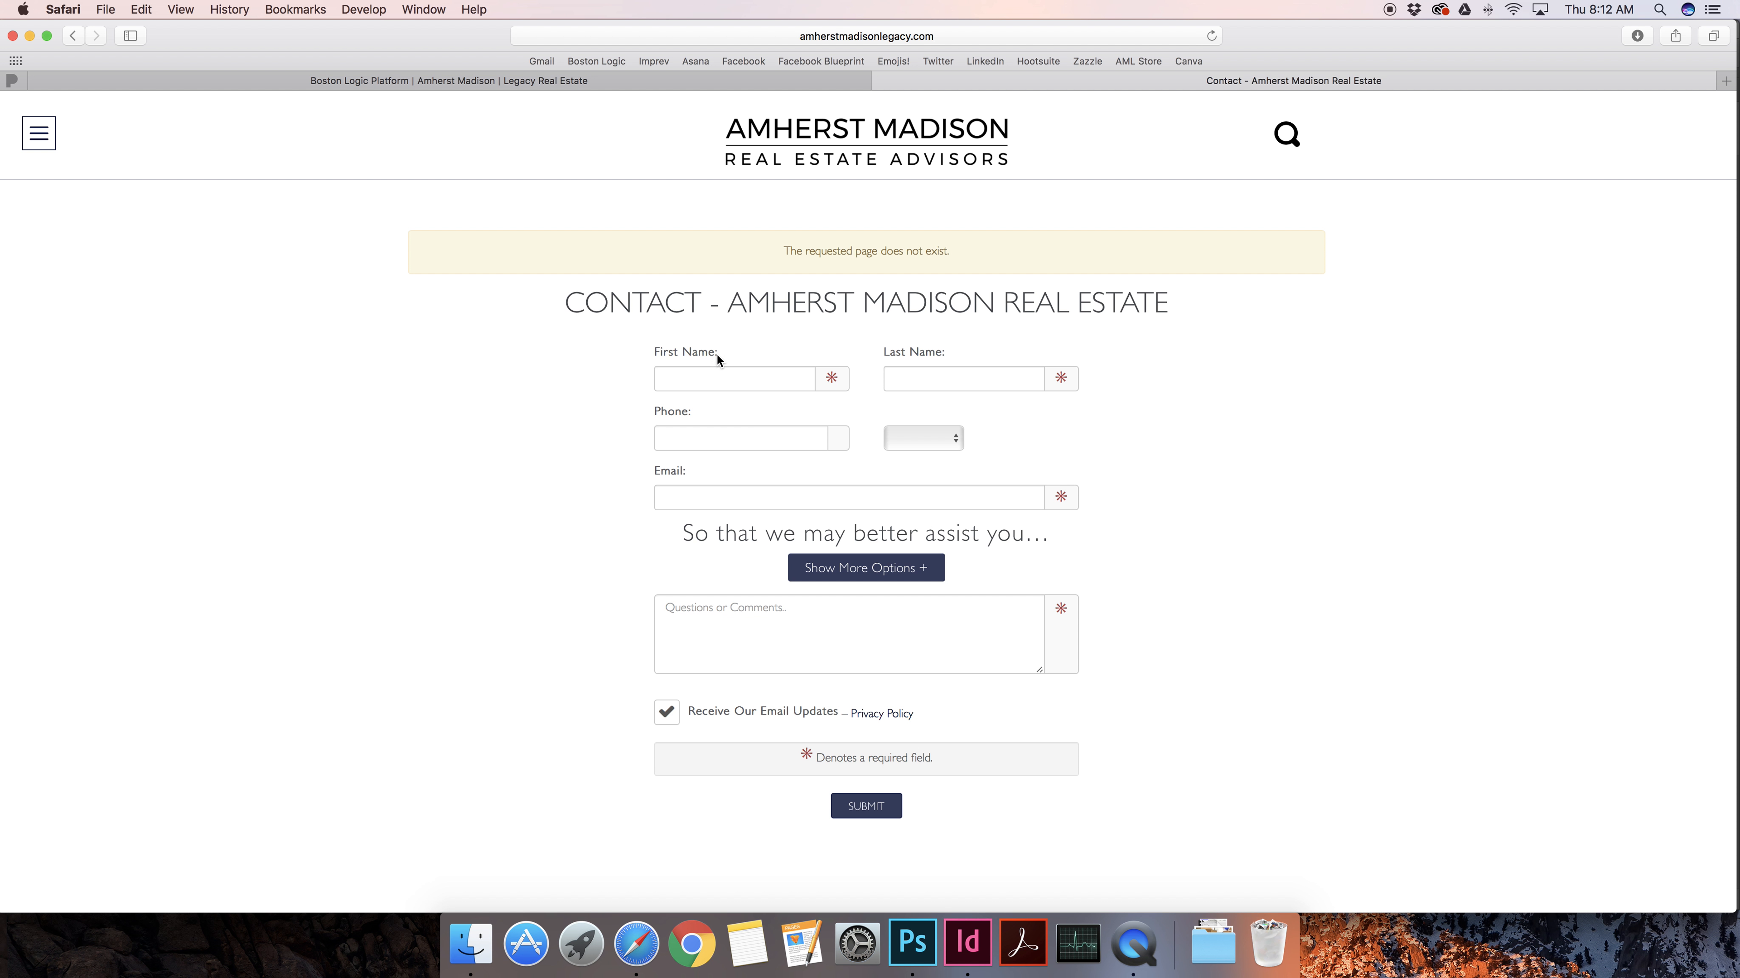
click(810, 84)
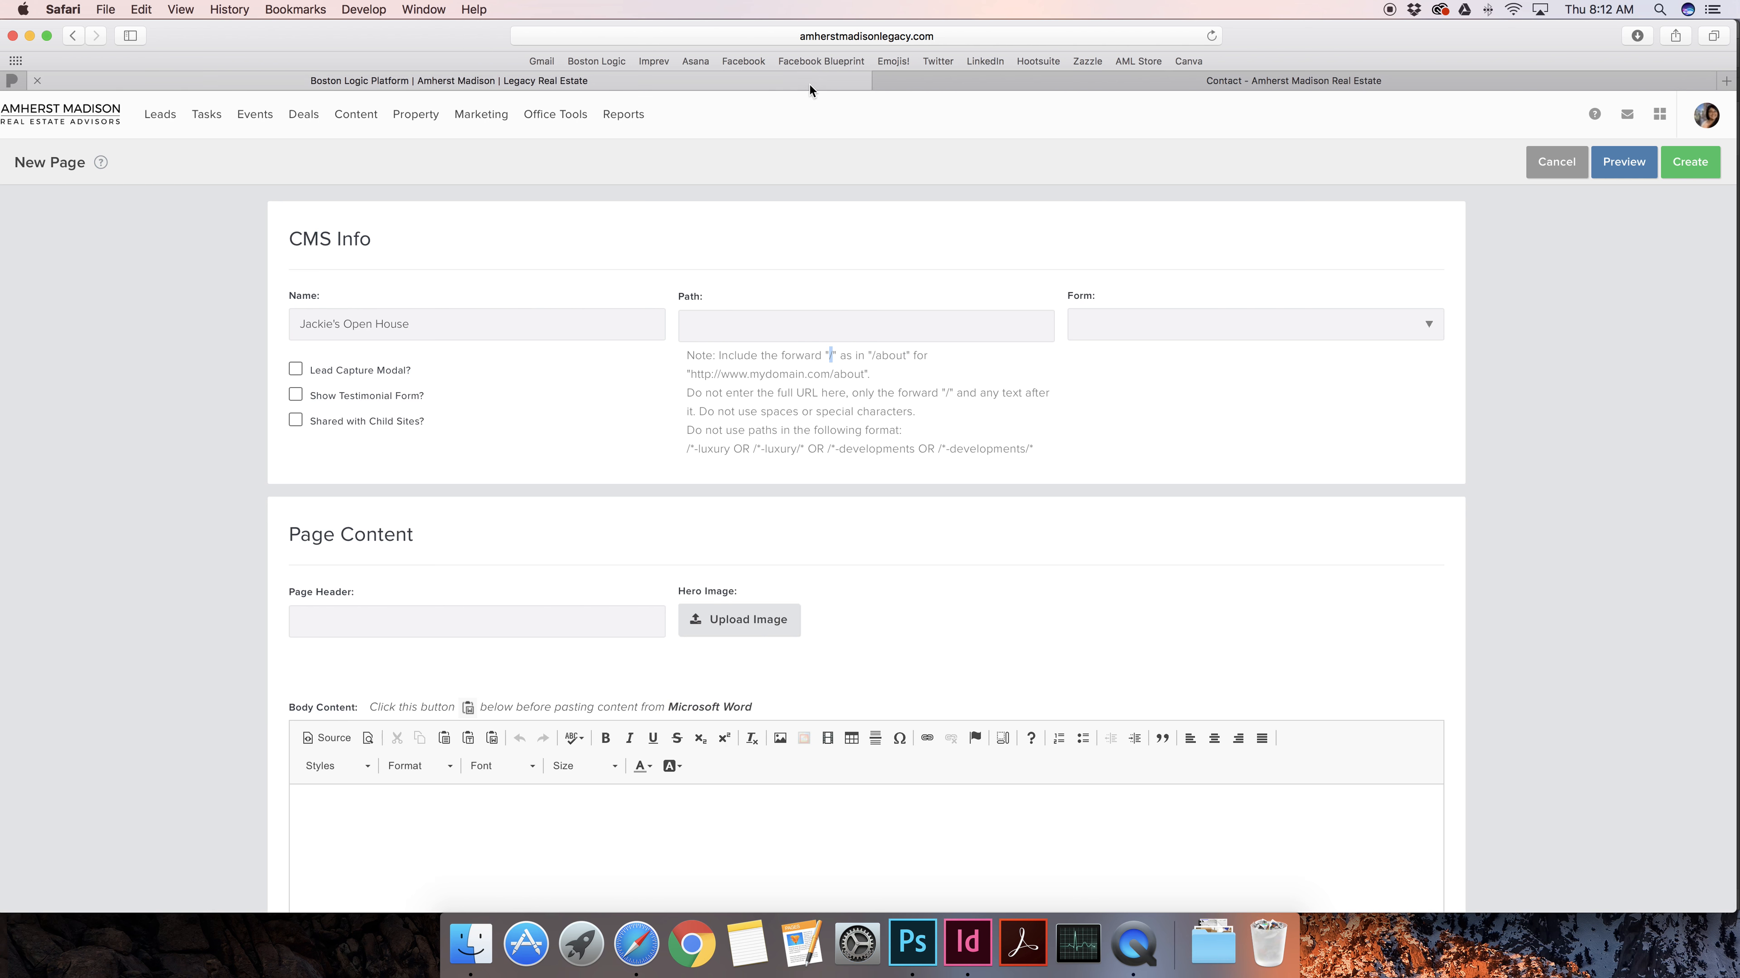
Enter the page path /openhouse, leaving it as /openhouse1
click(791, 328)
text(/openhouse1)
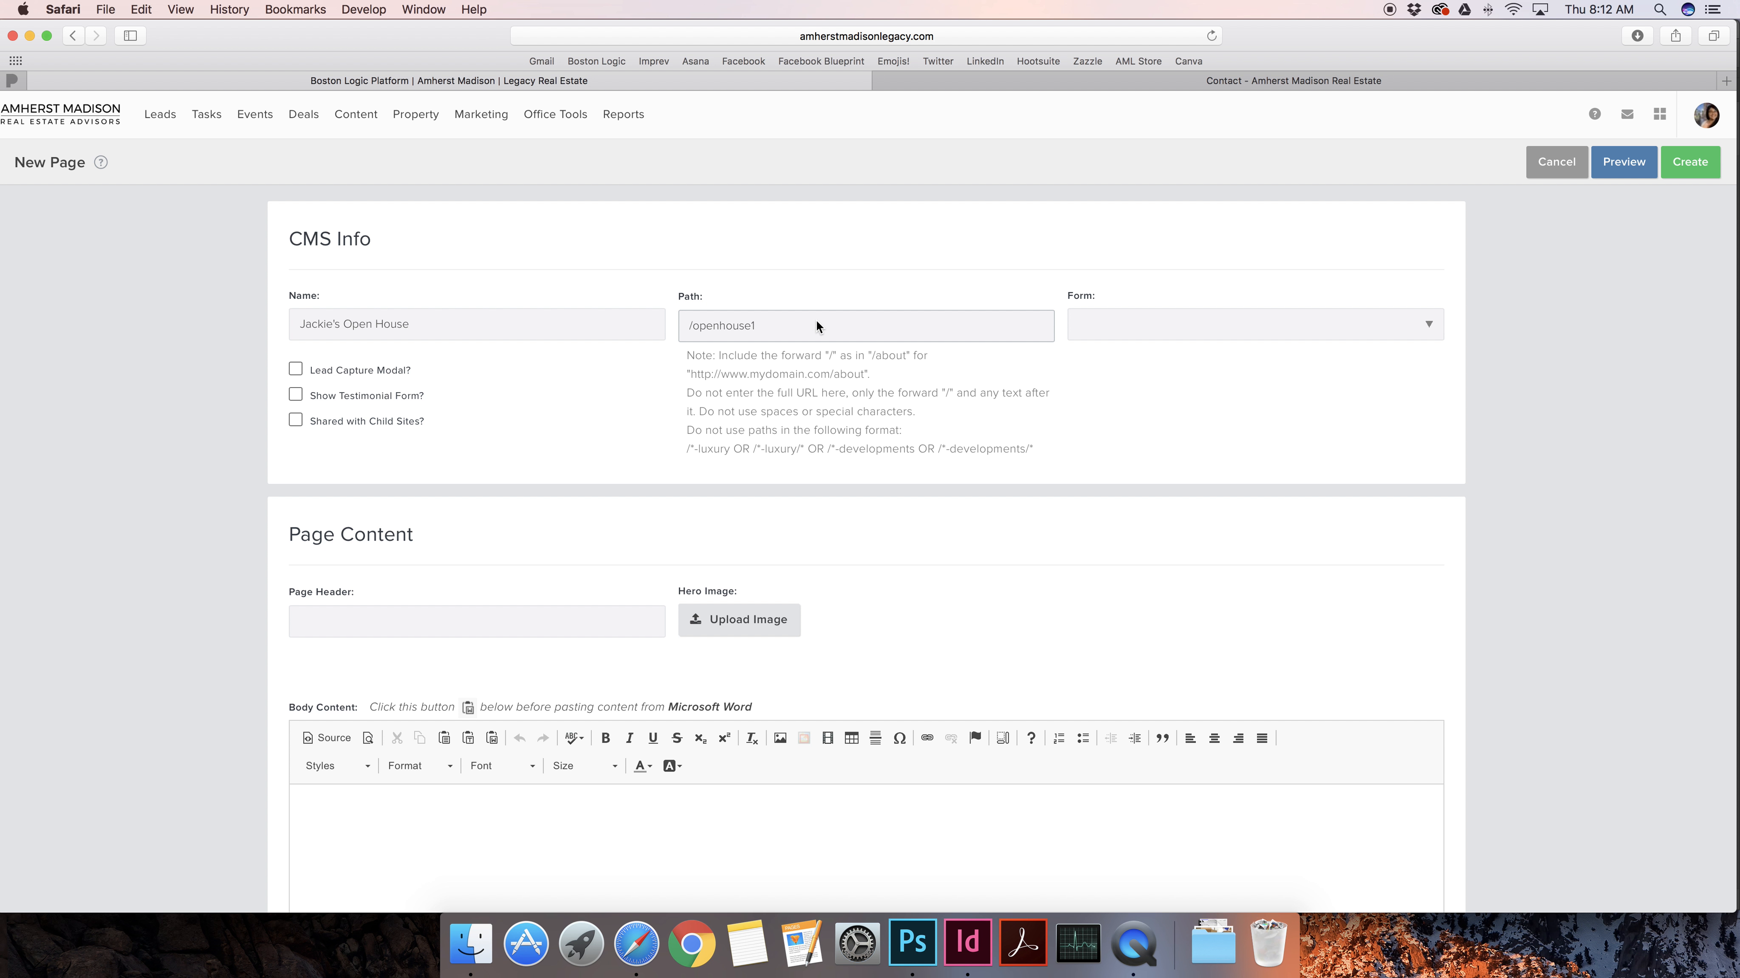
mouse_move(340, 122)
mouse_move(691, 327)
mouse_down()
mouse_move(752, 326)
mouse_move(687, 332)
mouse_up()
click(767, 325)
Attach the Open House Sign In form to the page in CMS Info
click(1187, 320)
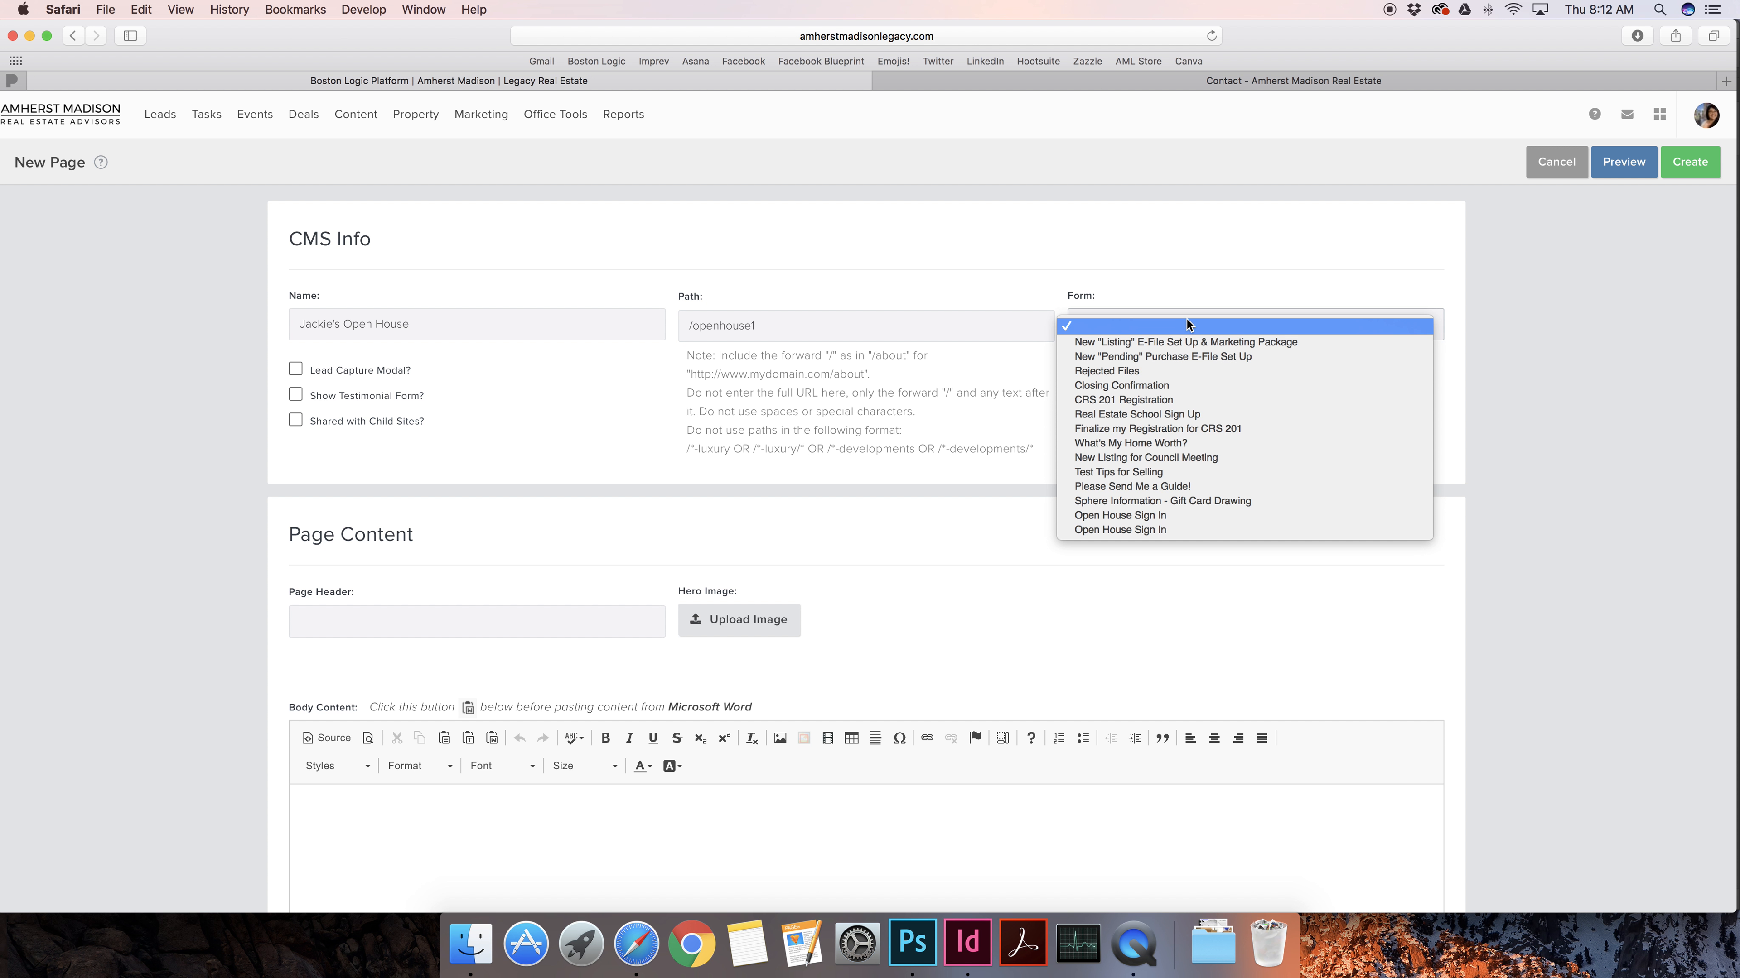
click(1162, 515)
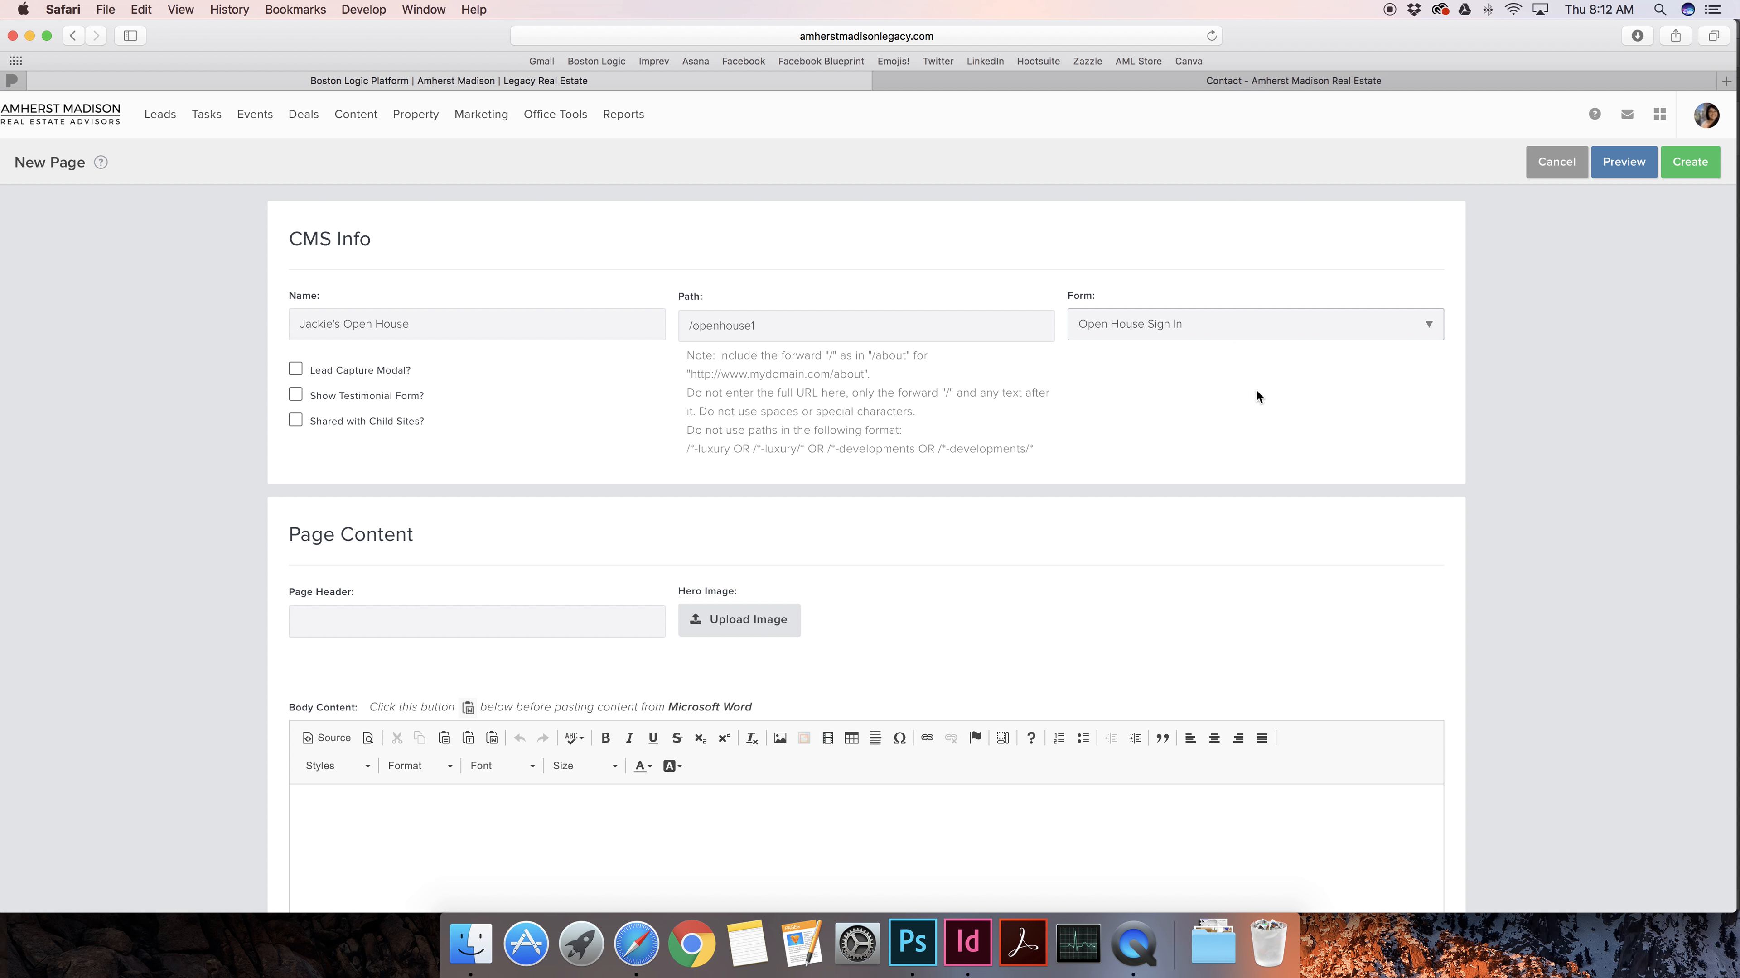
scroll(1292, 431, down, 1)
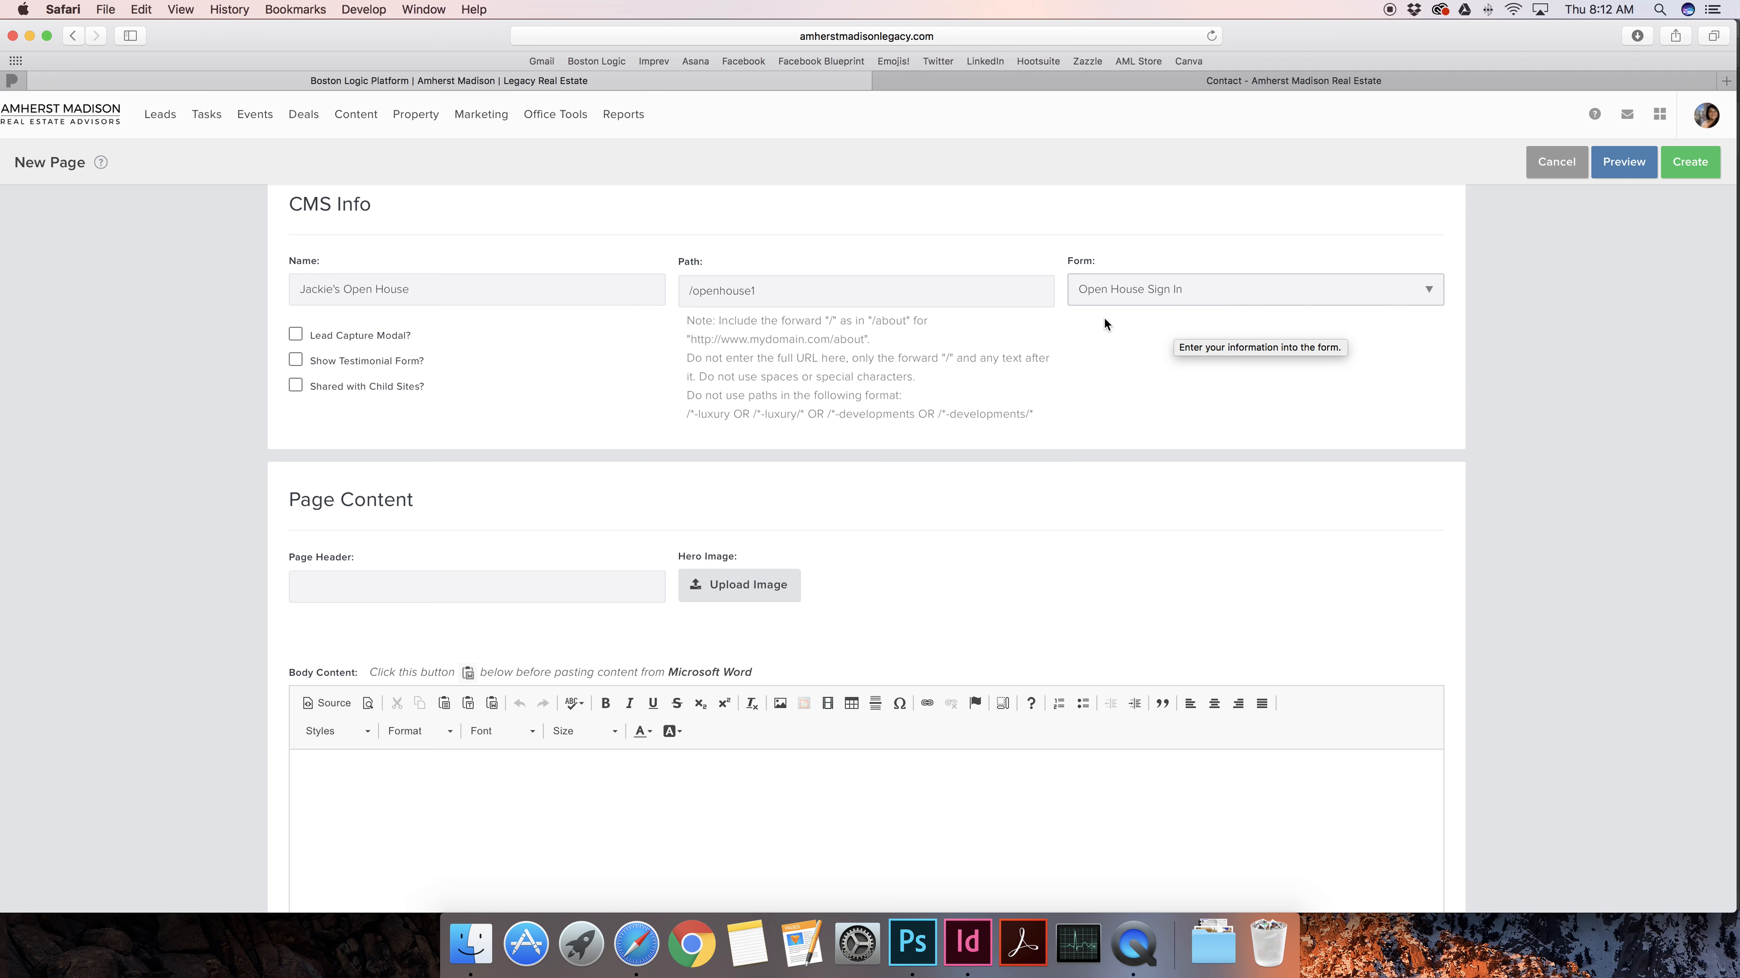
scroll(1103, 316, up, 1)
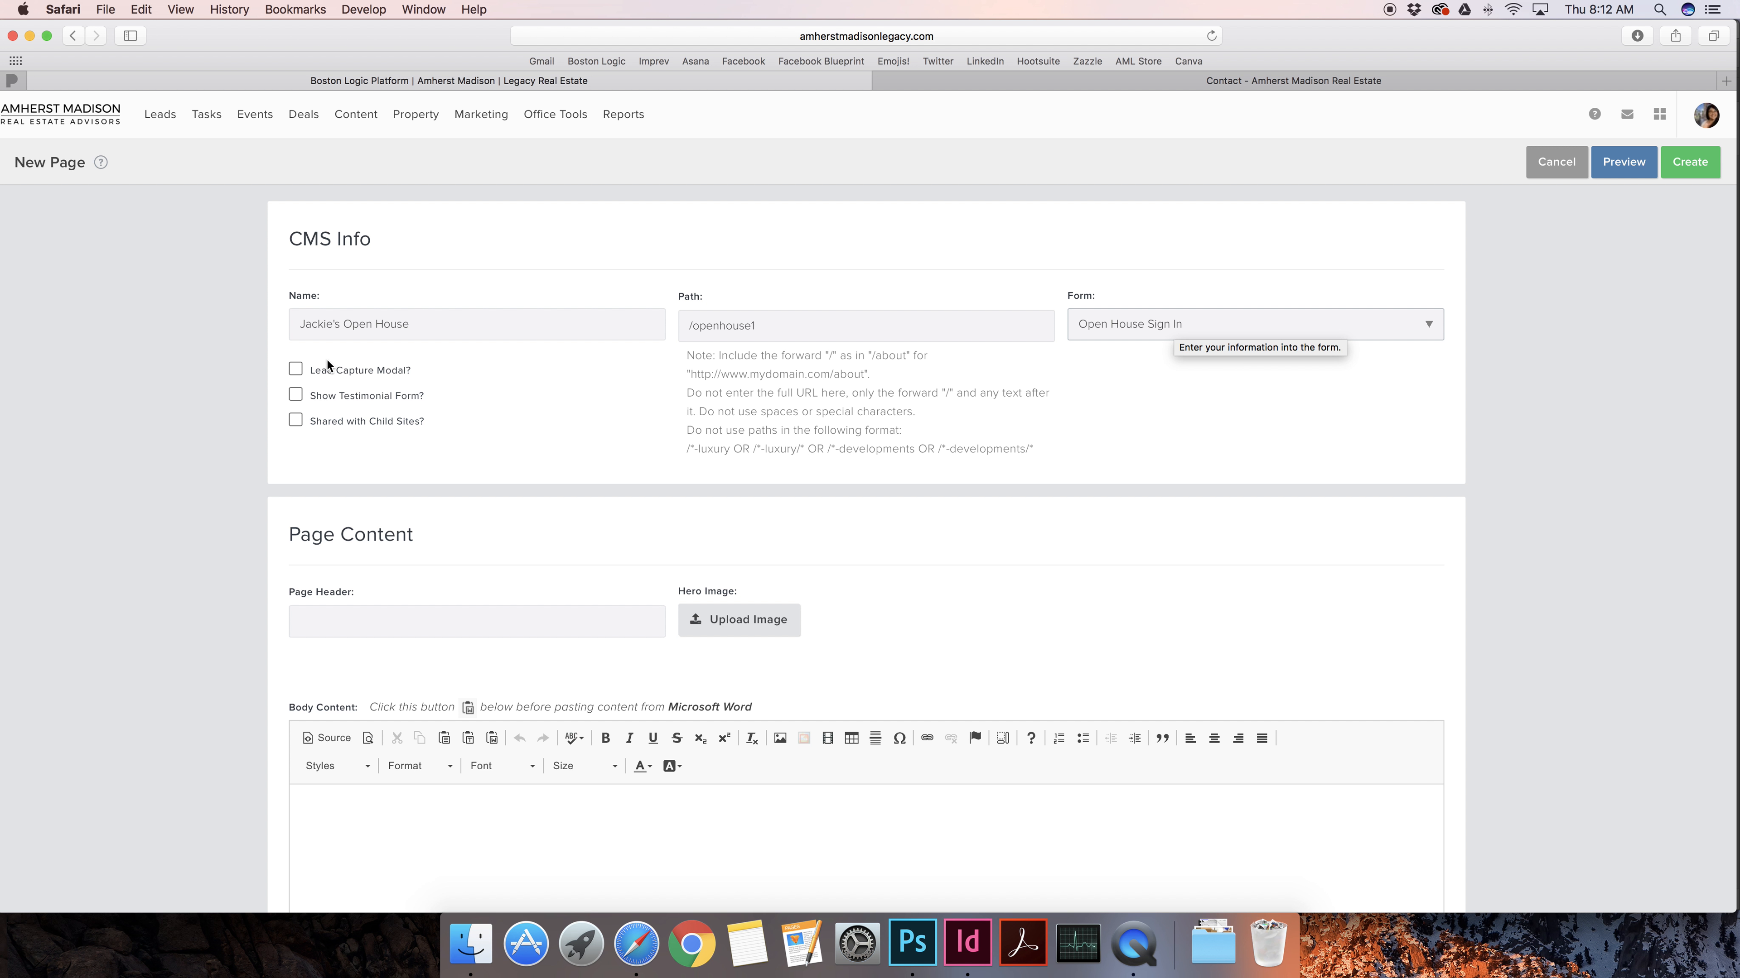
scroll(905, 430, down, 6)
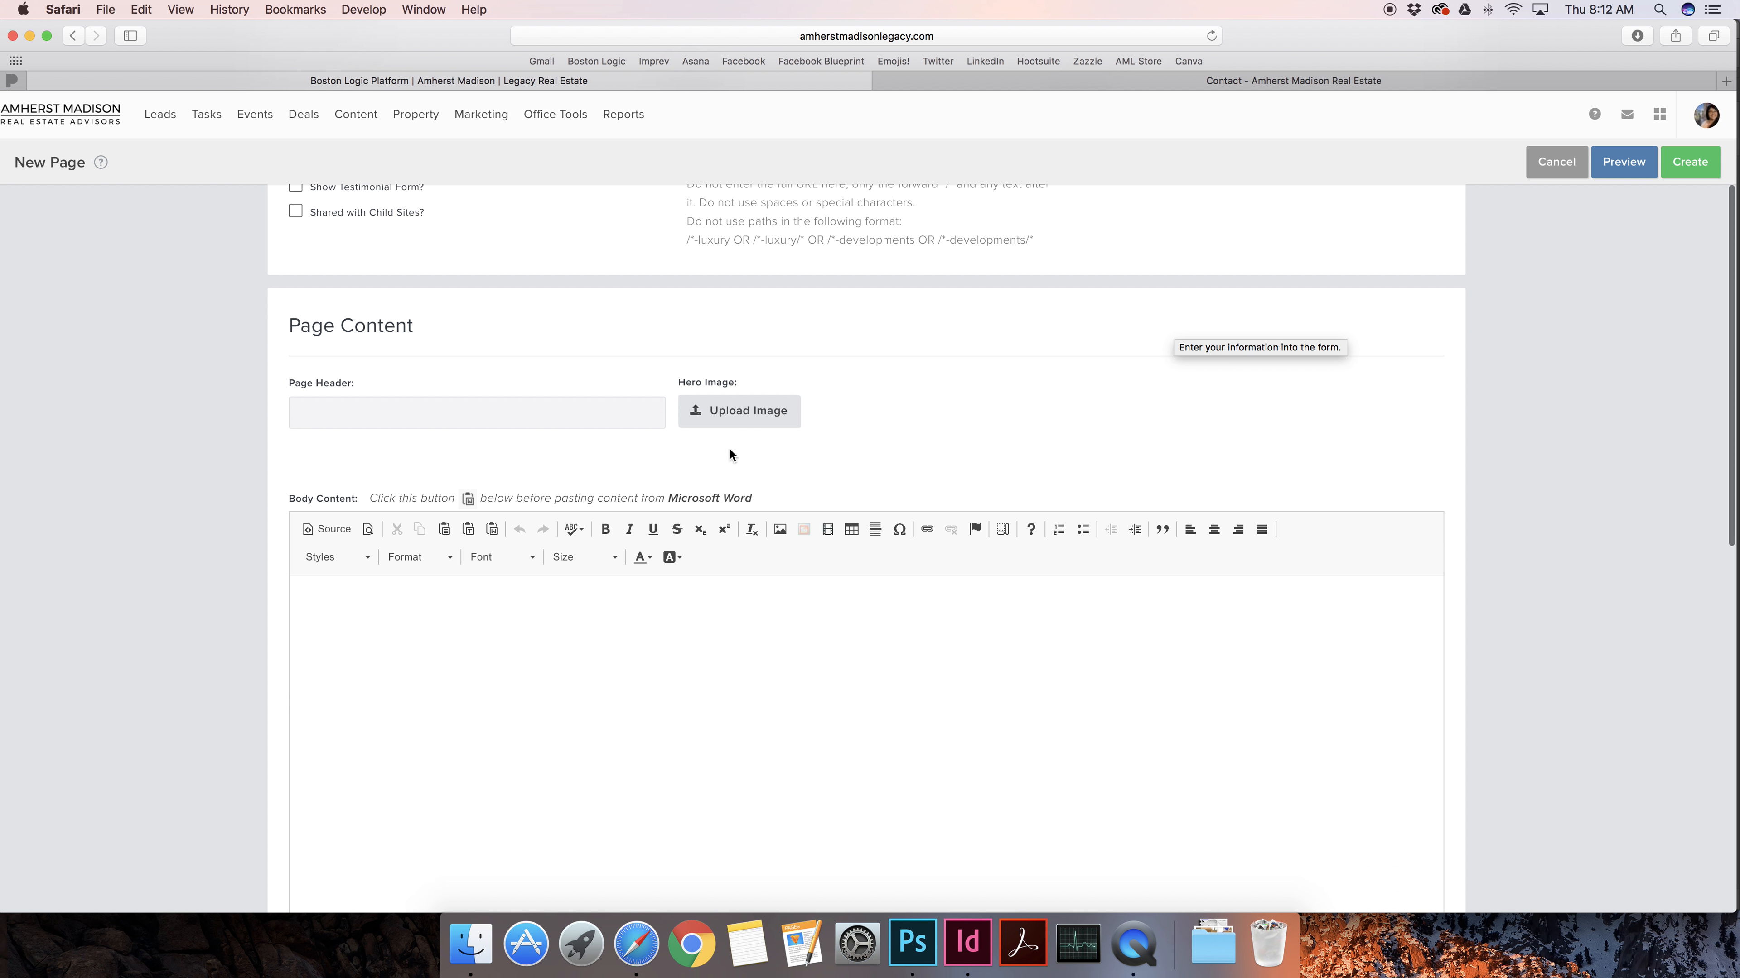
Browse the Amherst Madison site's Communities and Market Research pages, then return to the Boston Logic tab
click(1306, 81)
click(34, 147)
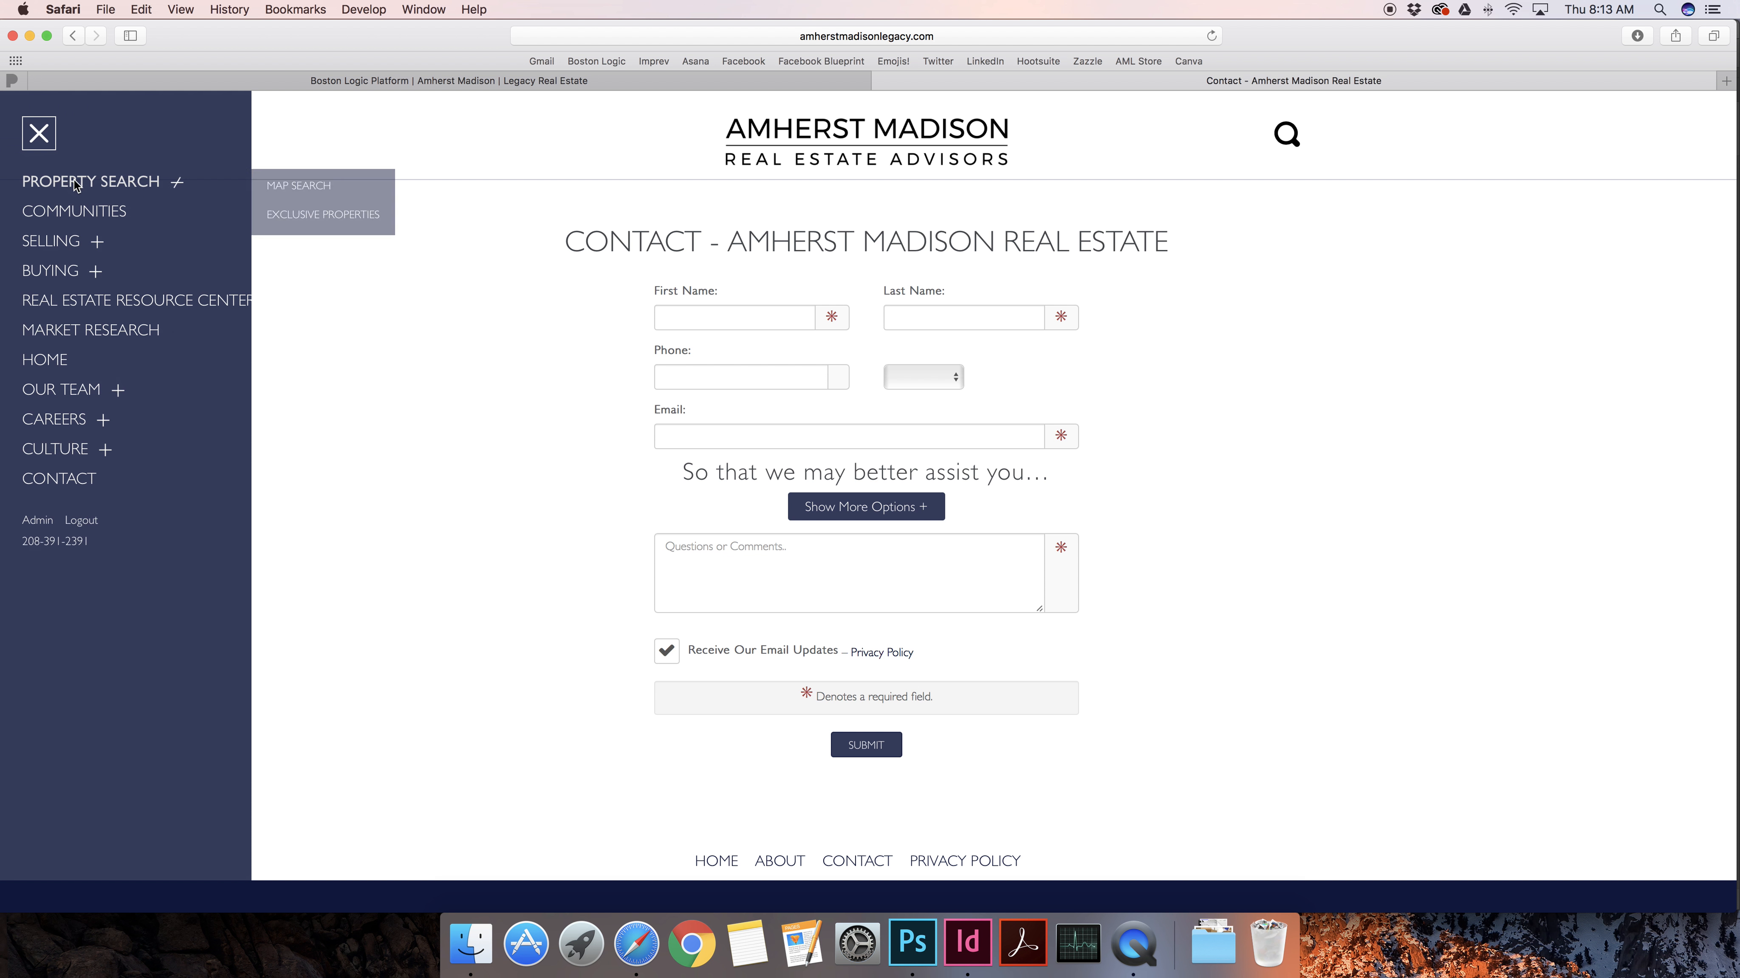
click(79, 214)
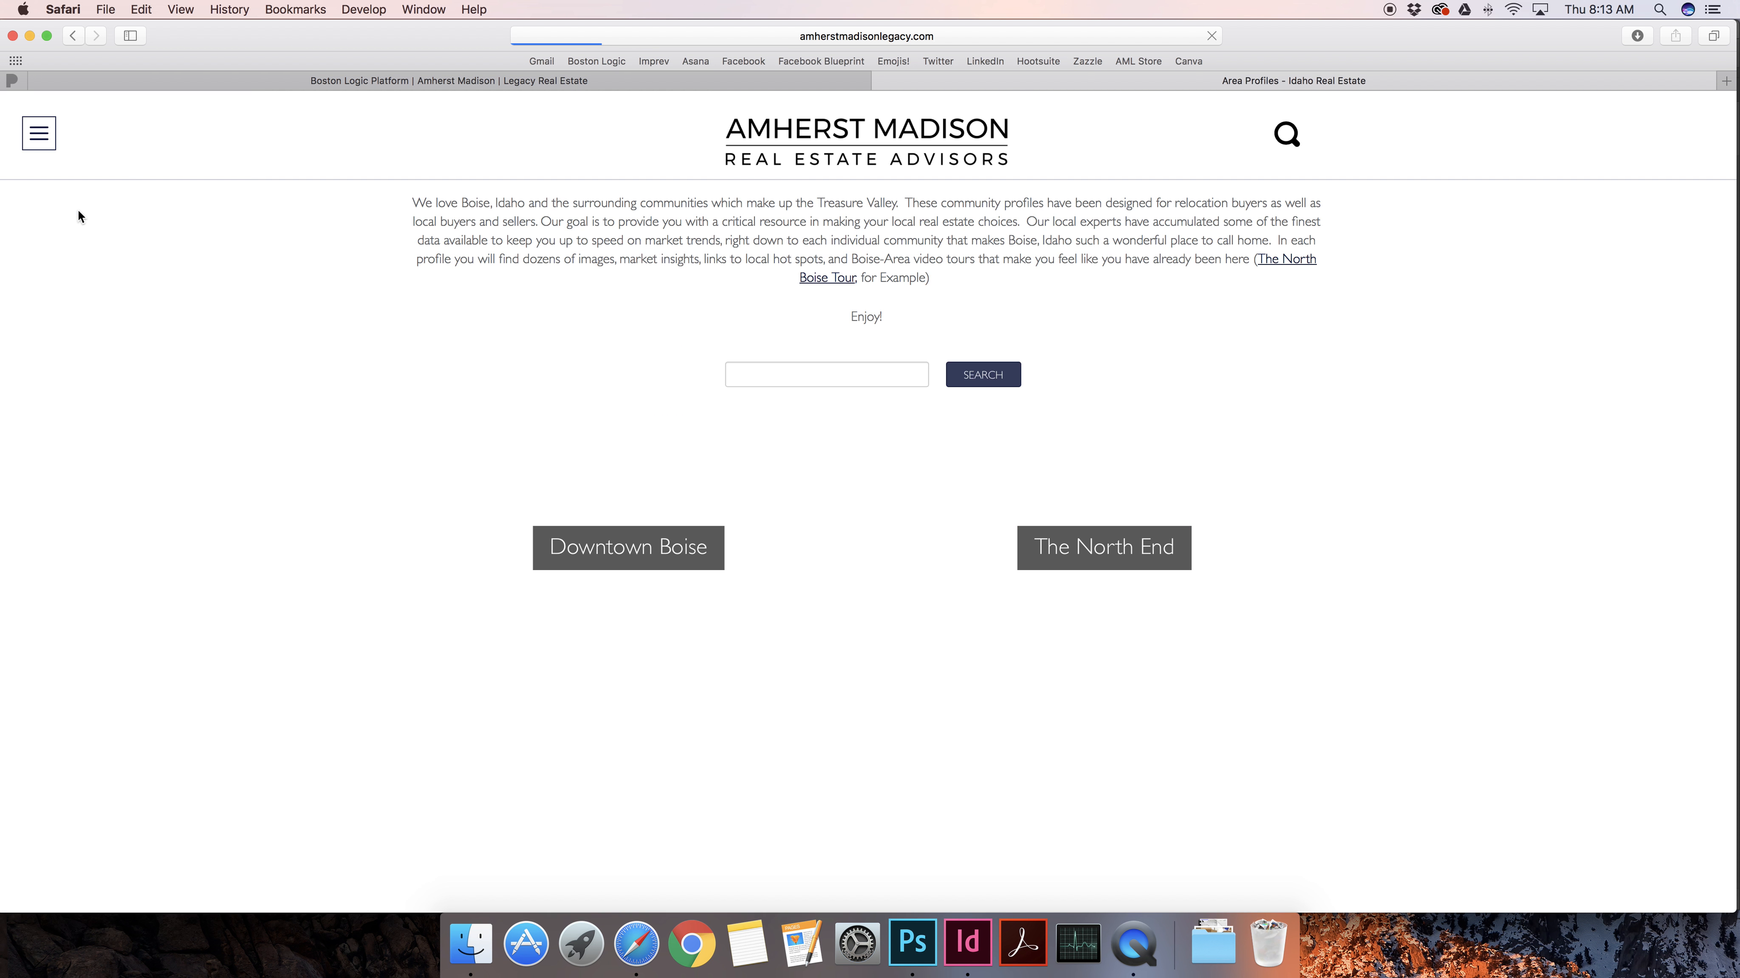
click(34, 135)
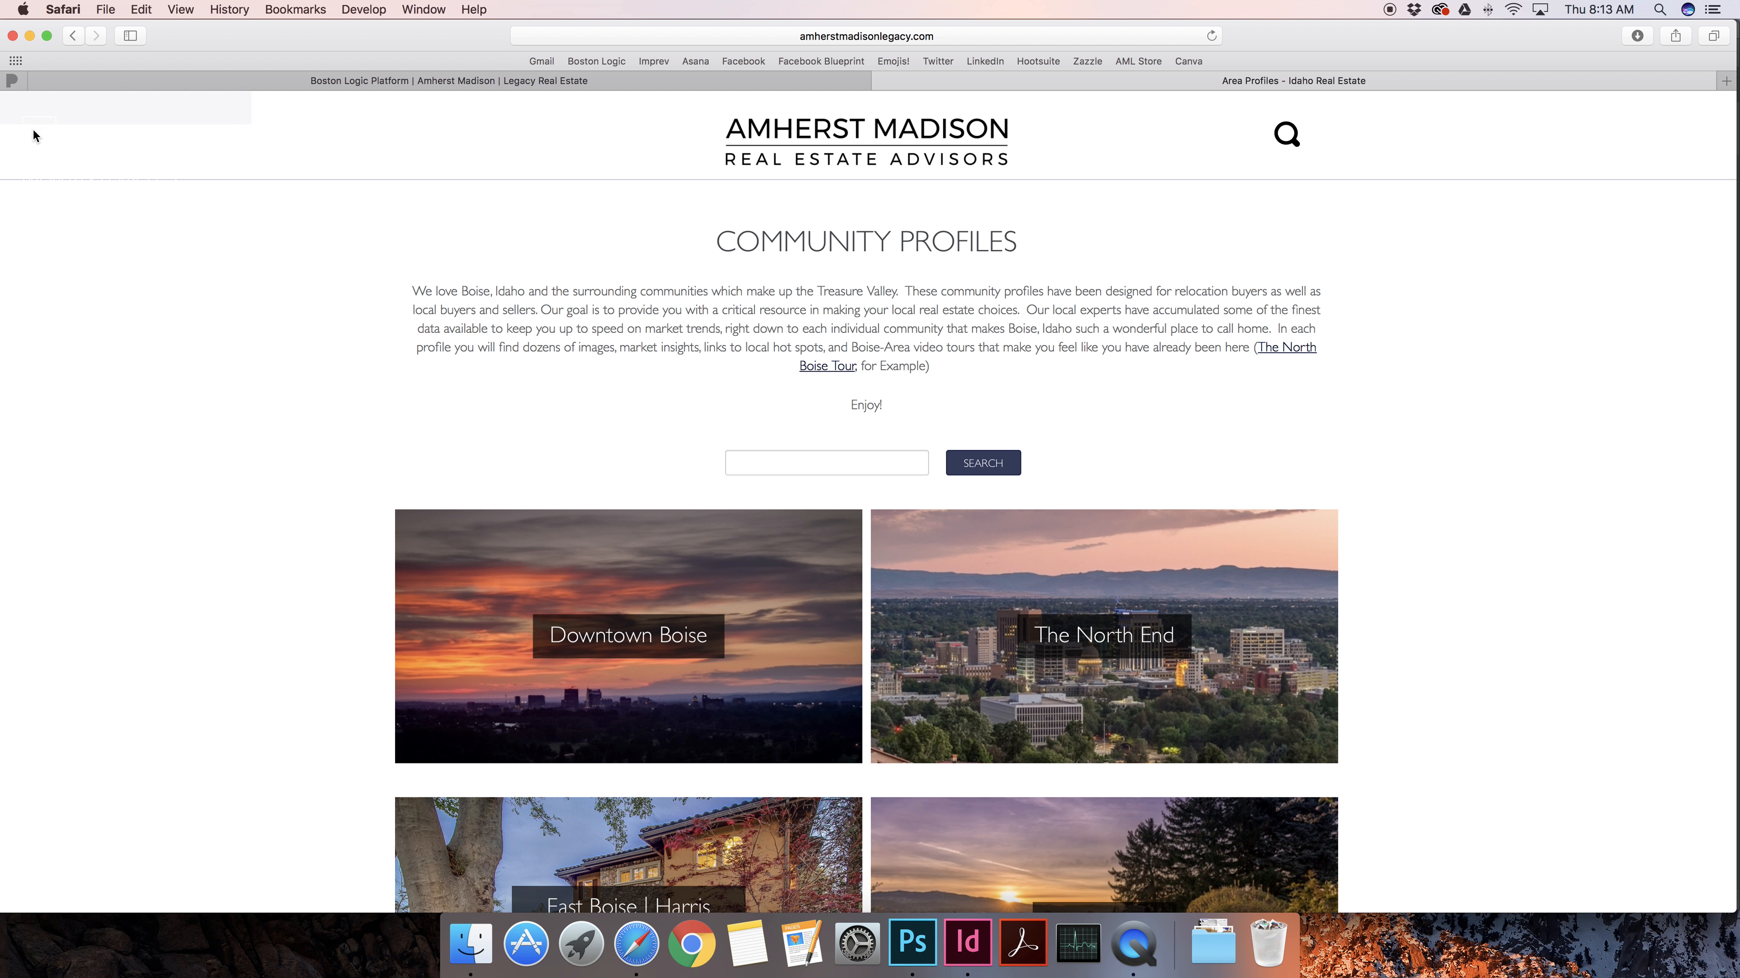
click(74, 332)
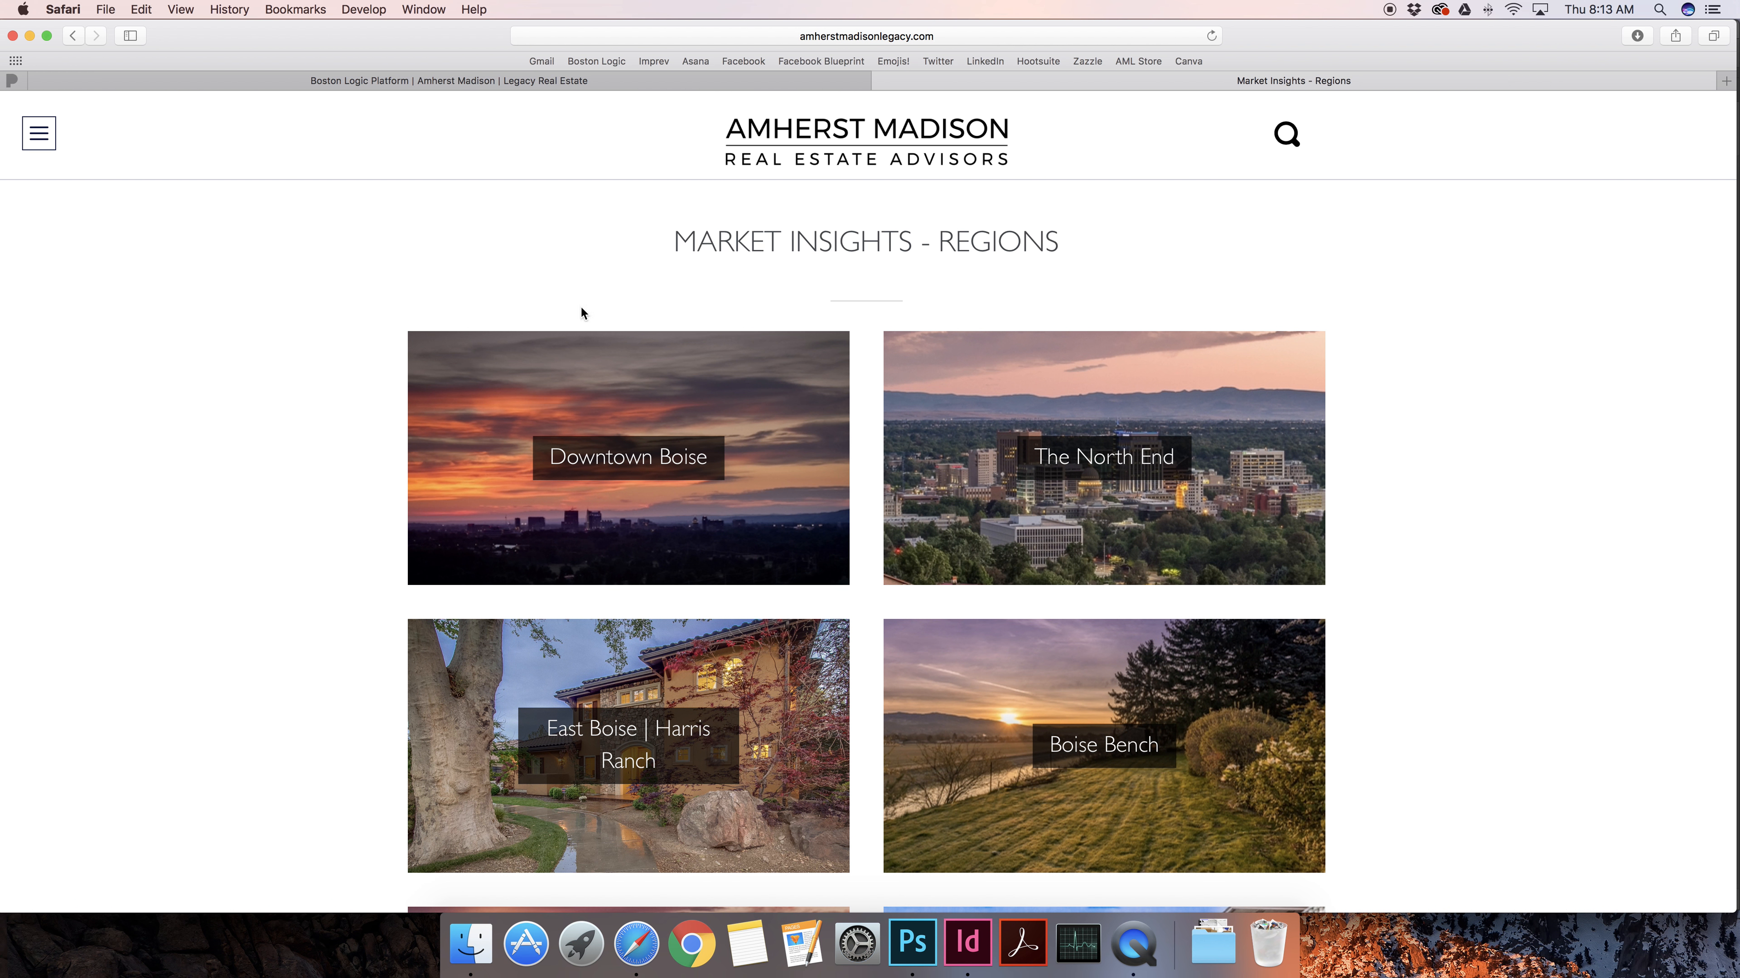
click(721, 82)
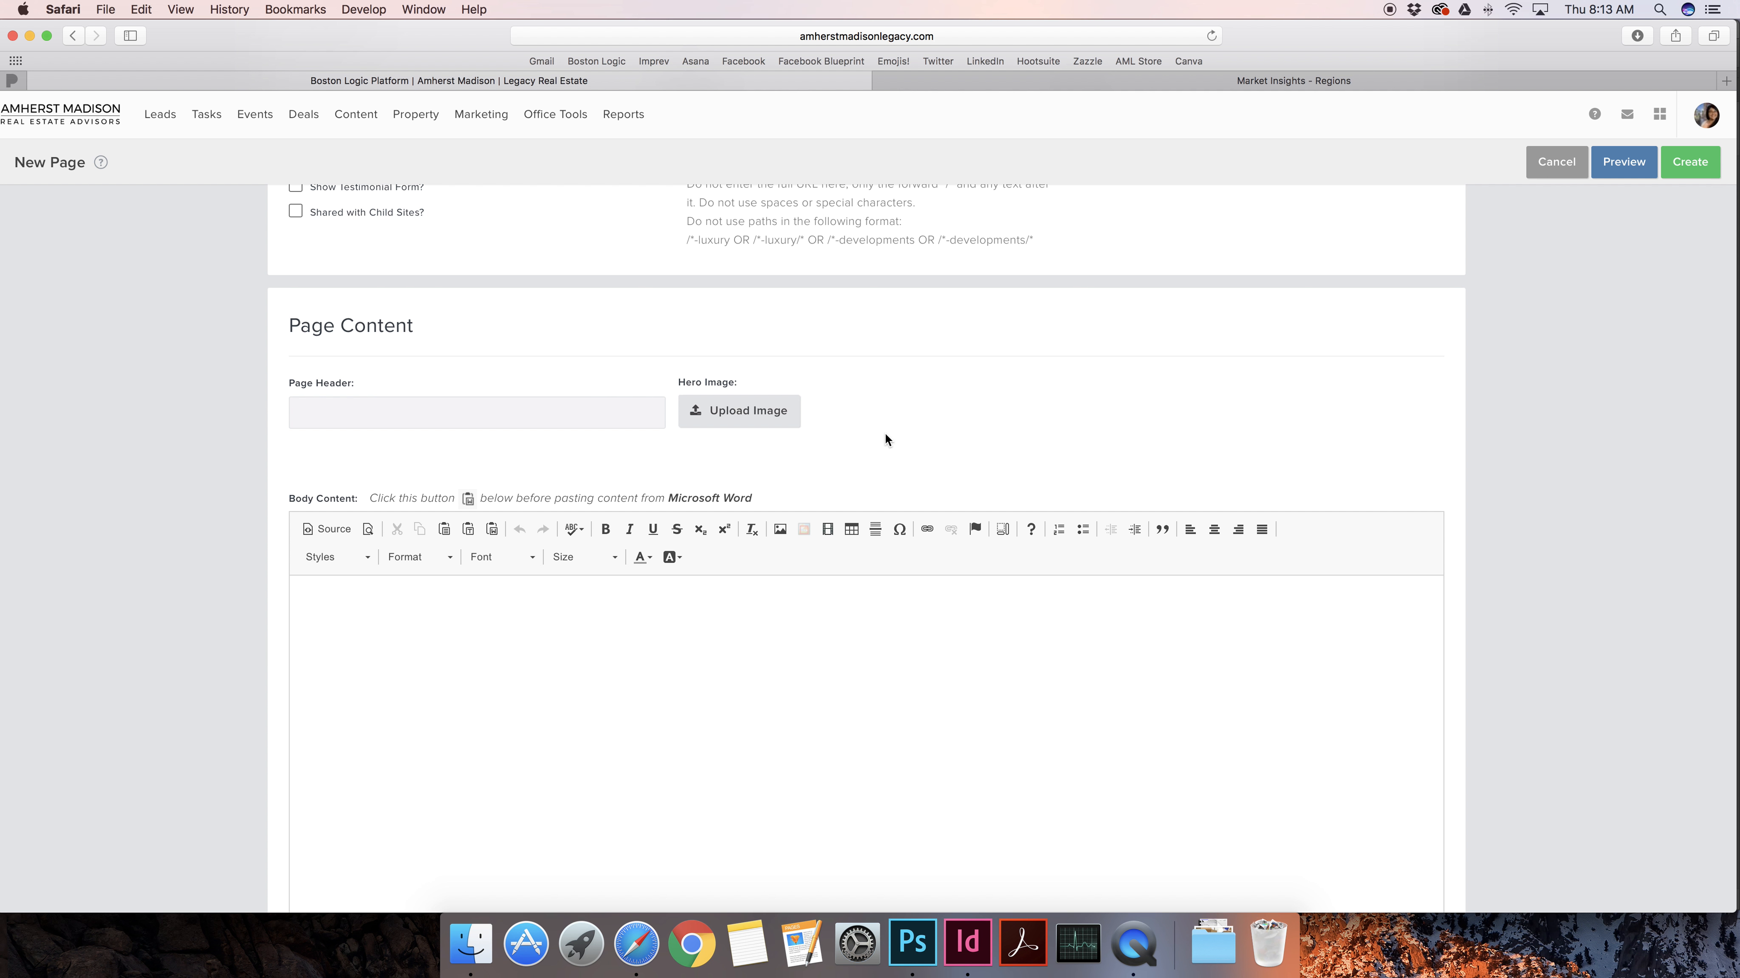
Add a centred Heading 2 line 'Welcome to the Open House! Have a great day!' with a new paragraph below
scroll(893, 426, down, 3)
click(870, 543)
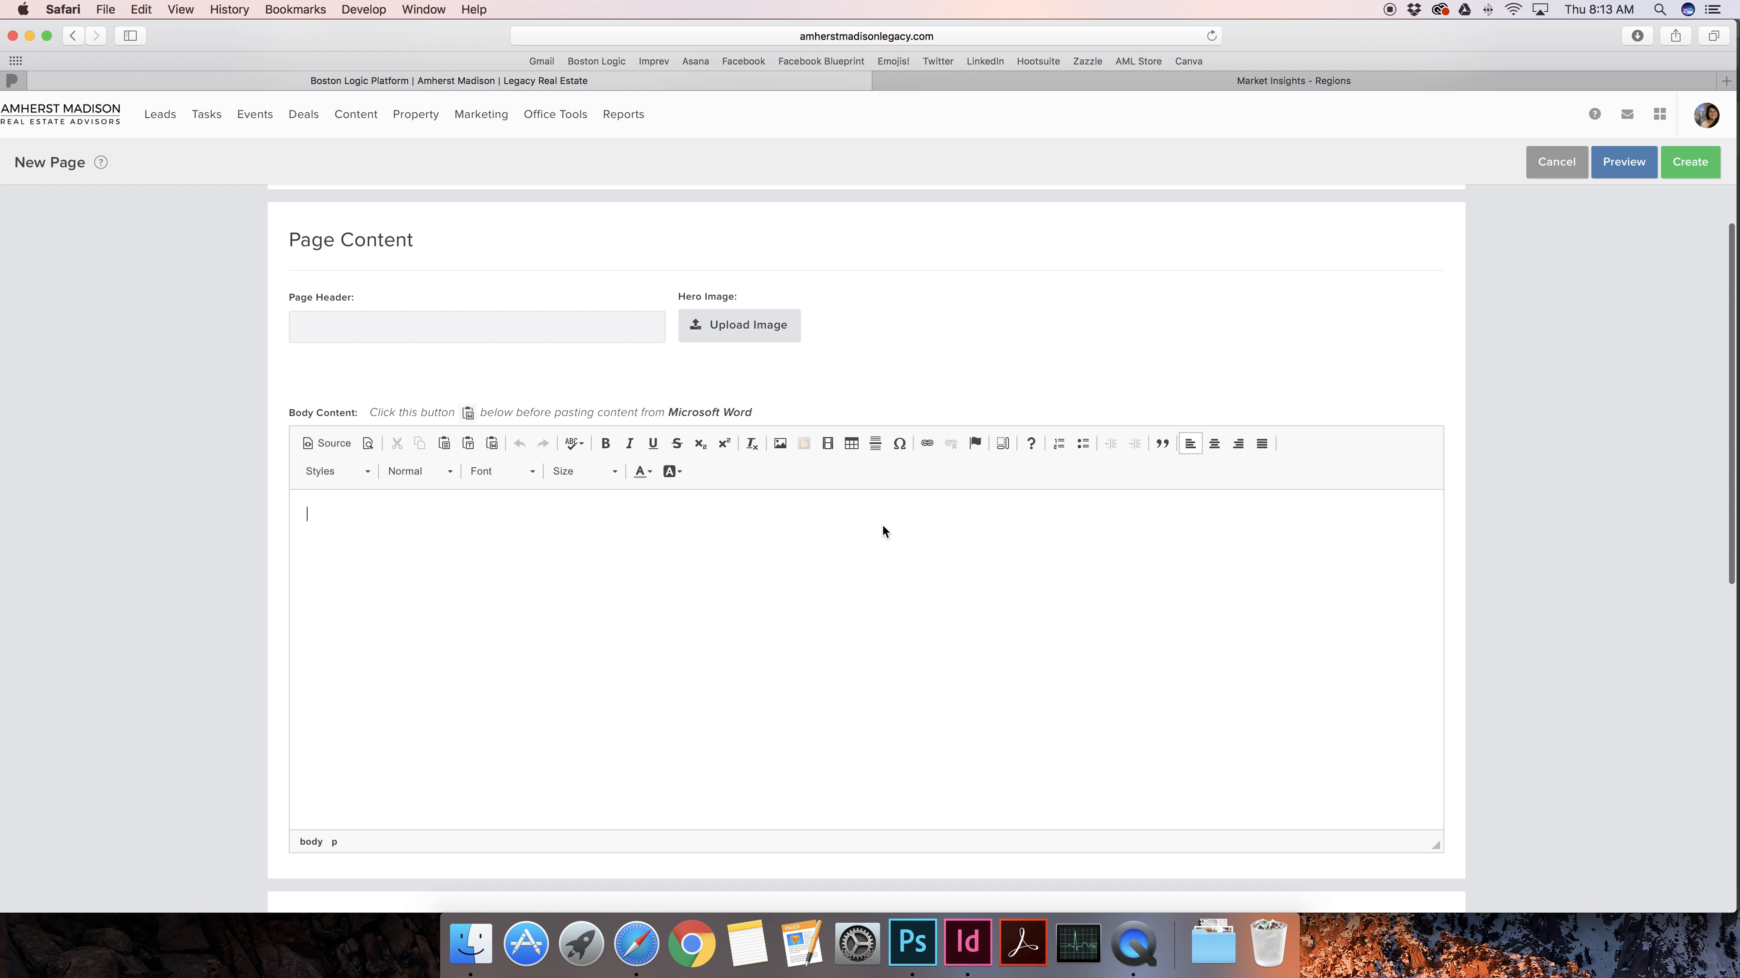
click(1219, 445)
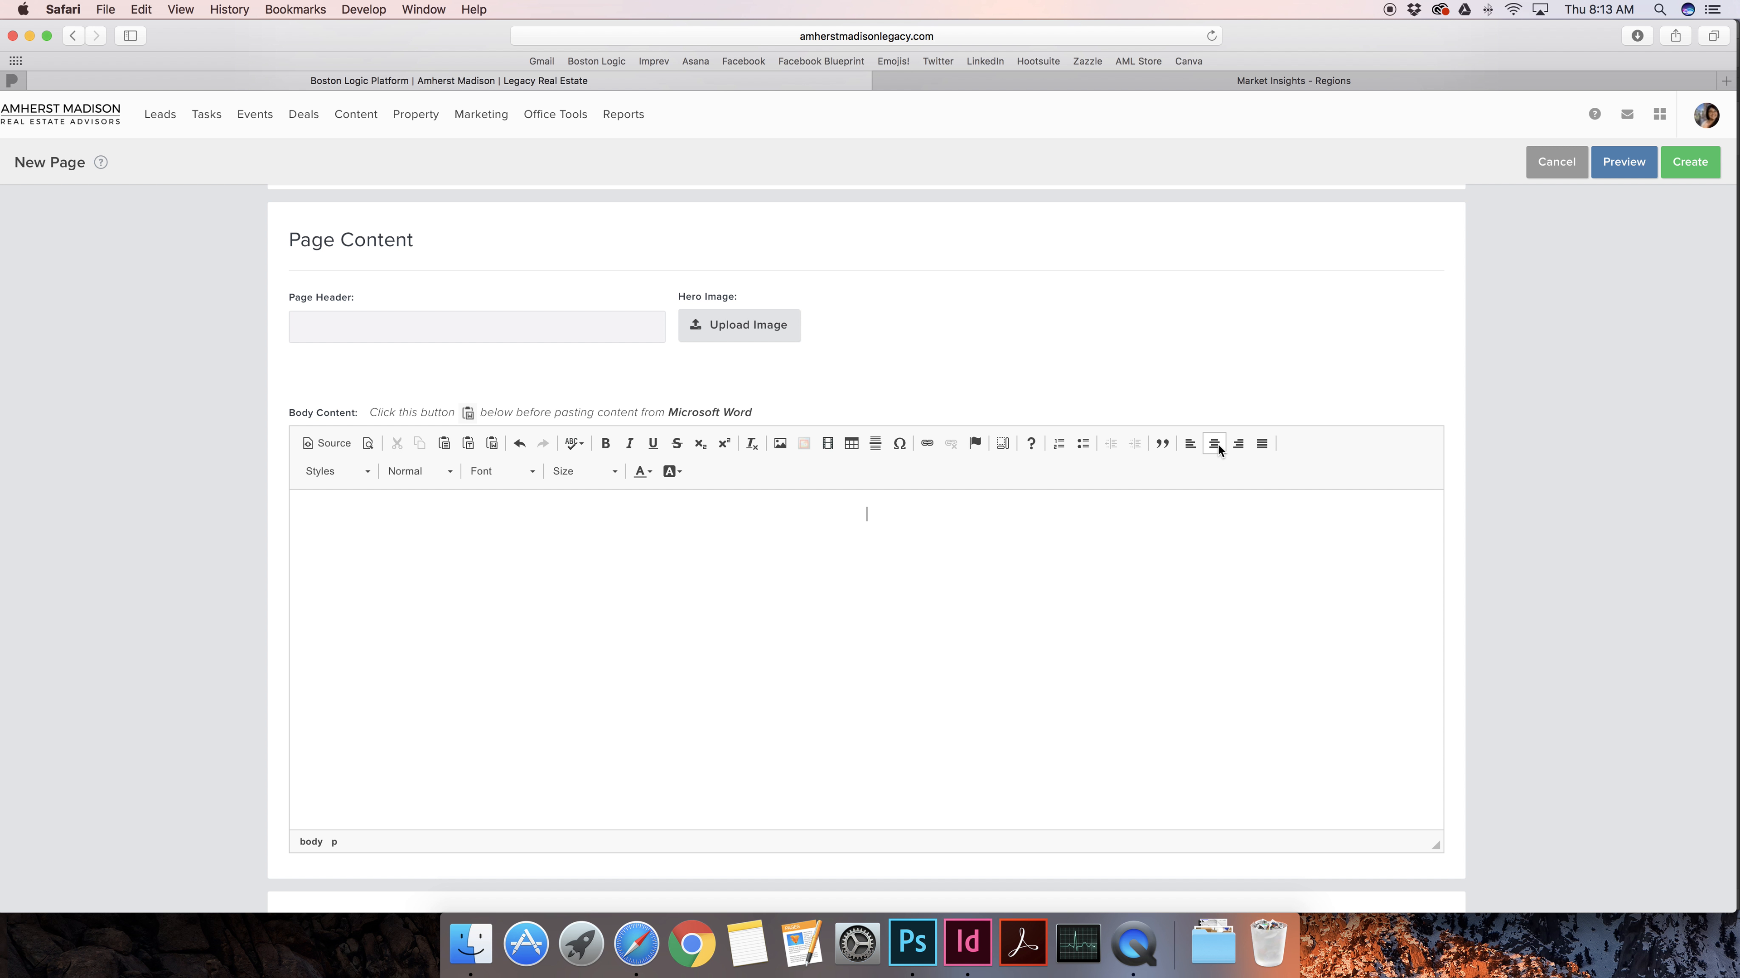
text(Welcome to the Open House! Have a great day!)
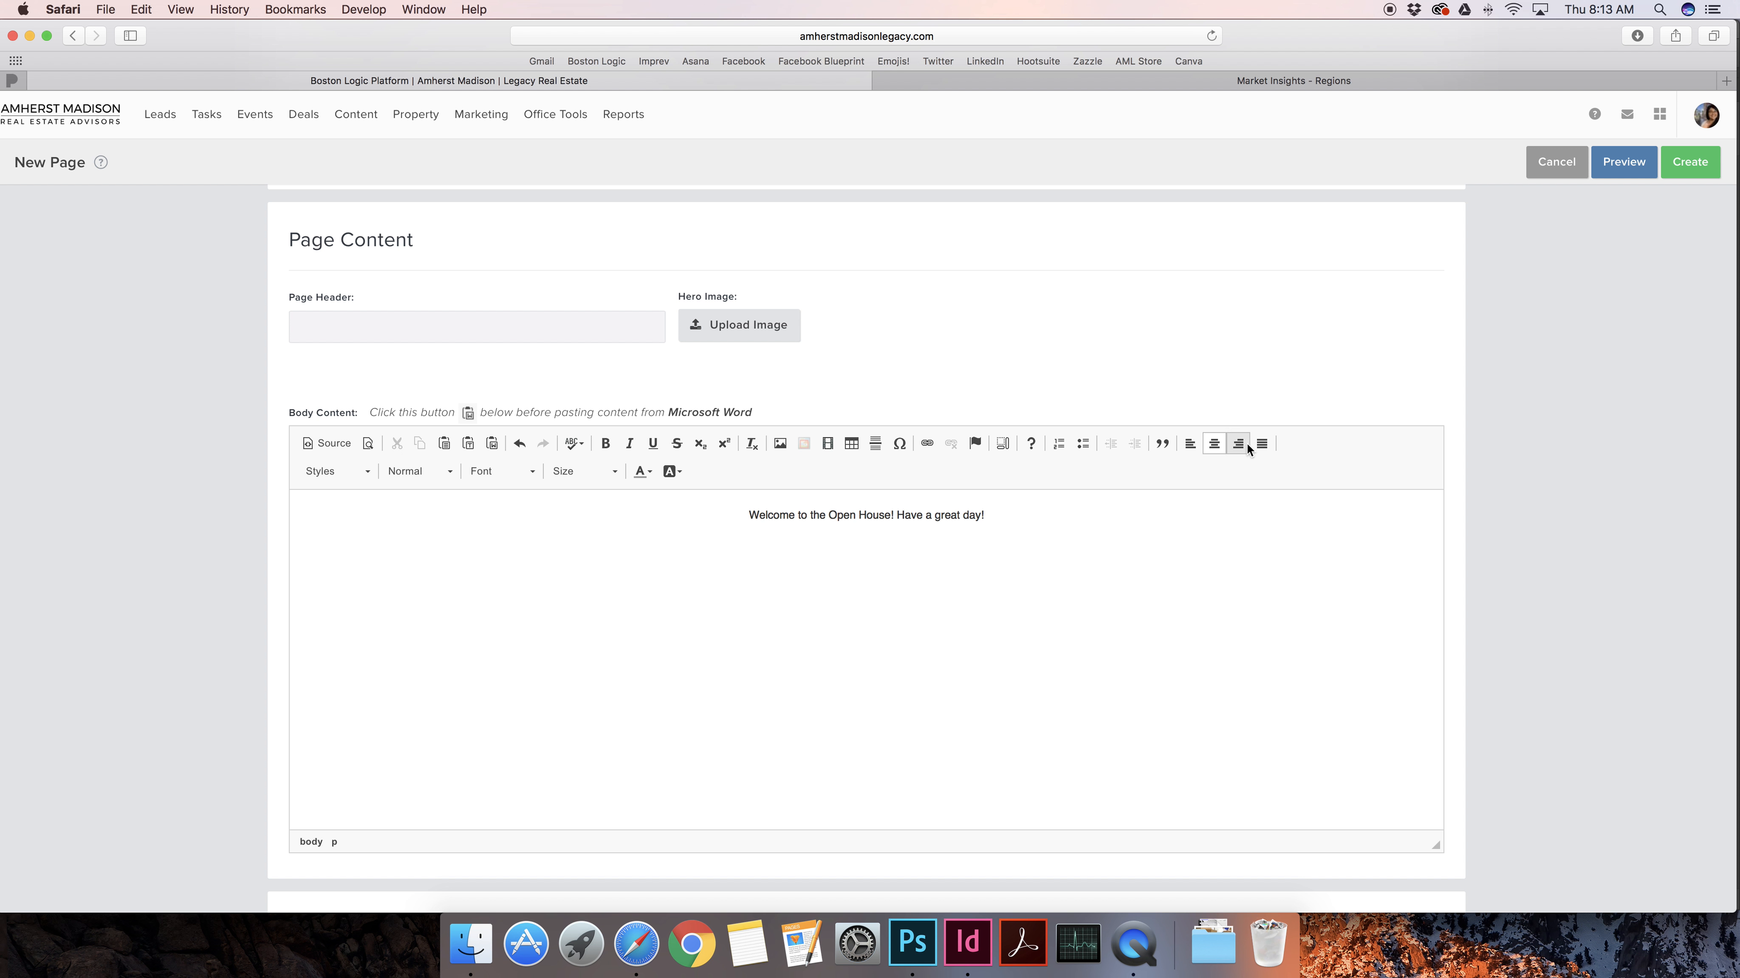
drag(748, 516, 998, 517)
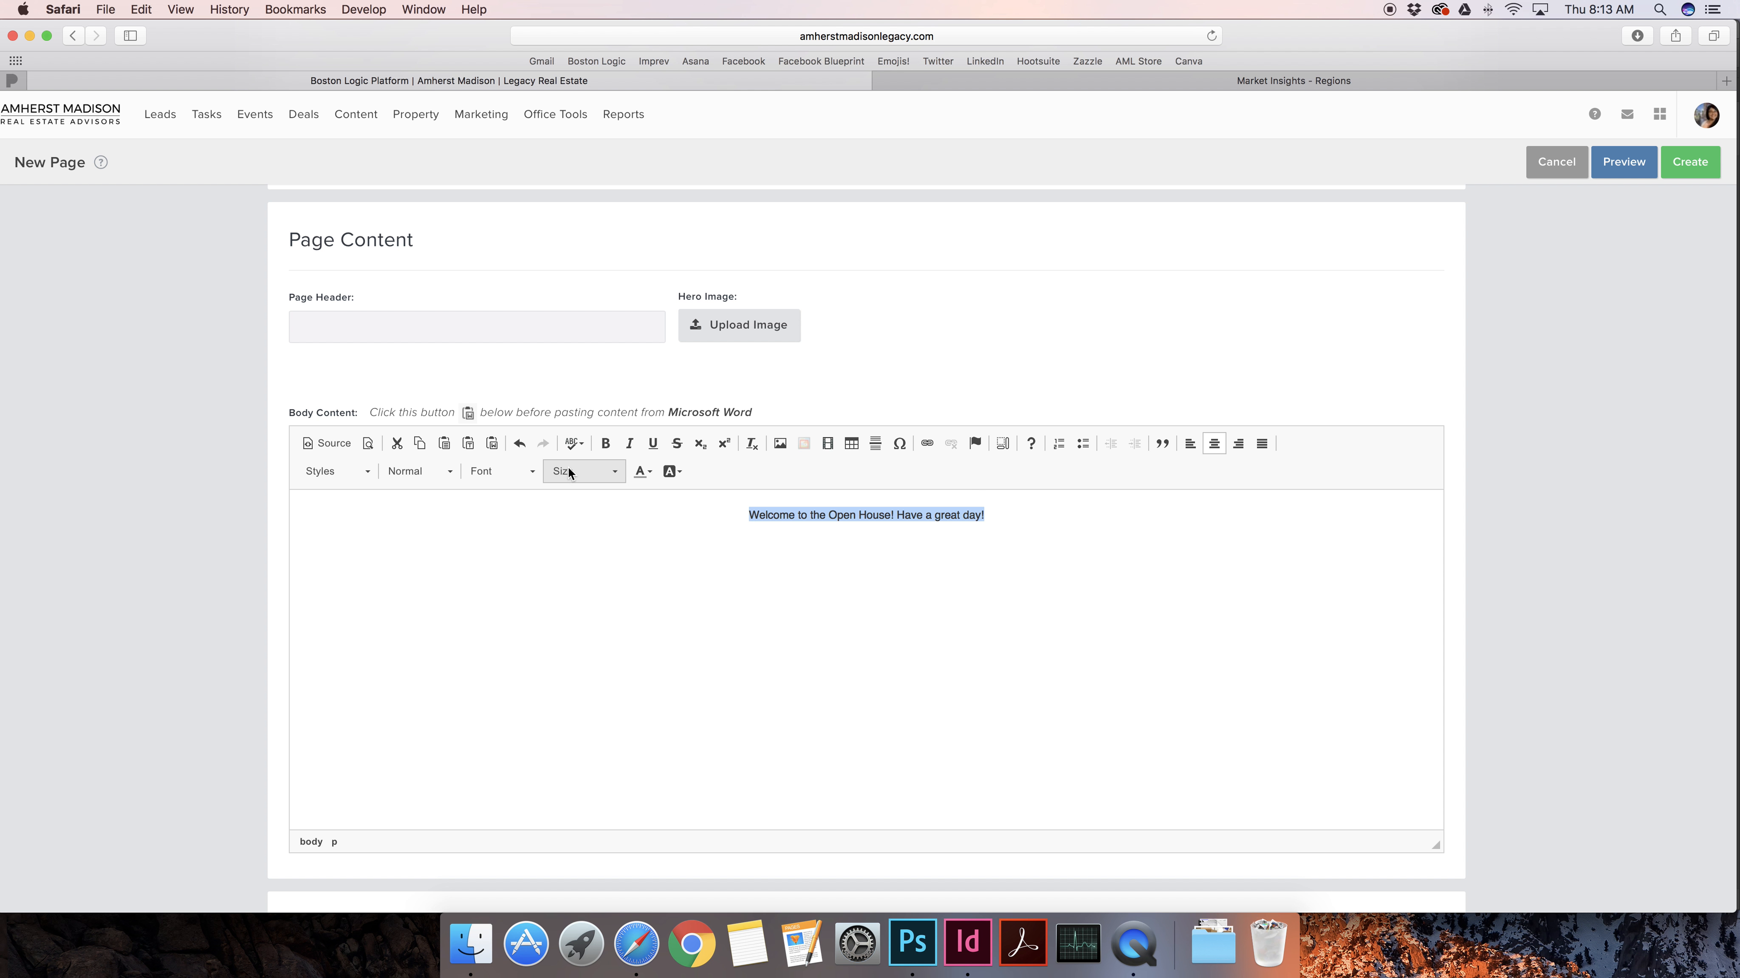
click(436, 472)
click(439, 567)
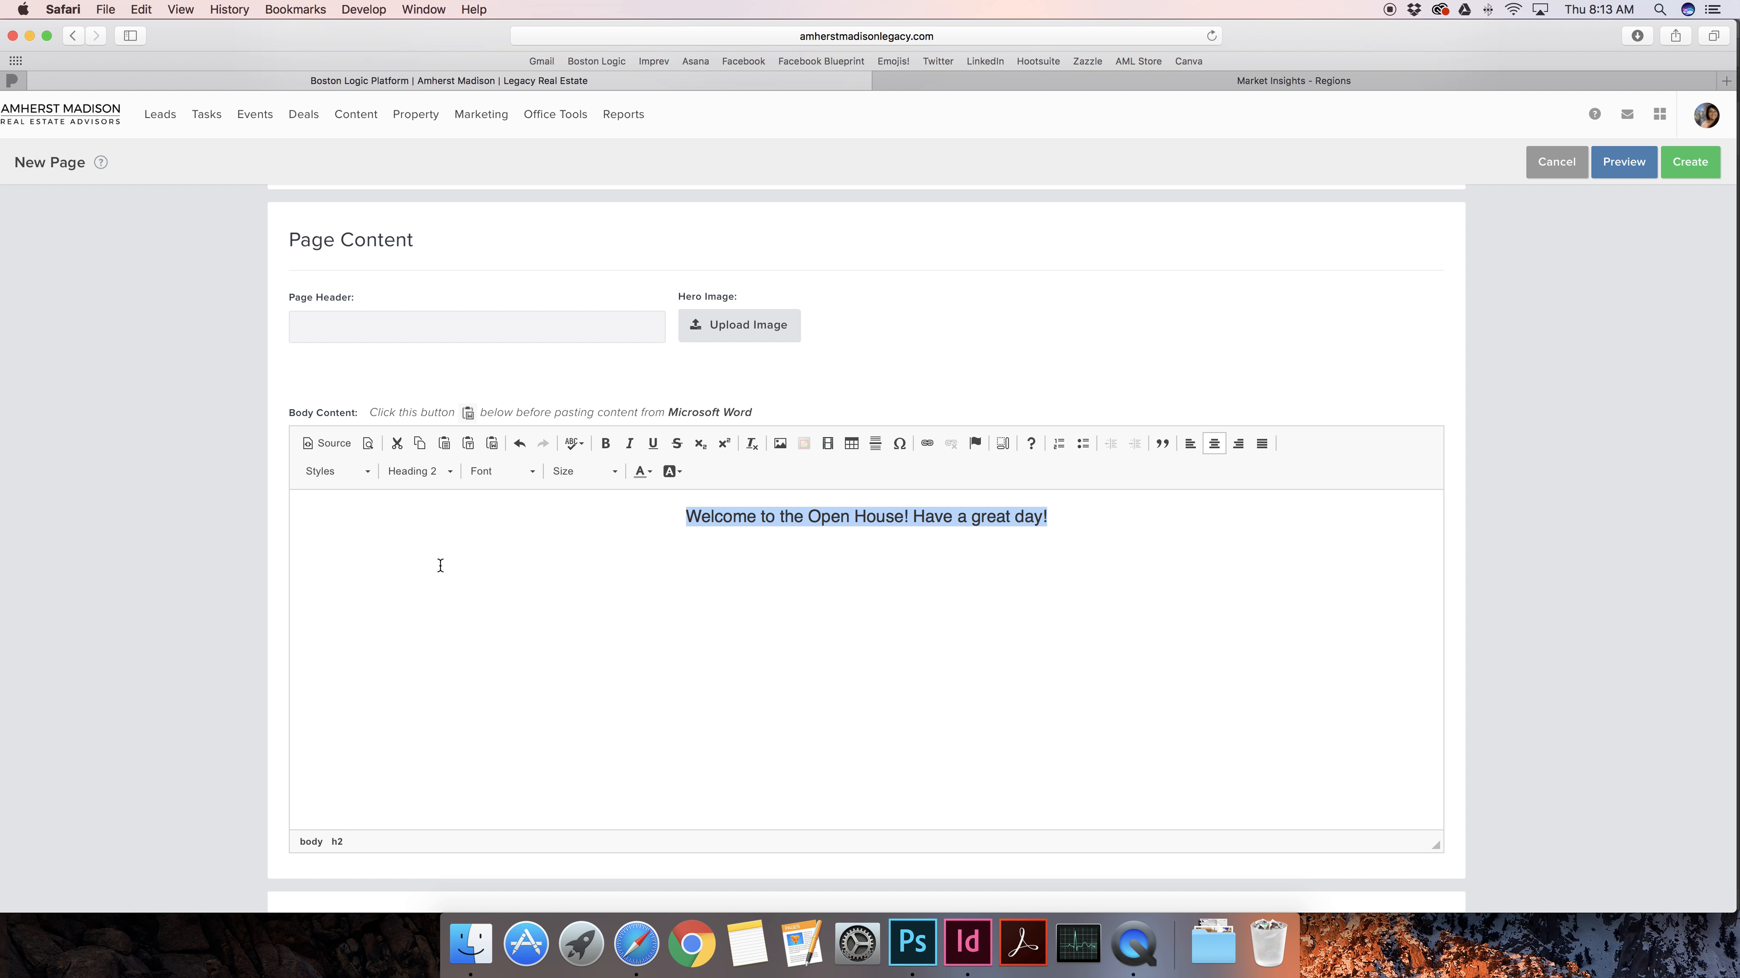
click(1084, 522)
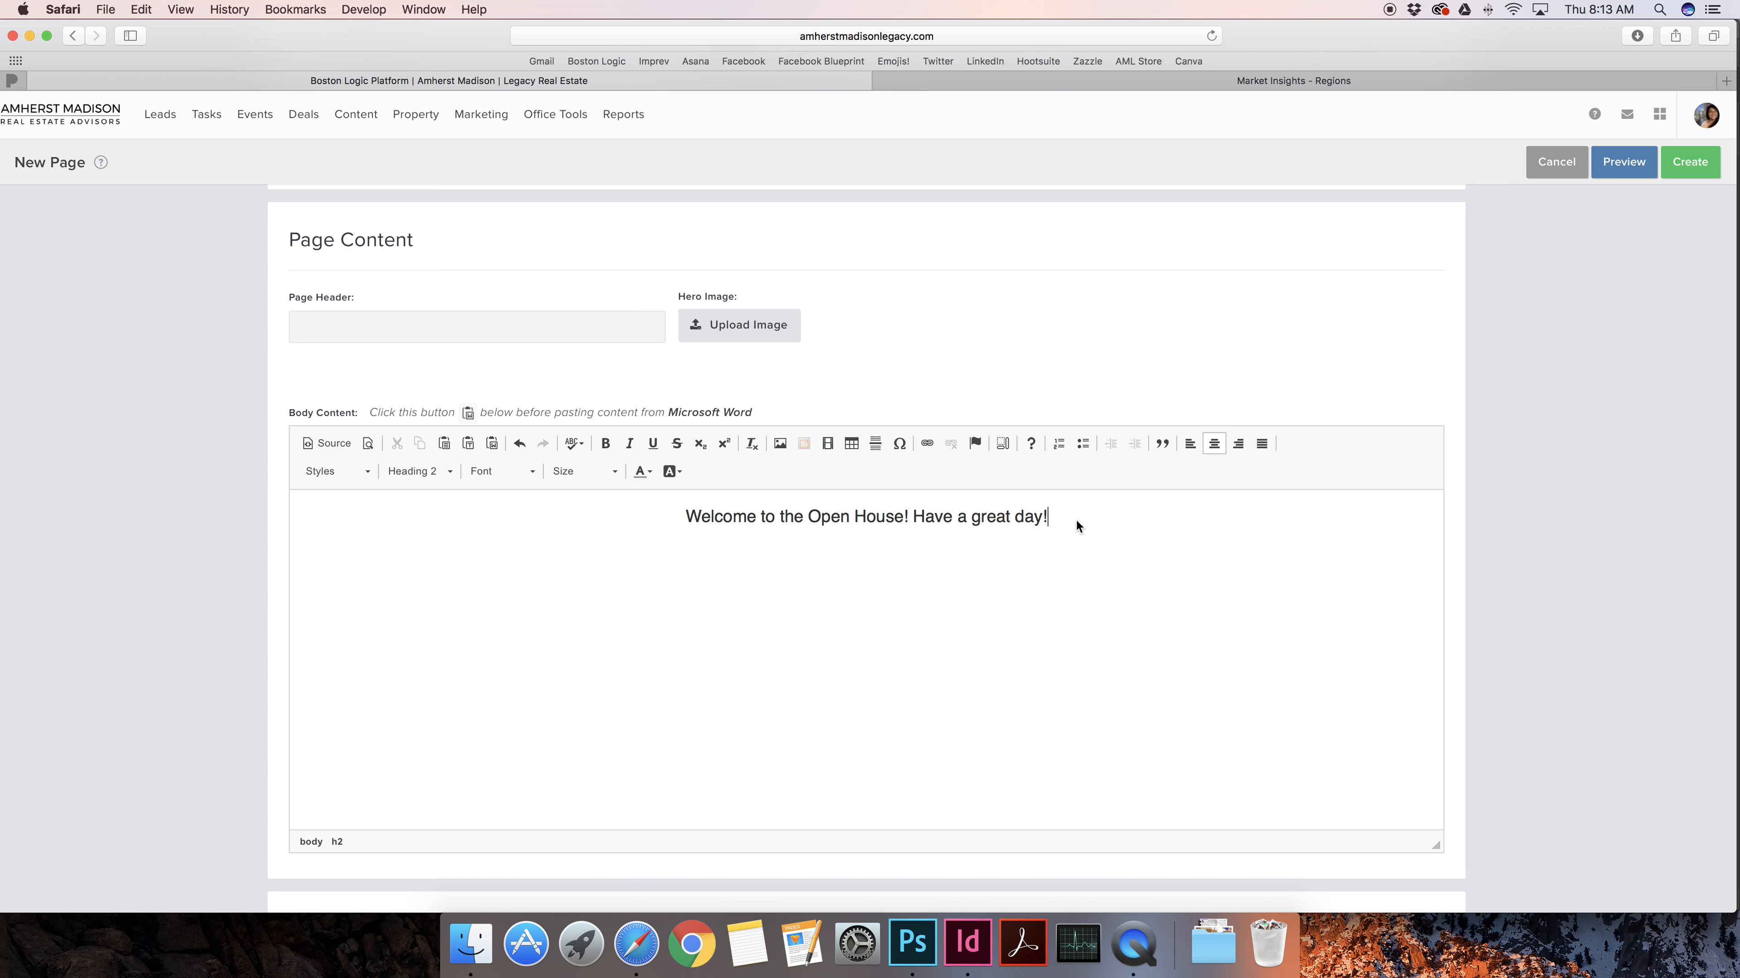
key(Return)
click(780, 444)
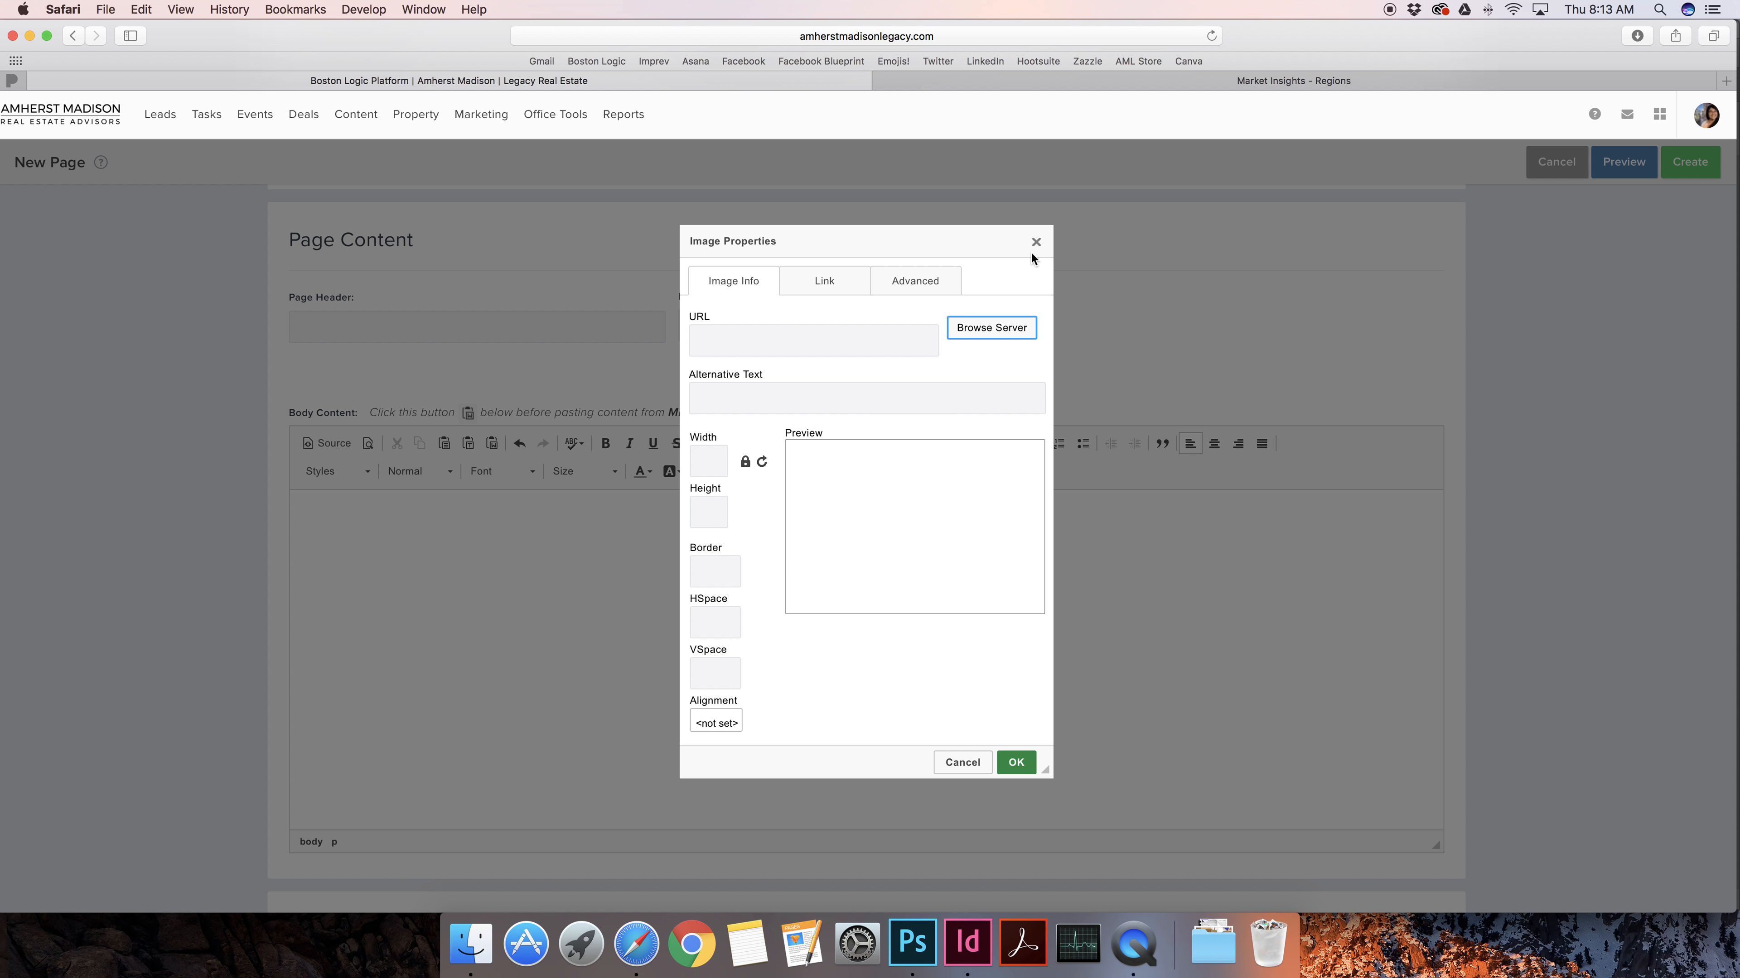
Insert the HWA_Newlogo image from the server below the heading, resized to 500 px wide
click(1035, 242)
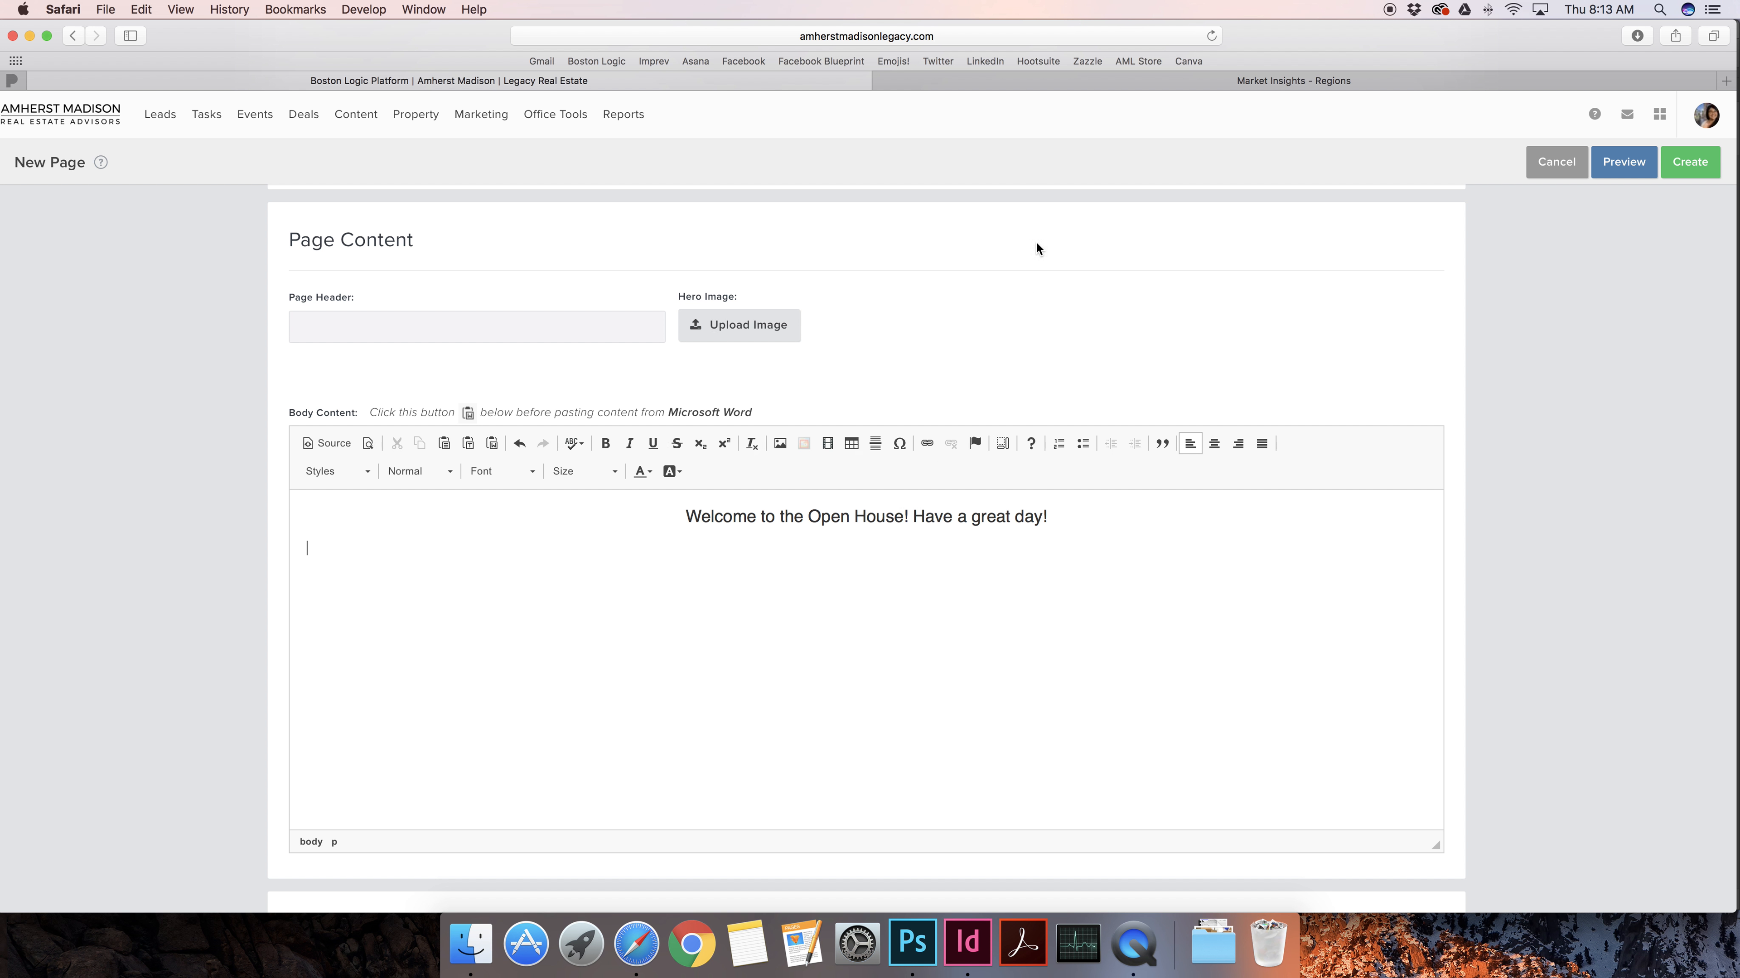
click(780, 444)
click(976, 329)
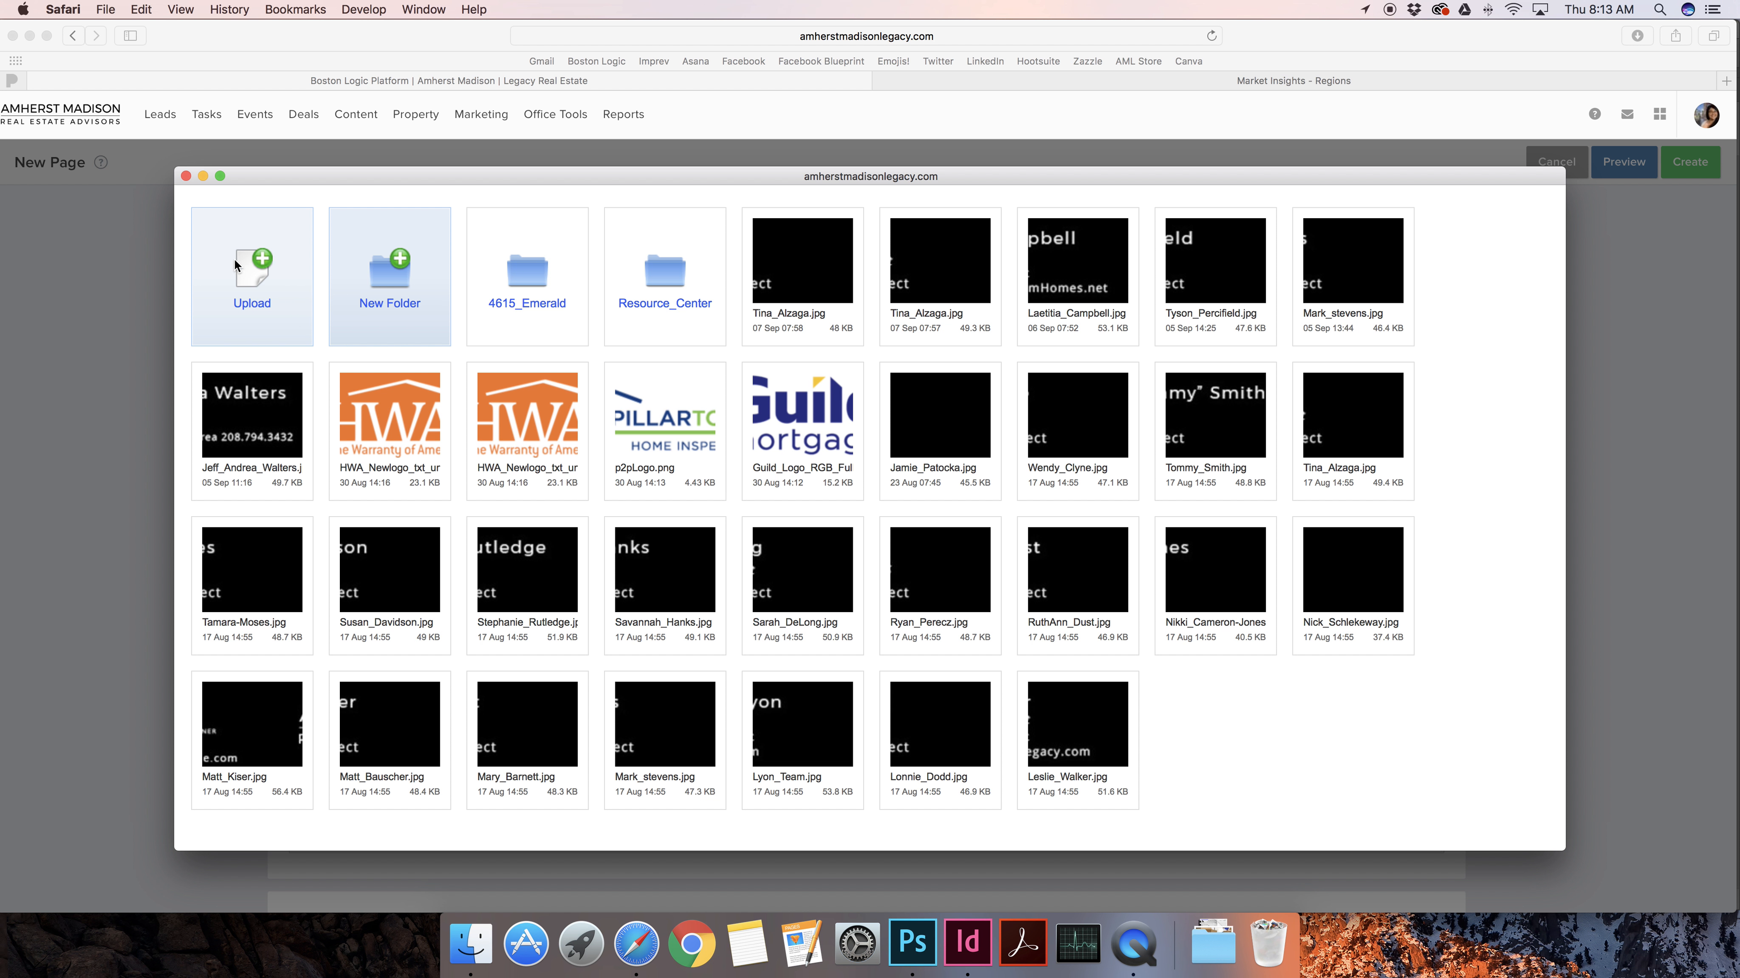
click(254, 270)
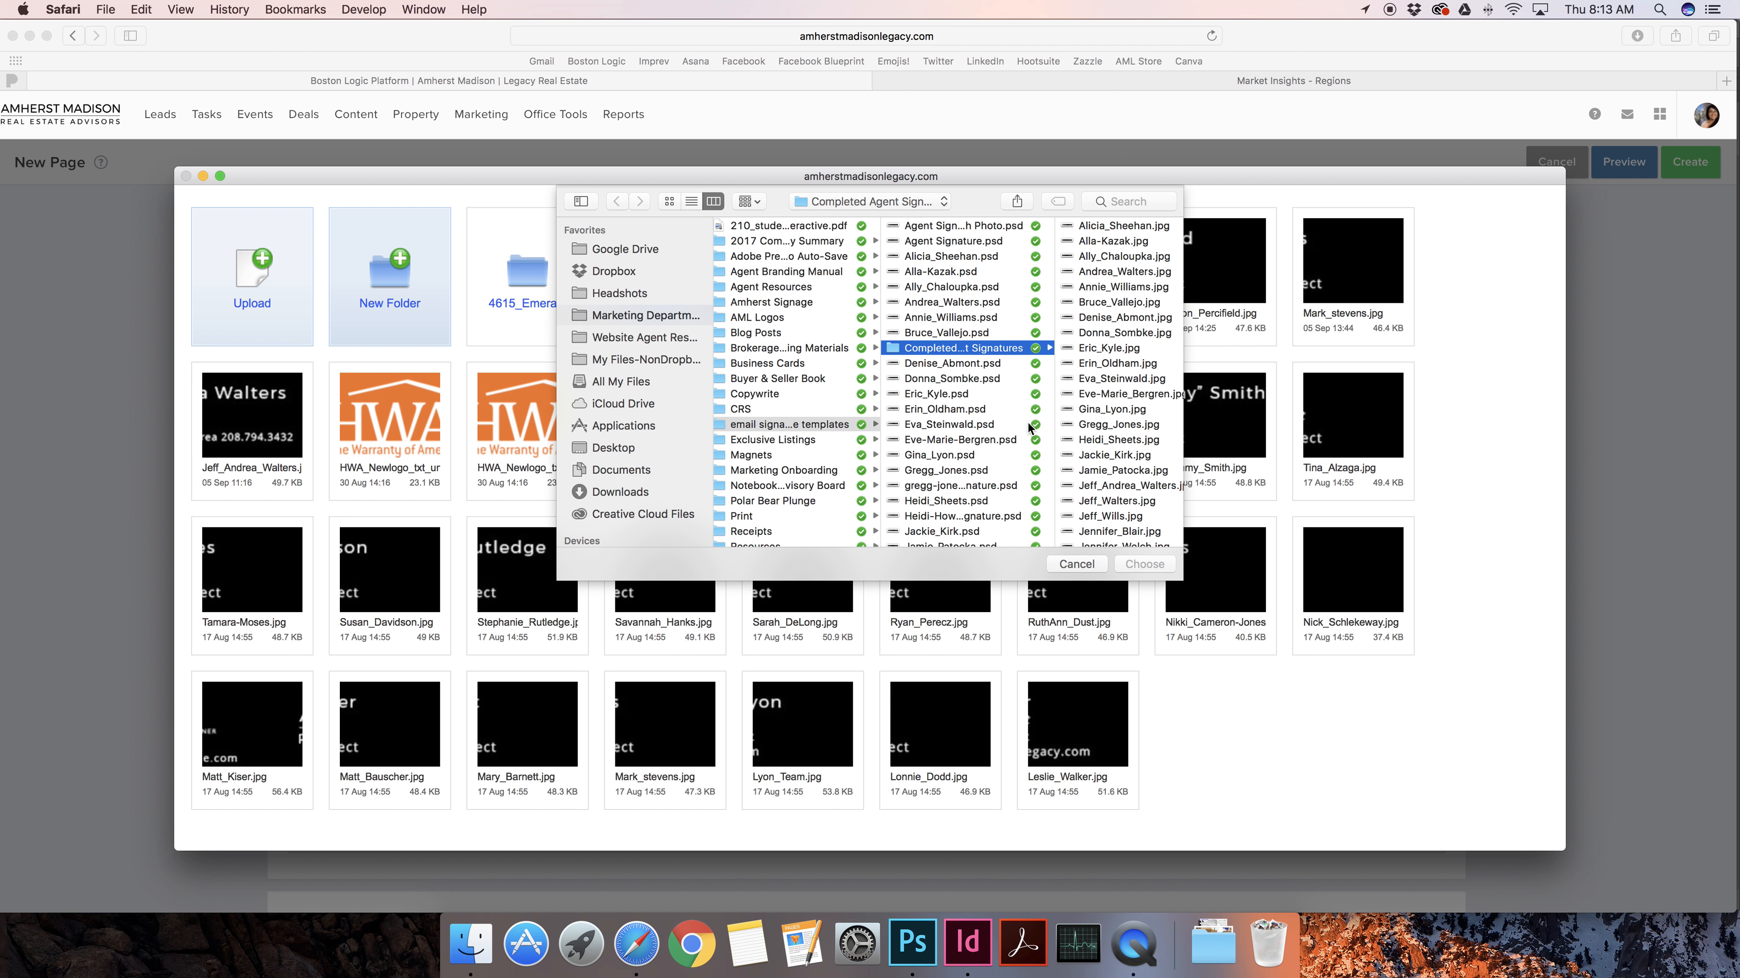
click(1092, 567)
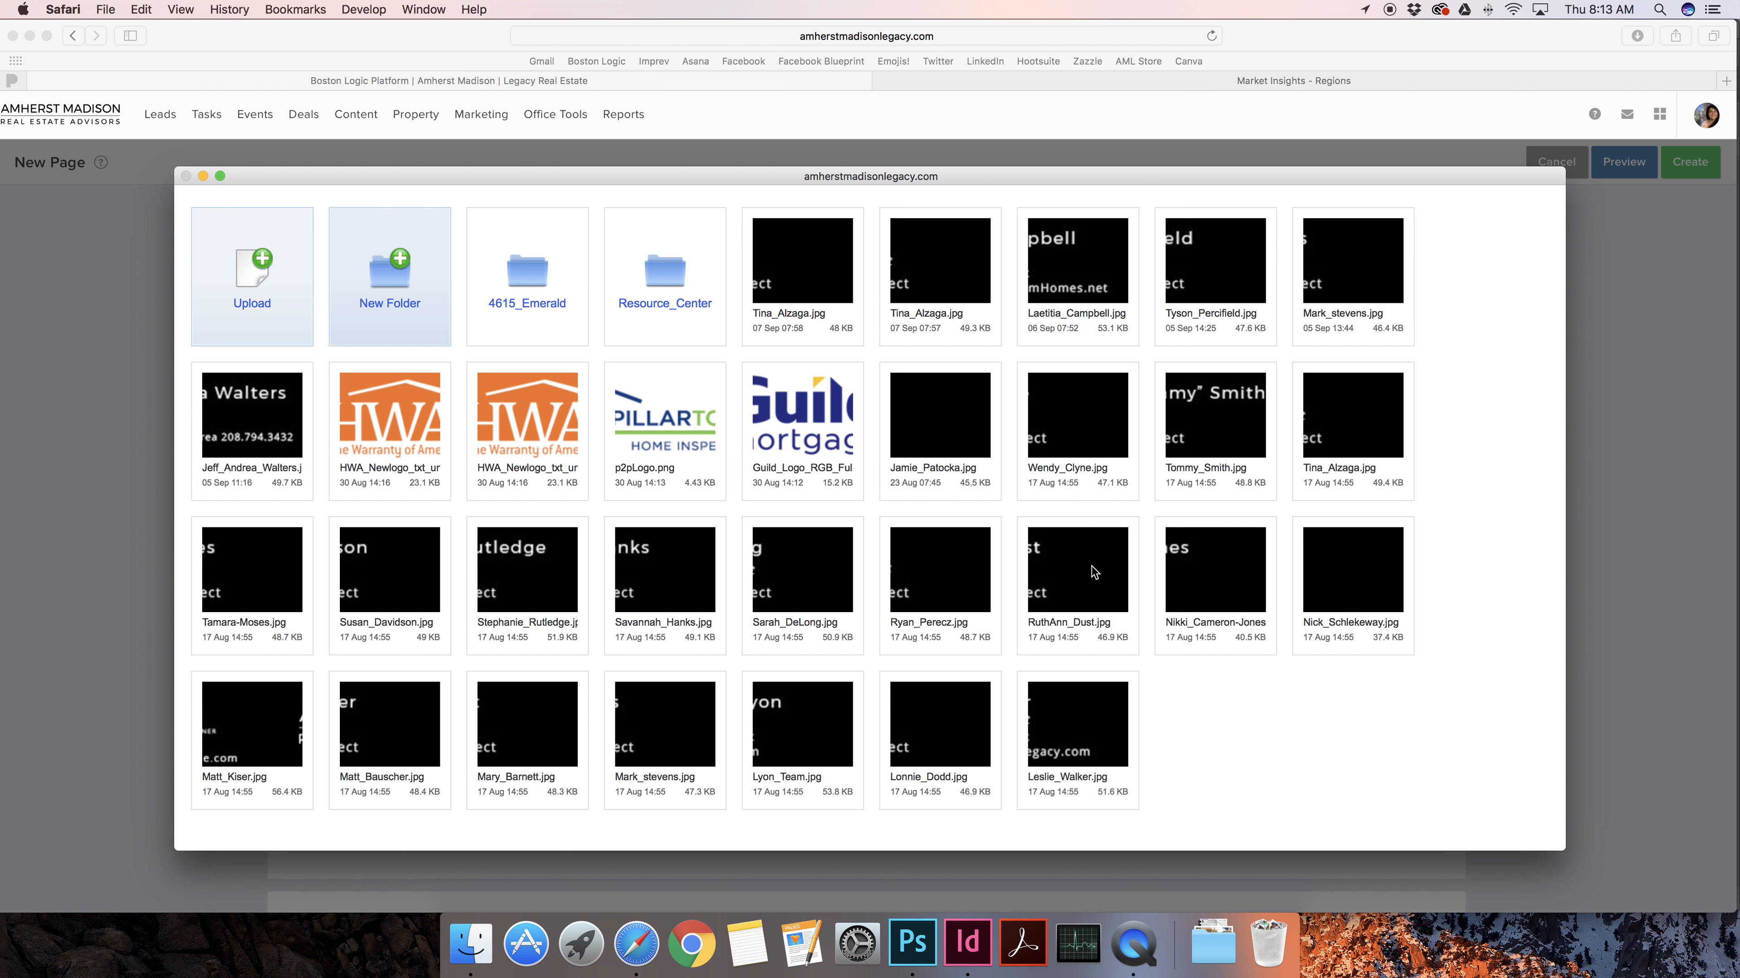
click(412, 432)
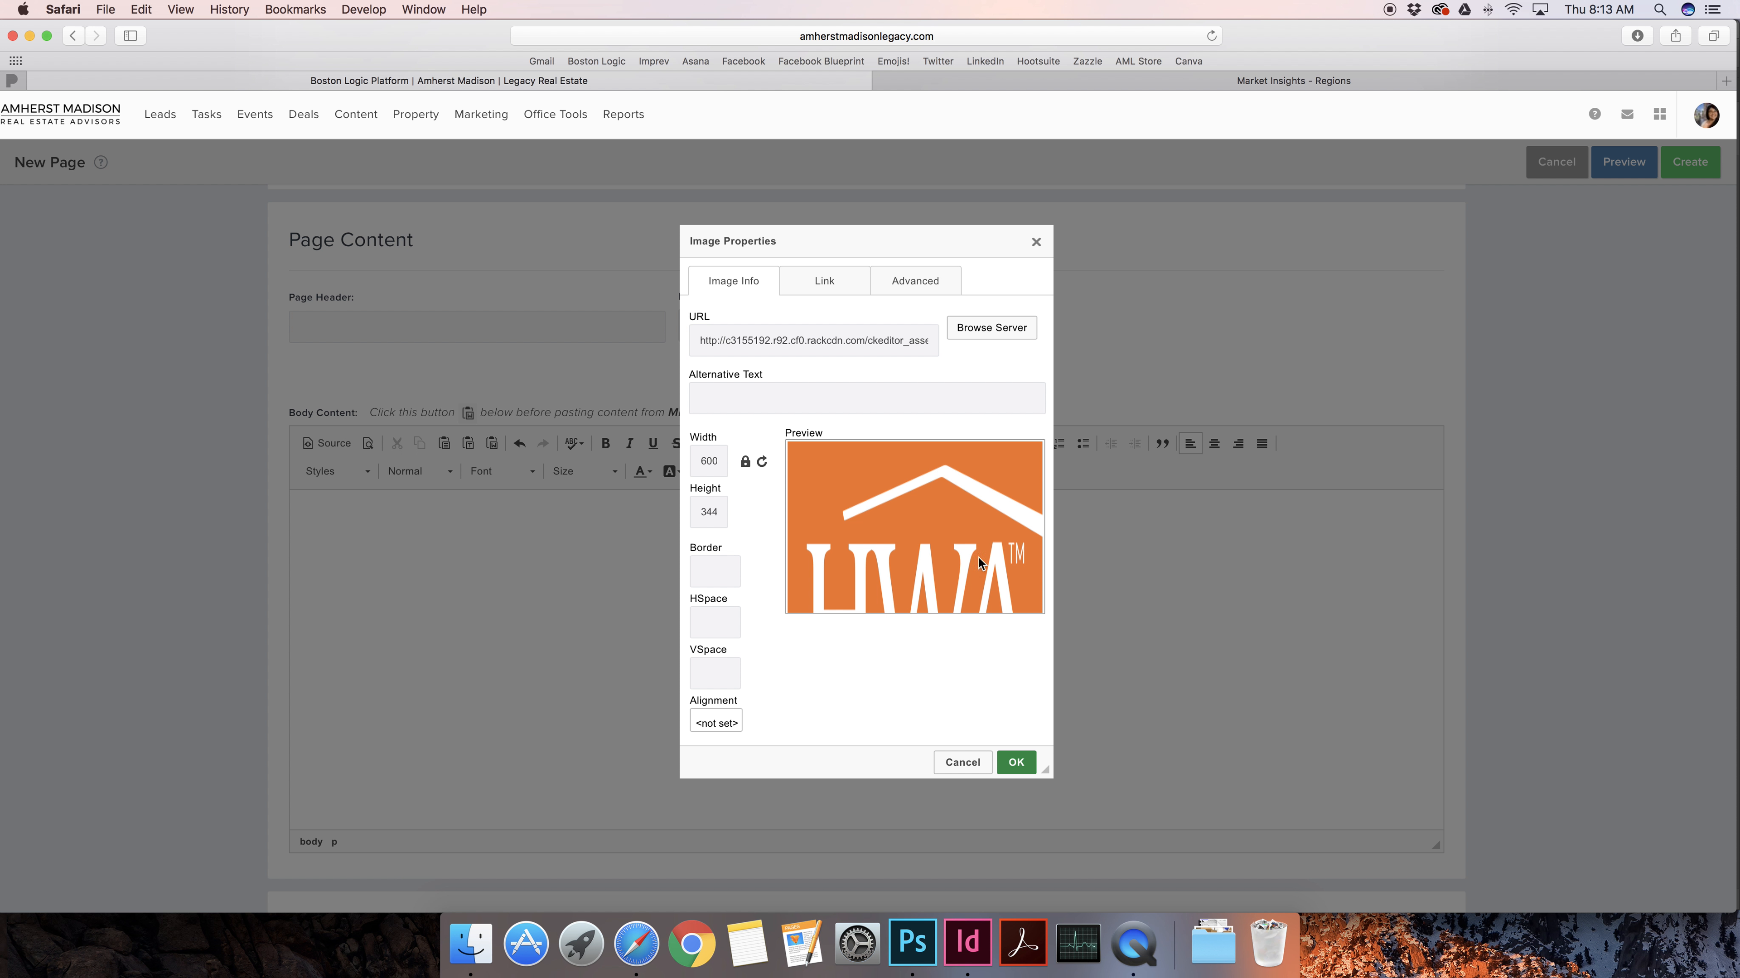
scroll(711, 468, down, 1)
click(711, 468)
double_click(724, 468)
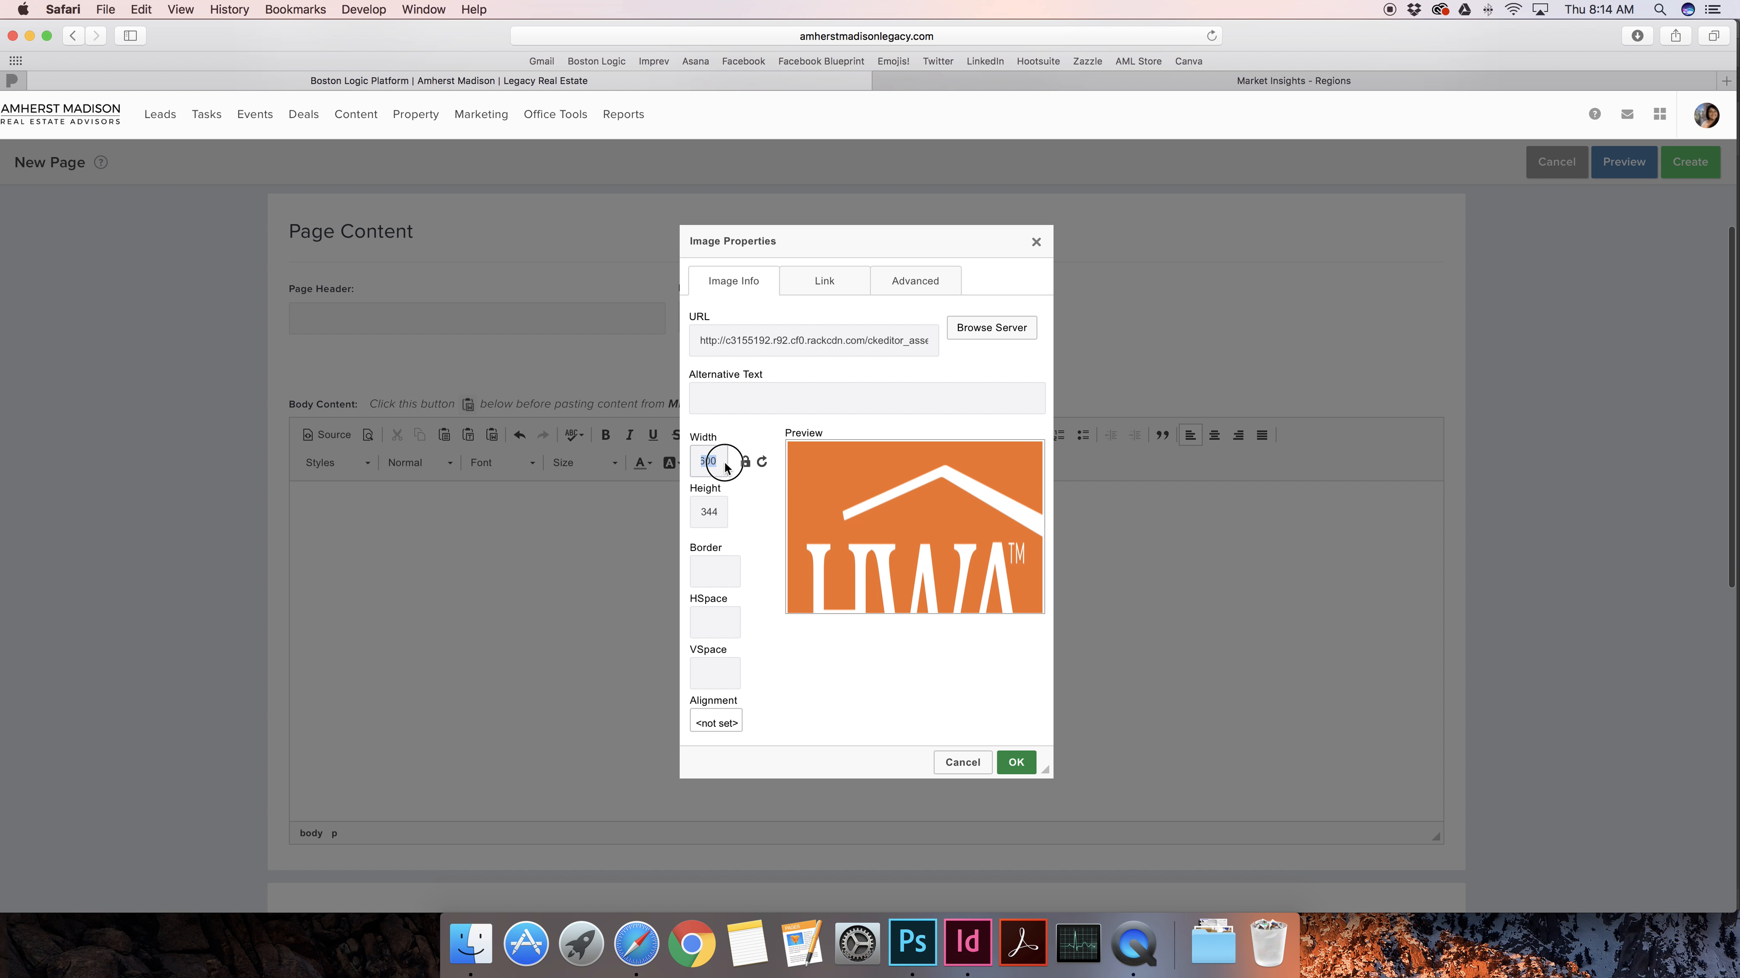
text(500)
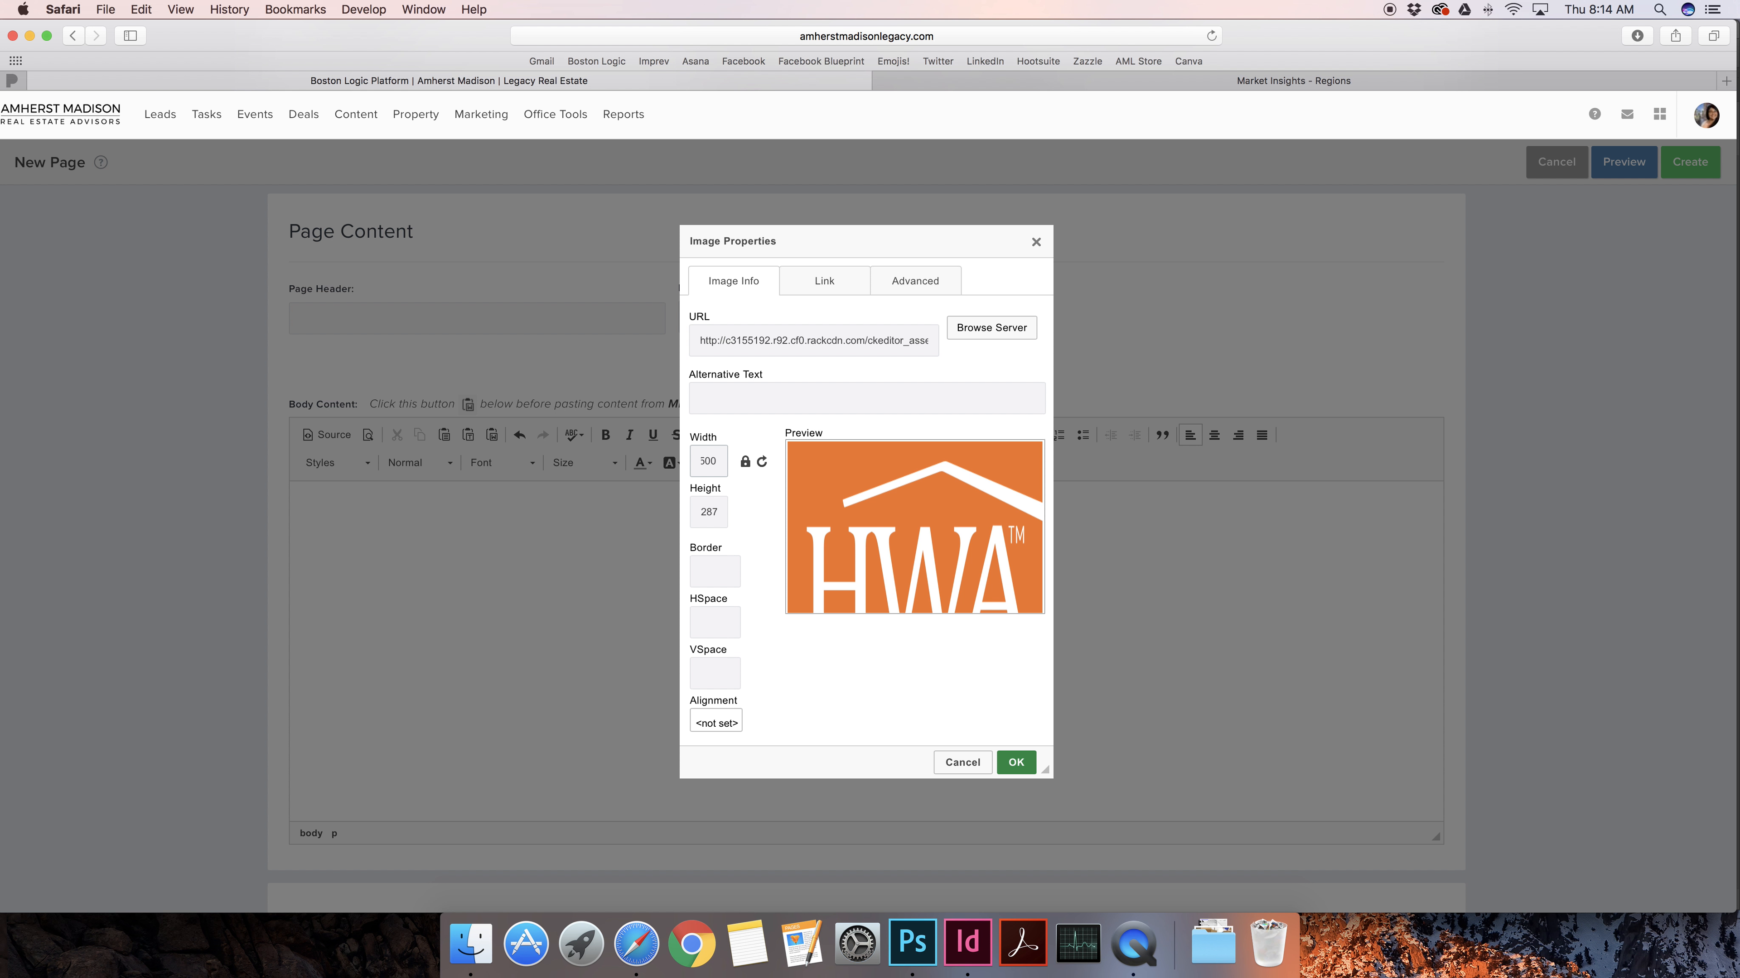
click(1016, 763)
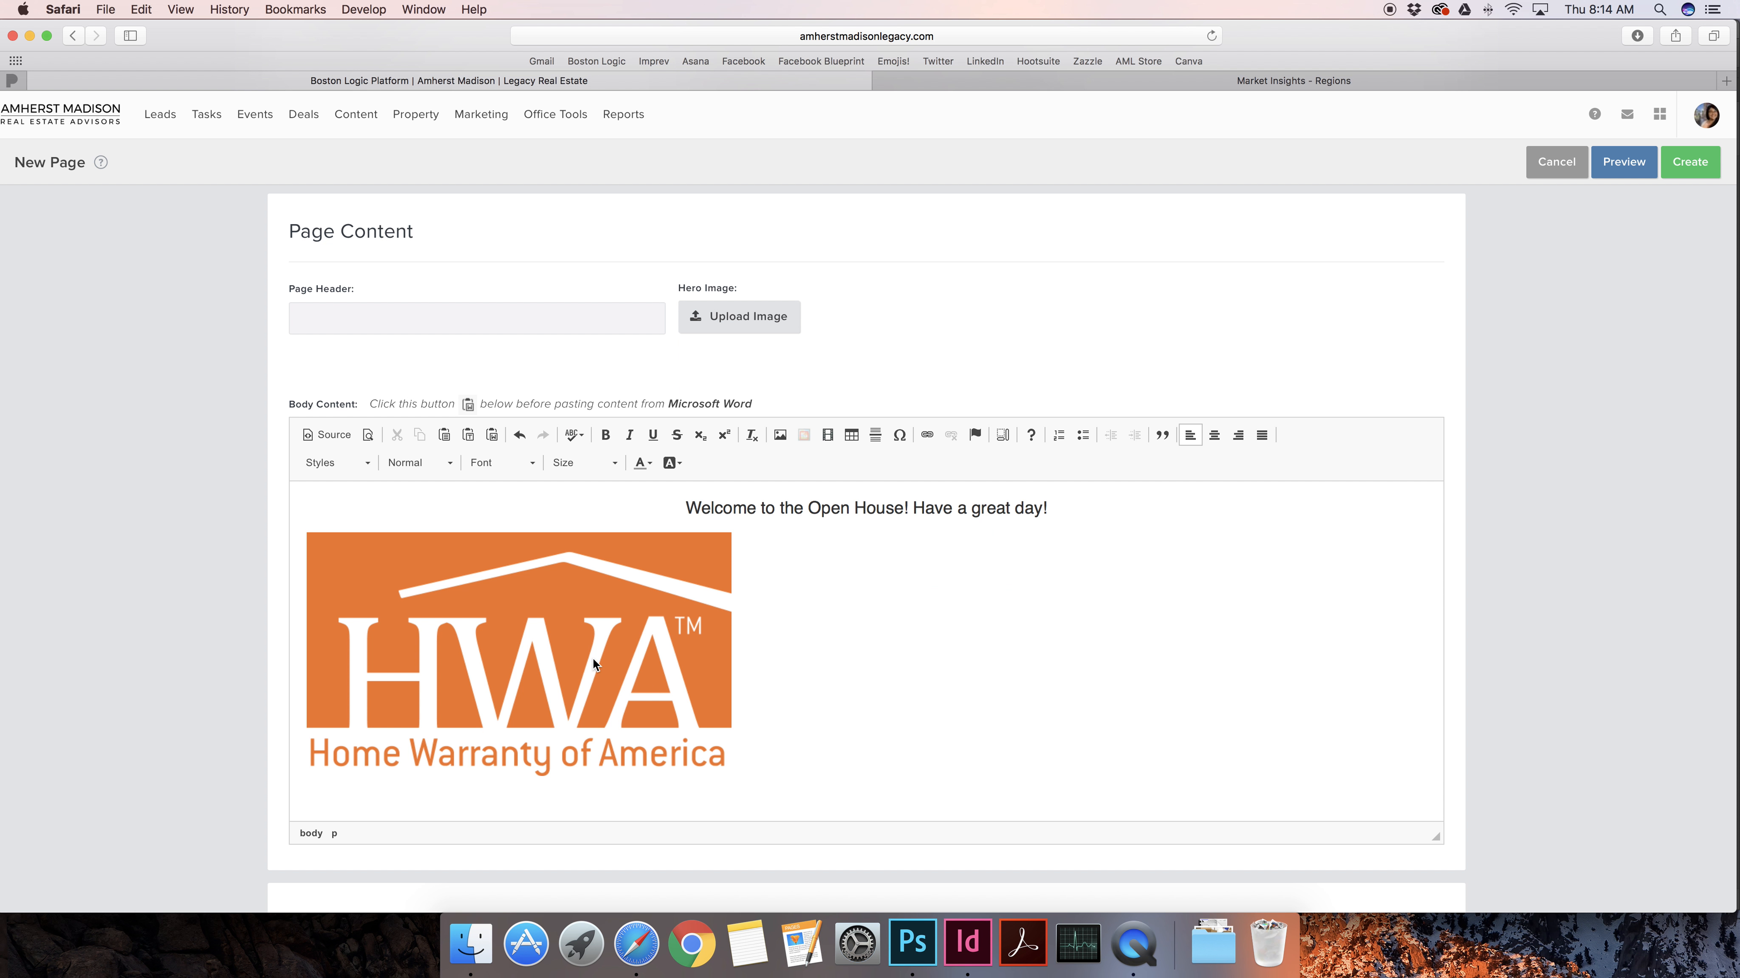
Centre the HWA logo and resize it to 400 px wide with proportions locked
click(1224, 437)
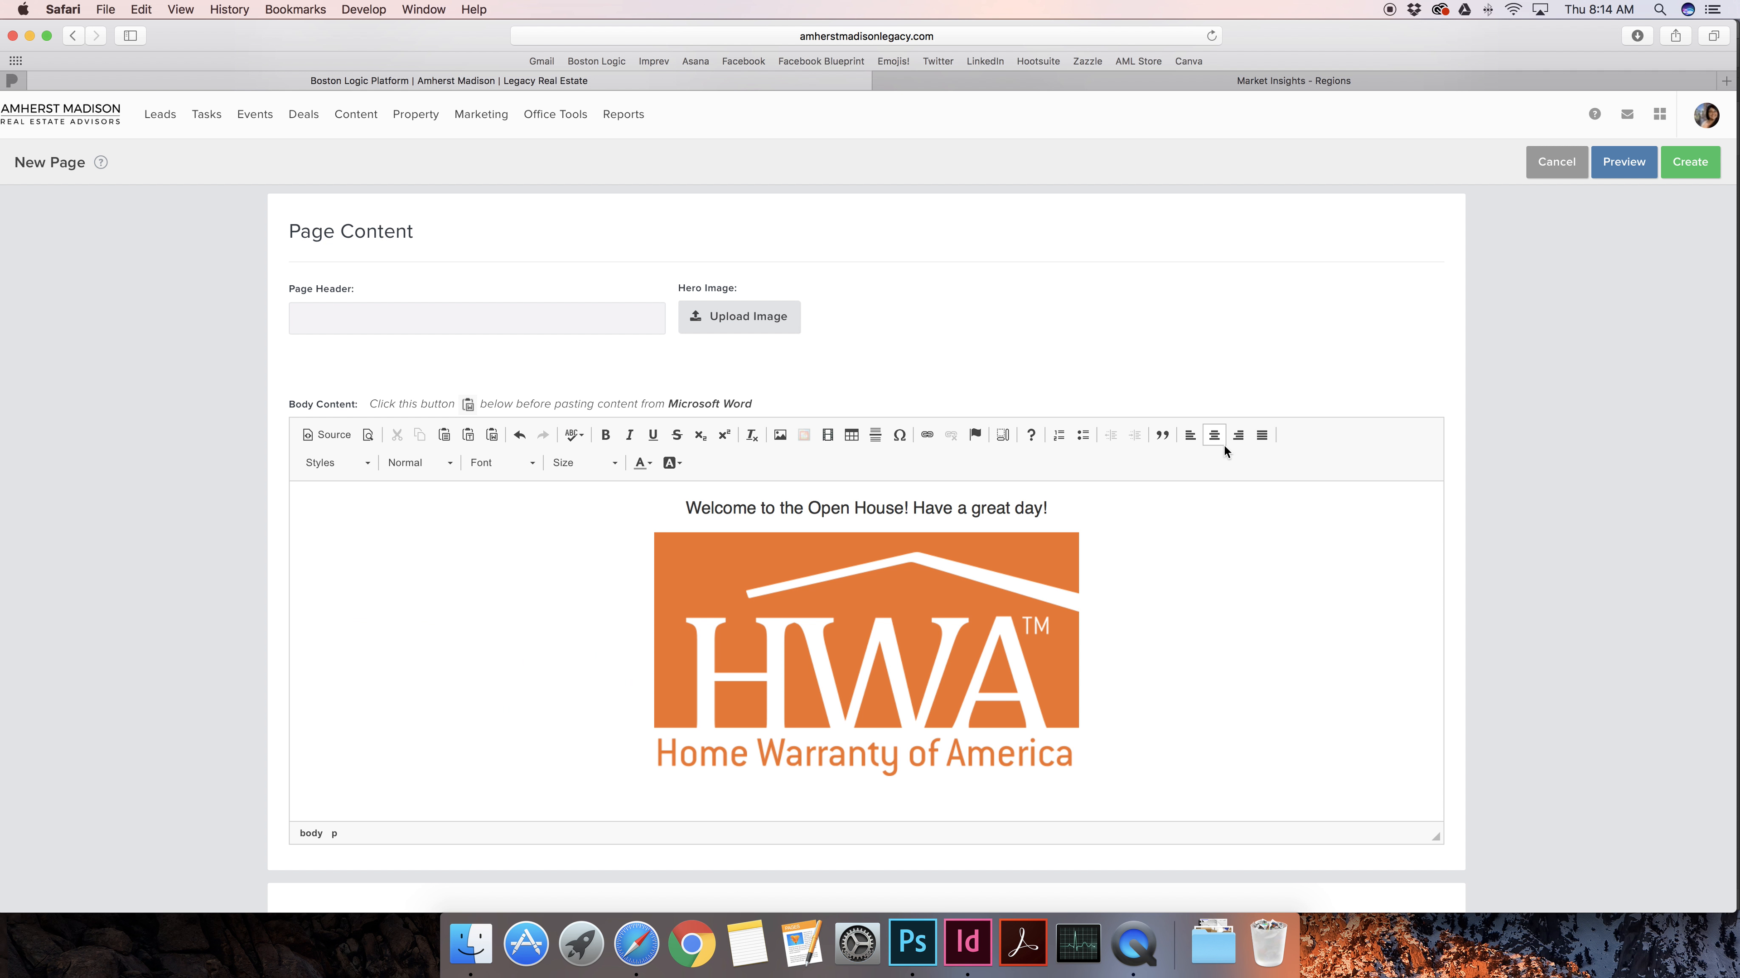
click(1006, 634)
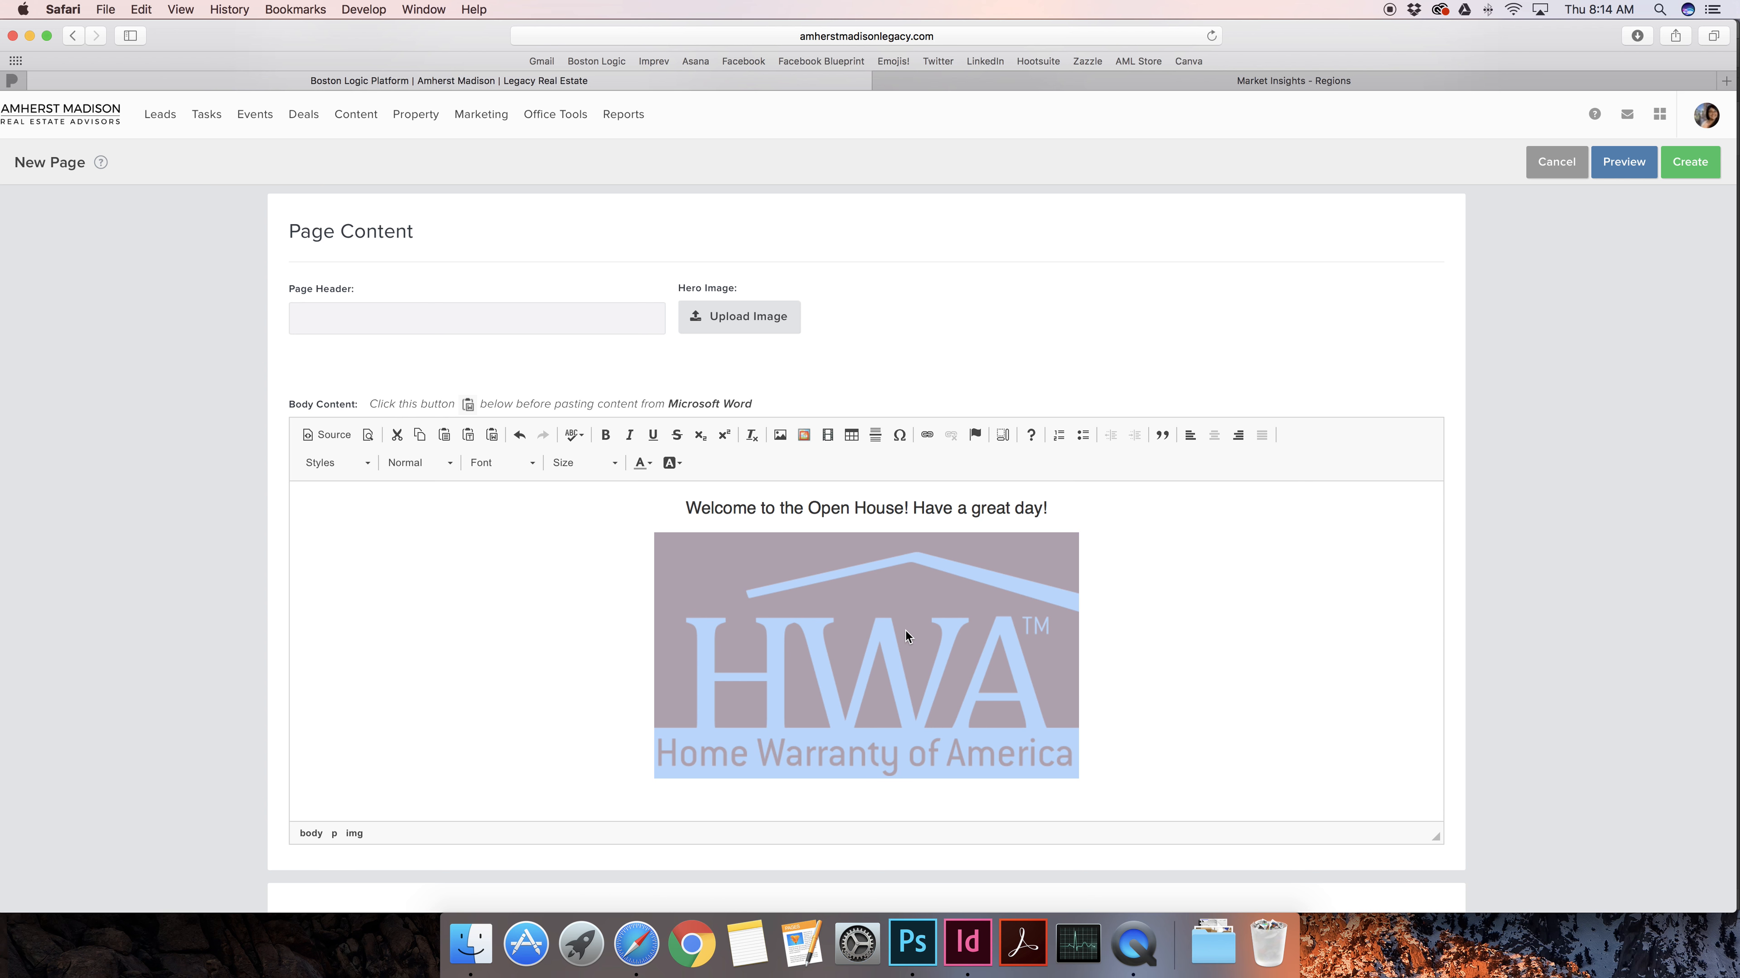
click(781, 436)
click(745, 462)
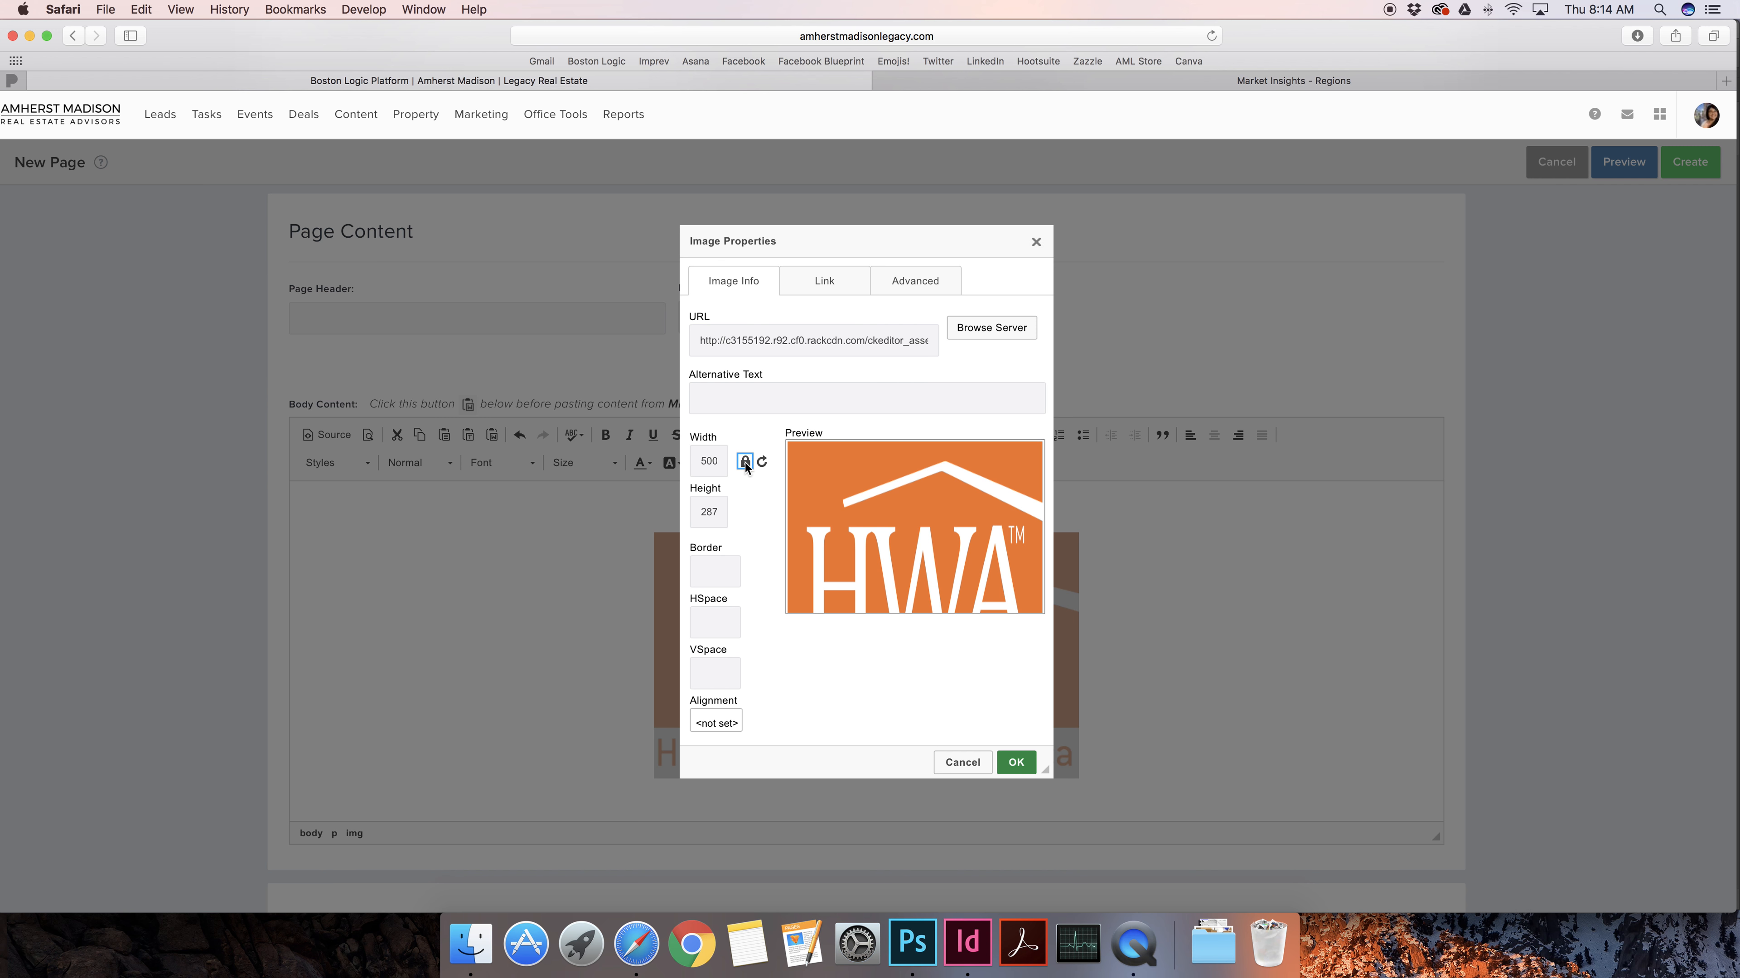
click(708, 465)
double_click(708, 465)
text(400)
click(1023, 765)
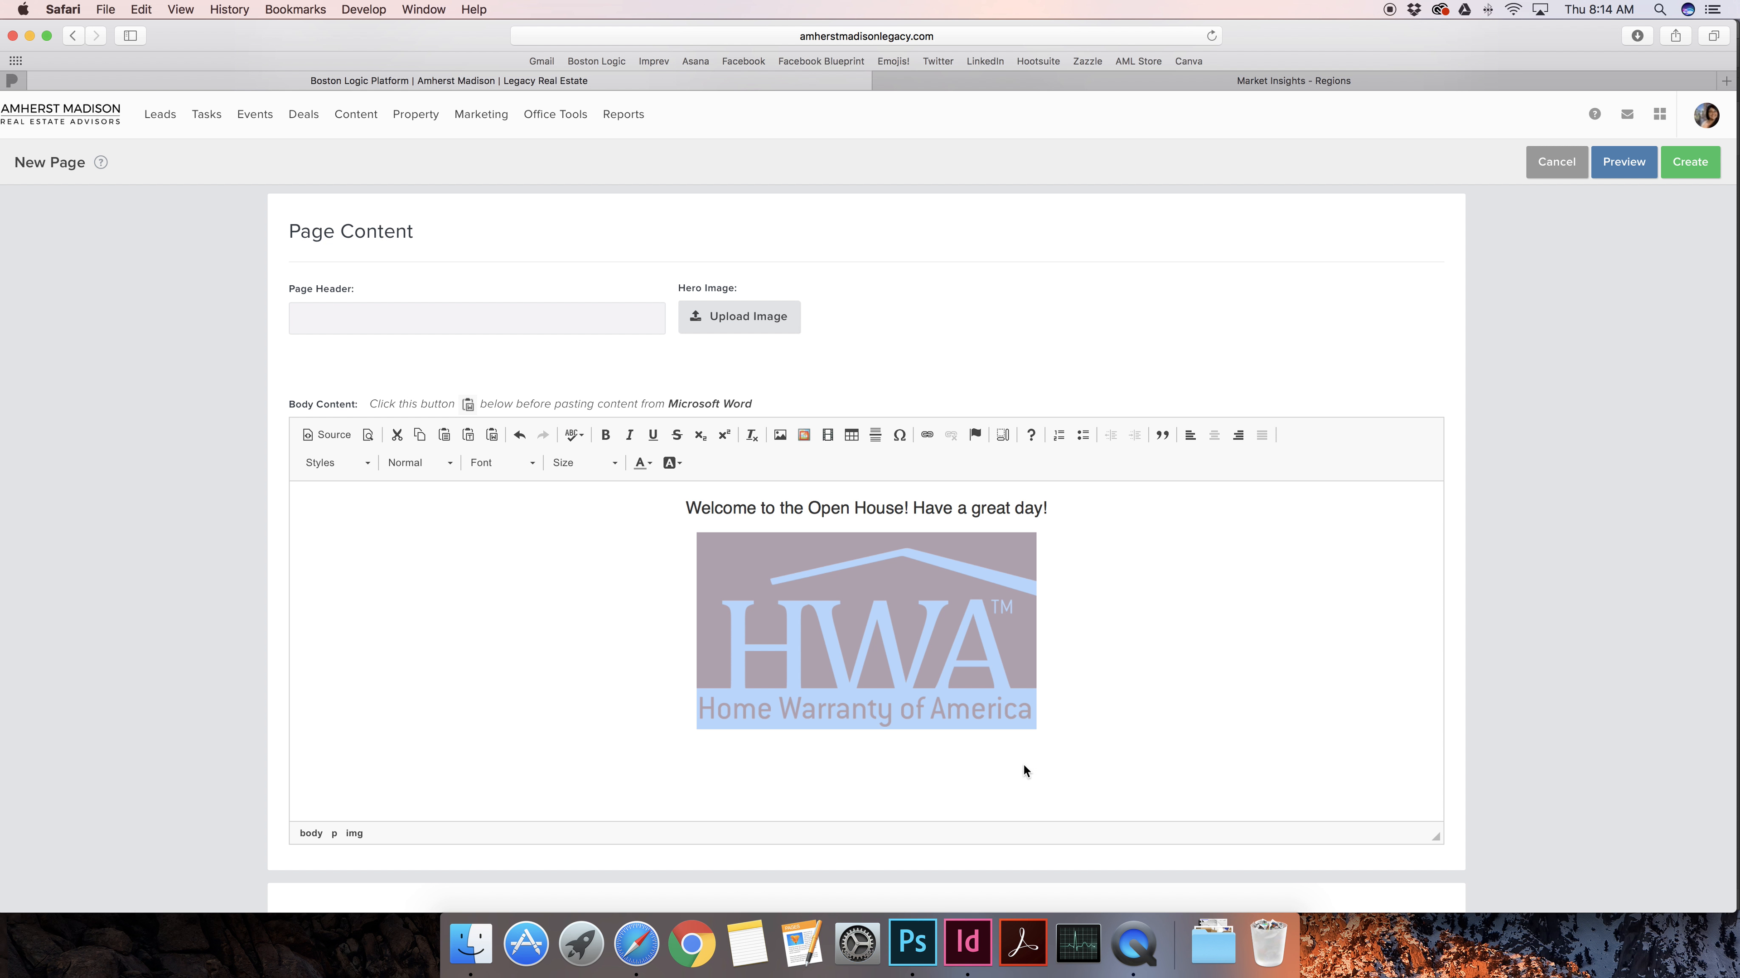
Review the page body and create the new Open House page
click(1052, 617)
scroll(1053, 619, down, 3)
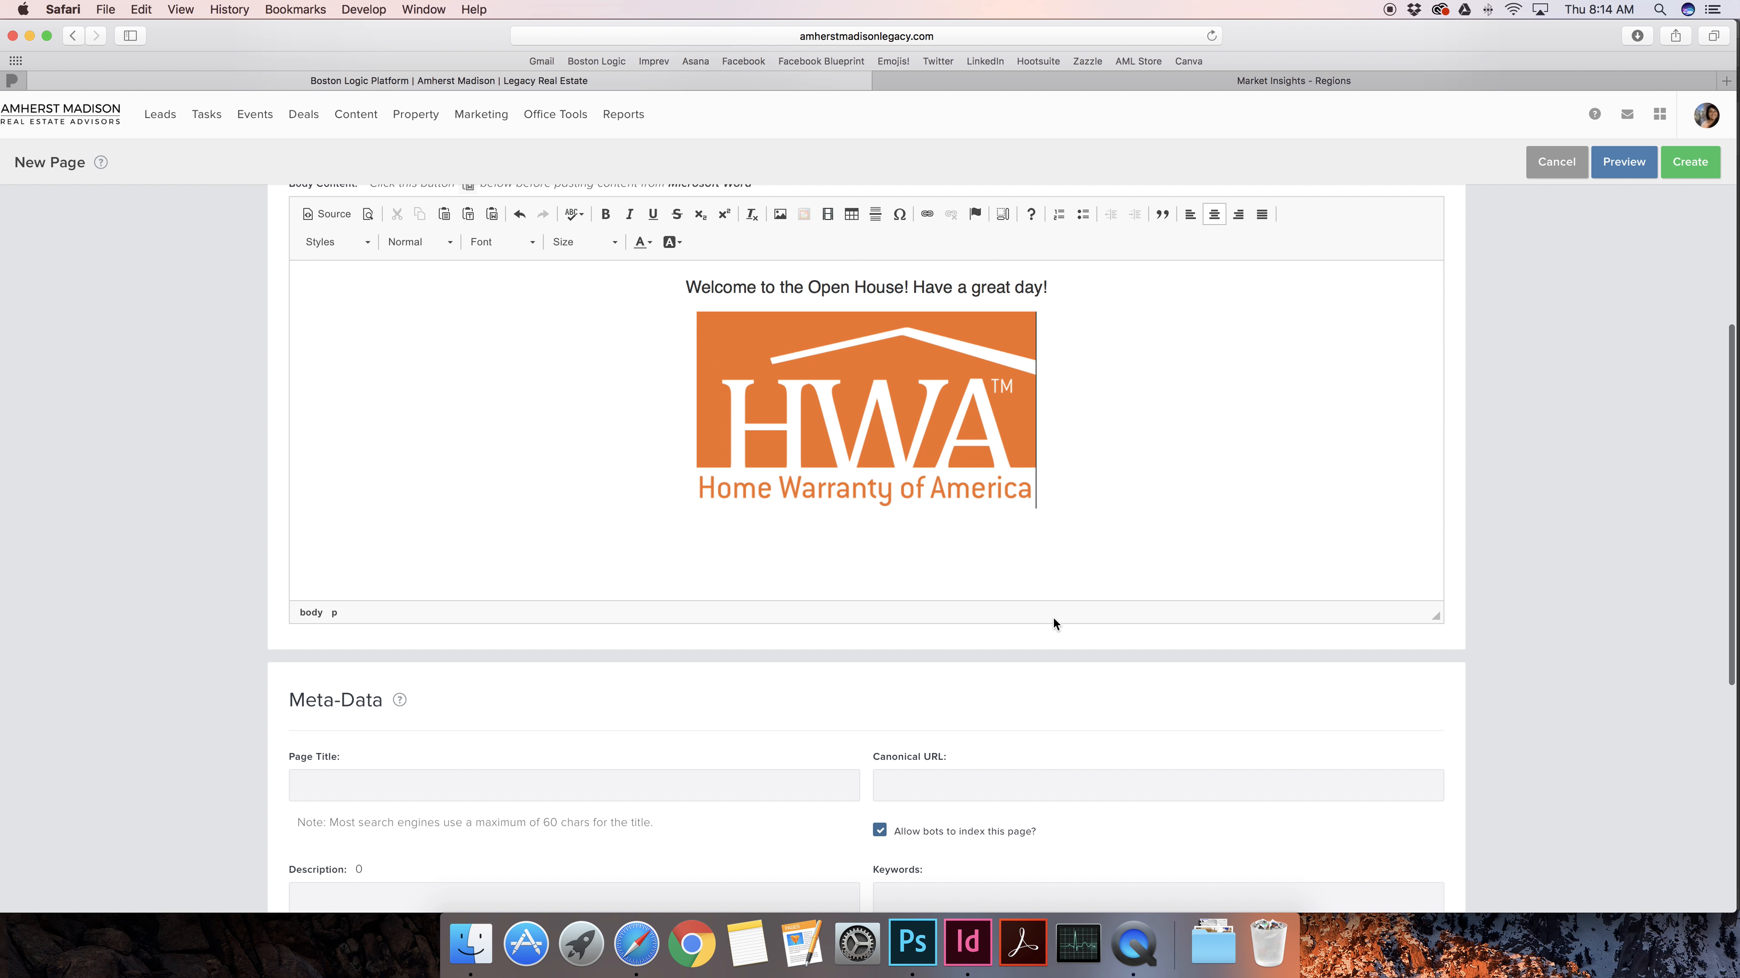
scroll(1053, 619, down, 10)
scroll(971, 490, up, 2)
scroll(973, 494, up, 10)
click(1689, 162)
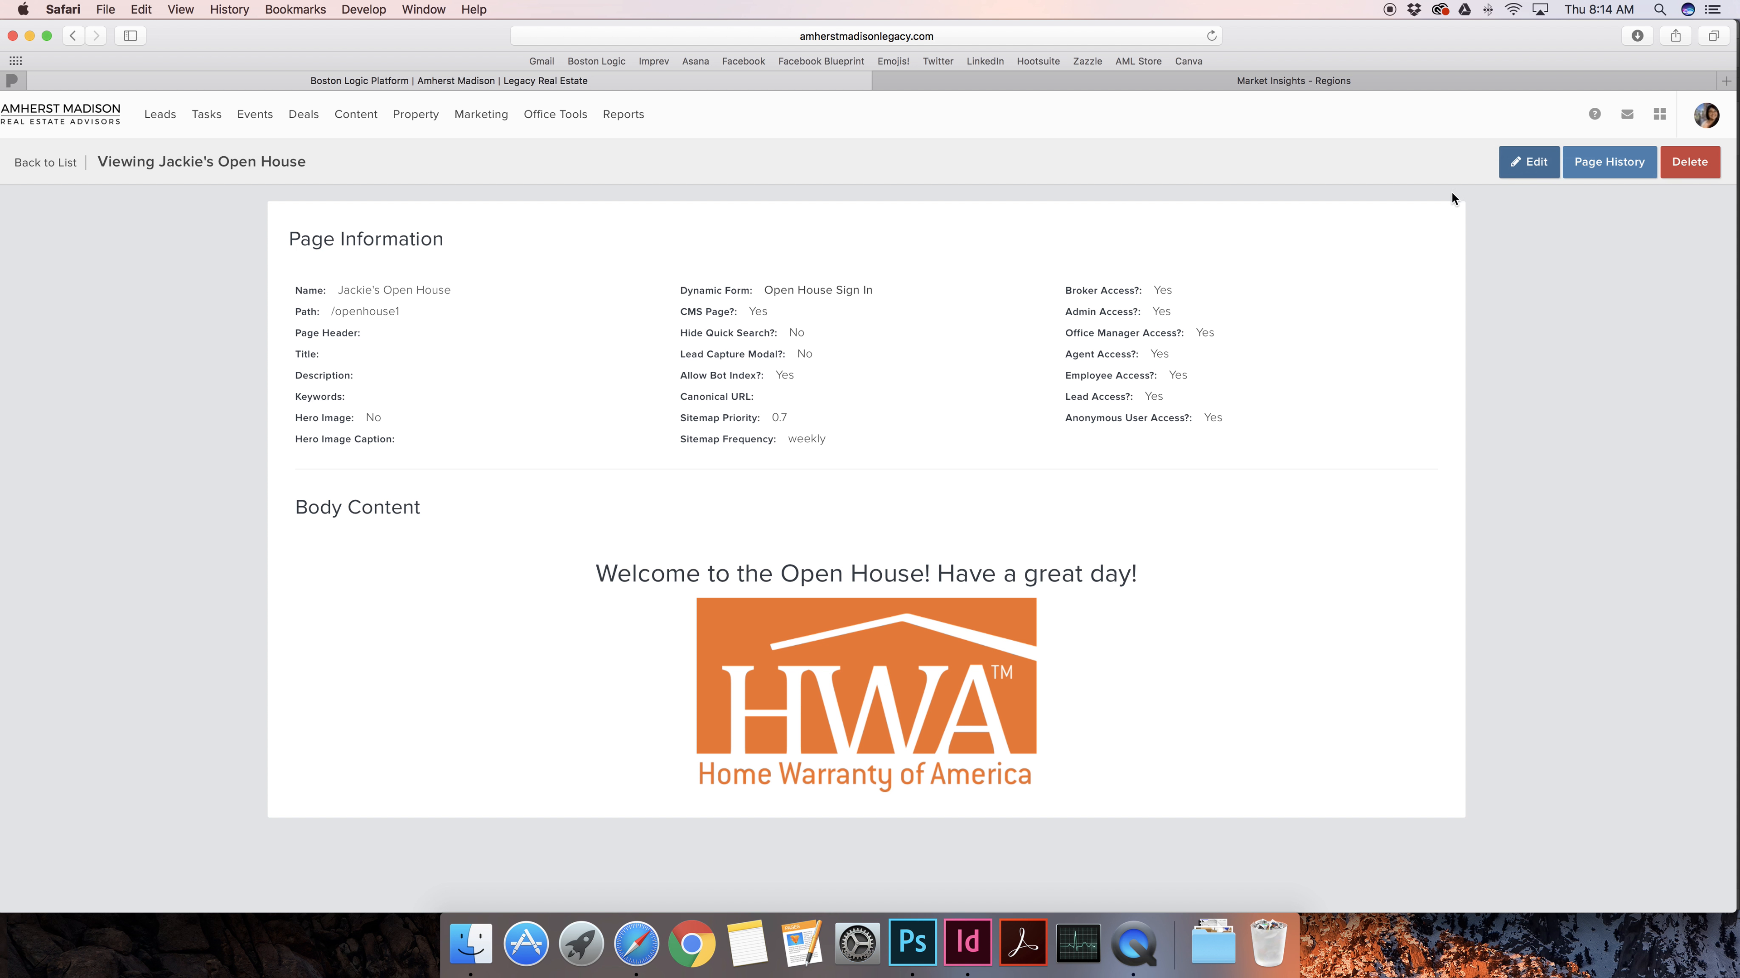
Edit the page, remove the trailing 1 from the /openhouse1 path, and update
click(1532, 168)
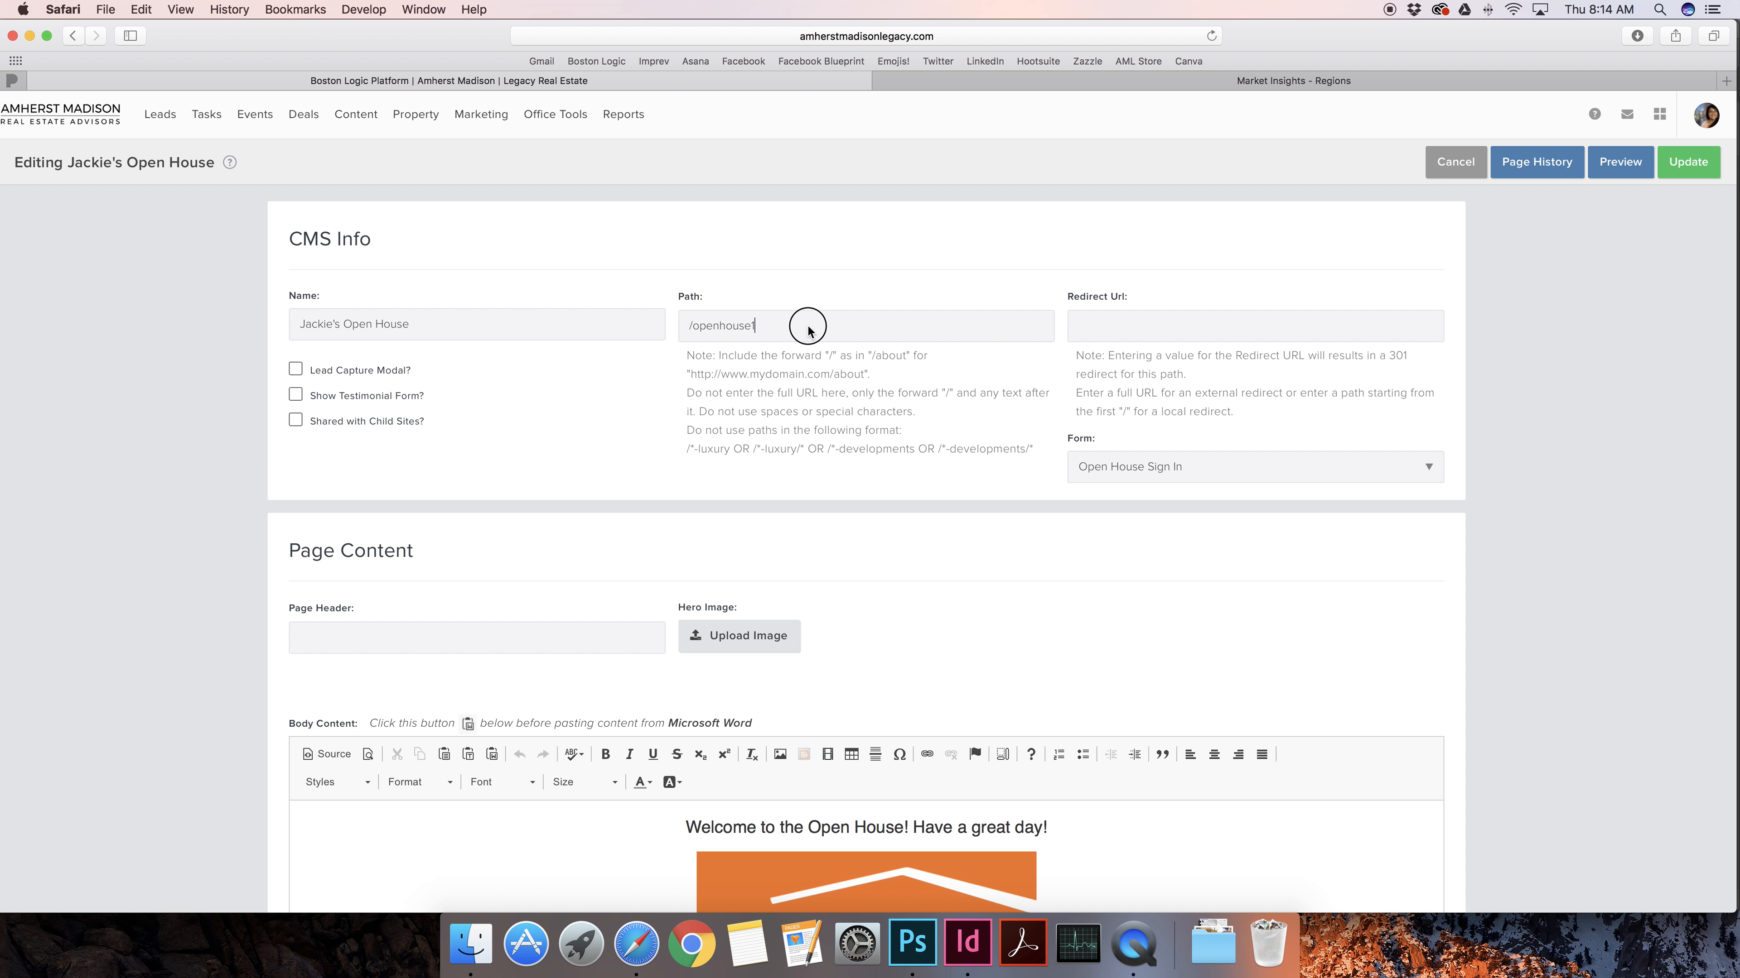
click(808, 326)
key(BackSpace)
click(1686, 165)
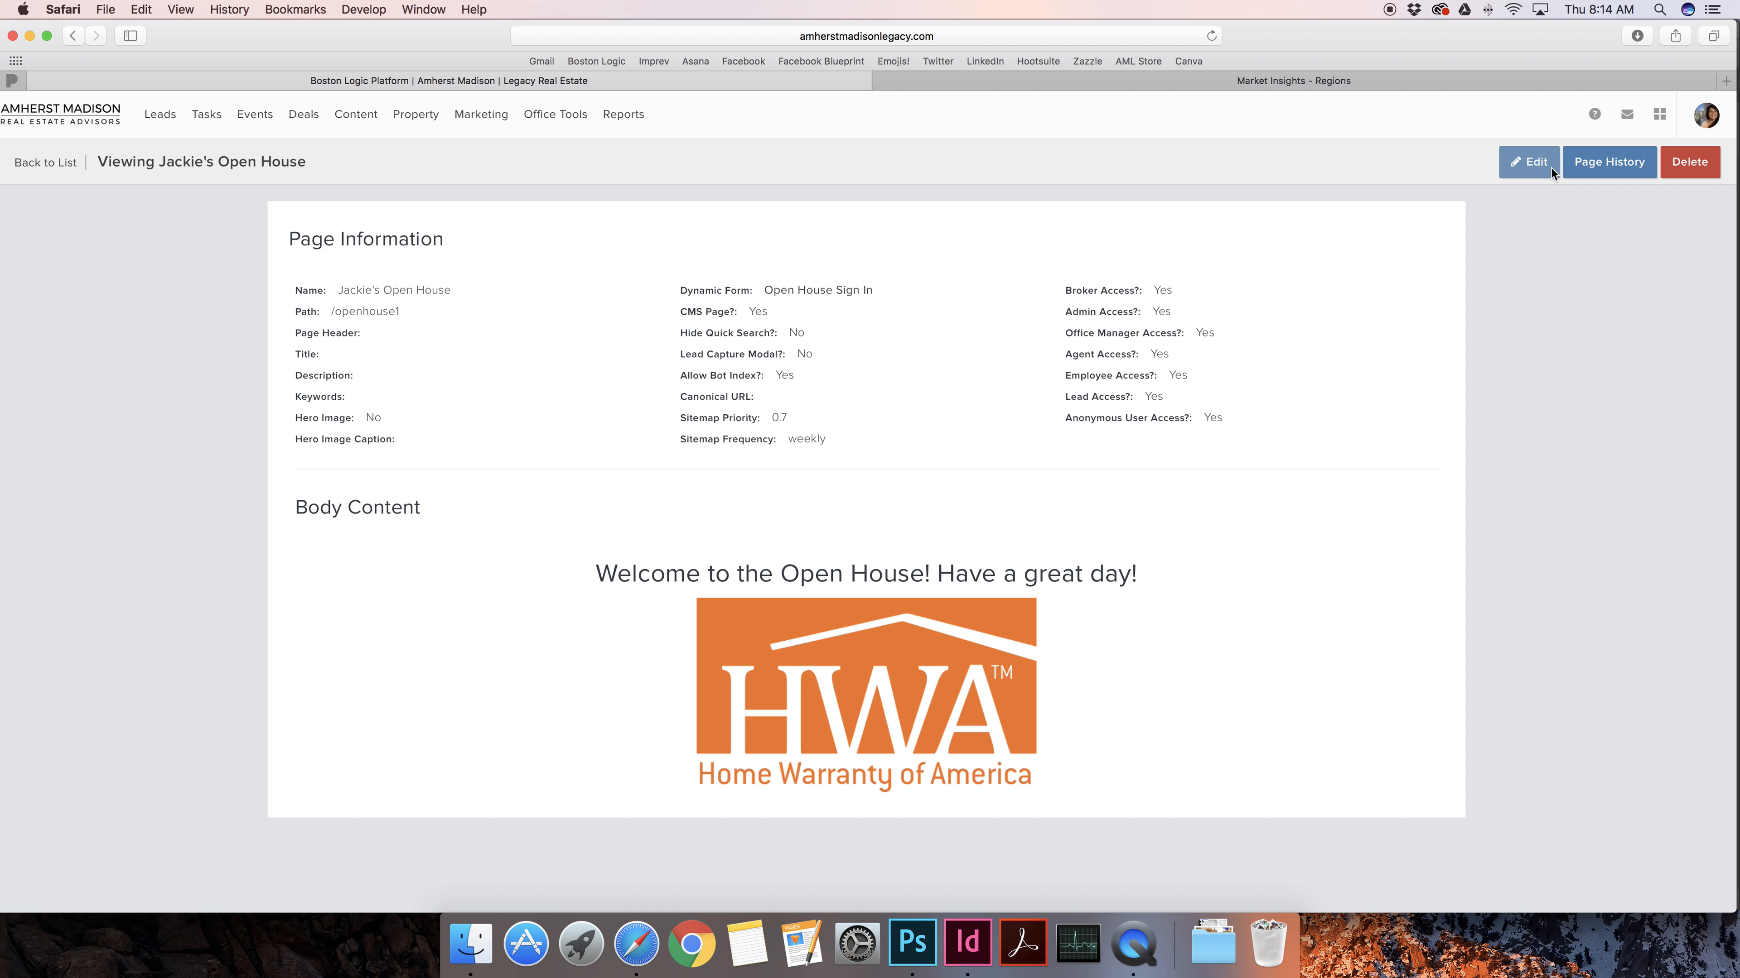
Reopen the page editor, correct the path to /openhouse, and update again
click(1532, 163)
click(774, 325)
key(BackSpace)
text(1)
click(590, 320)
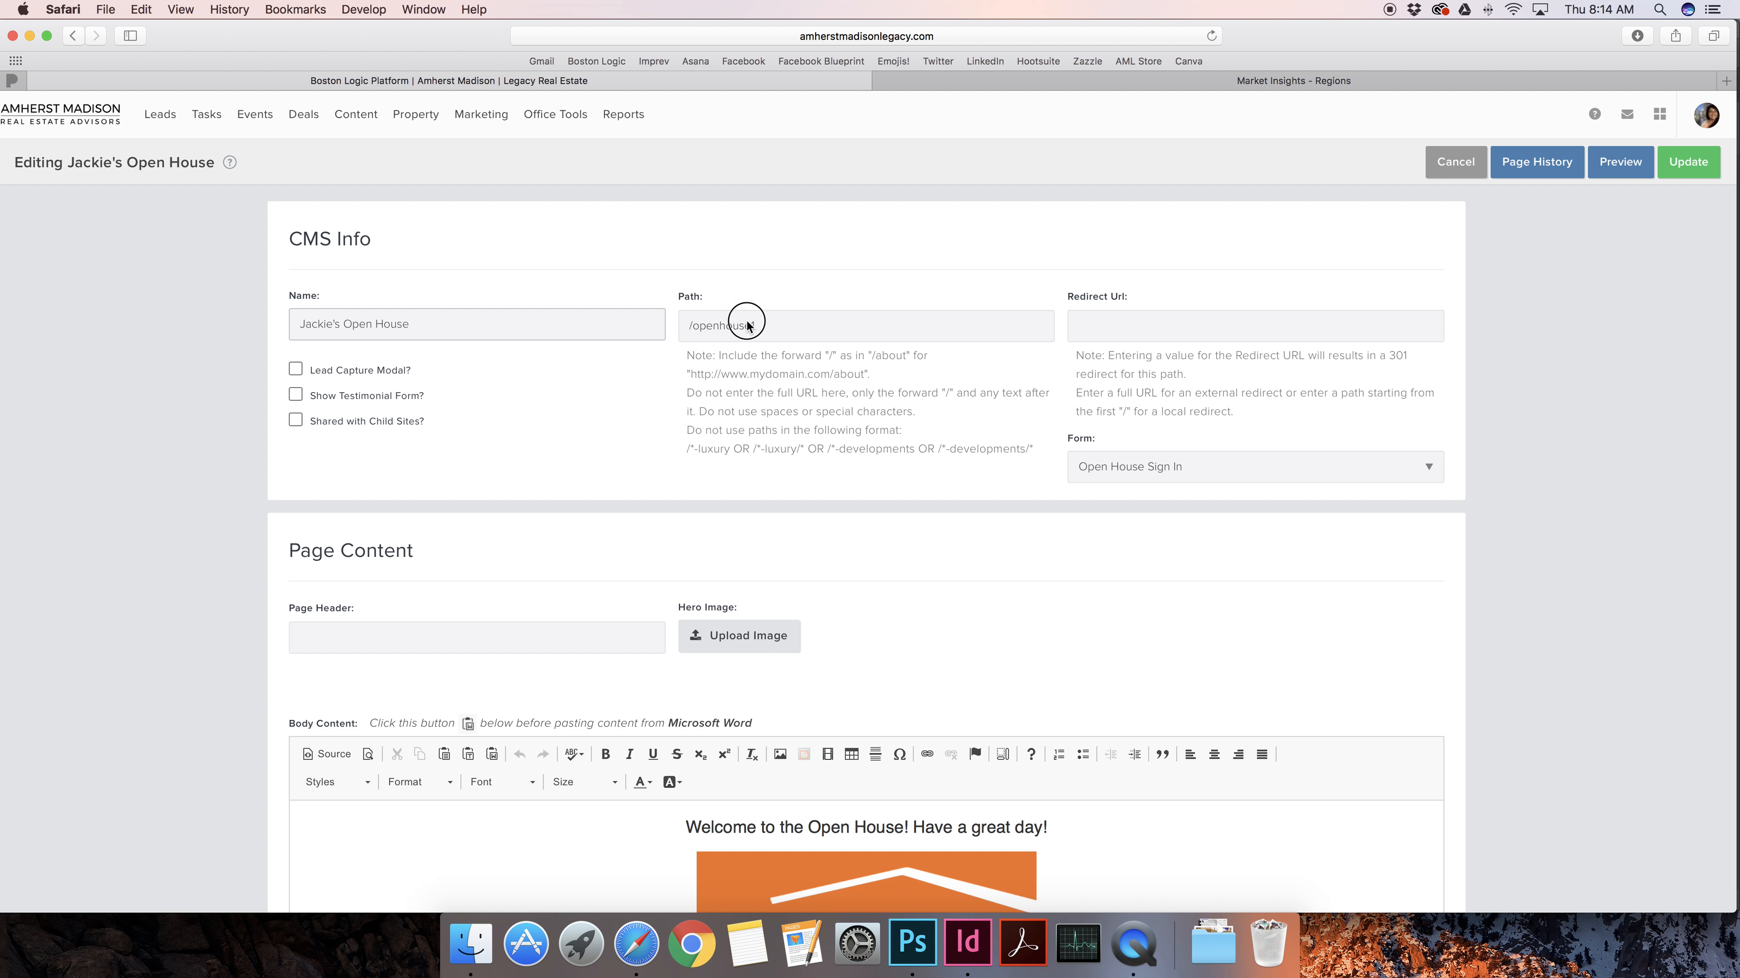
key(BackSpace)
click(603, 323)
click(1689, 164)
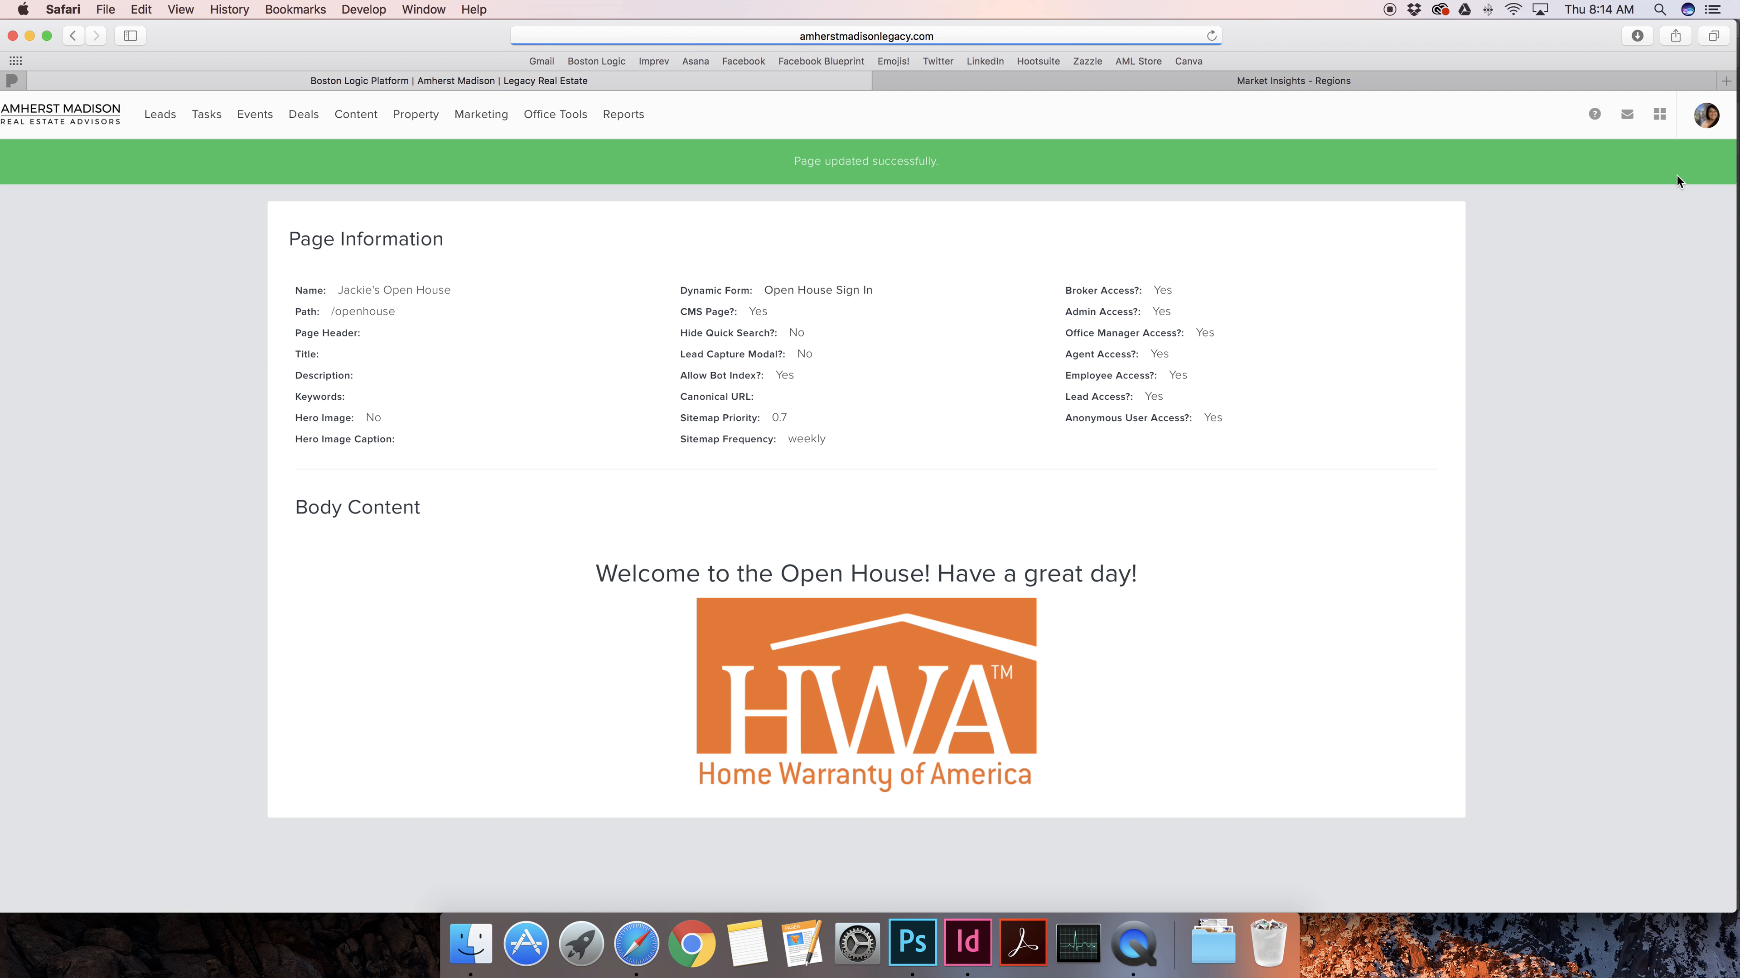
Load the live /openhouse page in the other Safari tab
click(1371, 83)
click(783, 36)
click(783, 35)
drag(693, 36, 827, 40)
key(BackSpace)
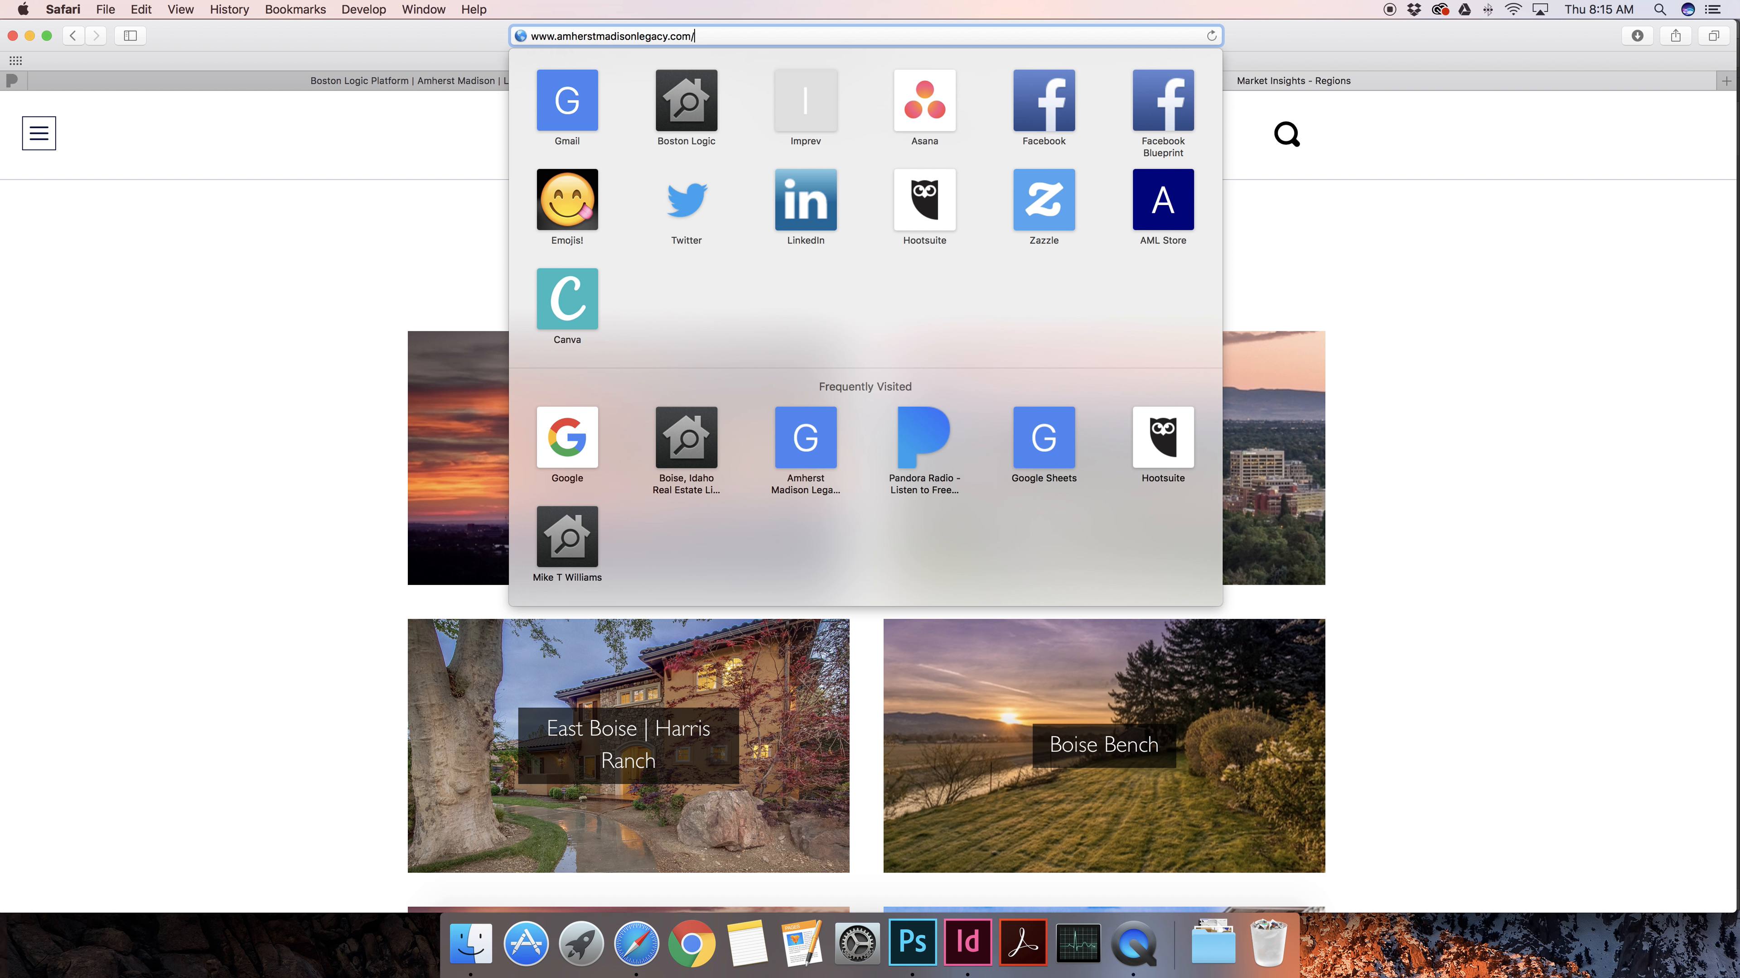
text(o)
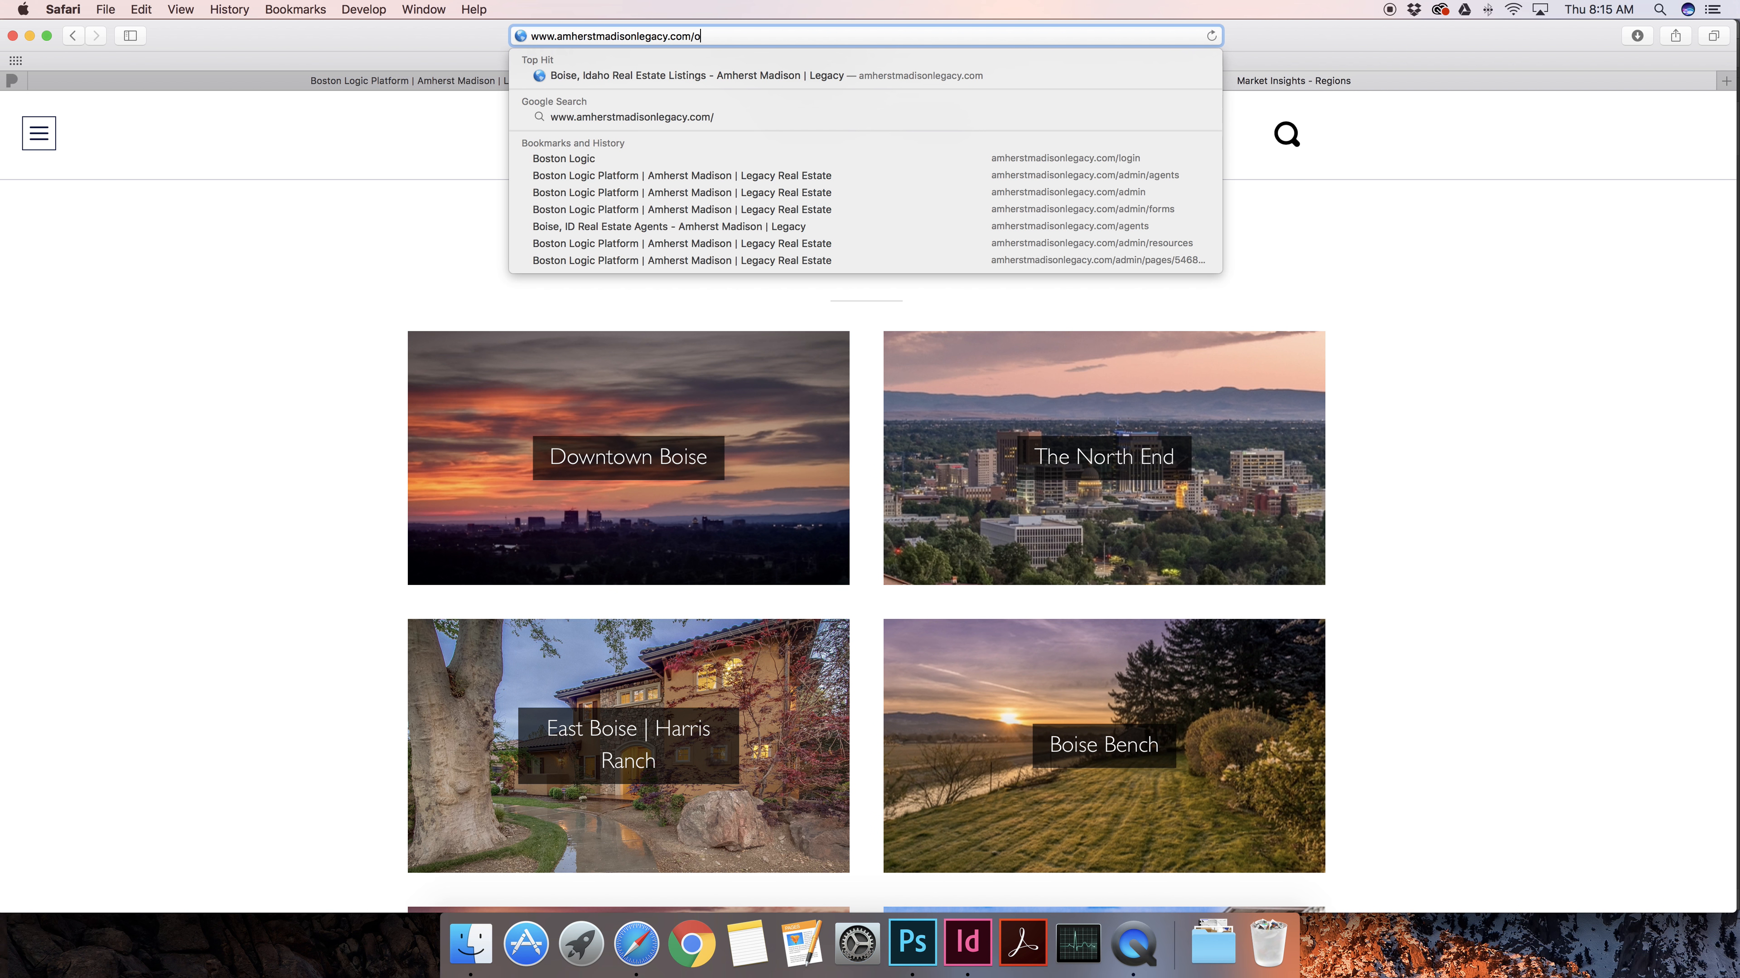
text(p)
key(Return)
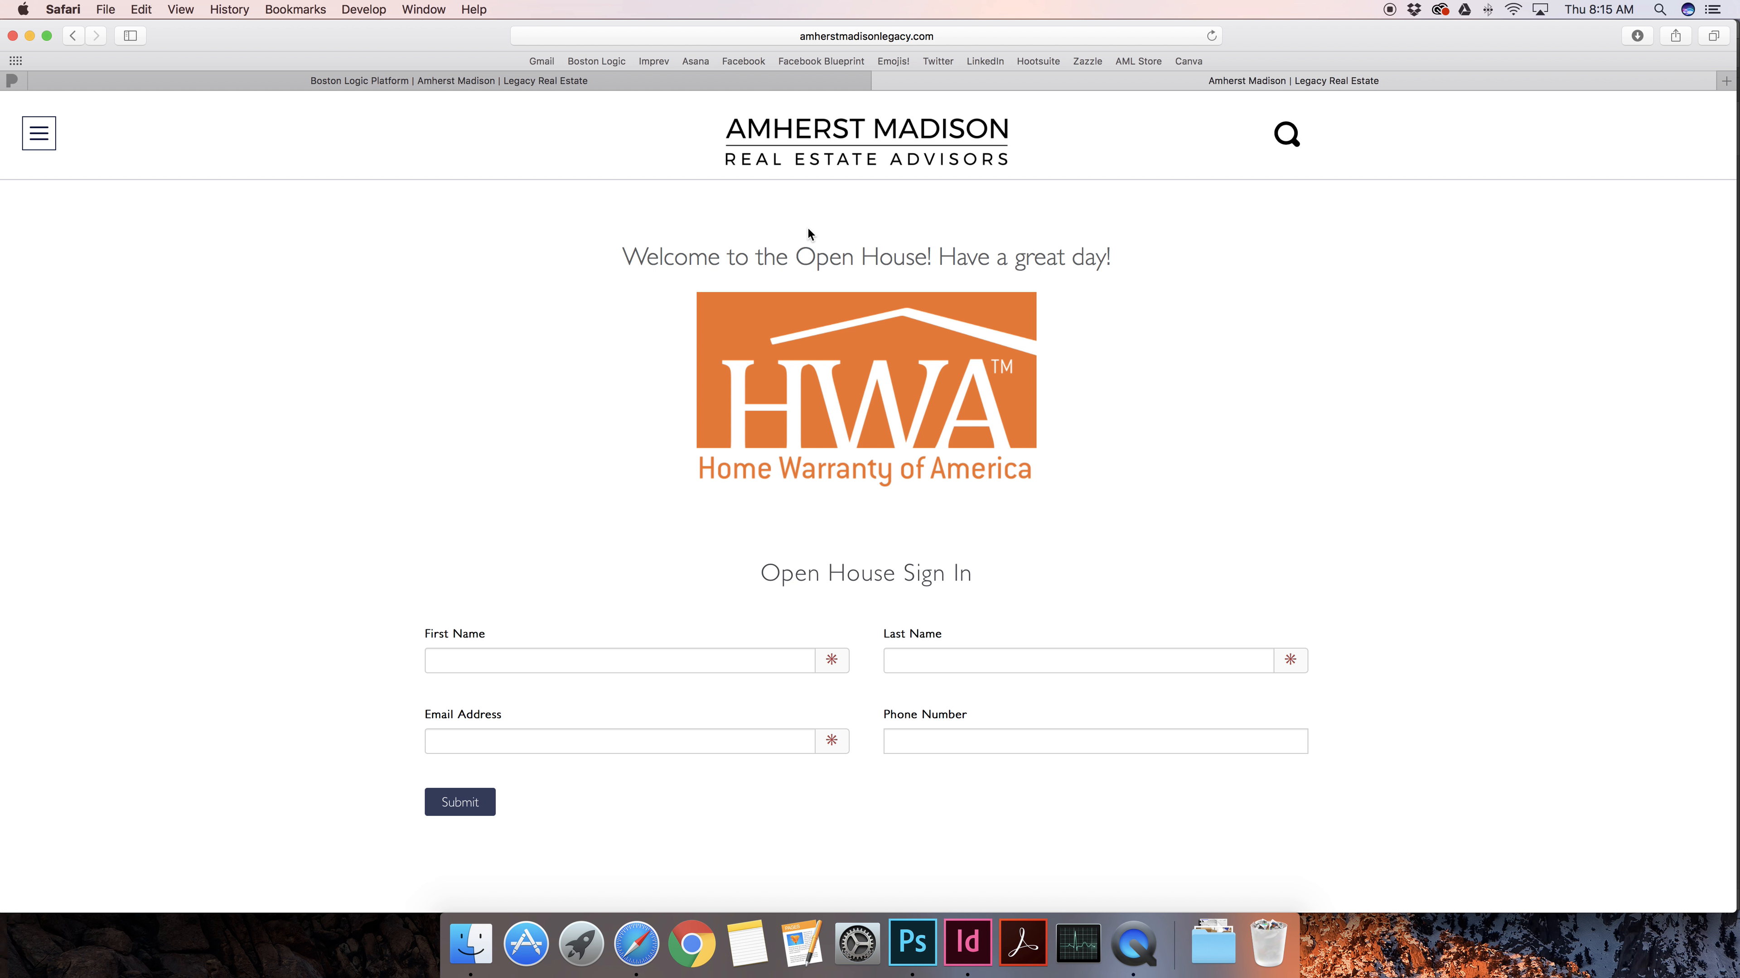
Check the live page's welcome heading, logo and sign-in form, briefly visiting the admin tab
drag(636, 267, 1052, 275)
click(1055, 275)
click(750, 81)
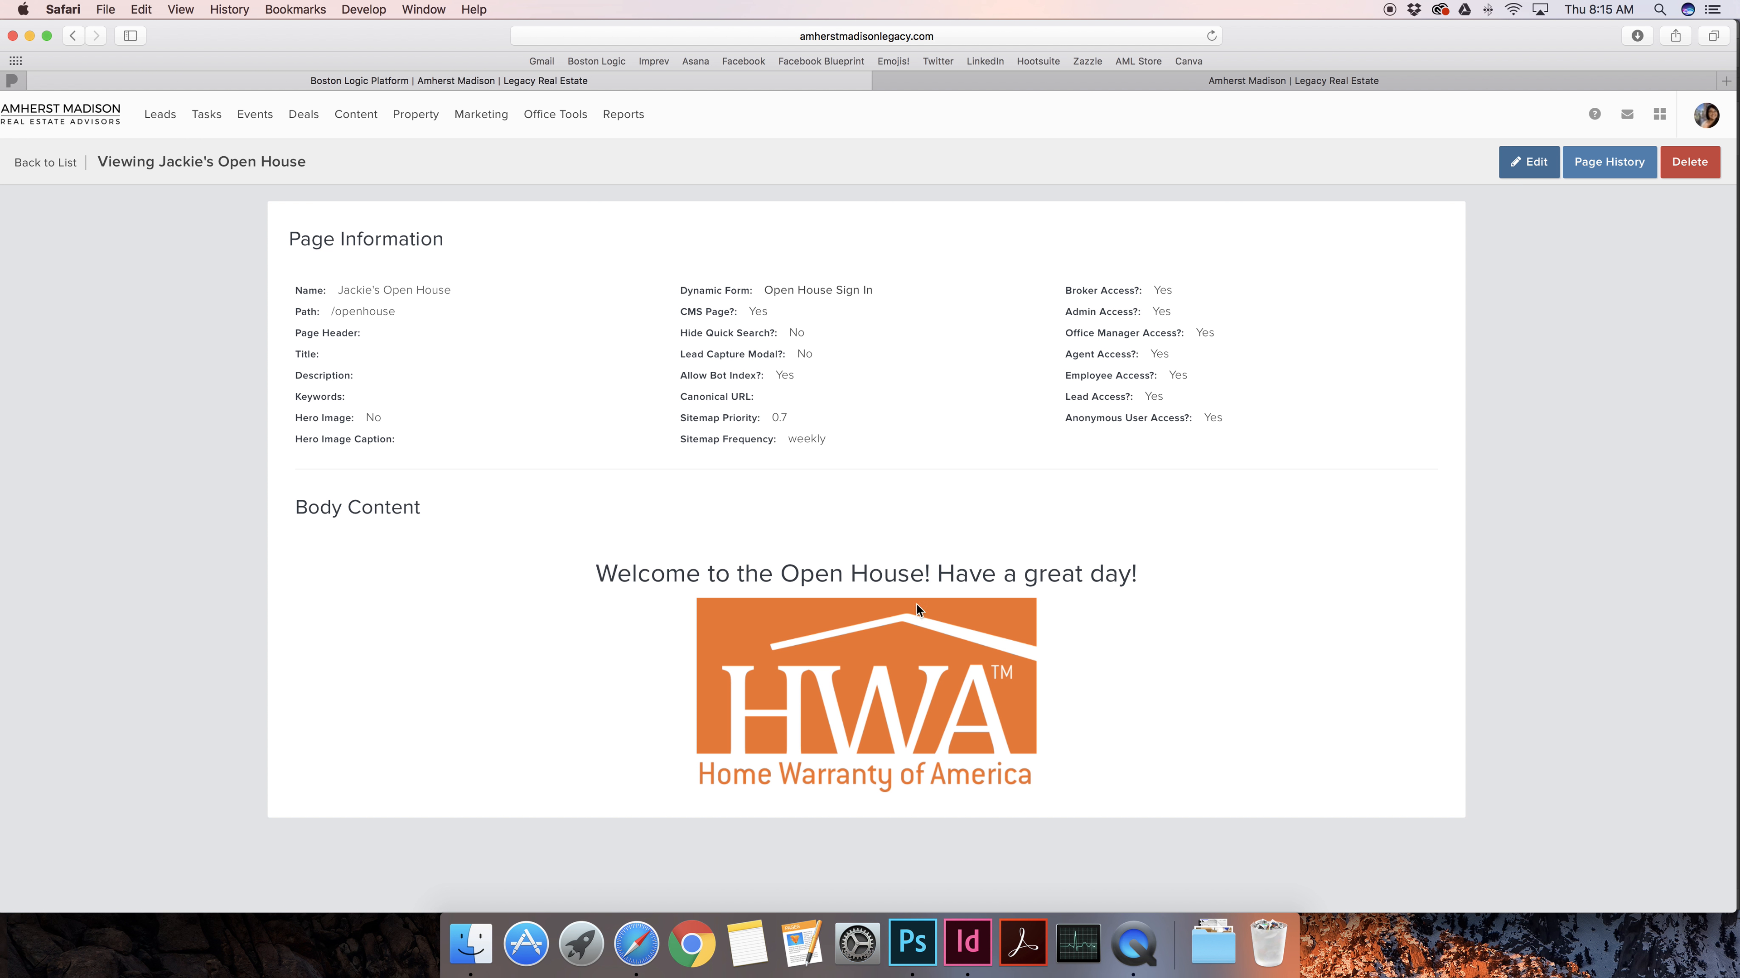
click(1114, 82)
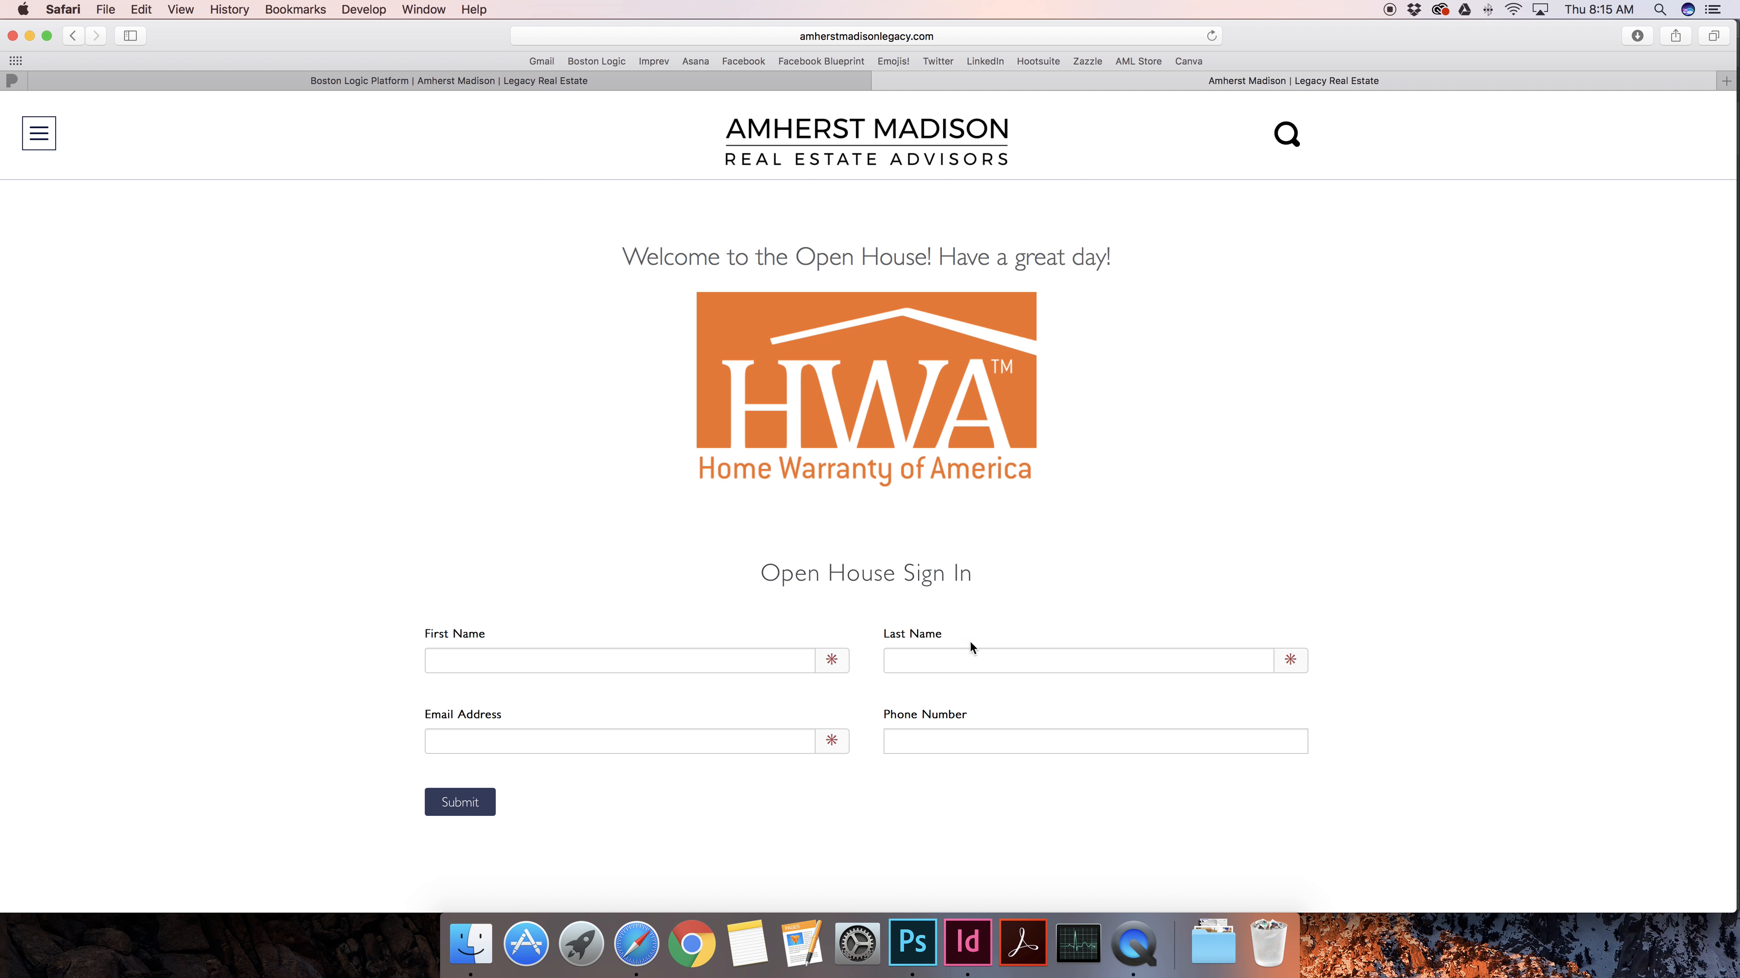
scroll(1480, 465, down, 5)
scroll(1480, 466, up, 5)
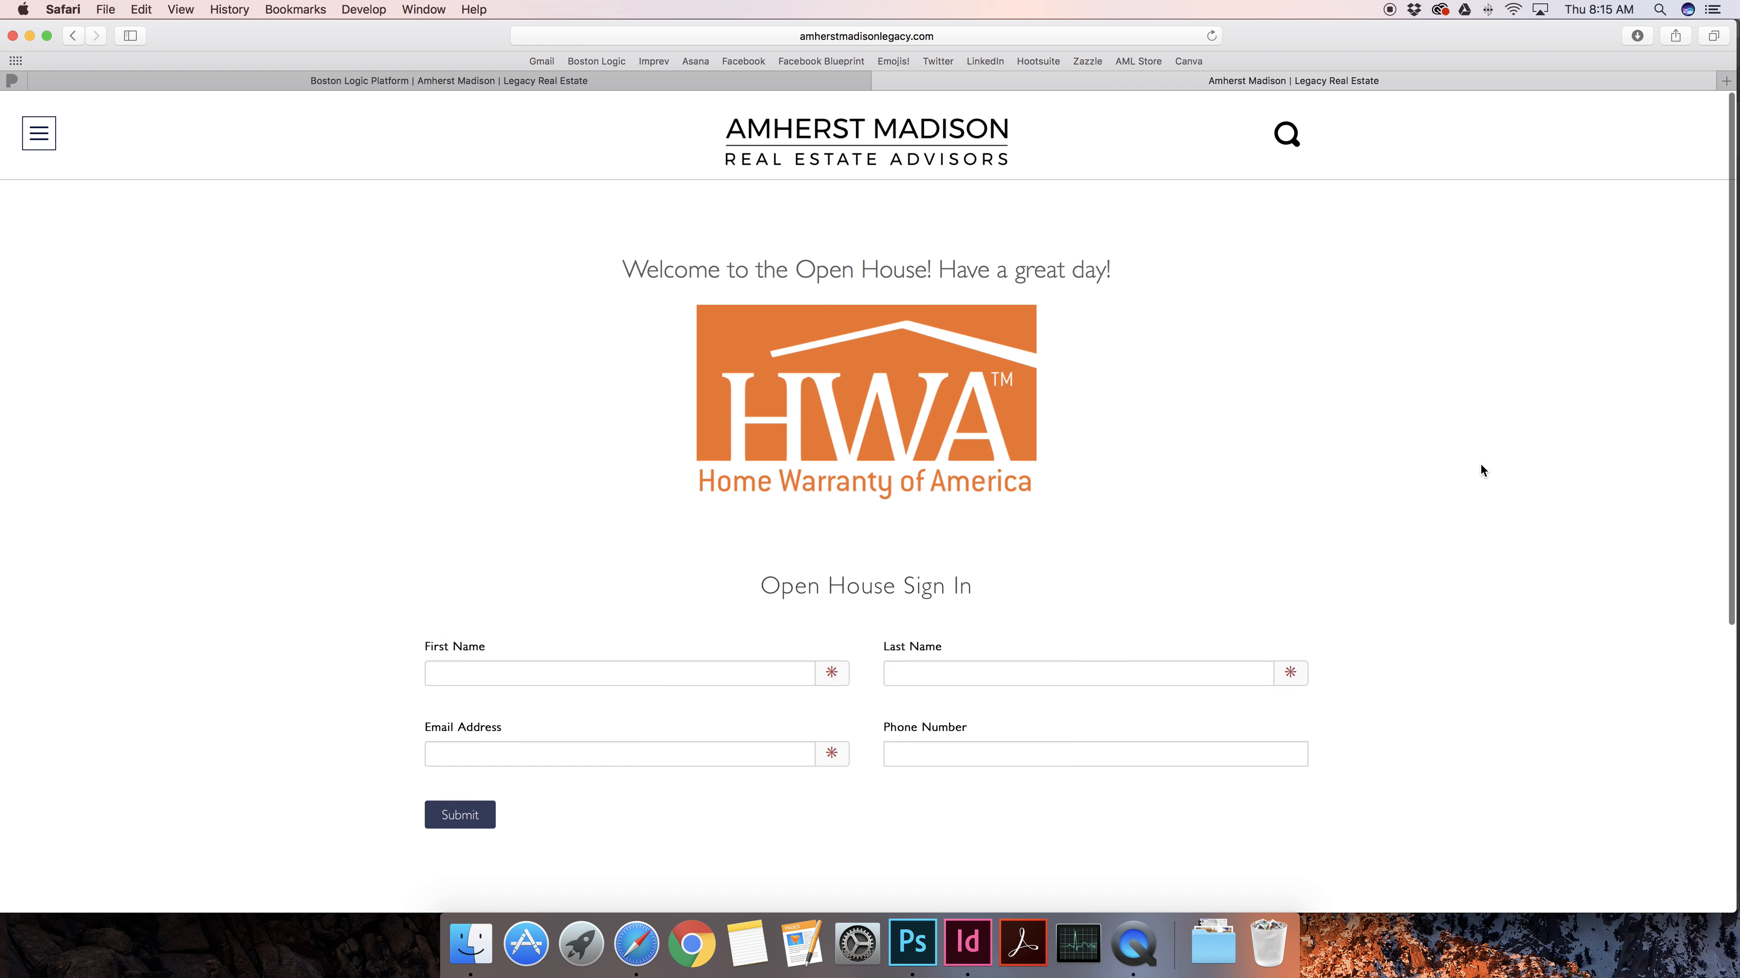
scroll(1477, 473, down, 5)
scroll(1477, 473, up, 5)
Fill in a test first name, last name and e-mail address and submit the sign-in form
click(483, 663)
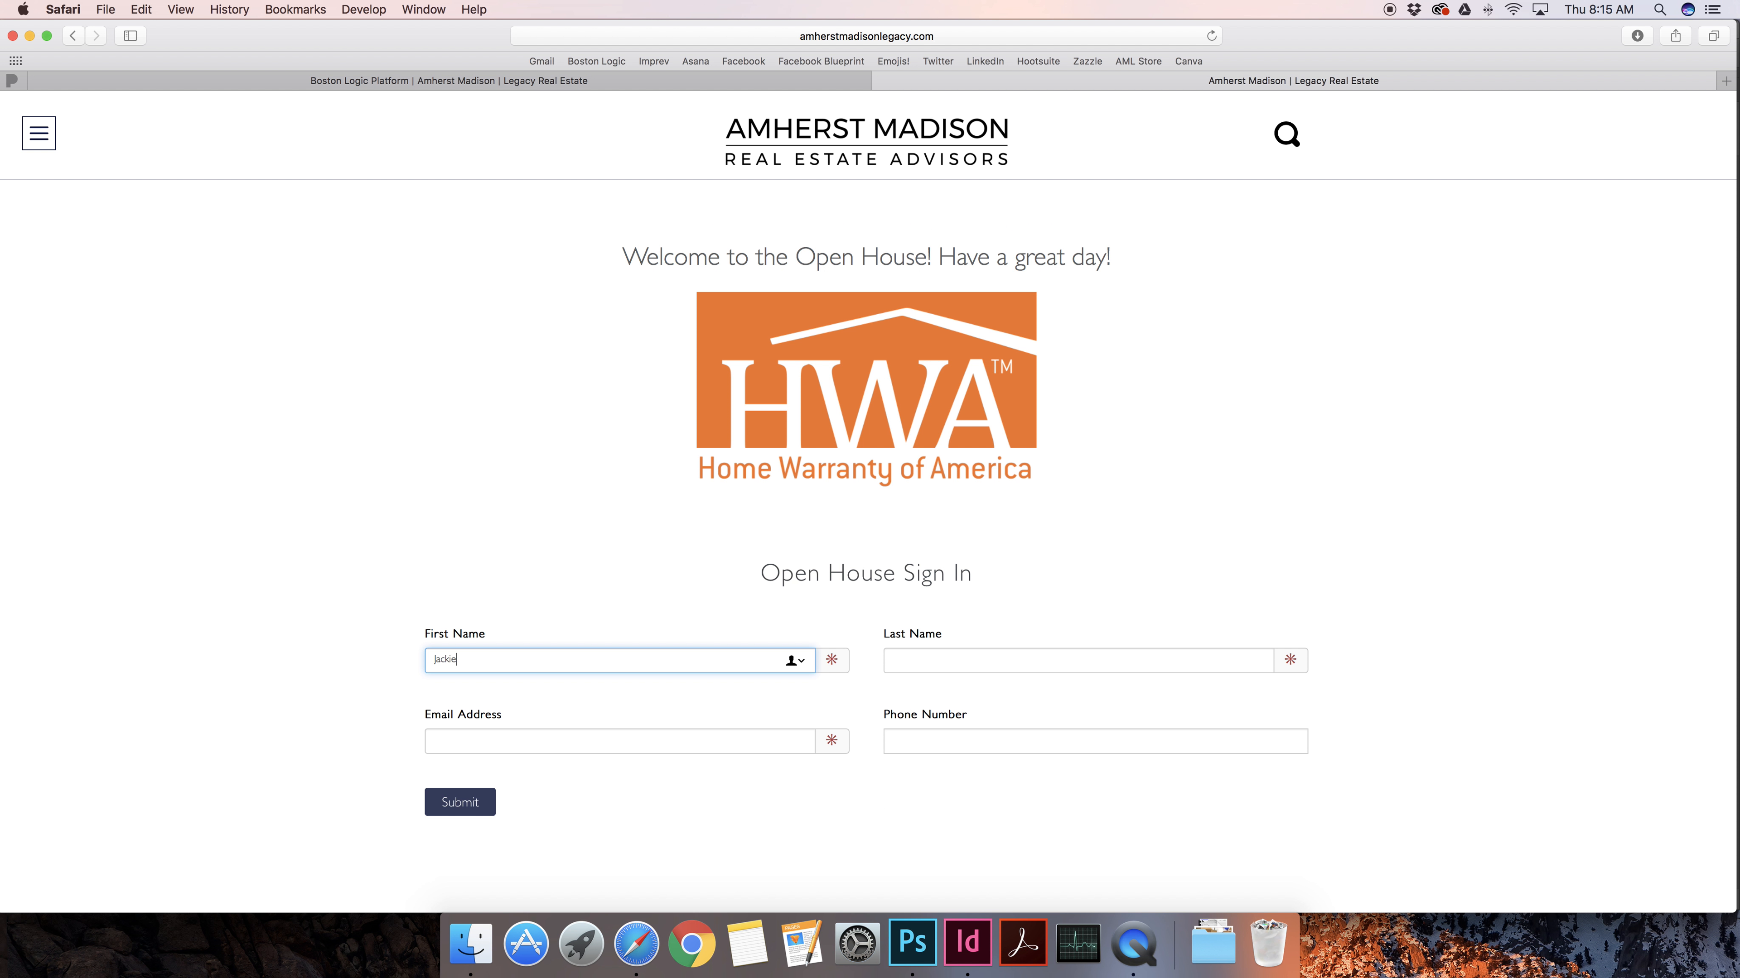
key(Tab)
key(Tab)
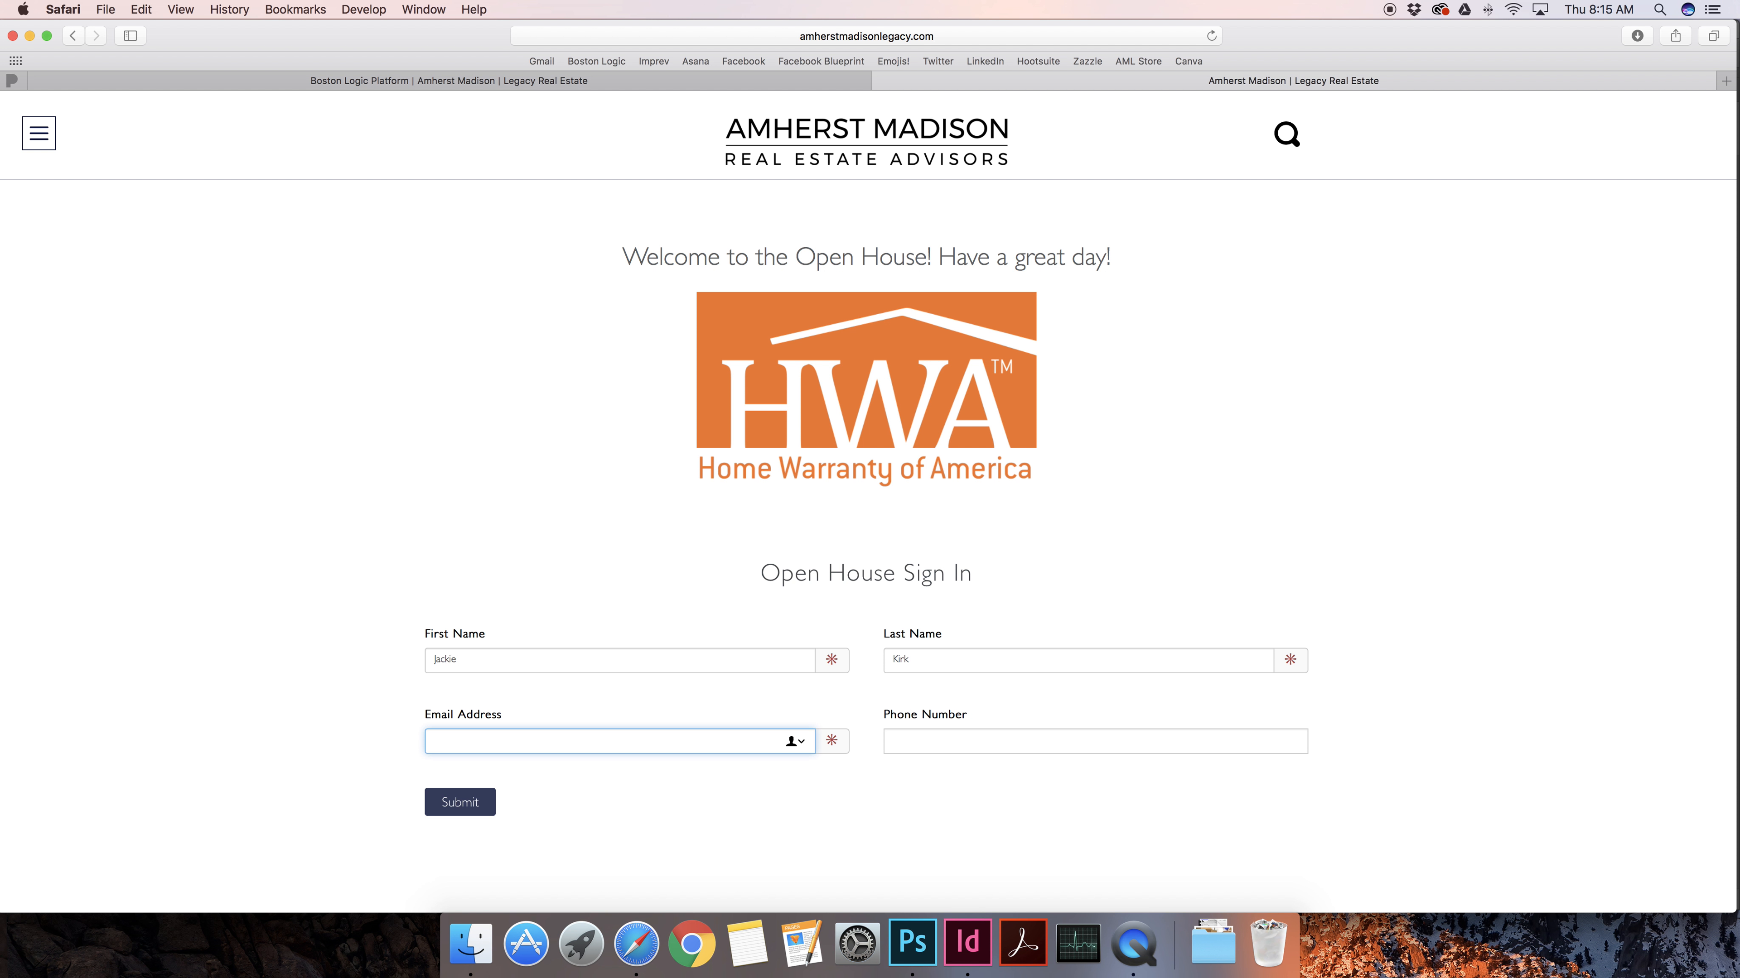
text(tet)
text(st)
text(@test.com)
key(BackSpace)
key(BackSpace)
key(BackSpace)
key(BackSpace)
key(BackSpace)
text(t.com)
key(Tab)
click(441, 806)
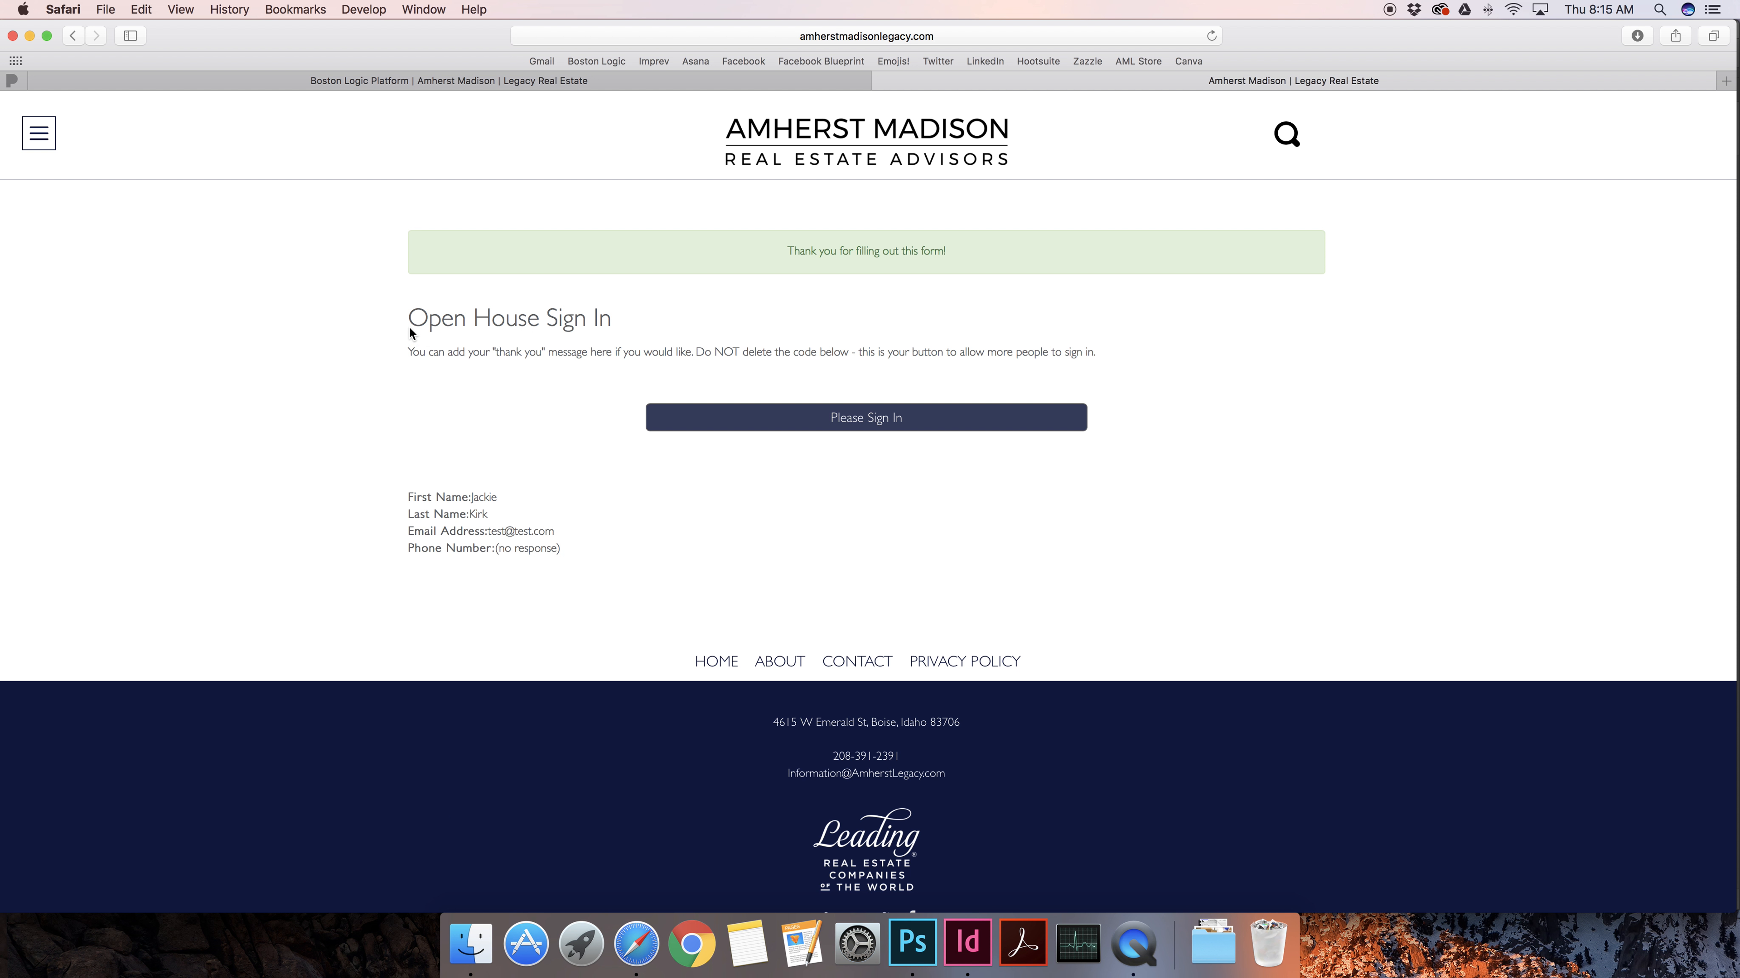
Review the submission confirmation message and return to a blank sign-in form
drag(409, 326, 1165, 354)
click(862, 352)
drag(409, 322, 862, 351)
click(870, 358)
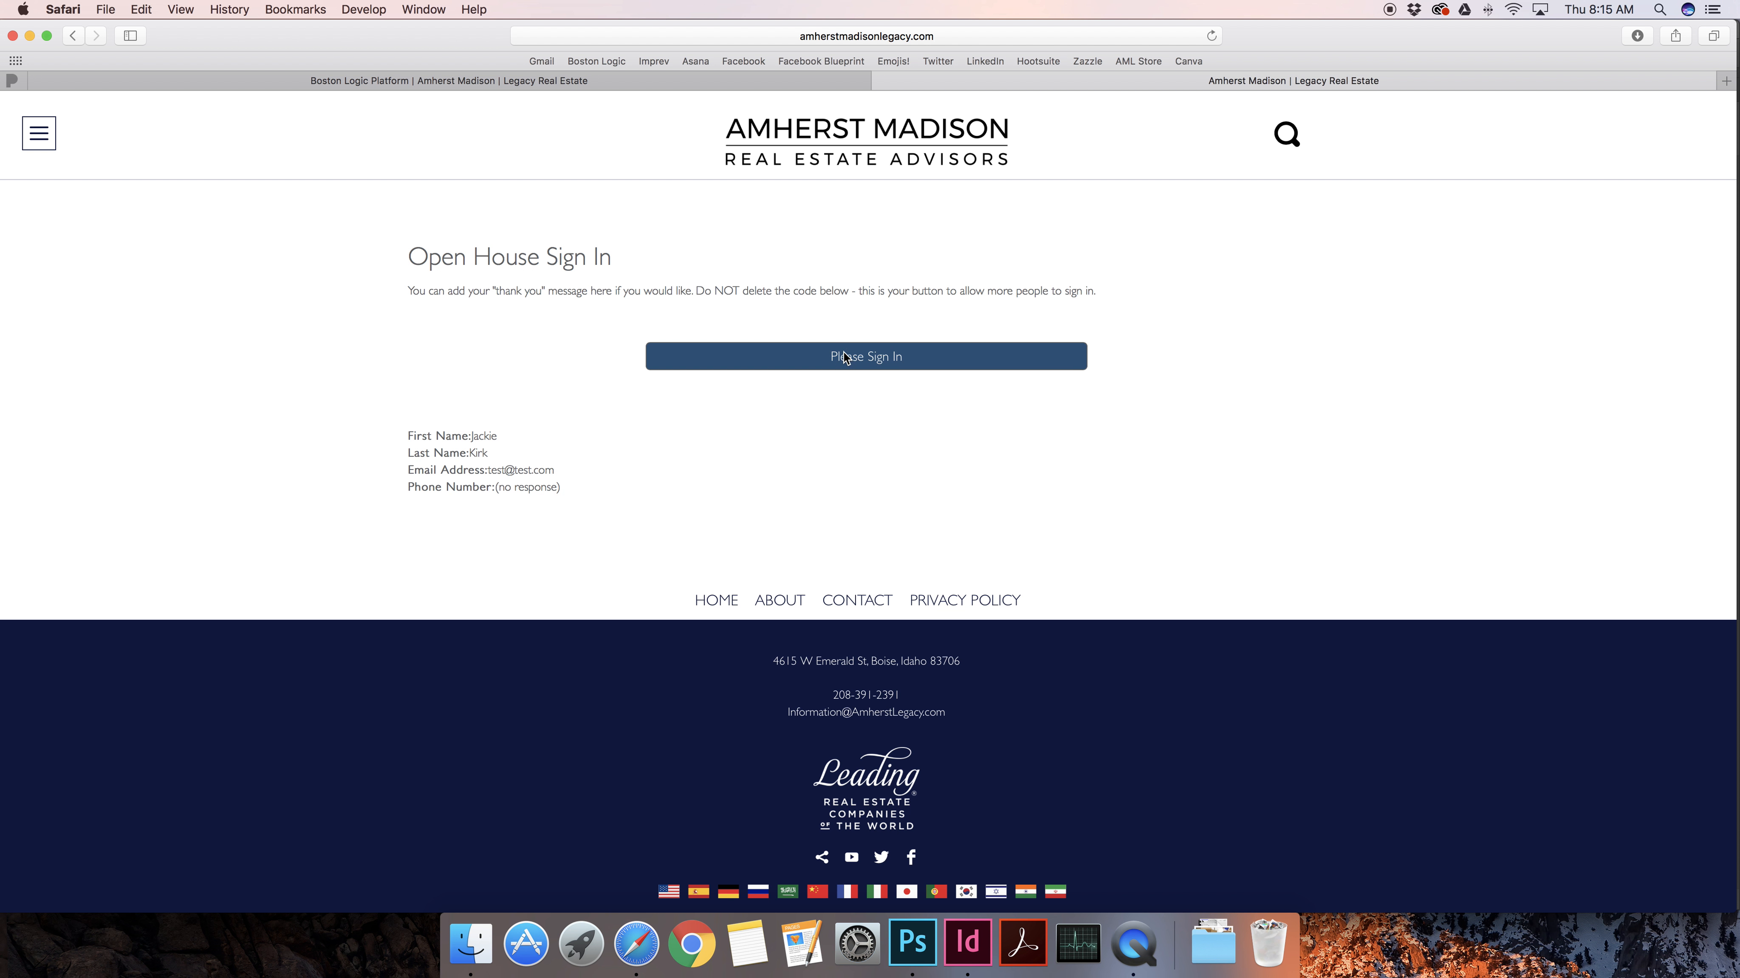
click(898, 361)
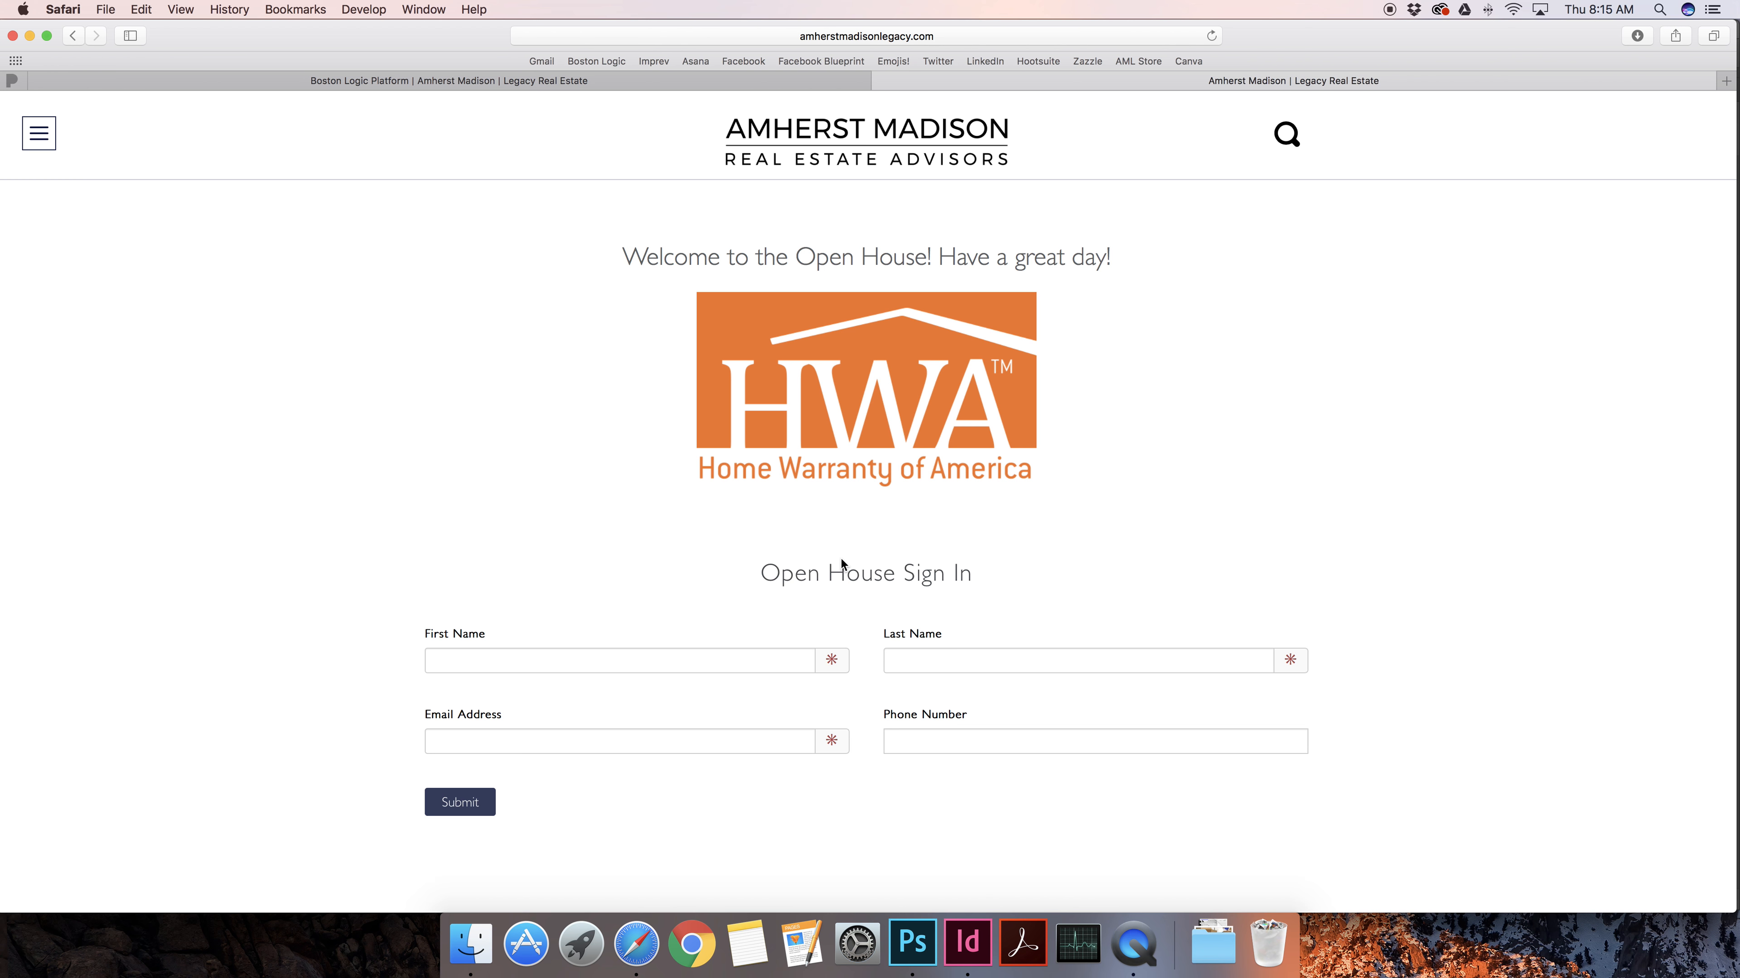
Return to the Boston Logic admin view of the Open House page listing path /openhouse
scroll(828, 552, down, 6)
scroll(830, 571, up, 6)
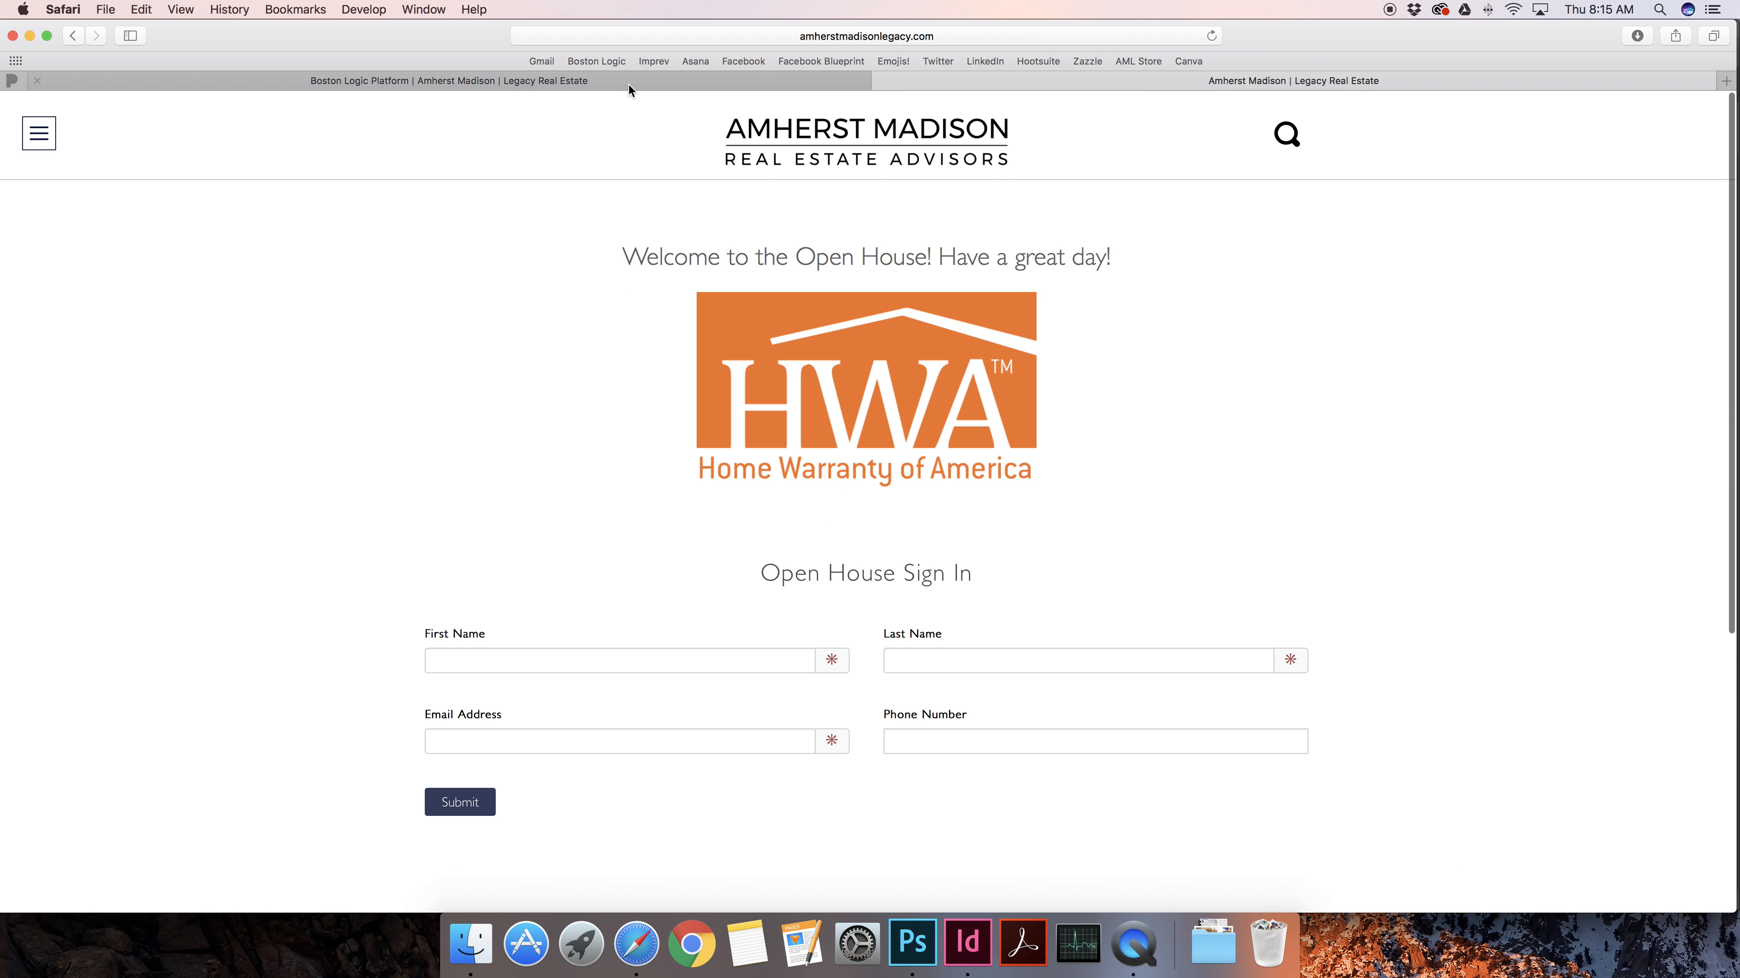
click(628, 83)
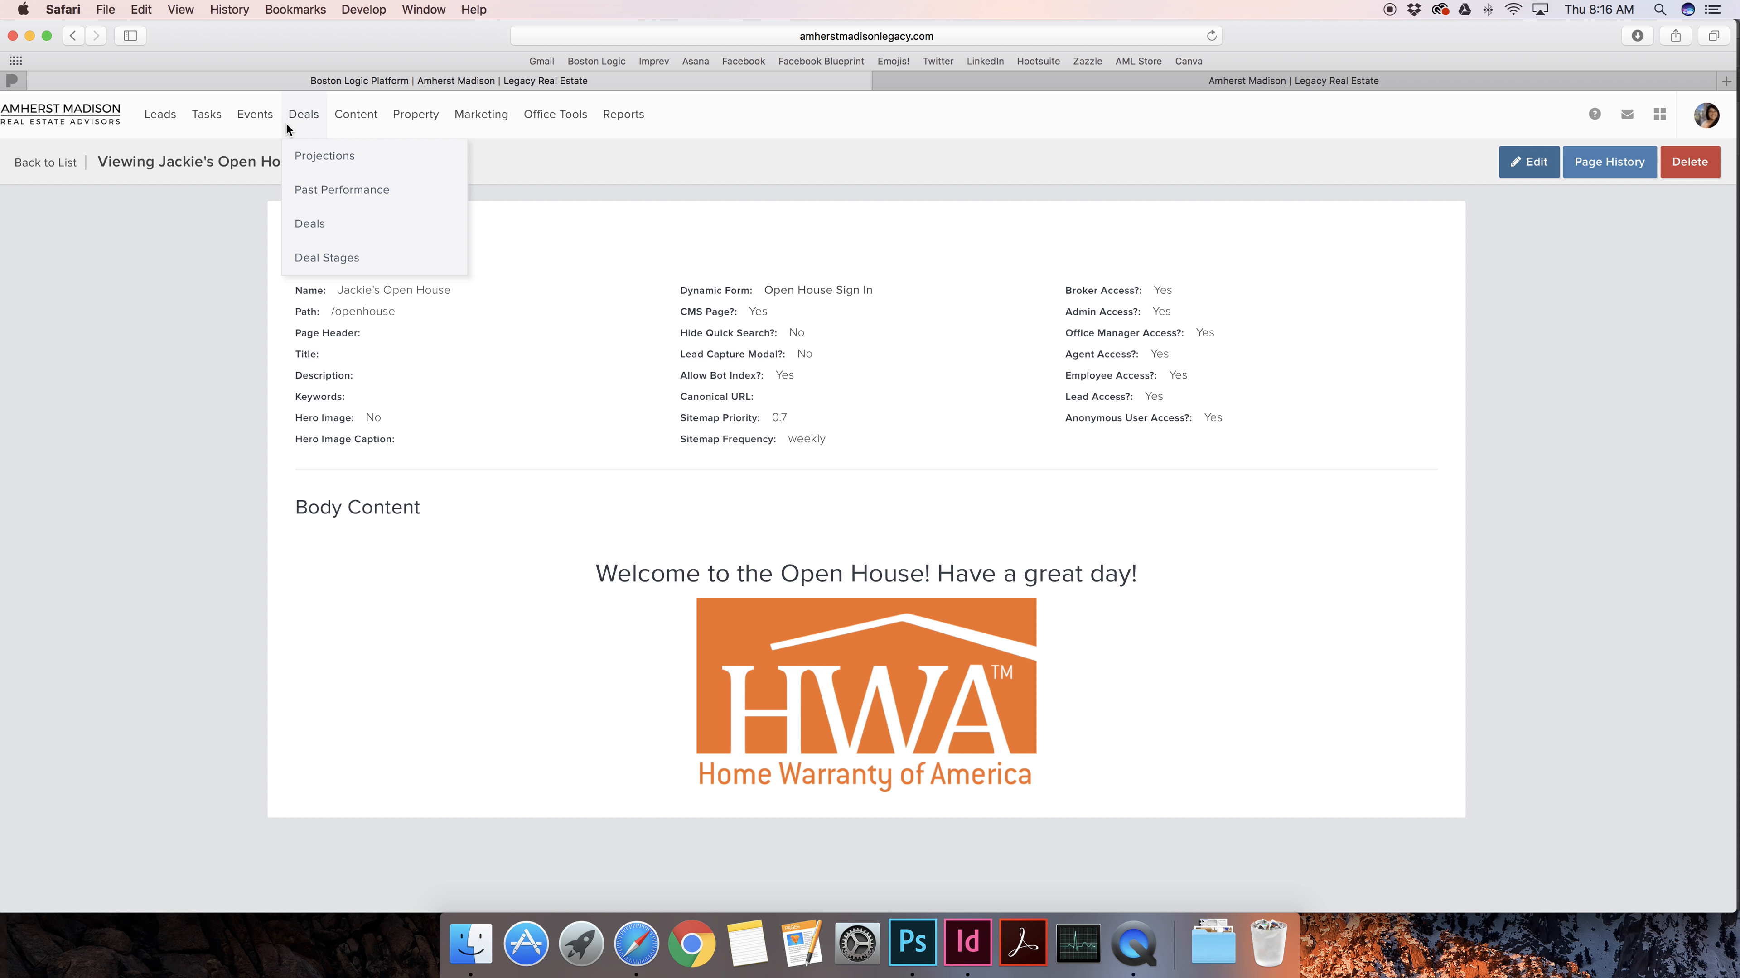
mouse_move(482, 125)
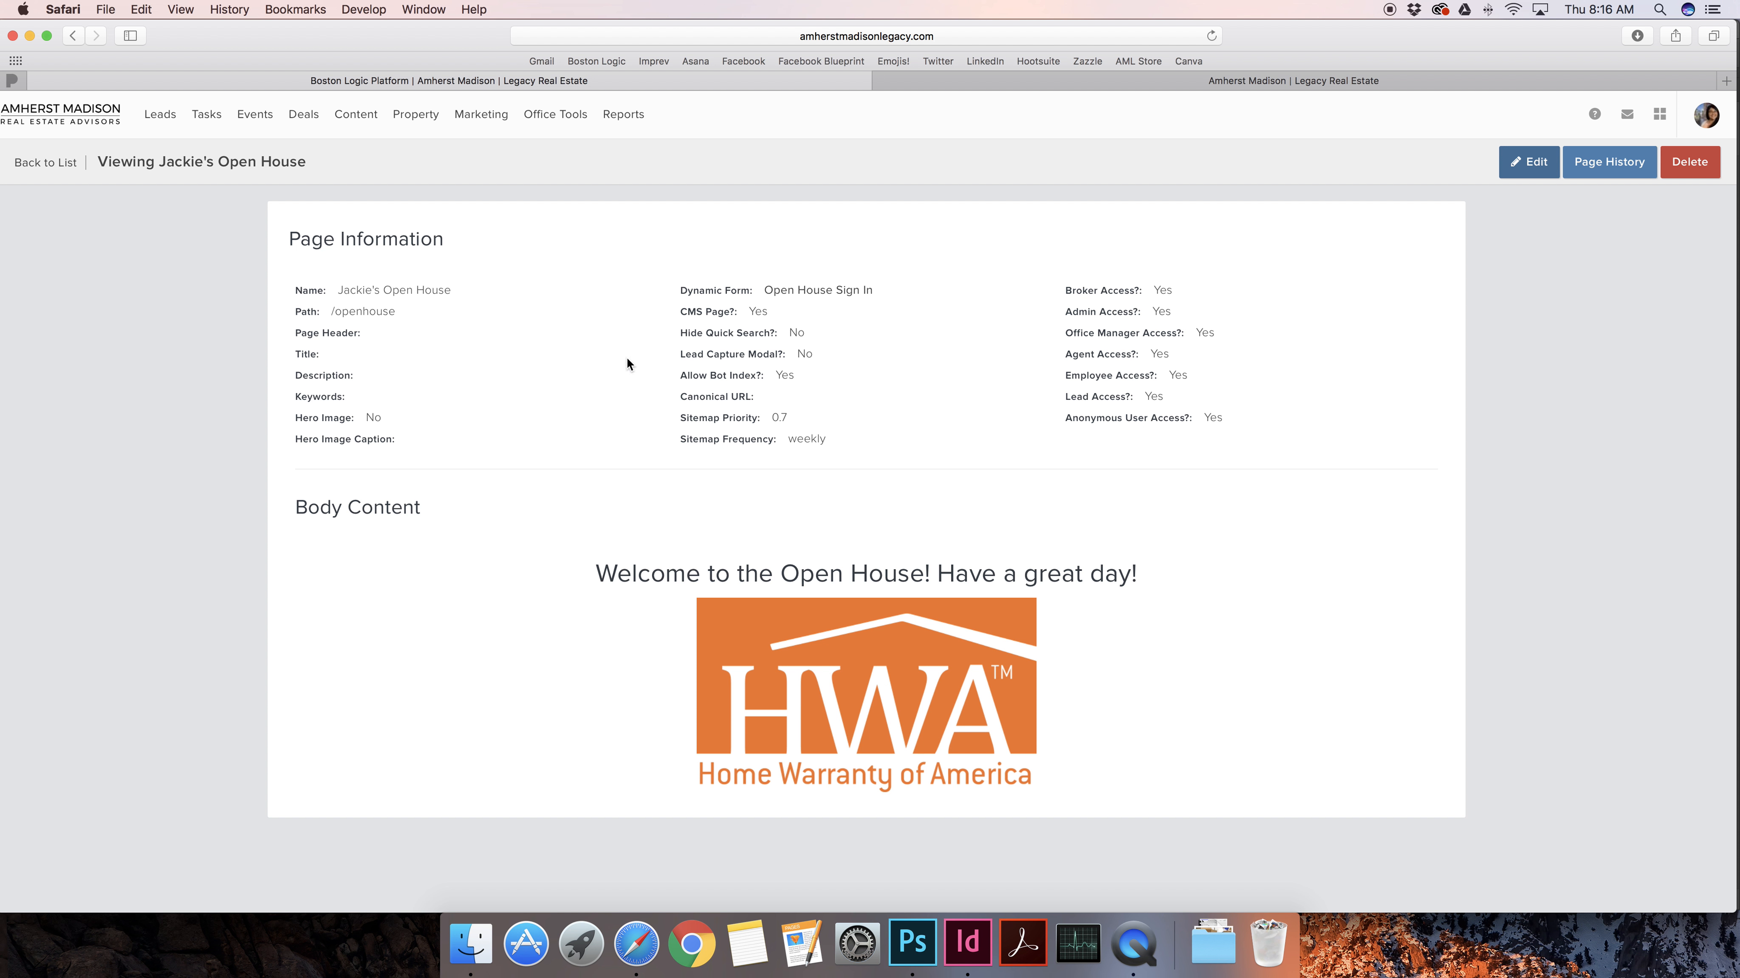
scroll(386, 339, down, 1)
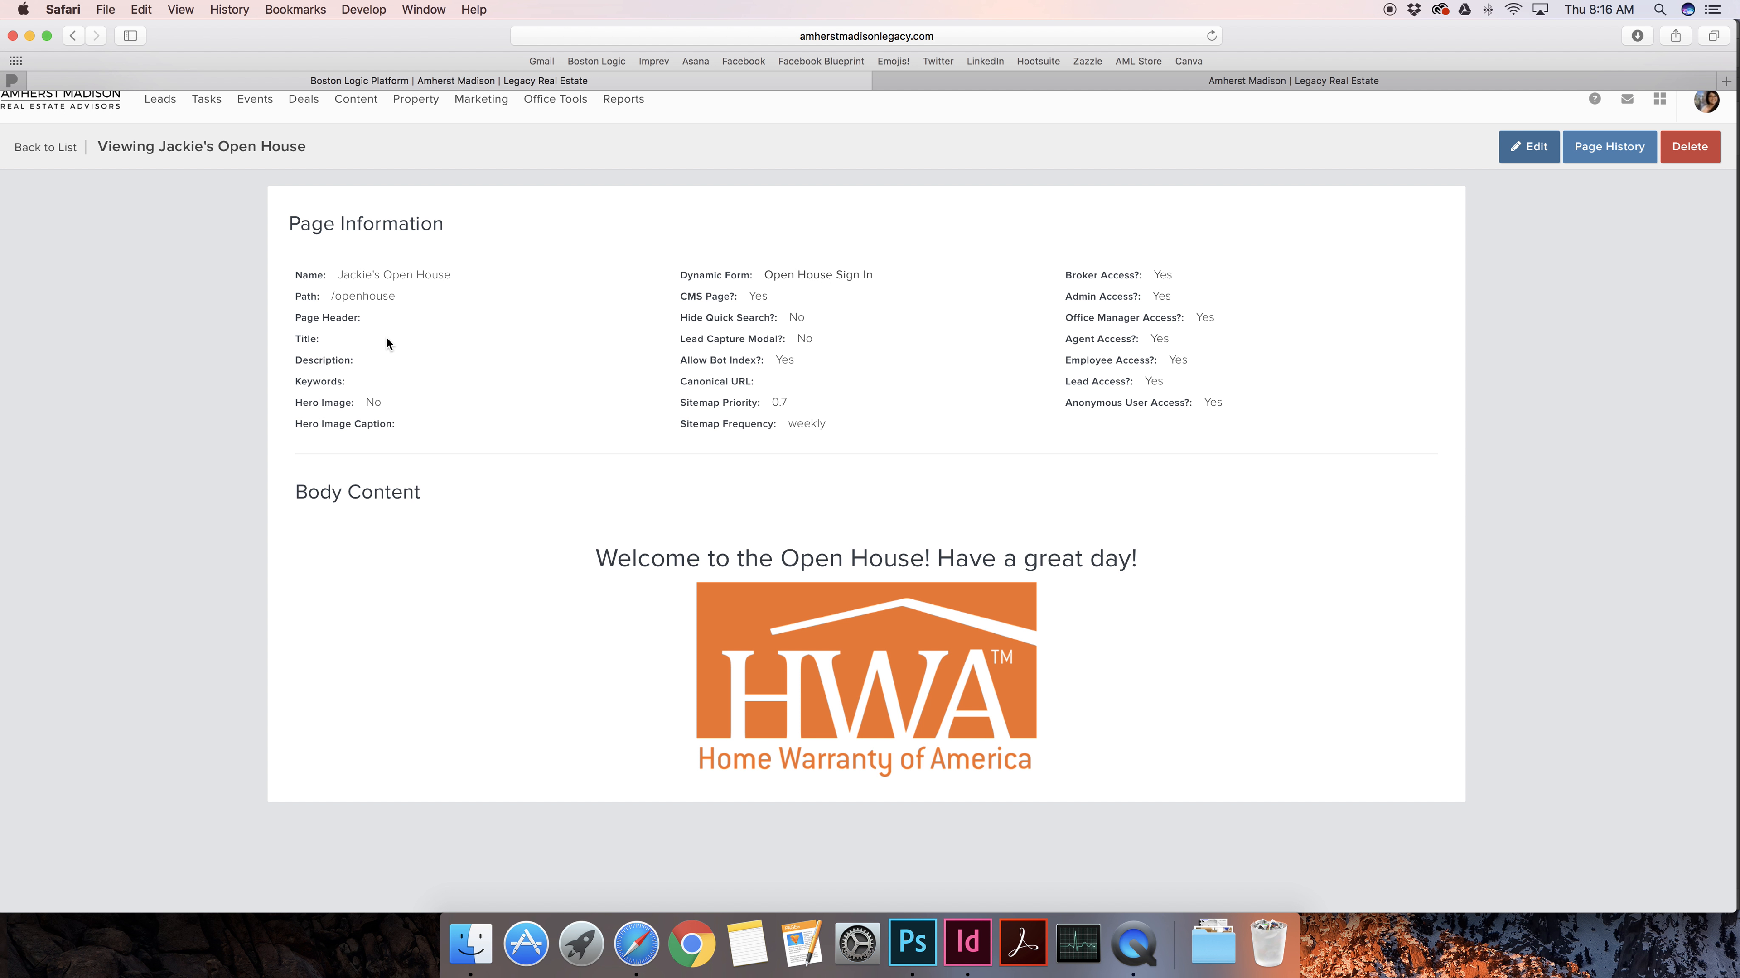
scroll(387, 340, up, 1)
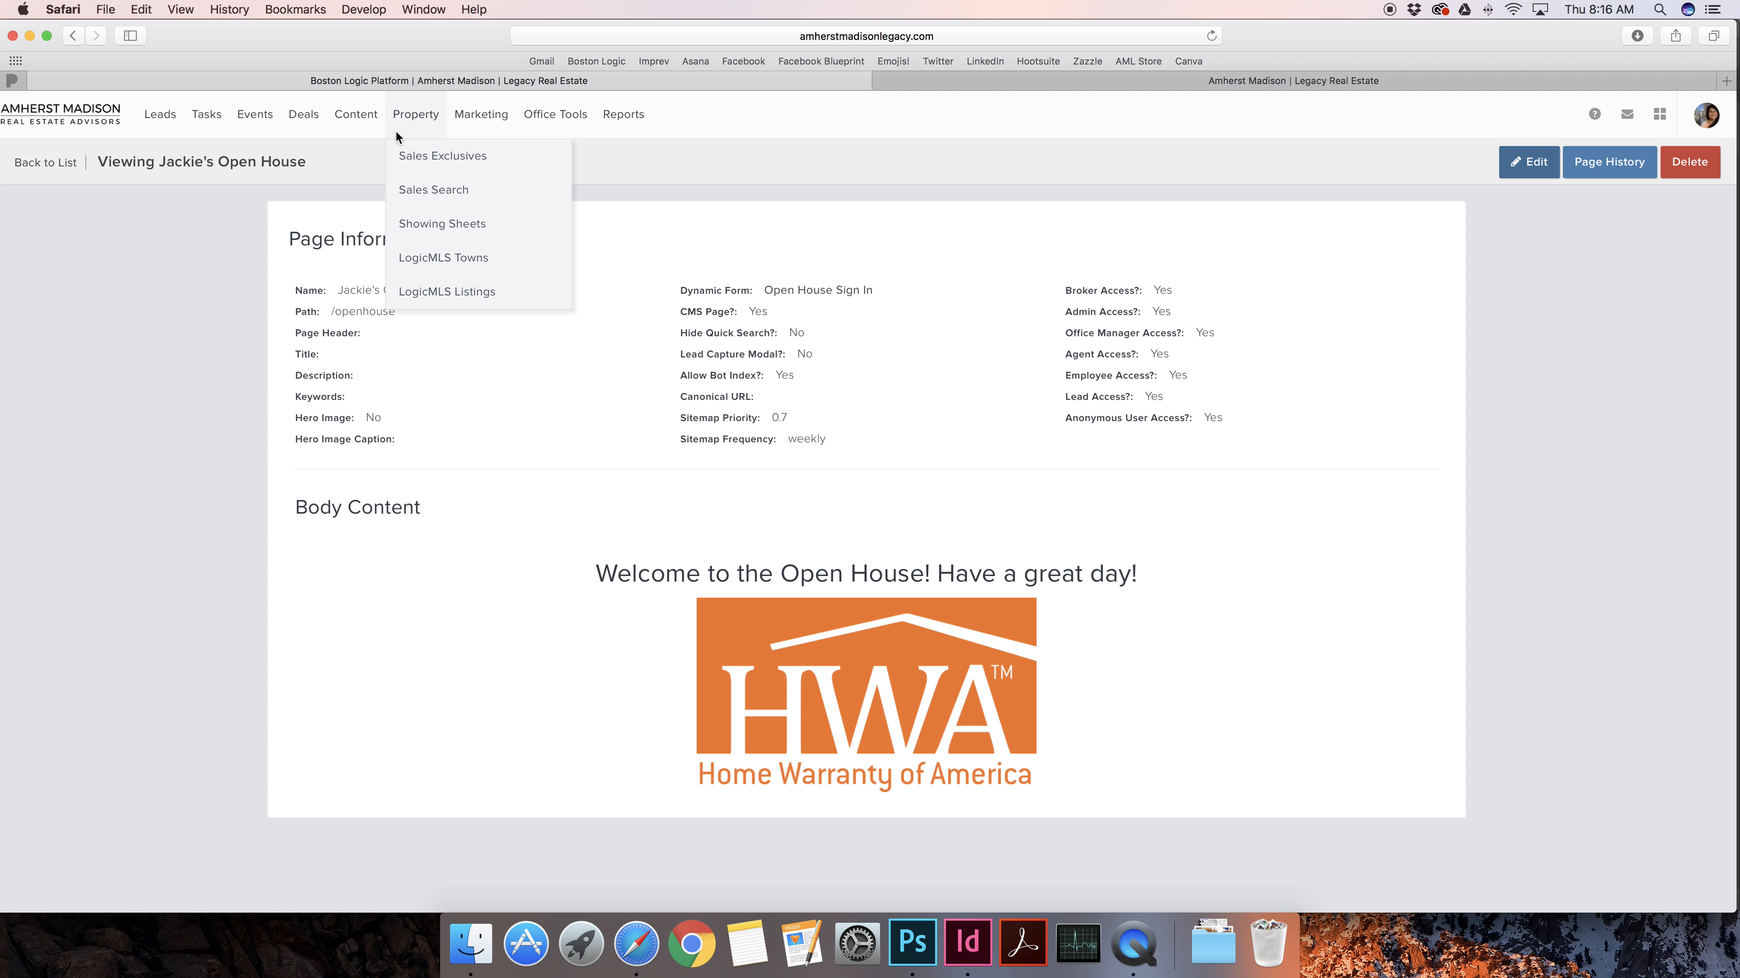
mouse_move(402, 121)
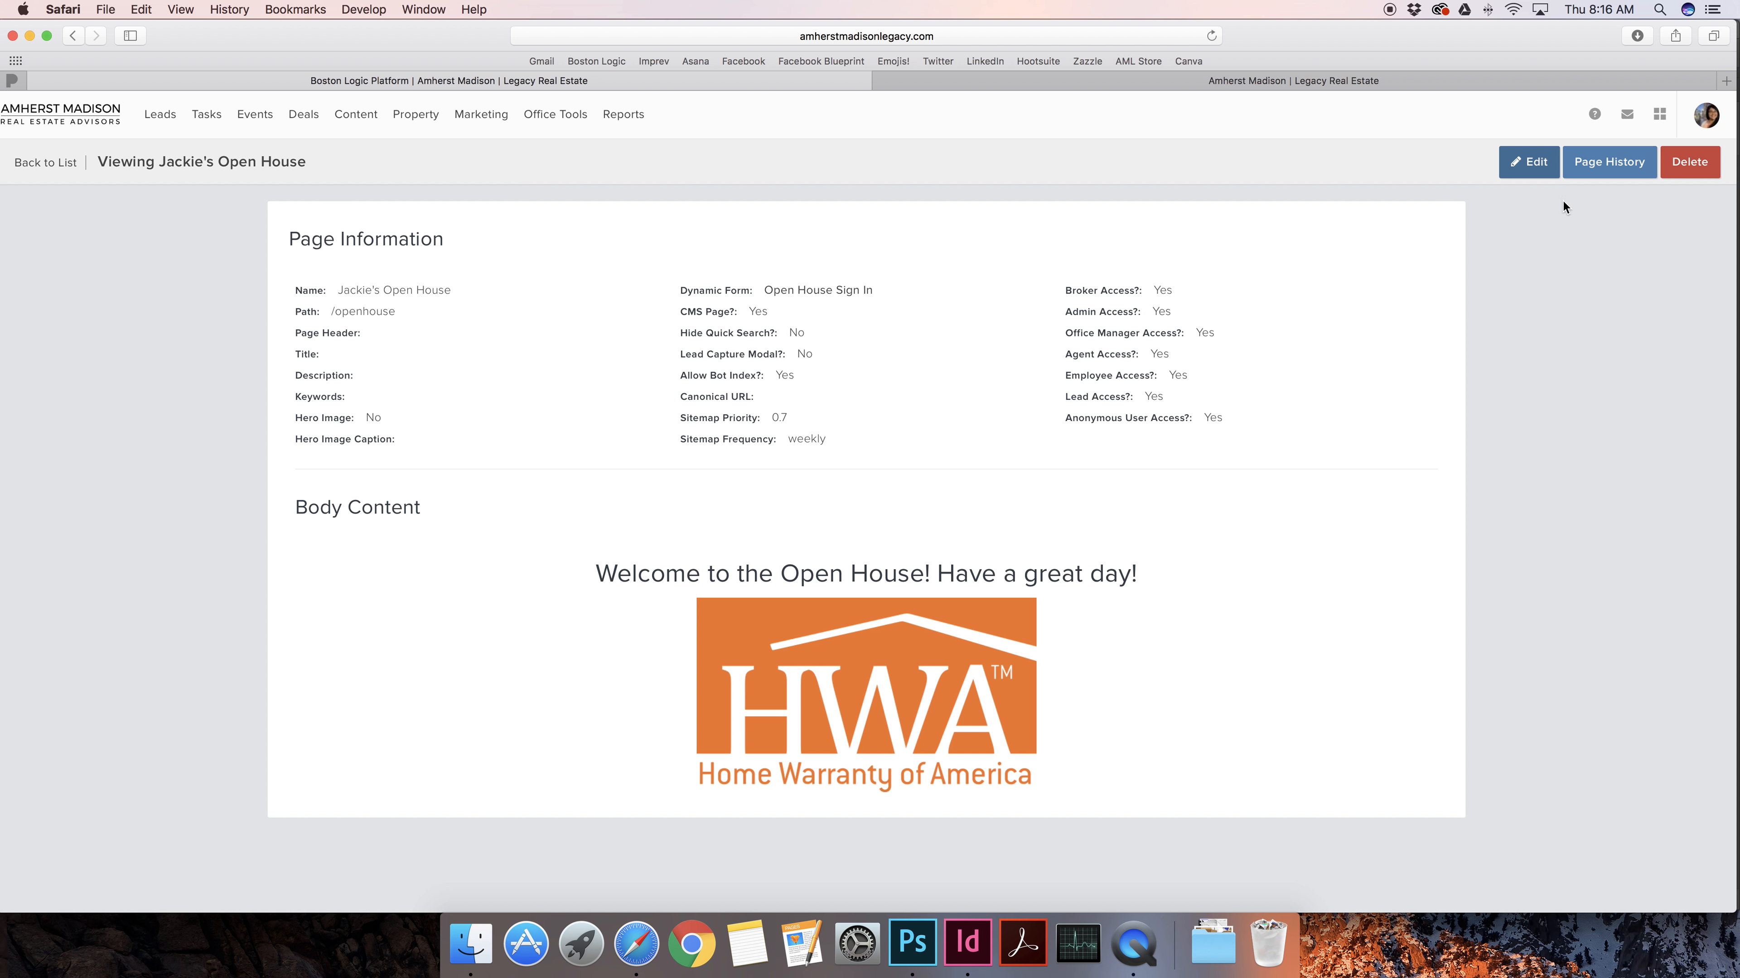